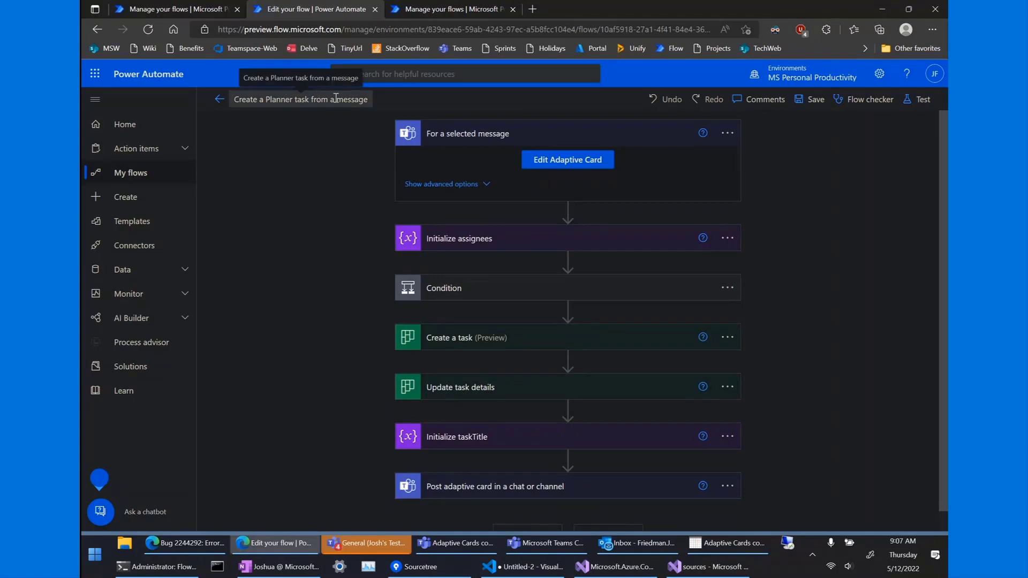
Bring the Teams General channel window to the front from the taskbar.
{"action": "left_click", "coordinate": [358, 545]}
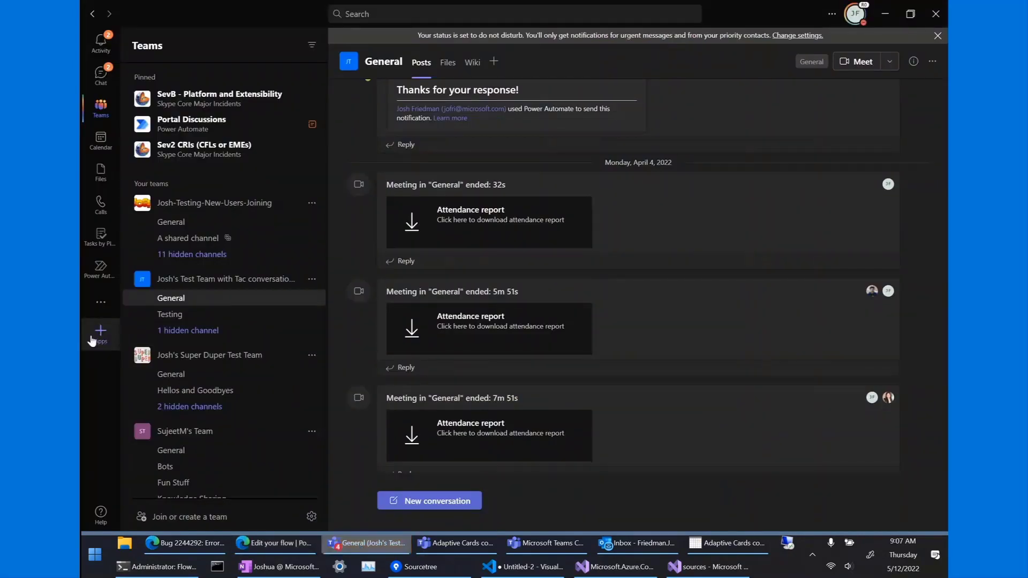
Browse the Instant workflow templates under Apps > Workflows in Teams, then minimize Teams.
{"action": "left_click", "coordinate": [91, 339]}
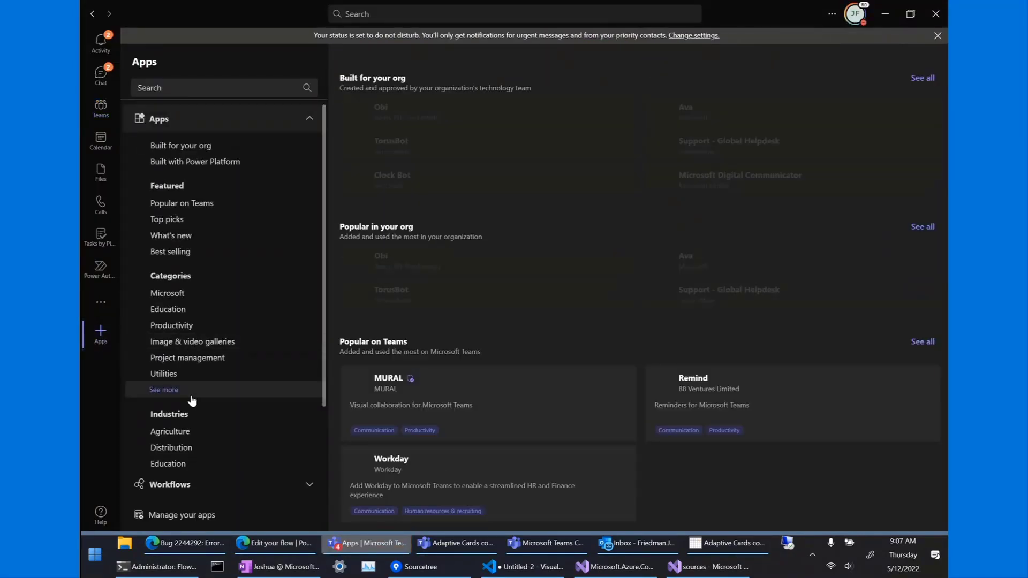
{"action": "scroll", "coordinate": [192, 401], "scroll_direction": "down", "scroll_amount": 2}
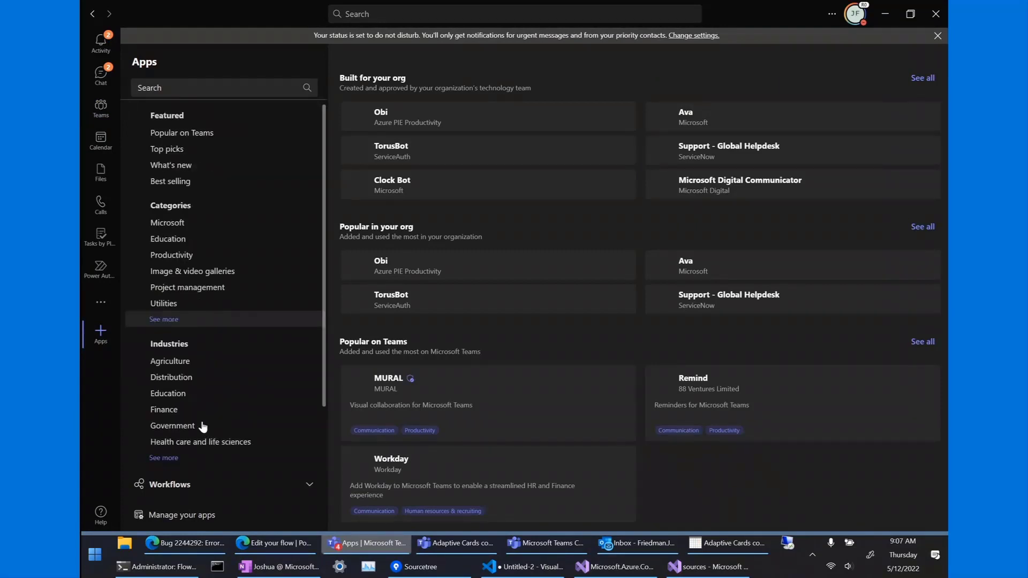
{"action": "left_click", "coordinate": [169, 485]}
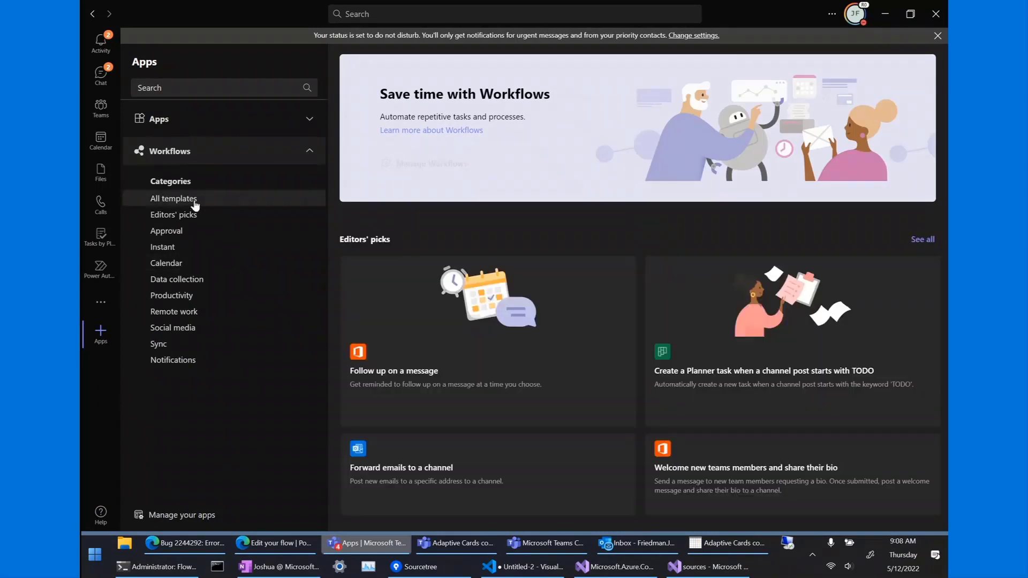
{"action": "left_click", "coordinate": [195, 201]}
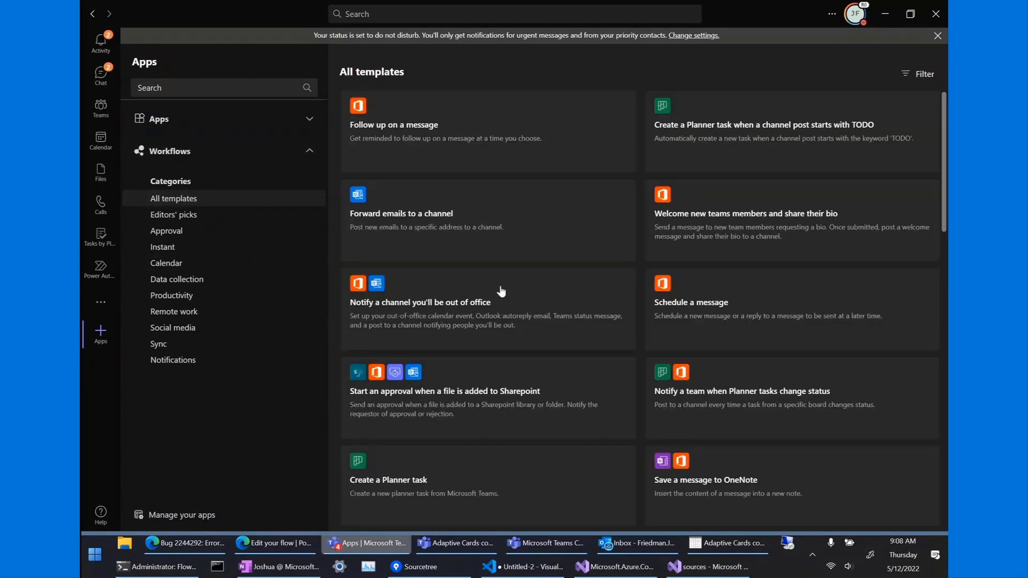
{"action": "scroll", "coordinate": [653, 241], "scroll_direction": "down", "scroll_amount": 2}
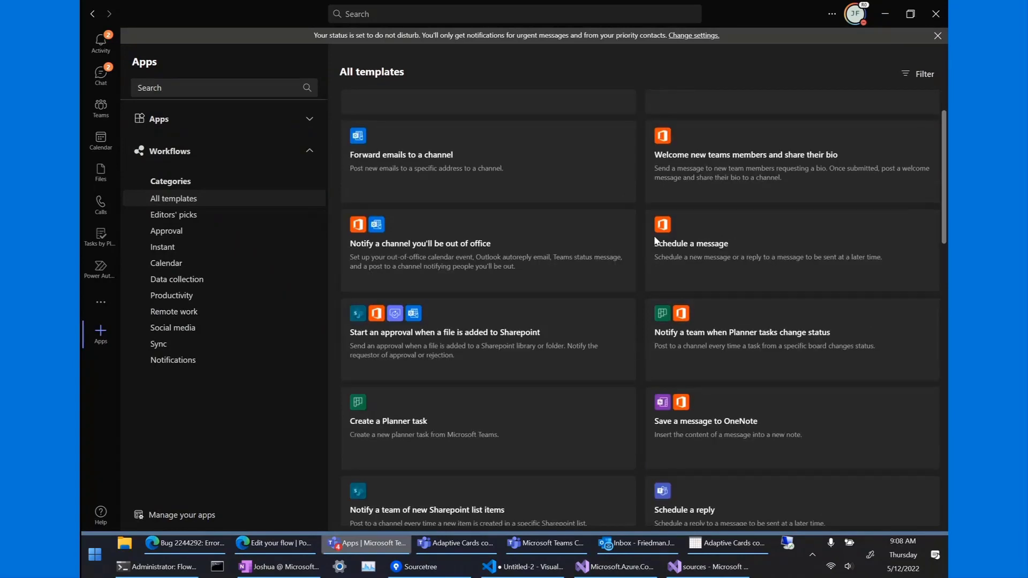
{"action": "scroll", "coordinate": [655, 241], "scroll_direction": "down", "scroll_amount": 4}
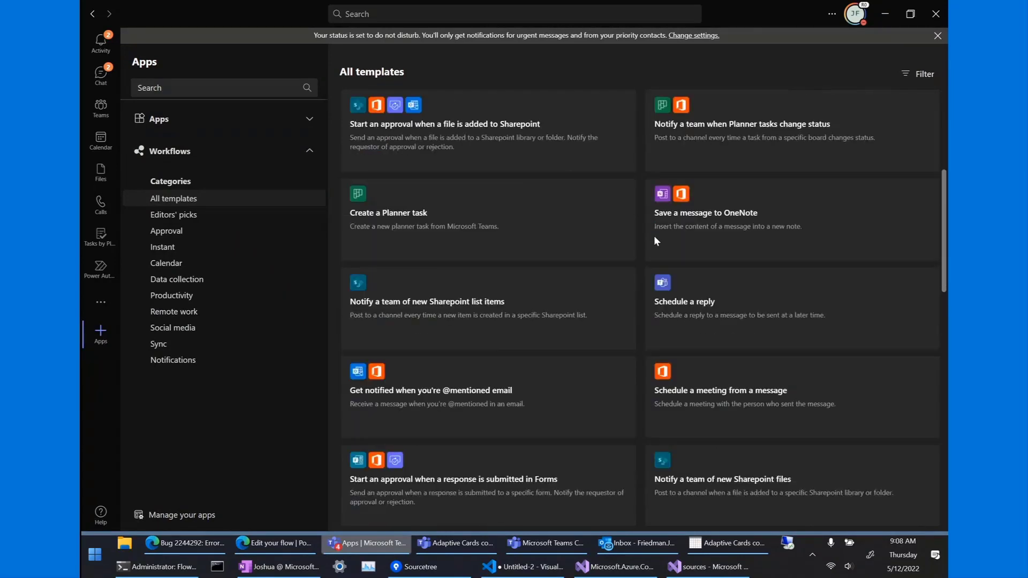
{"action": "left_click", "coordinate": [227, 248]}
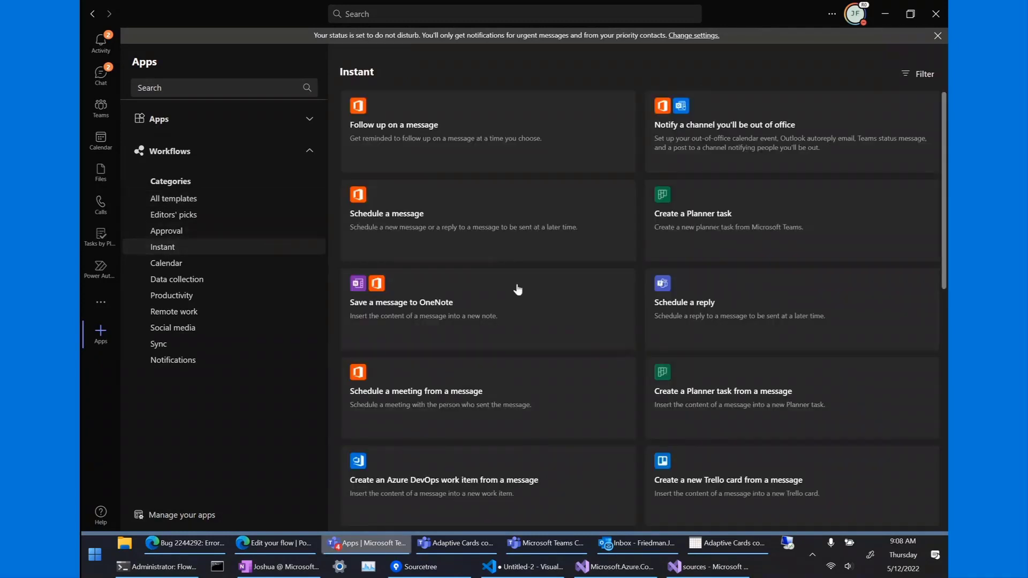
{"action": "scroll", "coordinate": [643, 316], "scroll_direction": "down", "scroll_amount": 1}
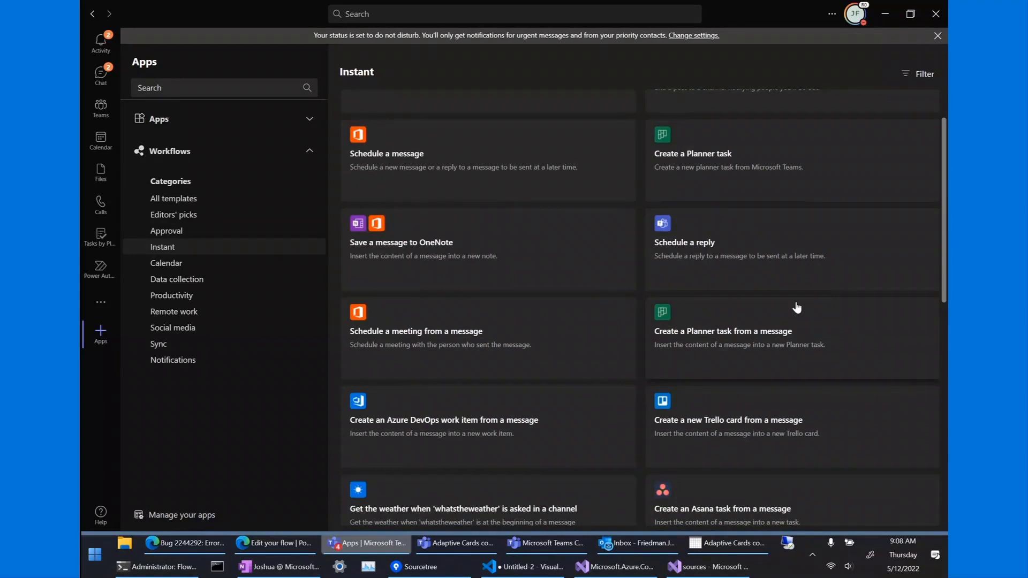
{"action": "left_click", "coordinate": [885, 16]}
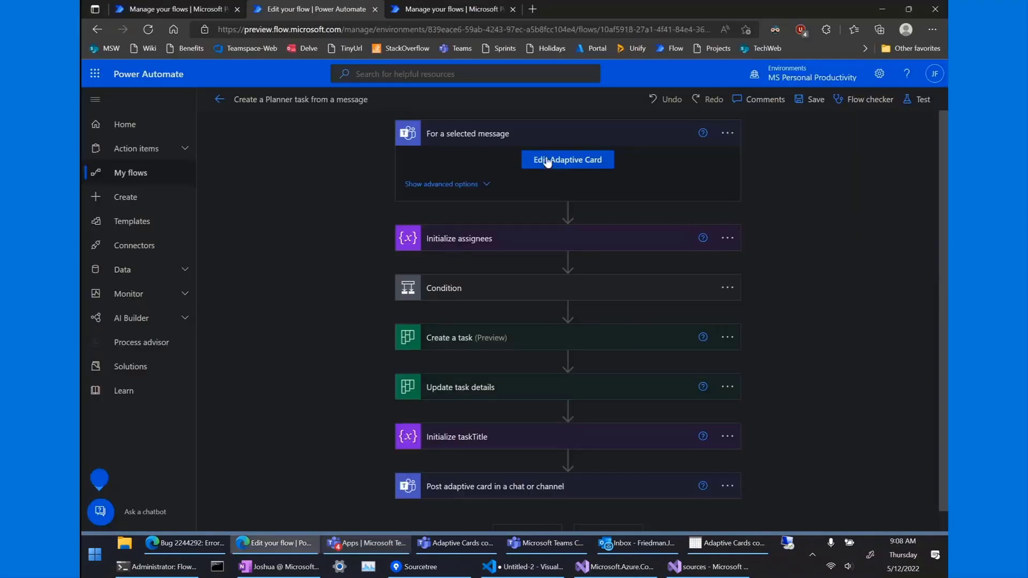
{"action": "scroll", "coordinate": [451, 214], "scroll_direction": "down", "scroll_amount": 1}
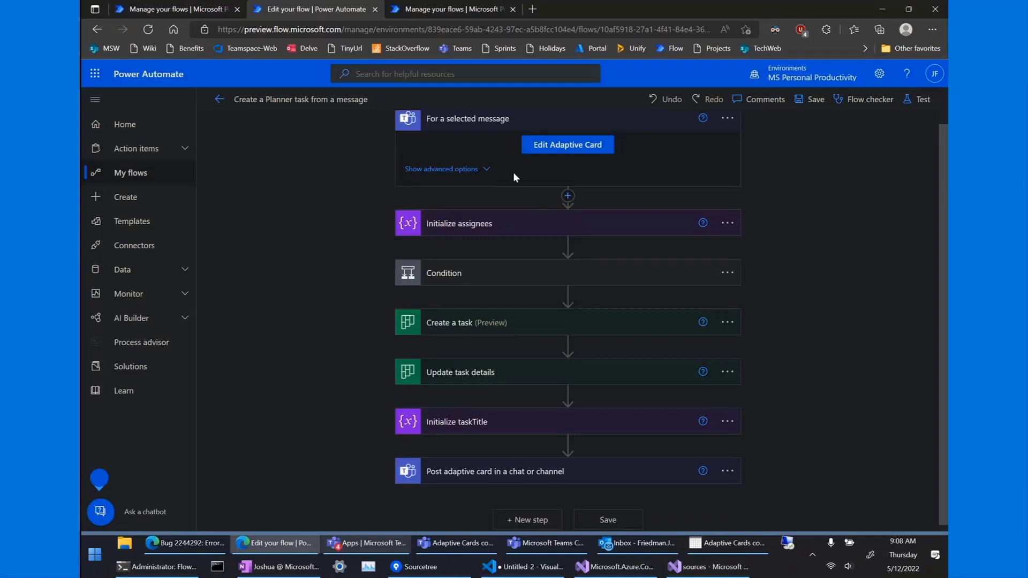
{"action": "left_click", "coordinate": [553, 153]}
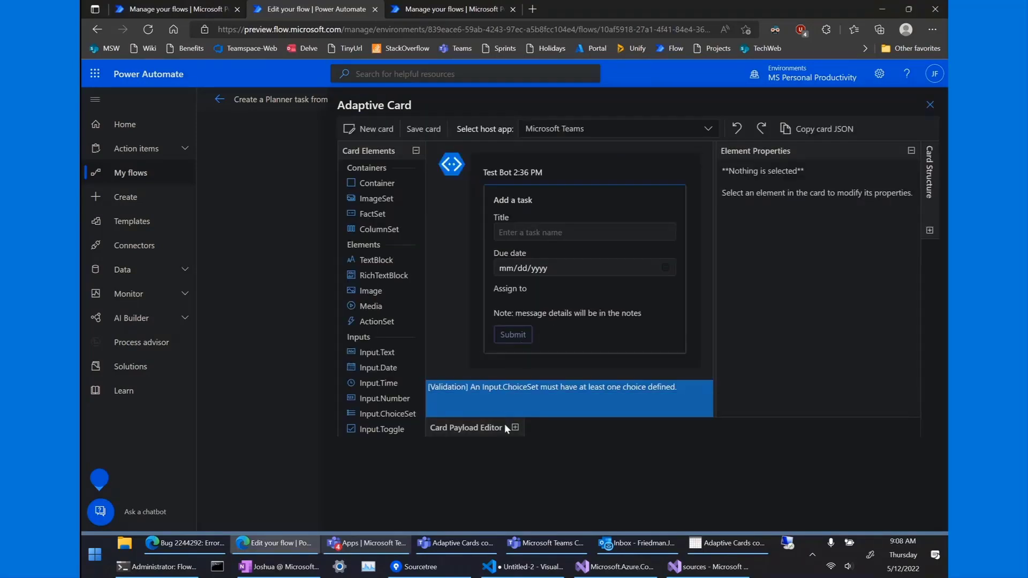
{"action": "left_click", "coordinate": [551, 477]}
{"action": "key", "text": "ctrl+a"}
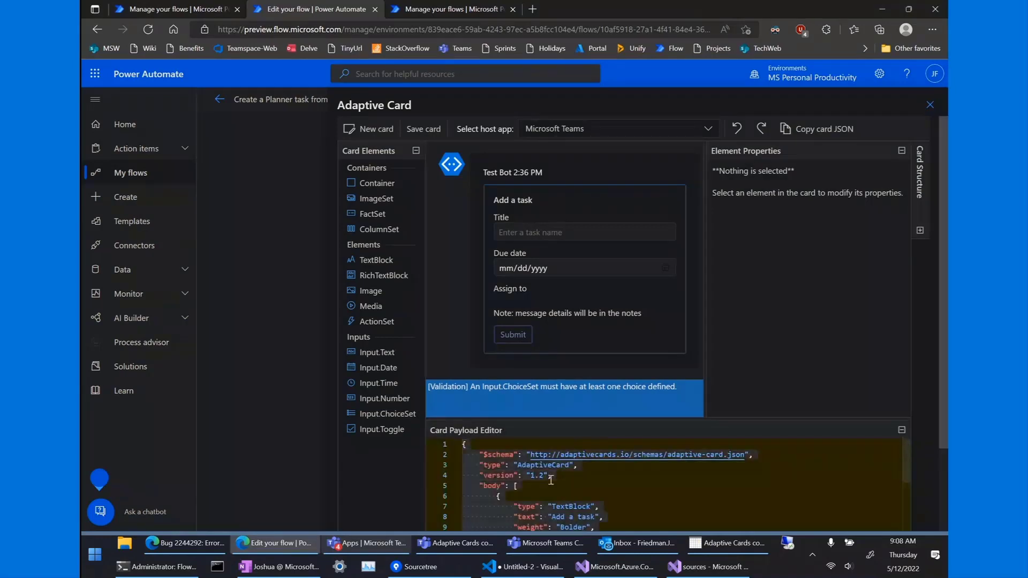
{"action": "left_click", "coordinate": [931, 106]}
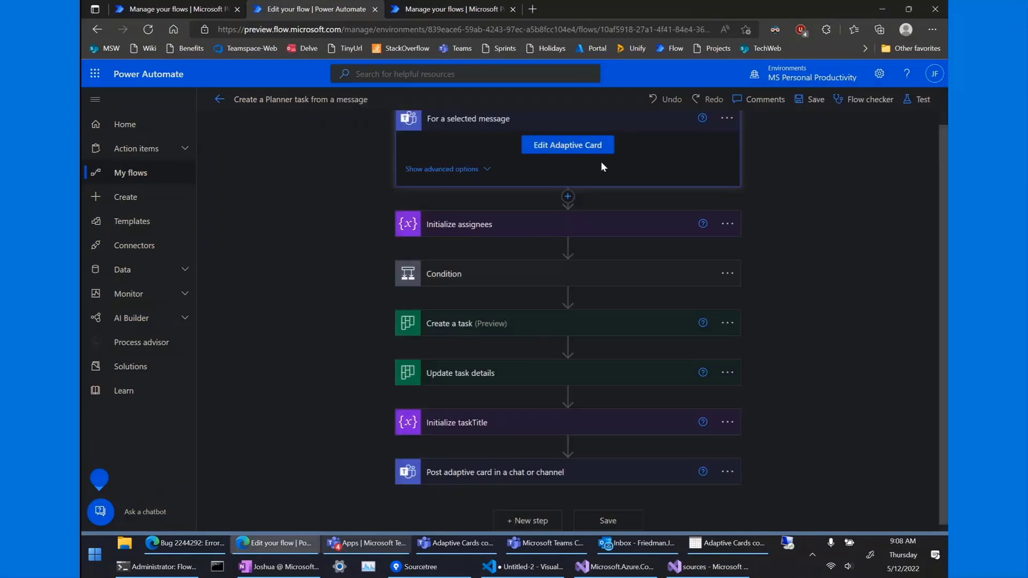
{"action": "scroll", "coordinate": [728, 134], "scroll_direction": "up", "scroll_amount": 1}
Replace the 'For a selected message' trigger with Teams' 'When someone responds to an adaptive card'.
{"action": "left_click", "coordinate": [727, 134]}
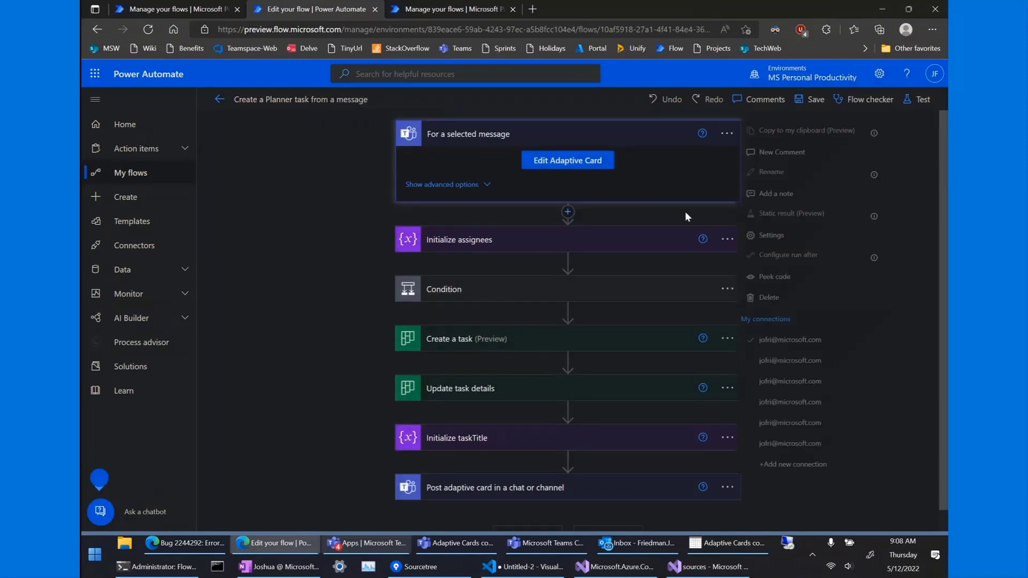
{"action": "left_click", "coordinate": [792, 299]}
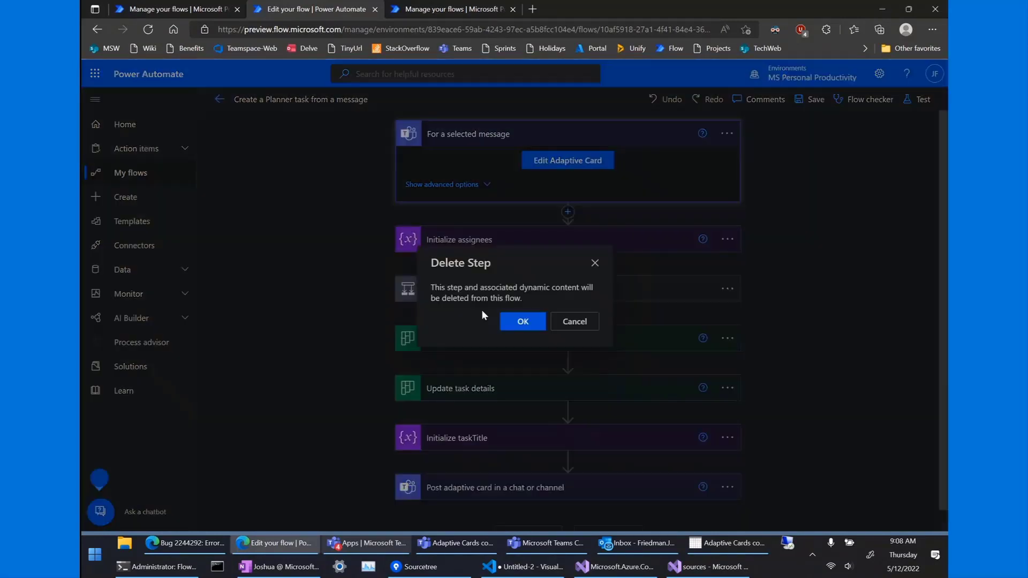
{"action": "left_click", "coordinate": [508, 322]}
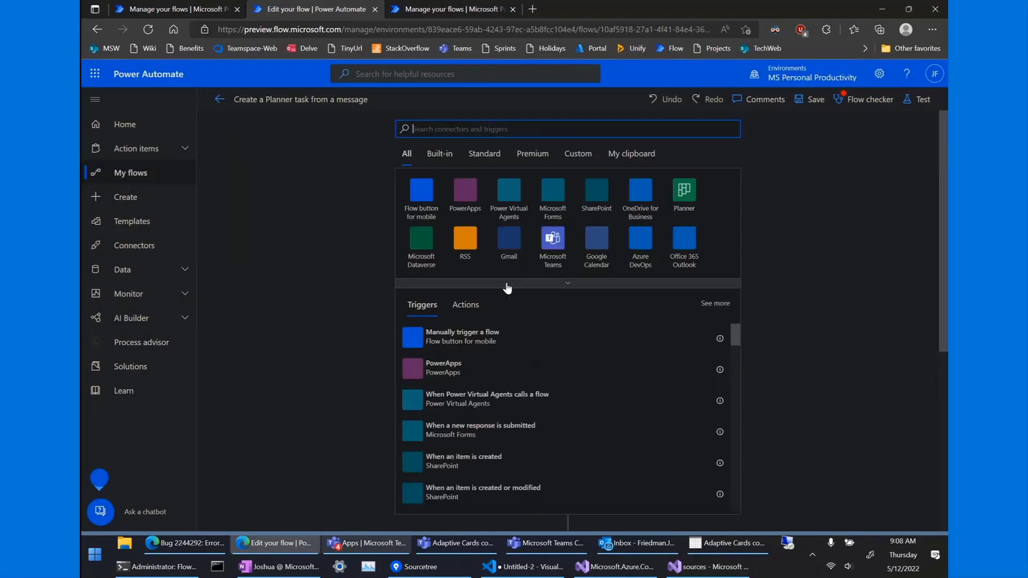
{"action": "left_click", "coordinate": [549, 249]}
{"action": "scroll", "coordinate": [522, 402], "scroll_direction": "down", "scroll_amount": 1}
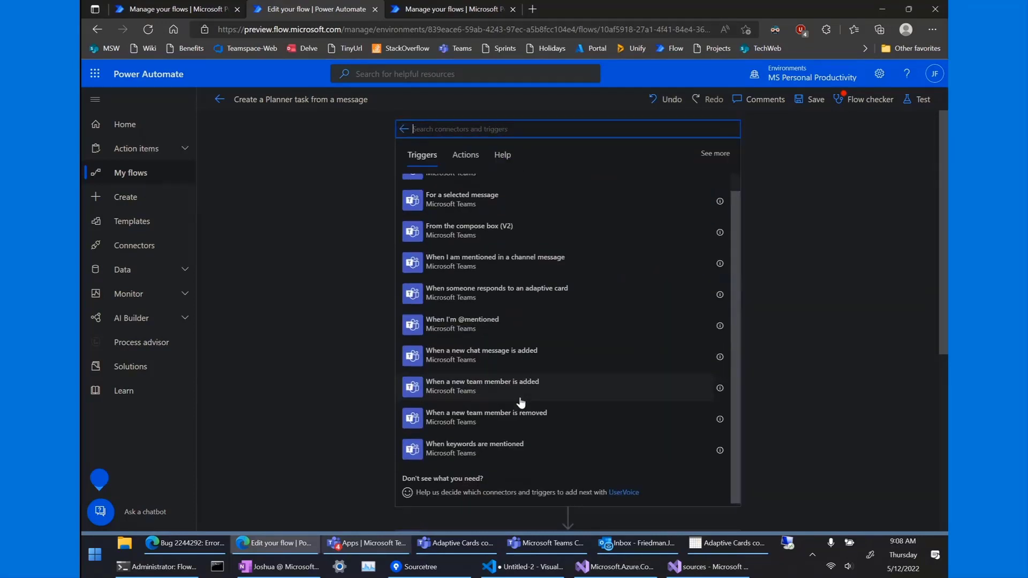
{"action": "left_click", "coordinate": [504, 296]}
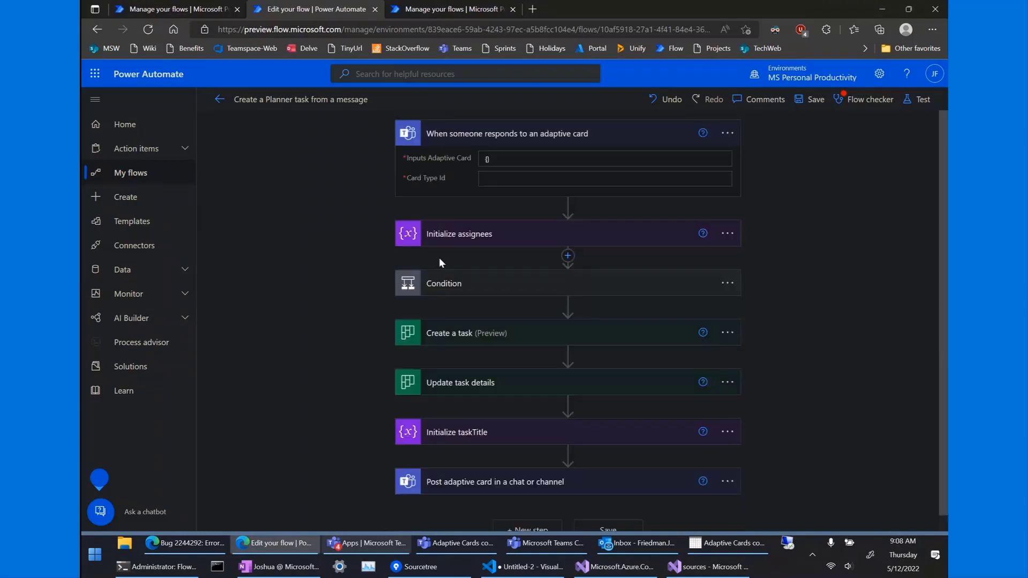
Paste the task card JSON into Inputs Adaptive Card and set Card Type Id to communitycall.
{"action": "left_click", "coordinate": [506, 157]}
{"action": "key", "text": "ctrl+v"}
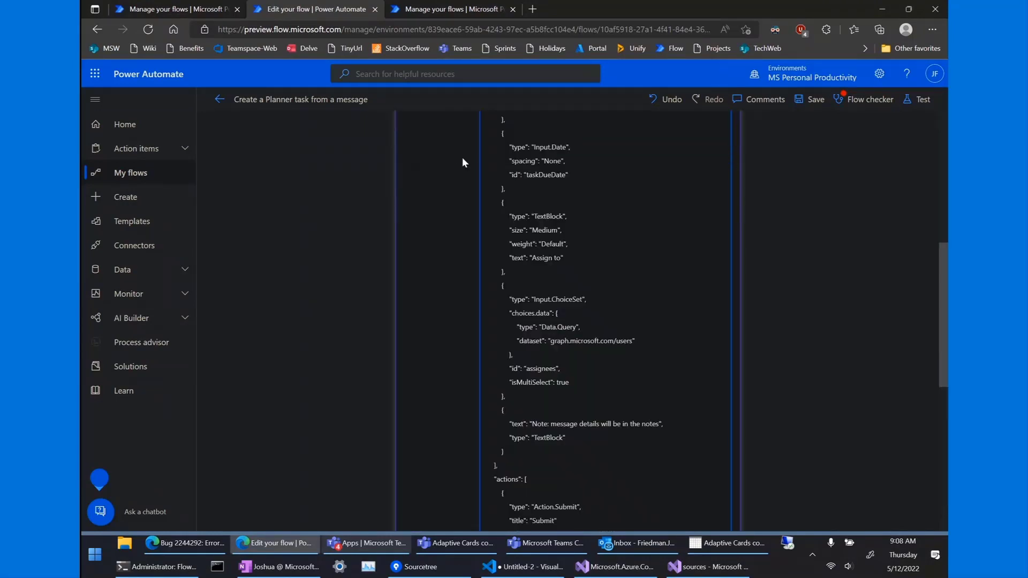
{"action": "scroll", "coordinate": [569, 199], "scroll_direction": "down", "scroll_amount": 5}
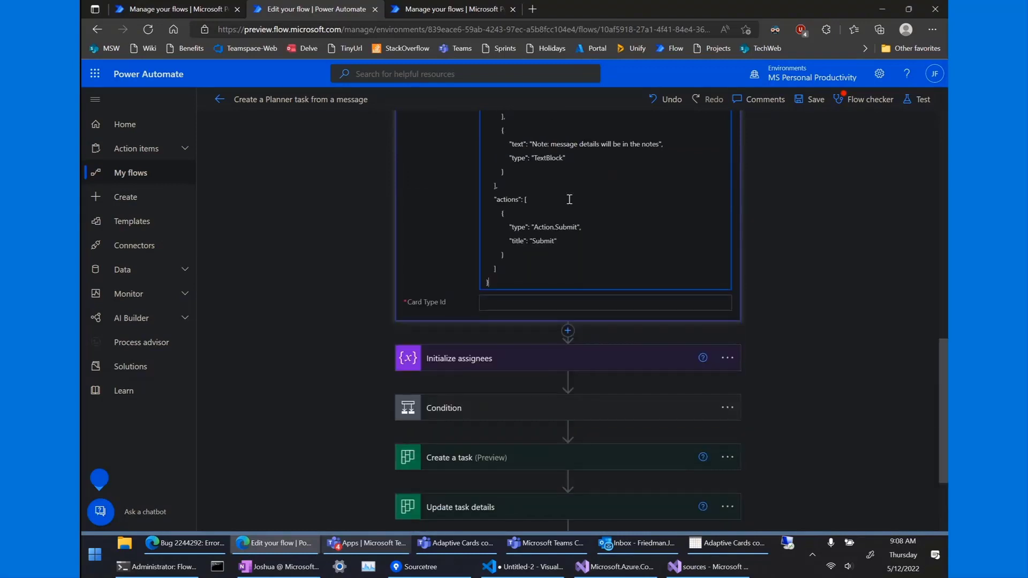
{"action": "left_click", "coordinate": [509, 305]}
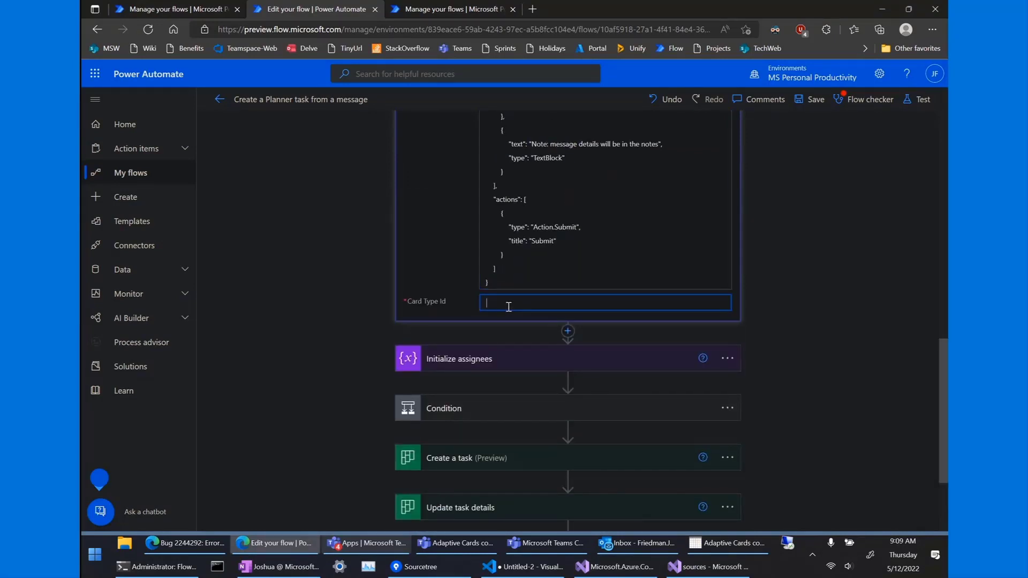
{"action": "type", "text": "communitycall"}
{"action": "scroll", "coordinate": [362, 322], "scroll_direction": "down", "scroll_amount": 2}
{"action": "left_click", "coordinate": [466, 270]}
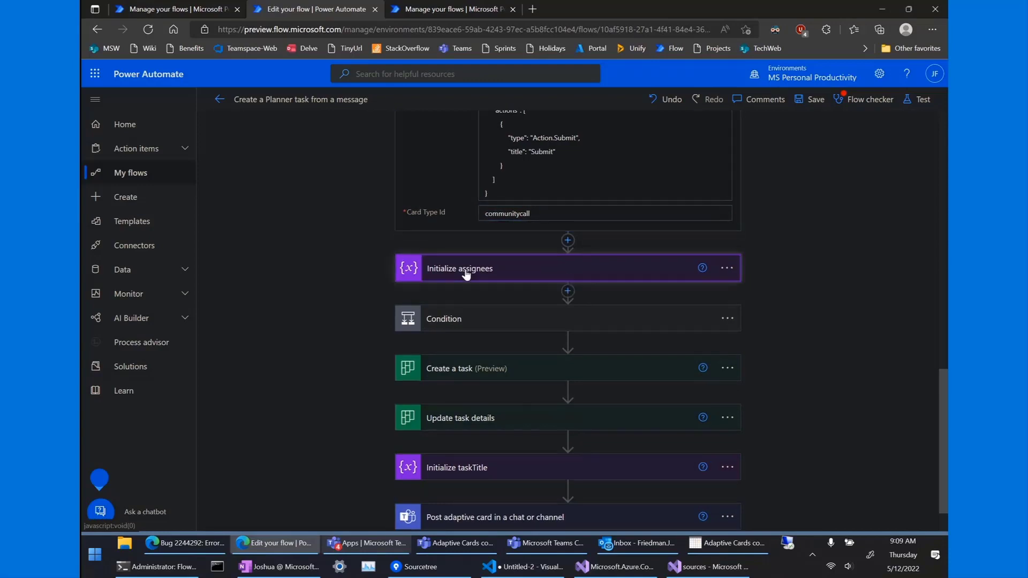
{"action": "scroll", "coordinate": [466, 273], "scroll_direction": "up", "scroll_amount": 15}
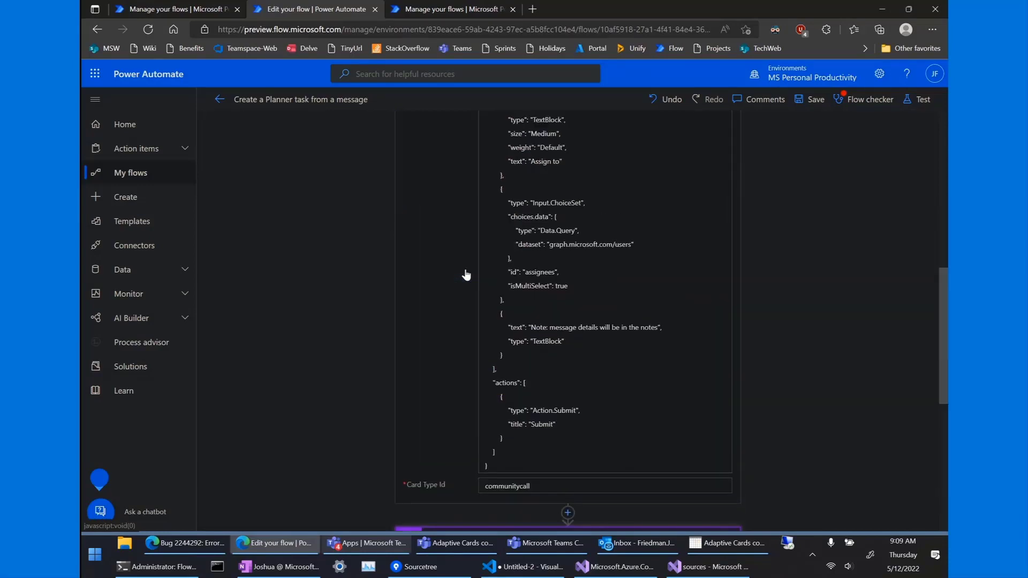
{"action": "scroll", "coordinate": [464, 269], "scroll_direction": "down", "scroll_amount": 15}
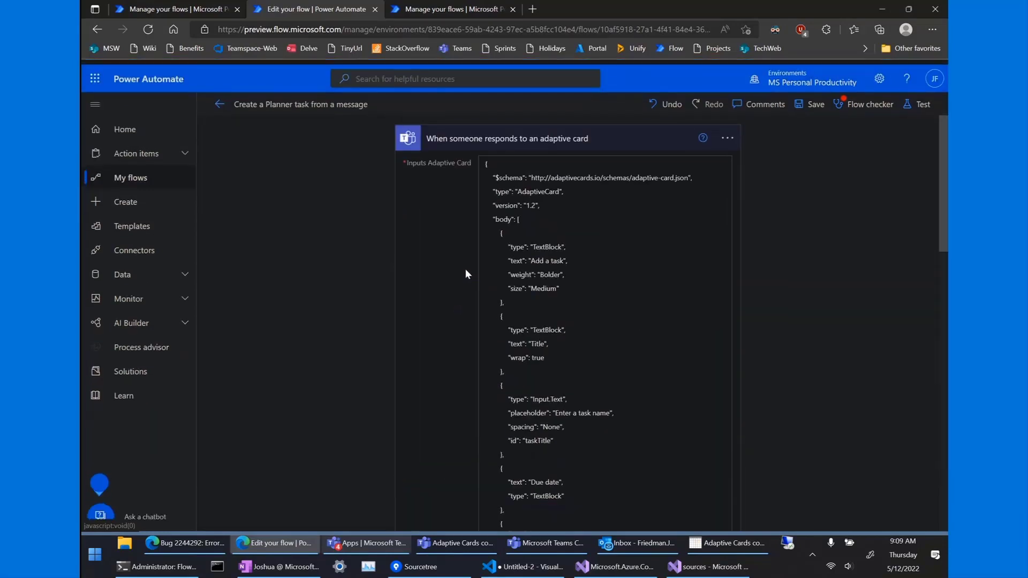
{"action": "scroll", "coordinate": [465, 269], "scroll_direction": "up", "scroll_amount": 2}
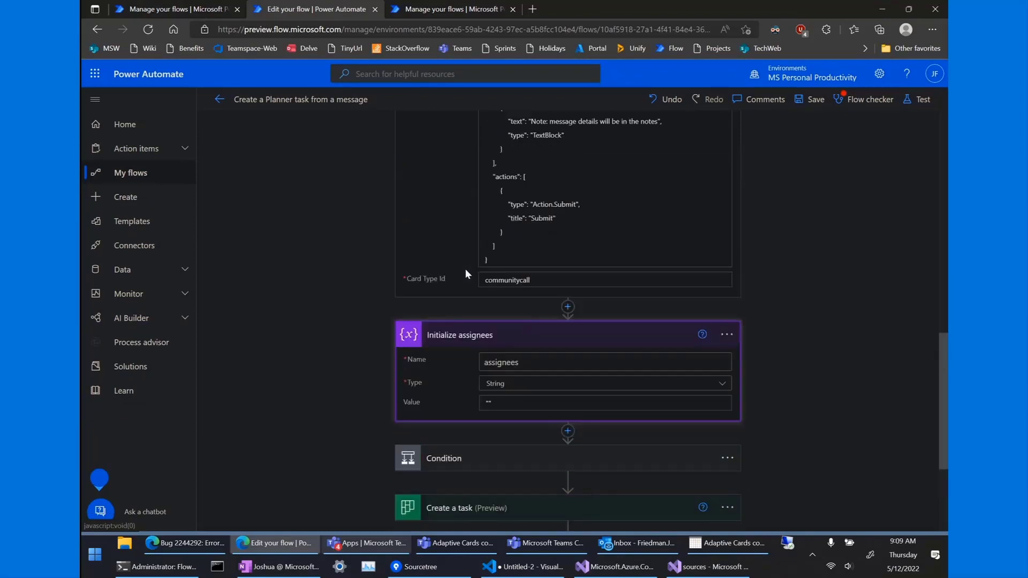
{"action": "left_click", "coordinate": [487, 405]}
{"action": "type", "text": "\"\""}
{"action": "scroll", "coordinate": [411, 358], "scroll_direction": "down", "scroll_amount": 1}
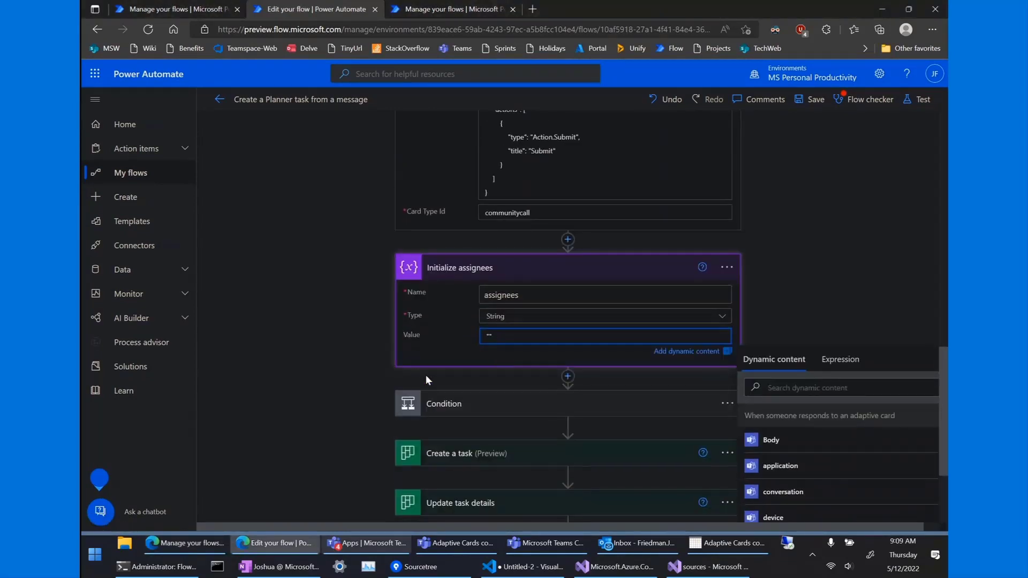
{"action": "scroll", "coordinate": [426, 380], "scroll_direction": "down", "scroll_amount": 1}
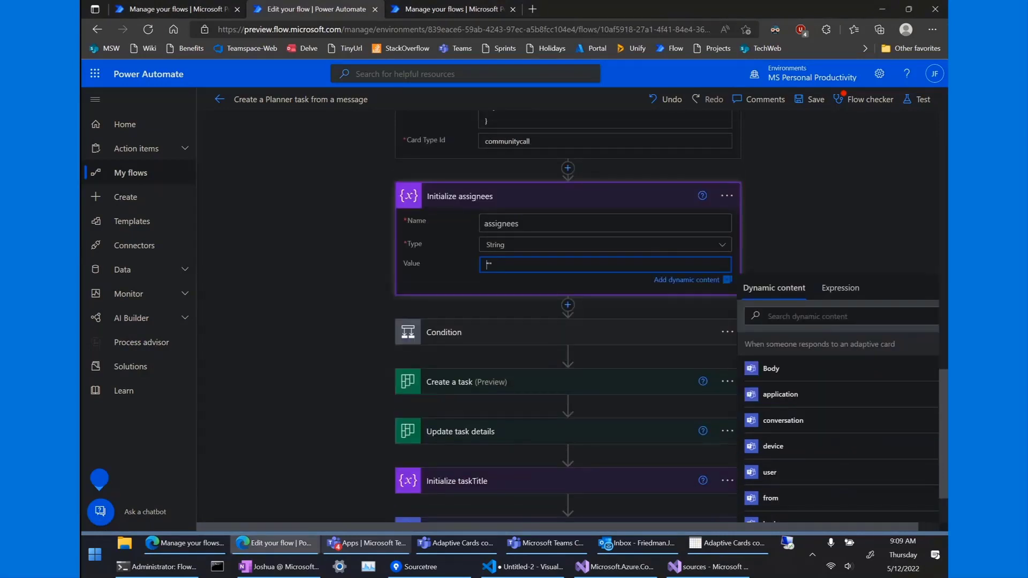
{"action": "key", "text": "alt+Tab"}
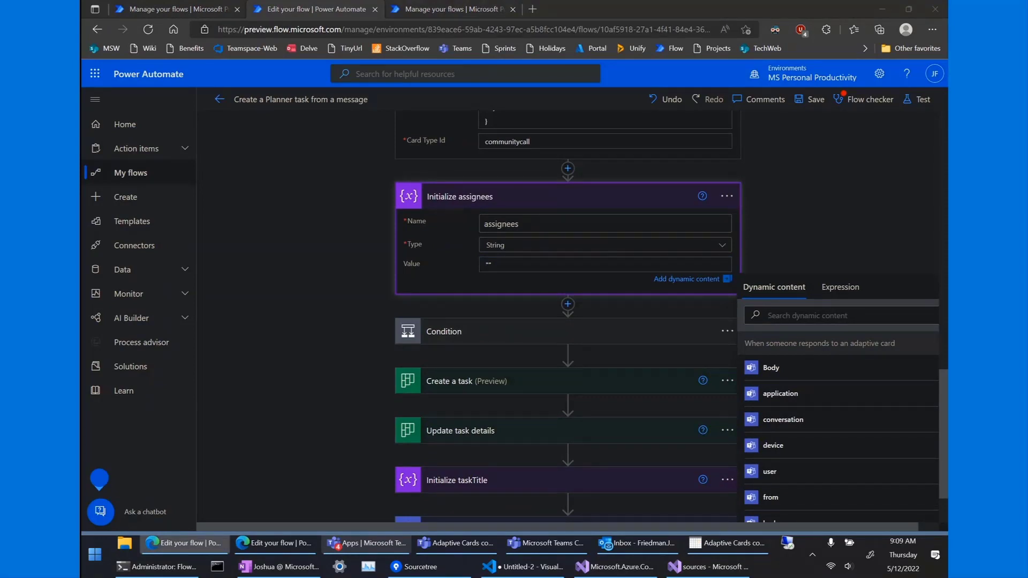
{"action": "scroll", "coordinate": [355, 196], "scroll_direction": "up", "scroll_amount": 8}
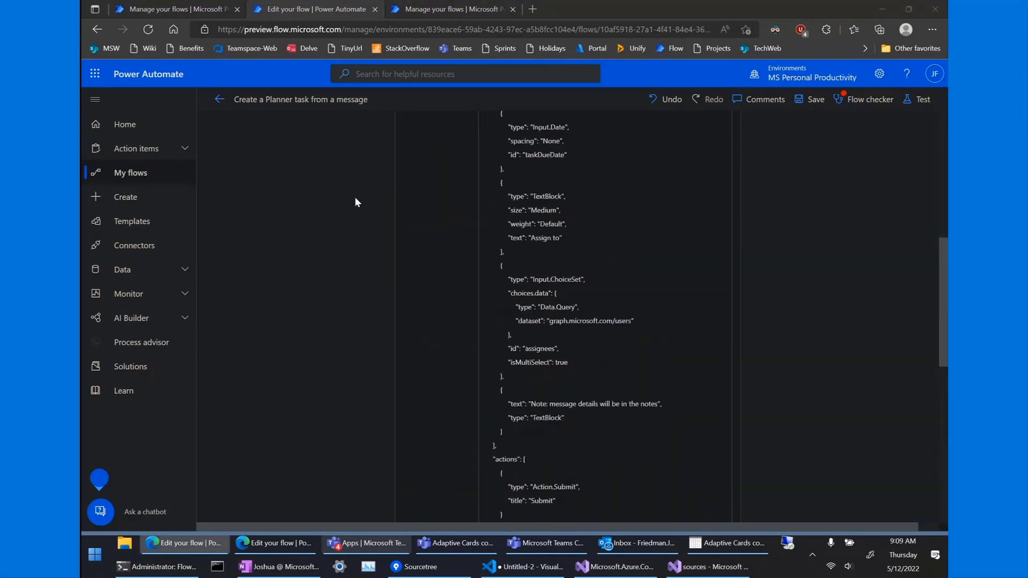
{"action": "scroll", "coordinate": [497, 215], "scroll_direction": "up", "scroll_amount": 5}
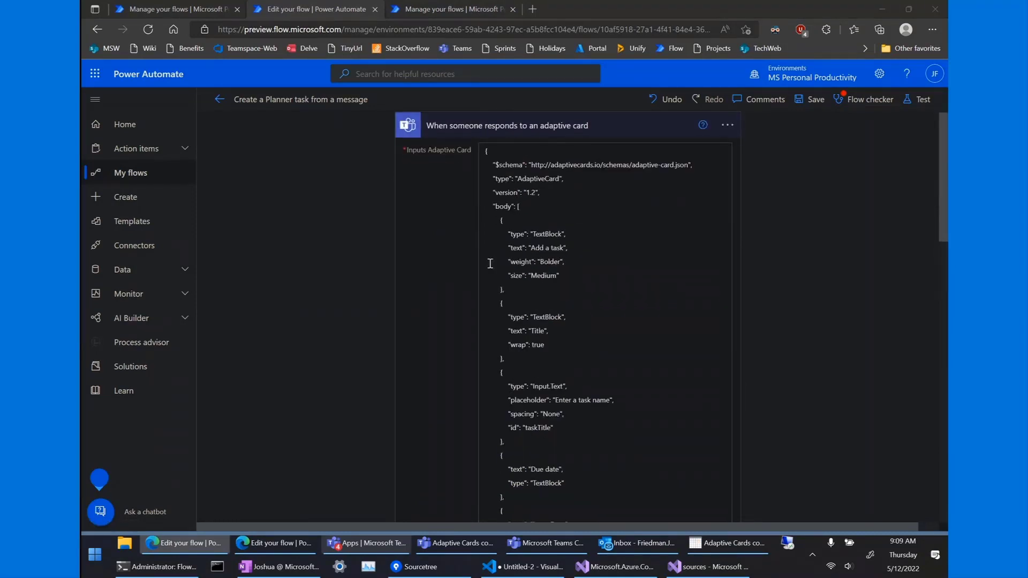
{"action": "scroll", "coordinate": [490, 264], "scroll_direction": "down", "scroll_amount": 2}
{"action": "scroll", "coordinate": [490, 263], "scroll_direction": "down", "scroll_amount": 8}
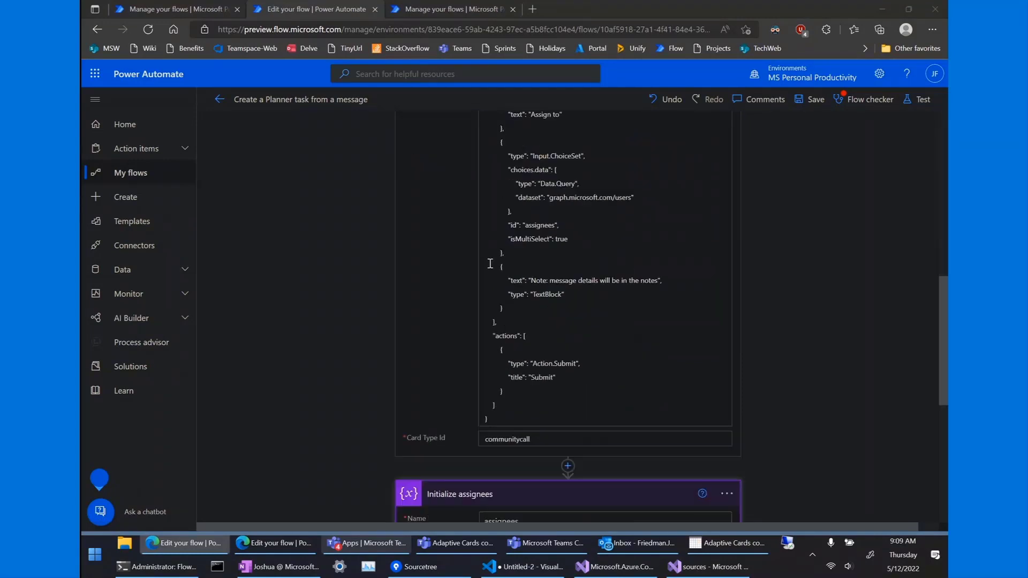
{"action": "left_click", "coordinate": [523, 279]}
{"action": "scroll", "coordinate": [506, 359], "scroll_direction": "down", "scroll_amount": 4}
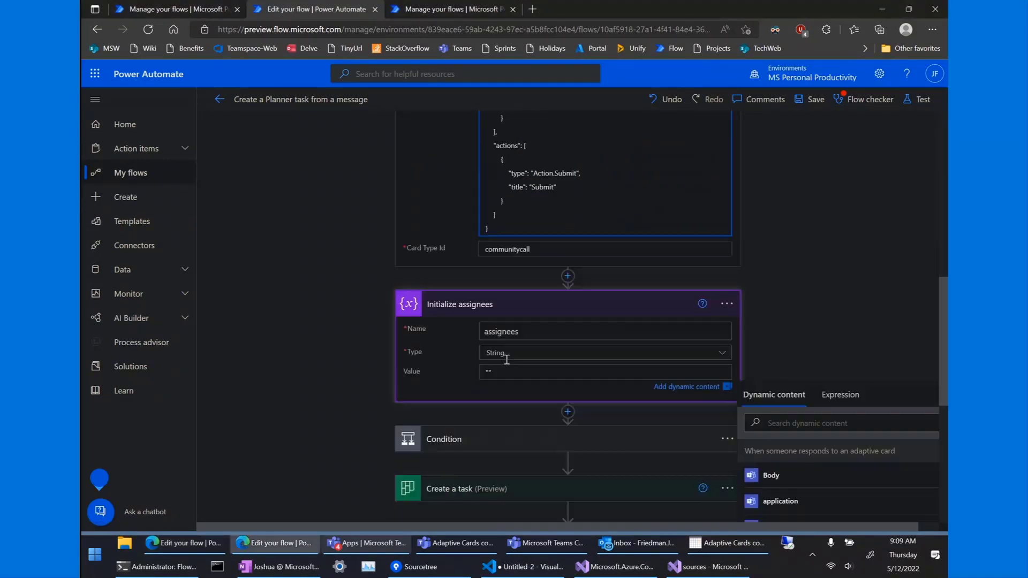
{"action": "left_click", "coordinate": [488, 348]}
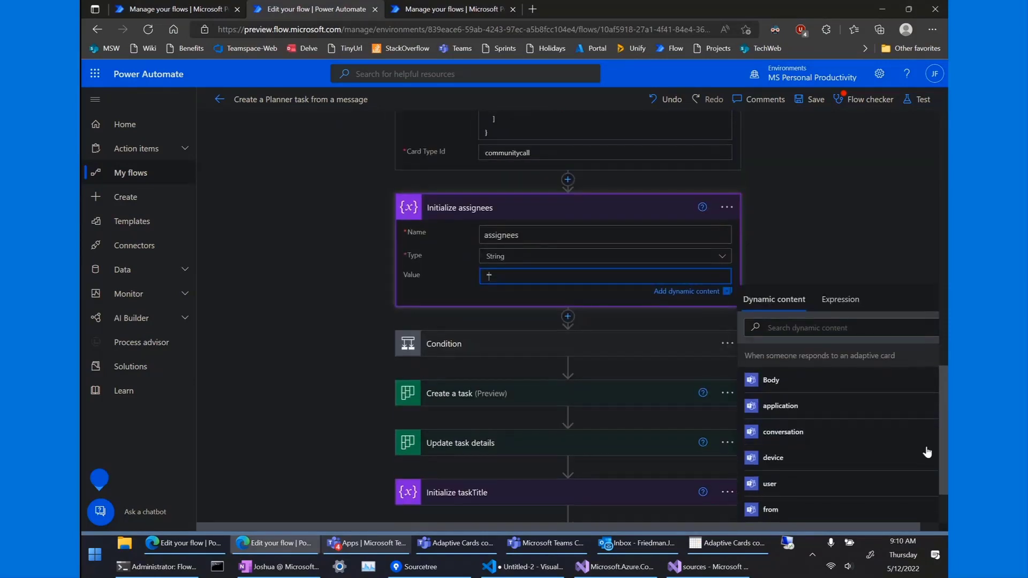
{"action": "scroll", "coordinate": [795, 438], "scroll_direction": "down", "scroll_amount": 3}
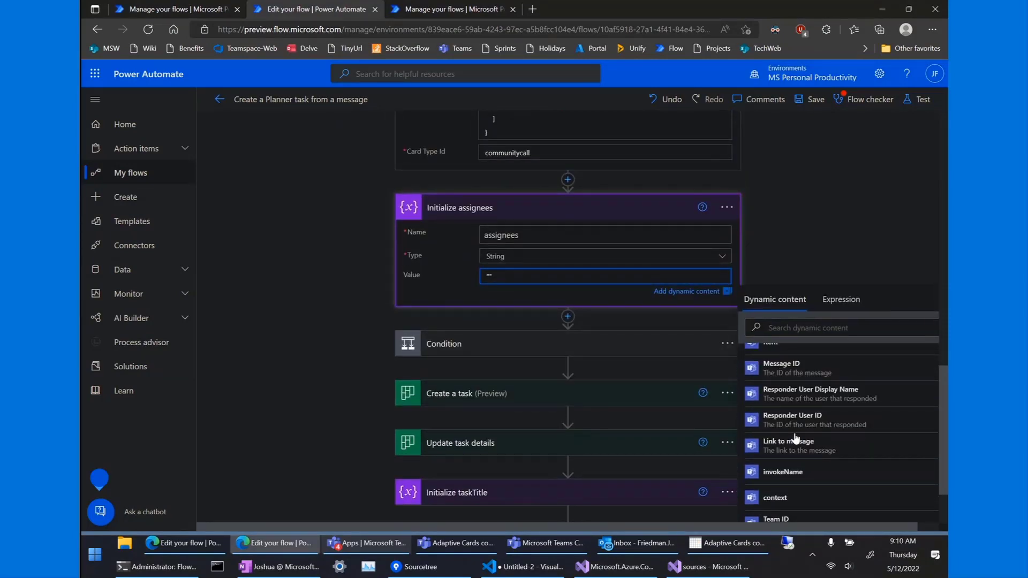
{"action": "scroll", "coordinate": [795, 438], "scroll_direction": "down", "scroll_amount": 5}
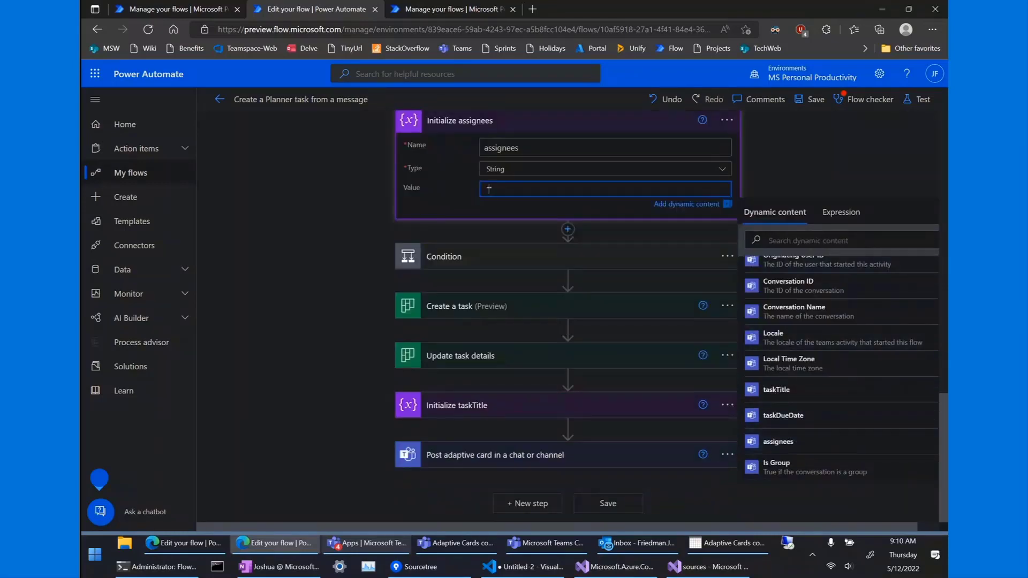
{"action": "key", "text": "alt+Tab"}
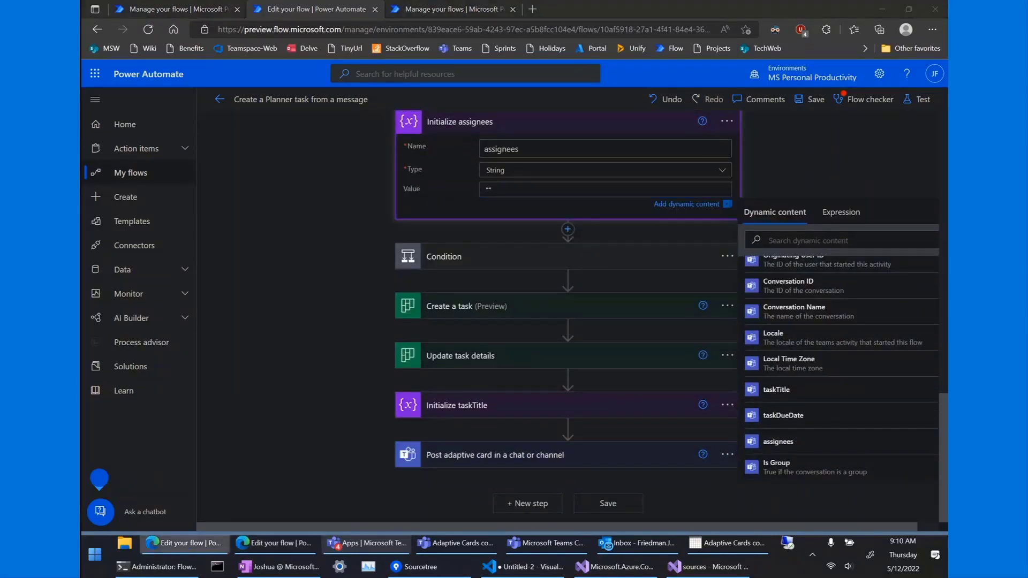
{"action": "left_click", "coordinate": [436, 253]}
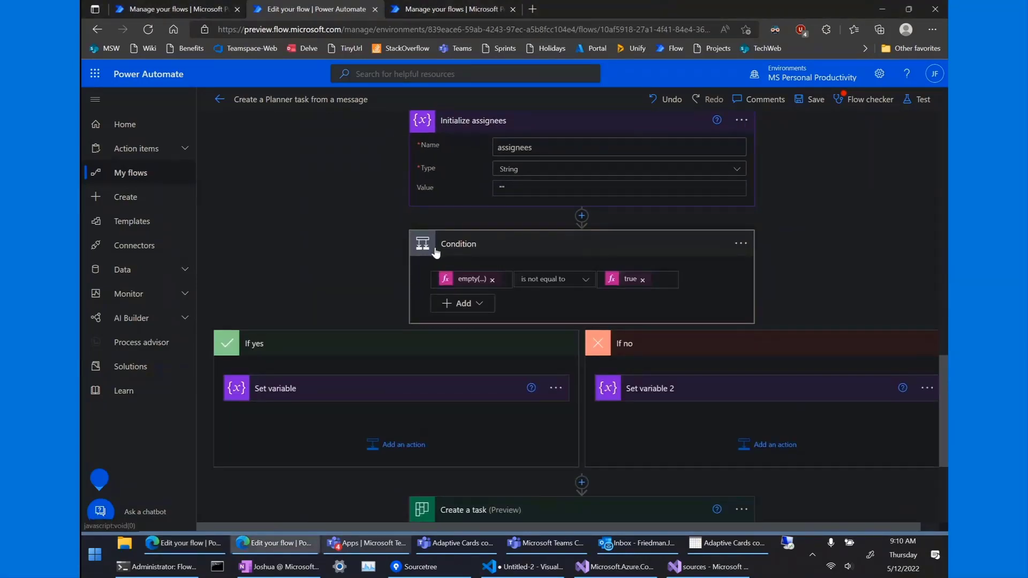
Clear the existing empty(...) expression from the Condition's first value.
{"action": "left_click", "coordinate": [473, 282]}
{"action": "scroll", "coordinate": [474, 284], "scroll_direction": "down", "scroll_amount": 2}
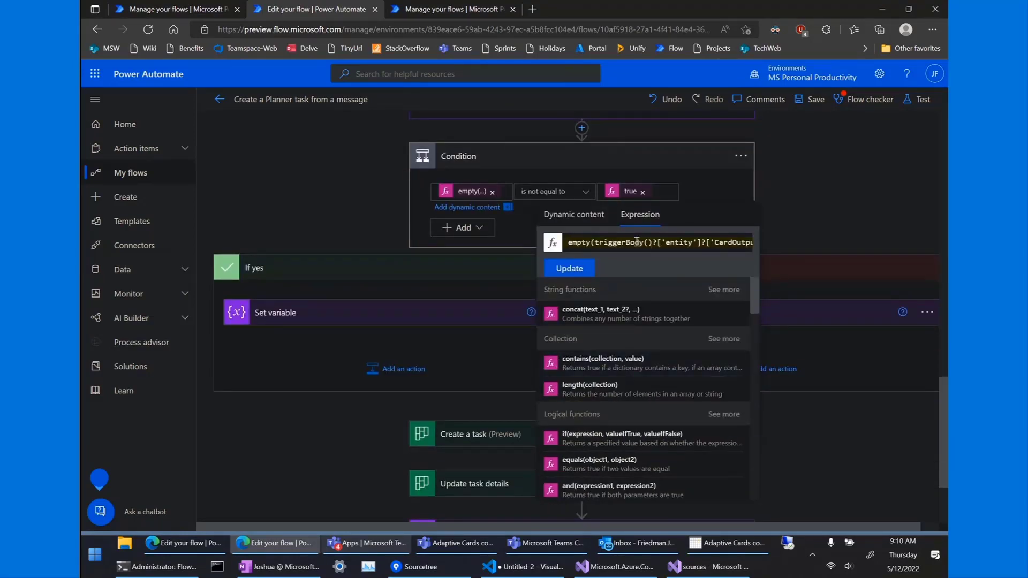
{"action": "left_click_drag", "start_coordinate": [596, 244], "coordinate": [537, 236]}
{"action": "key", "text": "BackSpace"}
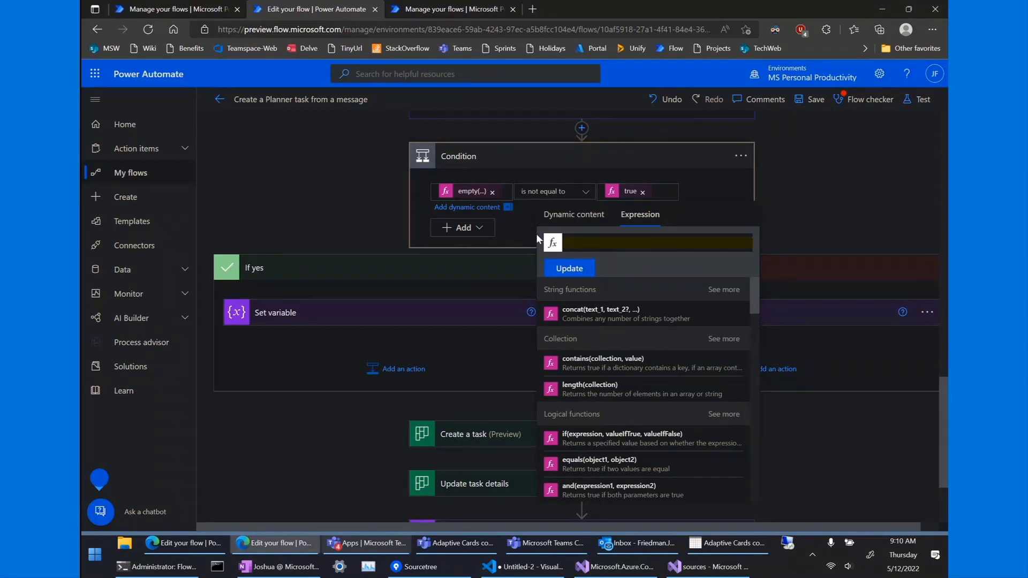
{"action": "left_click", "coordinate": [492, 192]}
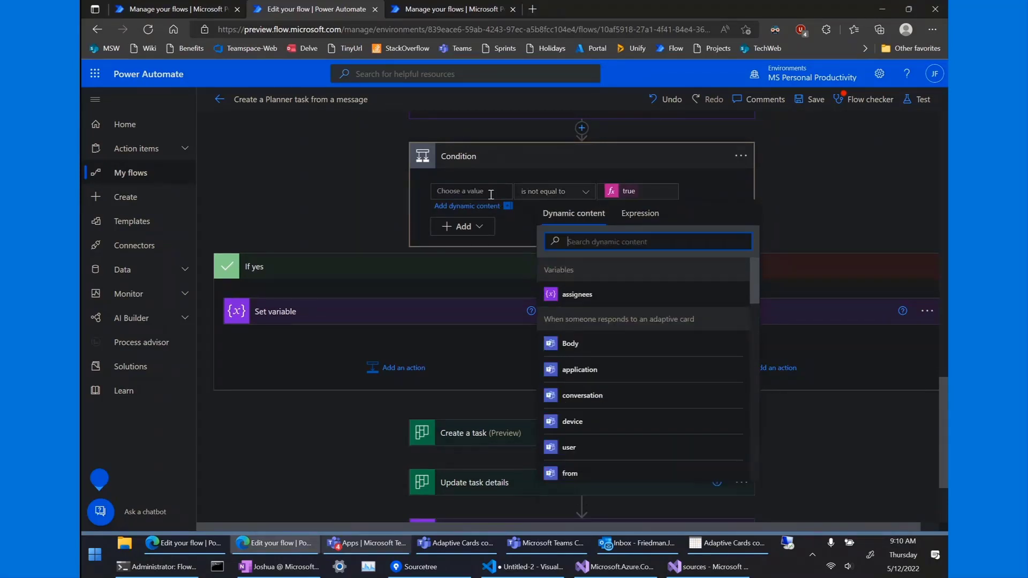
Enter empty(variables('assignees')) as the Condition's first value expression.
{"action": "left_click", "coordinate": [636, 216]}
{"action": "type", "text": "empty"}
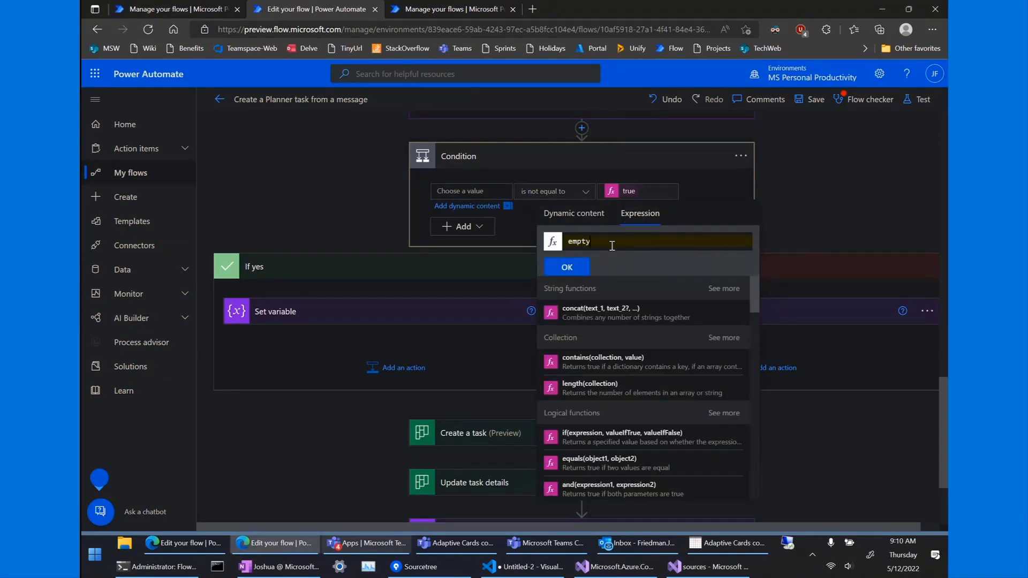
{"action": "type", "text": "("}
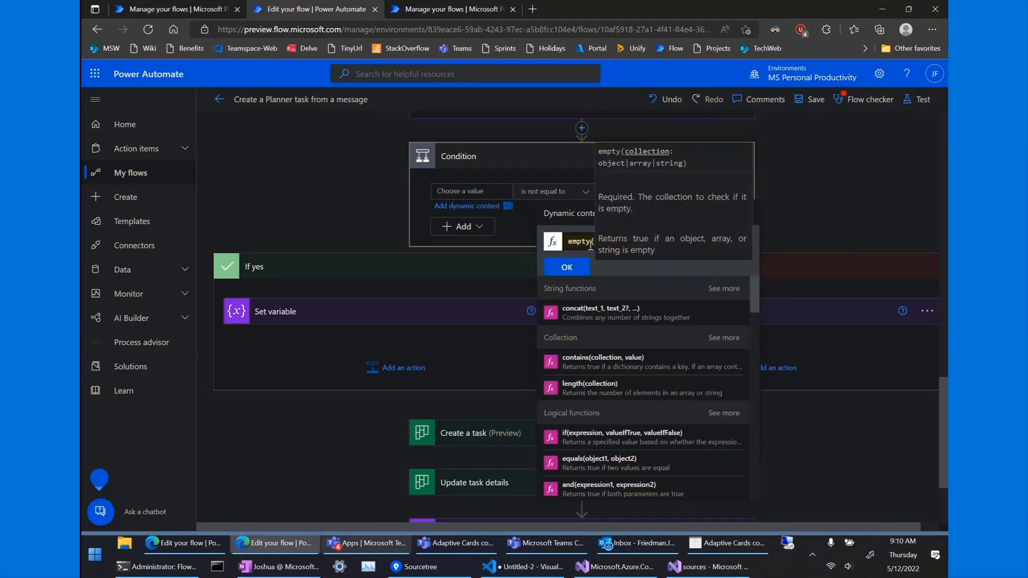
{"action": "type", "text": ")"}
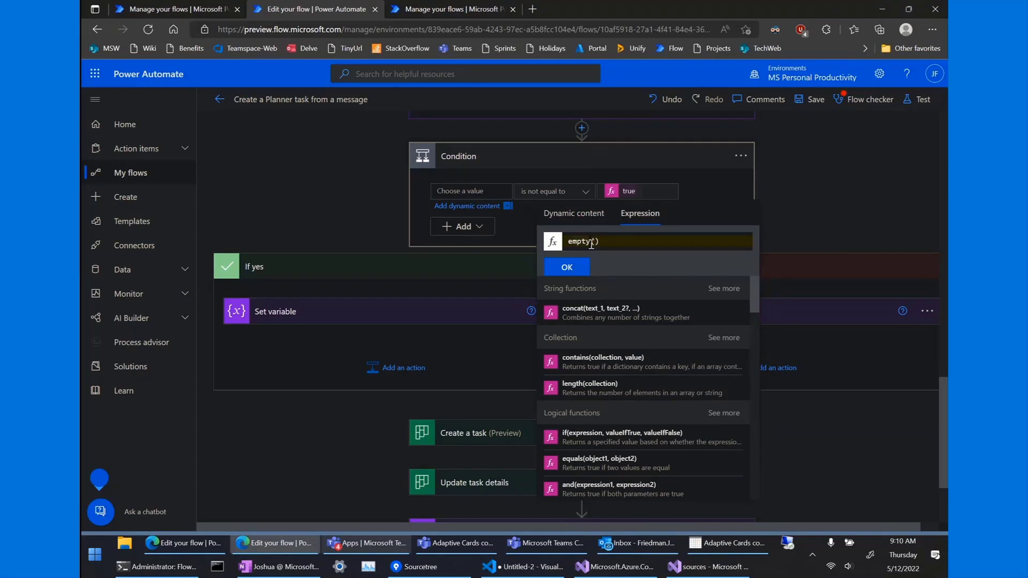
{"action": "left_click", "coordinate": [584, 215]}
{"action": "left_click", "coordinate": [572, 316]}
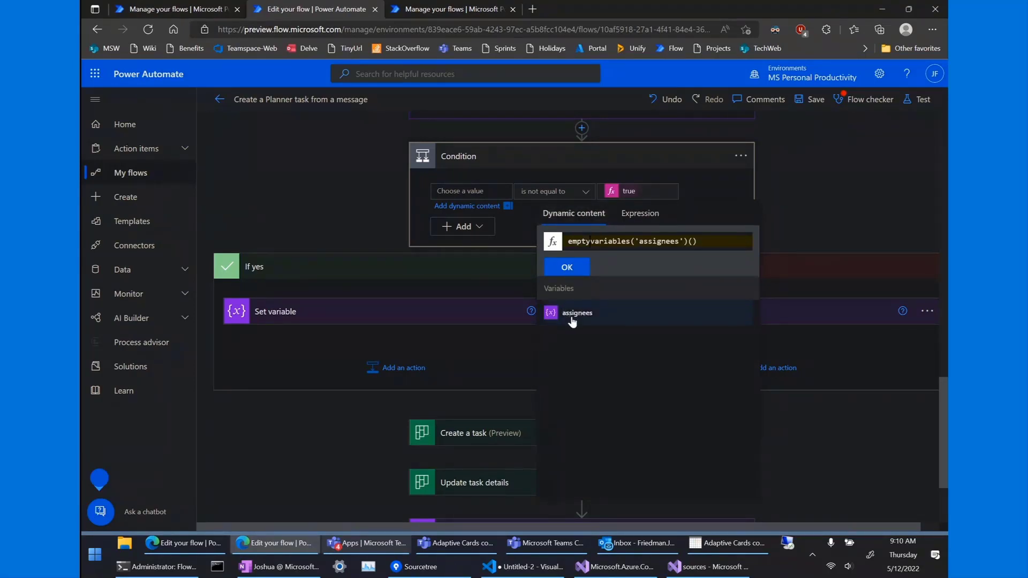
{"action": "type", "text": "("}
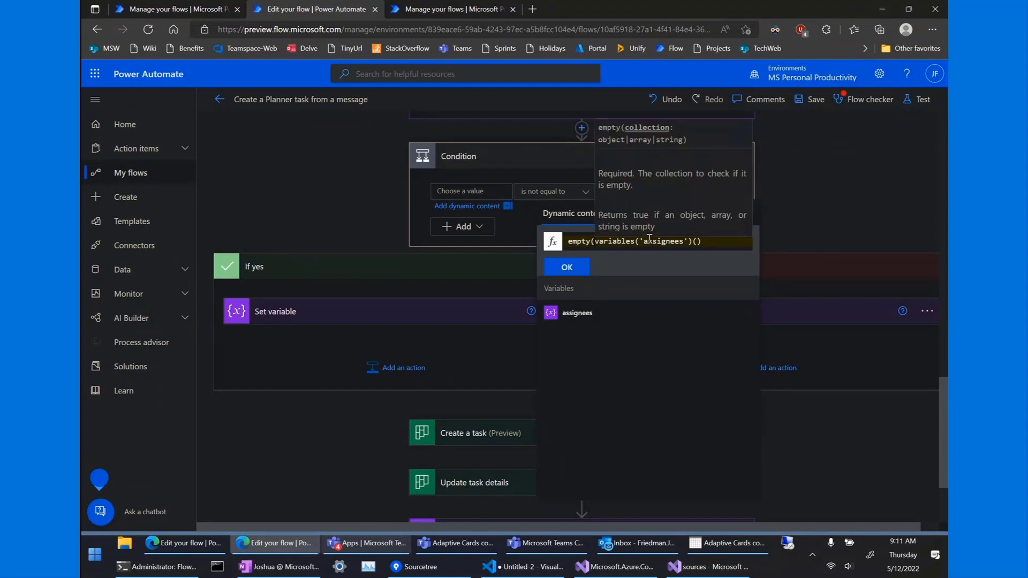
{"action": "left_click", "coordinate": [712, 245]}
{"action": "key", "text": "BackSpace"}
{"action": "key", "text": "BackSpace"}
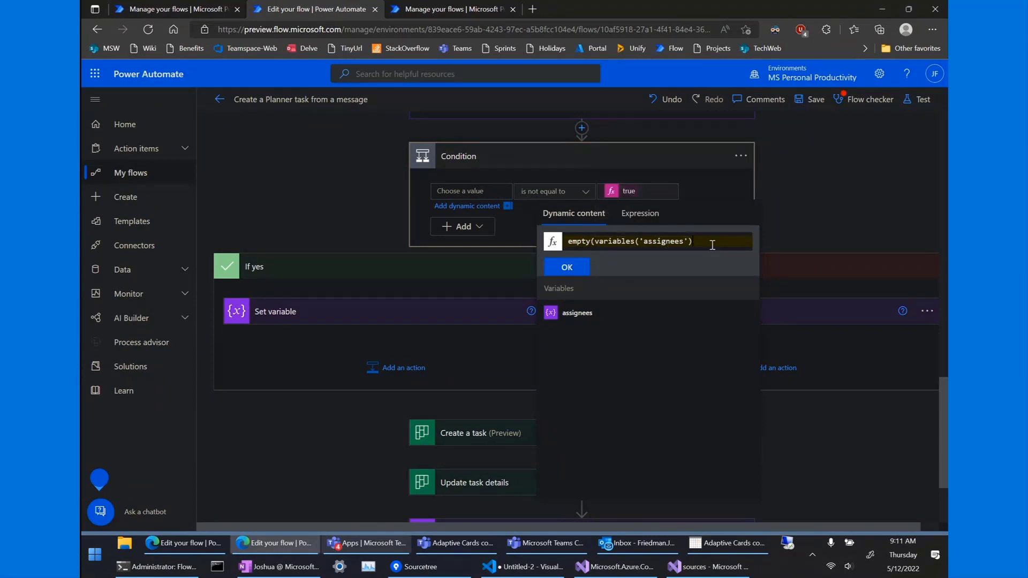
{"action": "left_click", "coordinate": [569, 270]}
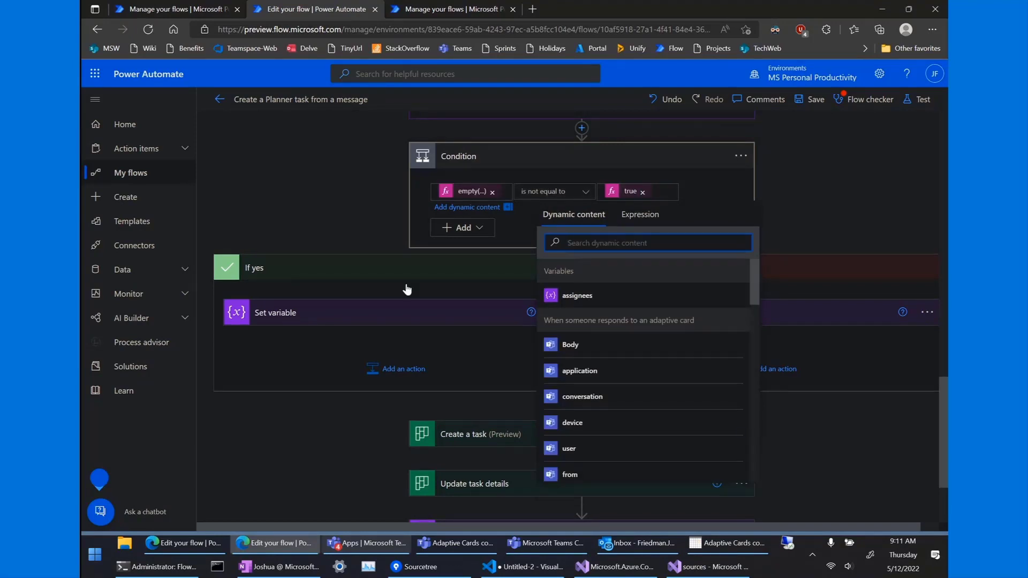
Remove the empty(...) expression from the Condition and begin typing empty( as an expression.
{"action": "scroll", "coordinate": [311, 196], "scroll_direction": "up", "scroll_amount": 3}
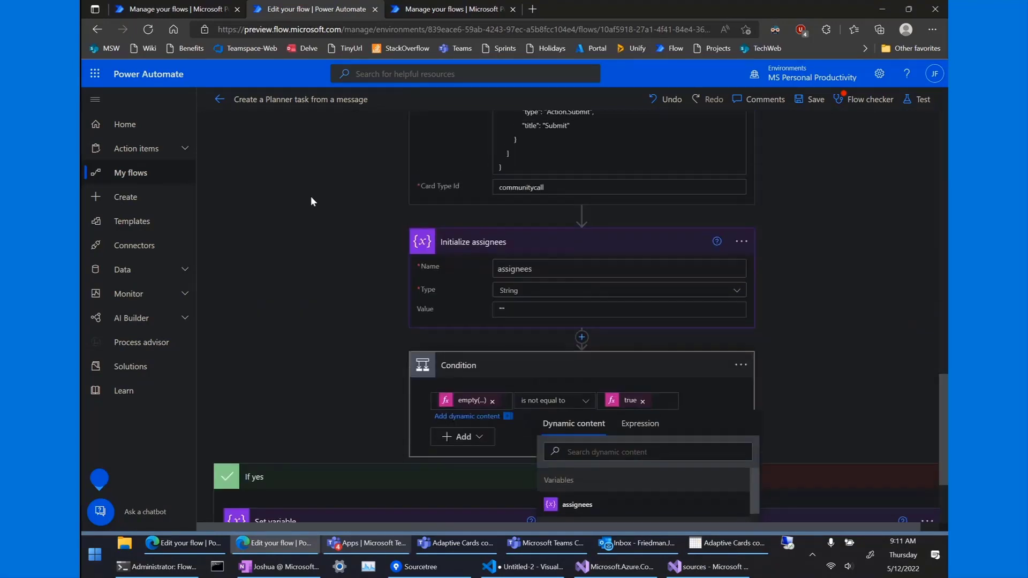
{"action": "left_click", "coordinate": [492, 390]}
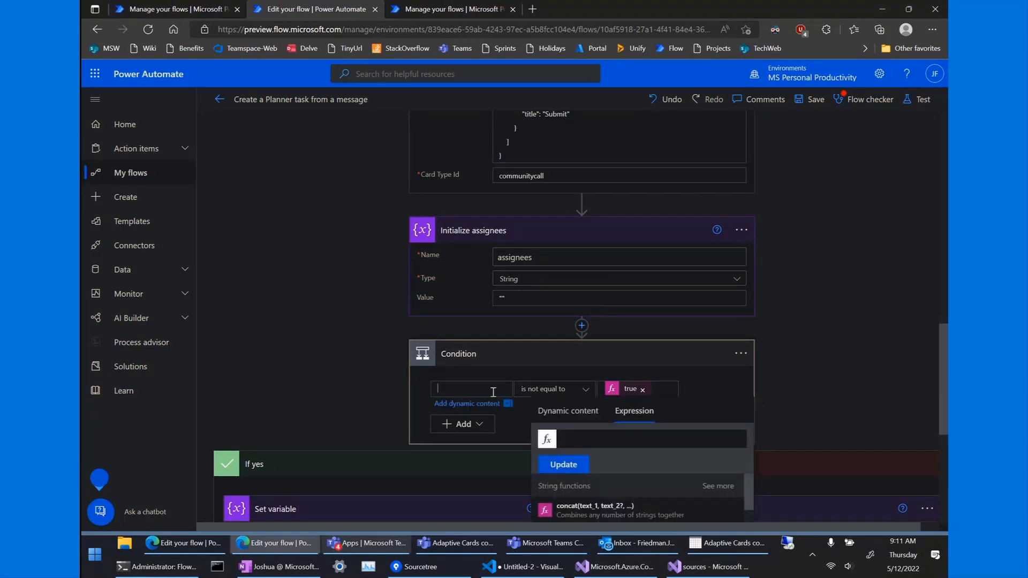
{"action": "scroll", "coordinate": [609, 452], "scroll_direction": "down", "scroll_amount": 3}
{"action": "scroll", "coordinate": [590, 496], "scroll_direction": "down", "scroll_amount": 3}
{"action": "scroll", "coordinate": [589, 500], "scroll_direction": "down", "scroll_amount": 9}
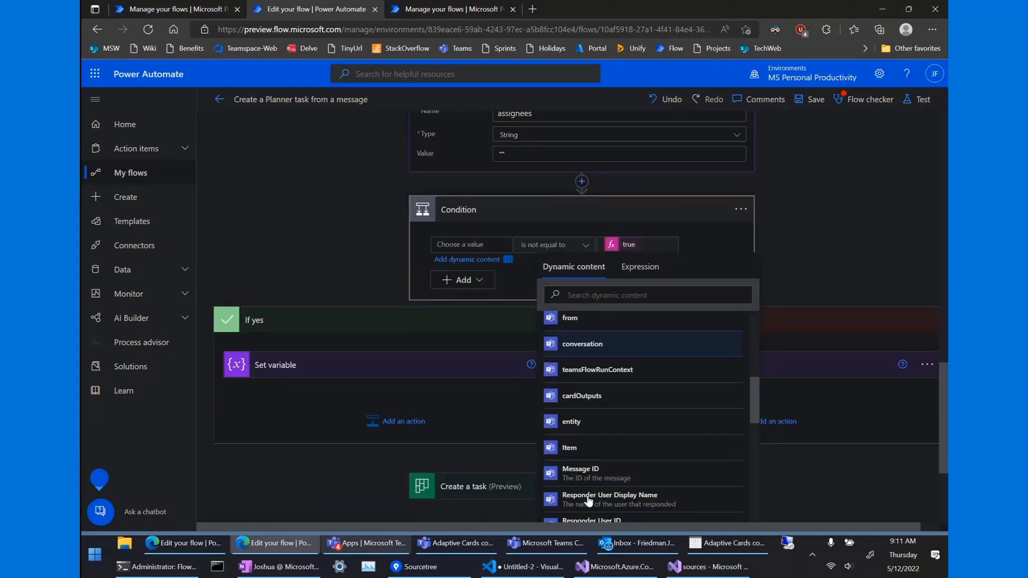
{"action": "left_click", "coordinate": [641, 269]}
{"action": "type", "text": "empty("}
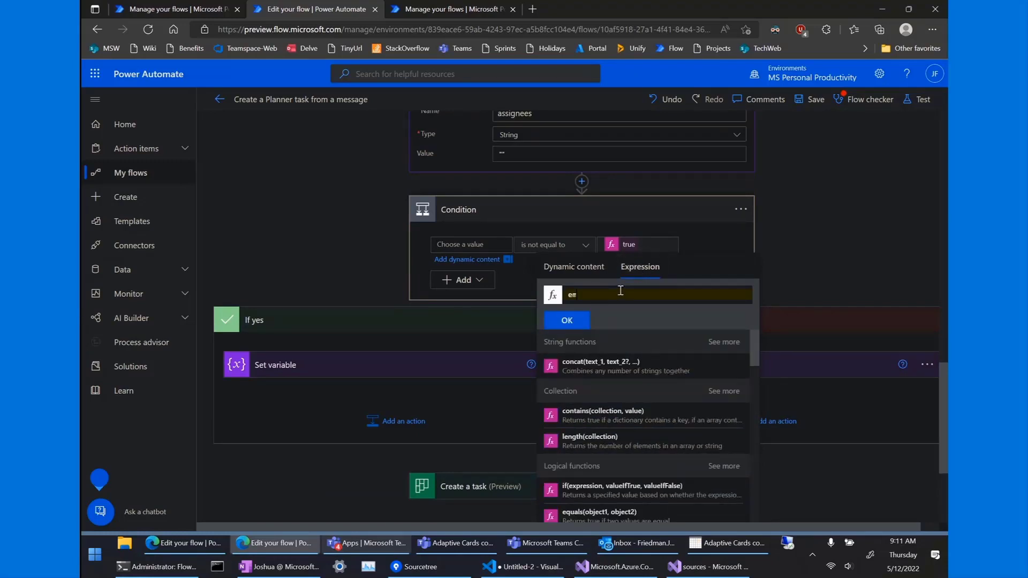
Insert the card's assignees output as the first value, then remove it again.
{"action": "left_click", "coordinate": [572, 275]}
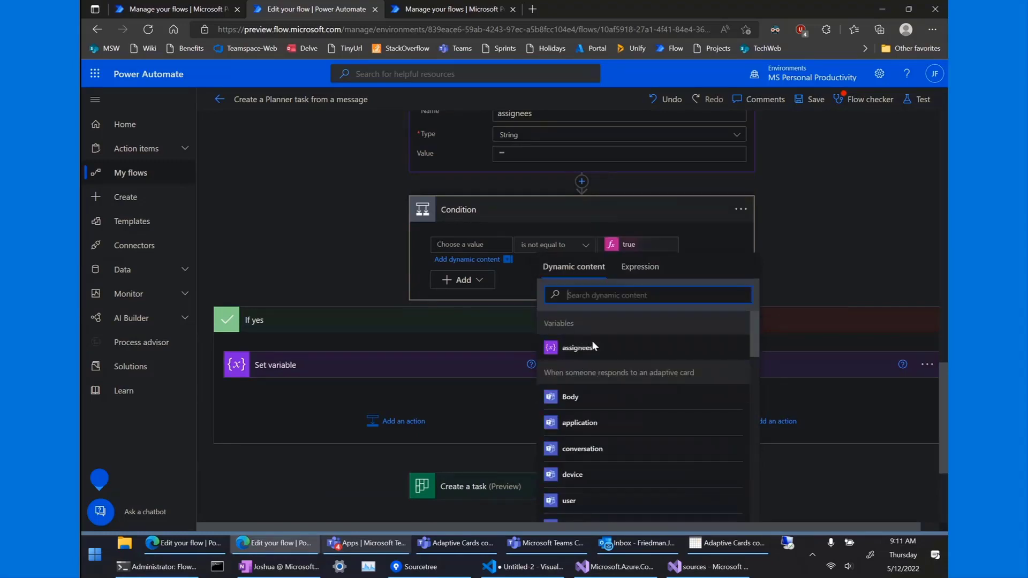
{"action": "scroll", "coordinate": [619, 431], "scroll_direction": "down", "scroll_amount": 5}
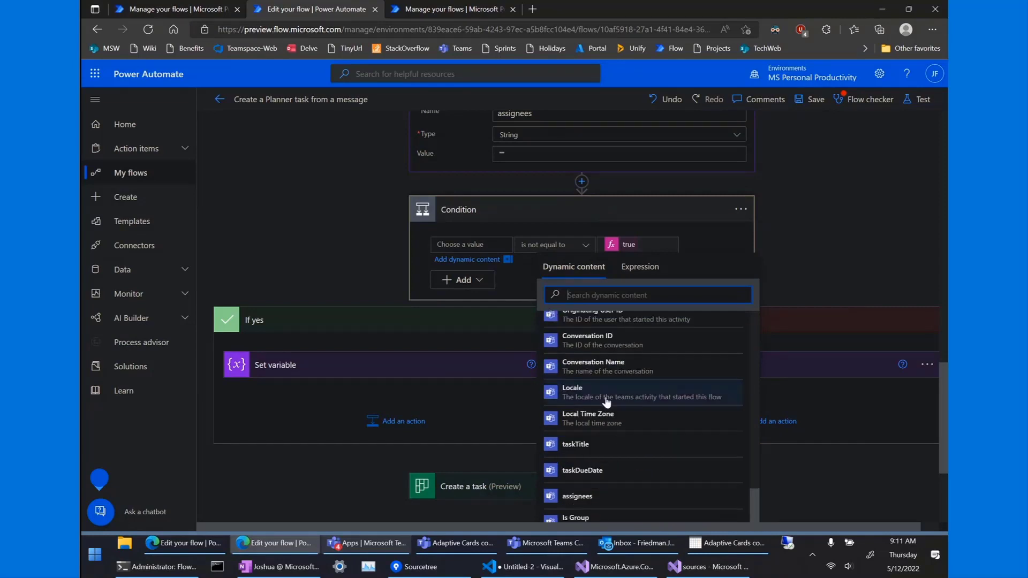
{"action": "scroll", "coordinate": [606, 403], "scroll_direction": "down", "scroll_amount": 3}
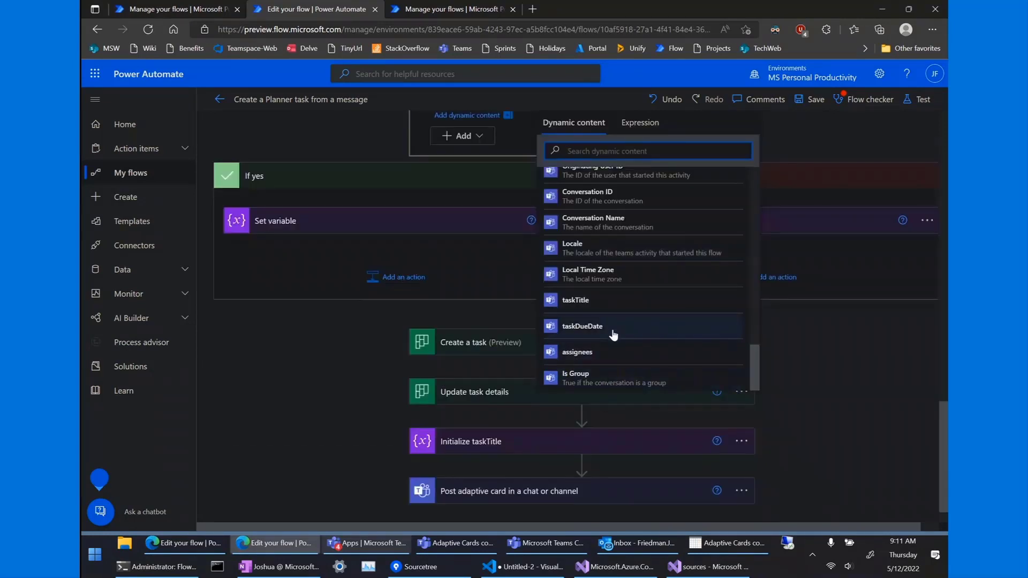
{"action": "left_click", "coordinate": [598, 352]}
{"action": "scroll", "coordinate": [509, 186], "scroll_direction": "up", "scroll_amount": 1}
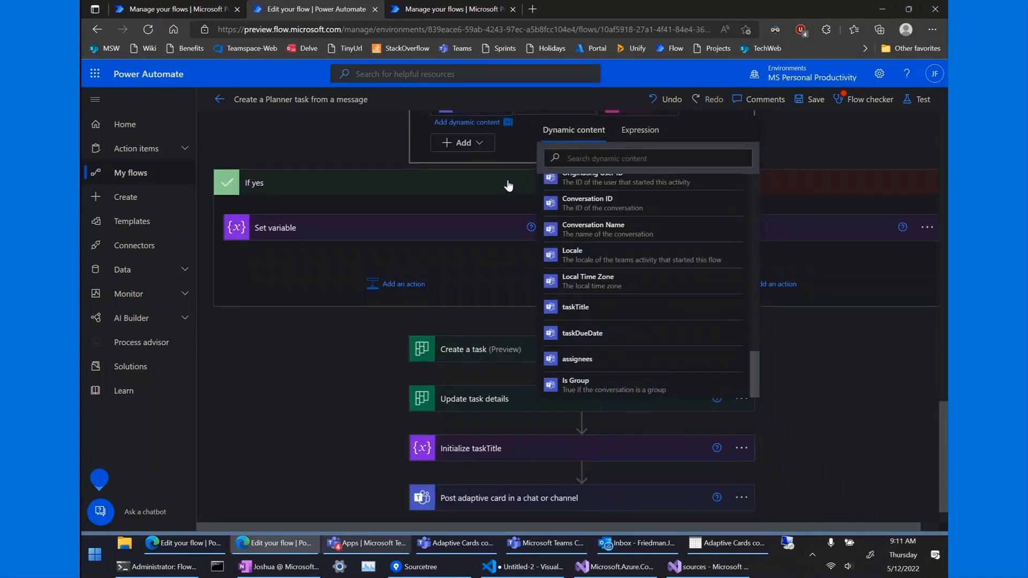
{"action": "scroll", "coordinate": [508, 185], "scroll_direction": "up", "scroll_amount": 2}
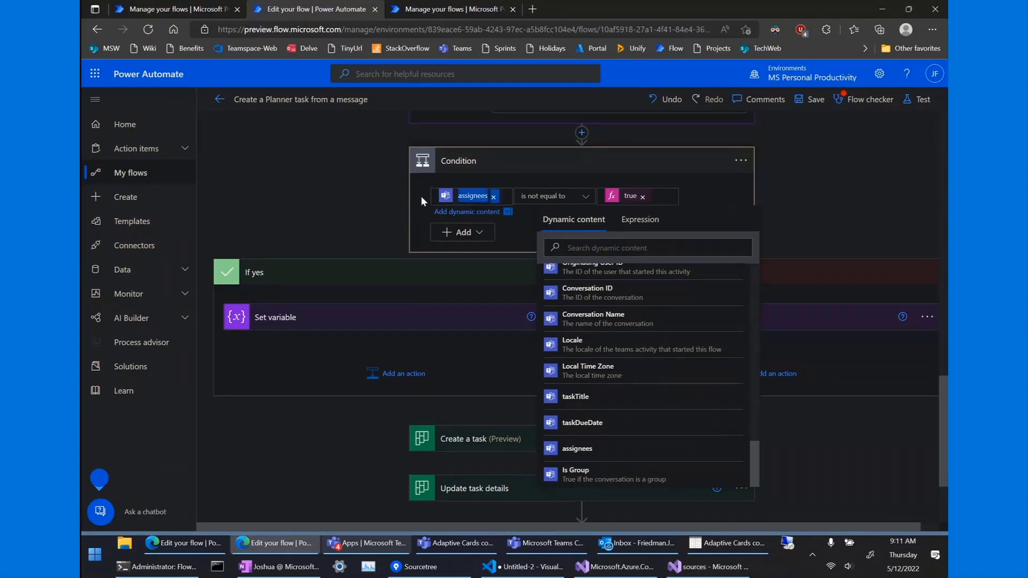
{"action": "left_click", "coordinate": [494, 197]}
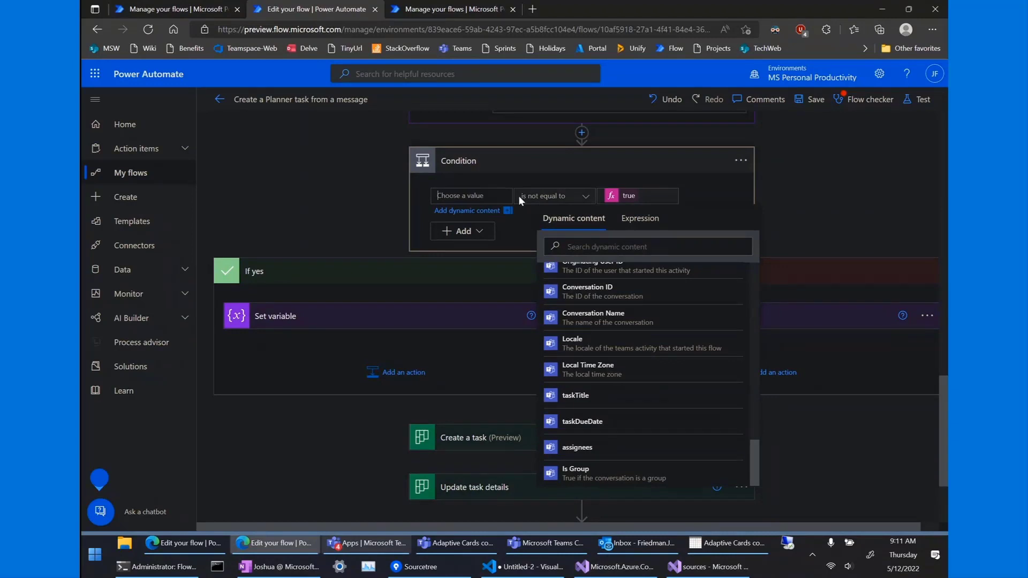
Enter an empty(...assignees) expression for the Condition's first value and apply it.
{"action": "left_click", "coordinate": [624, 235]}
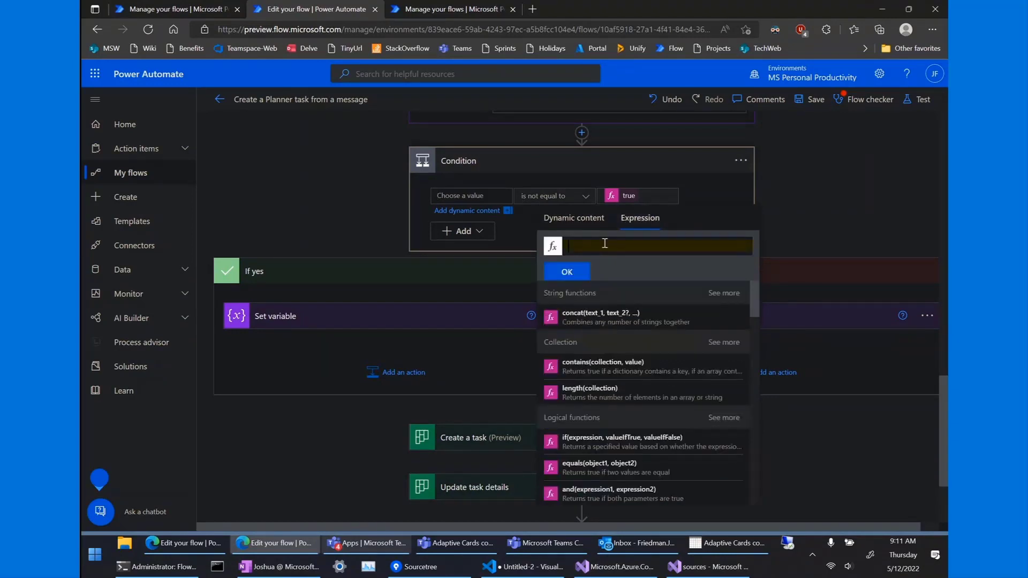
{"action": "type", "text": "emprty("}
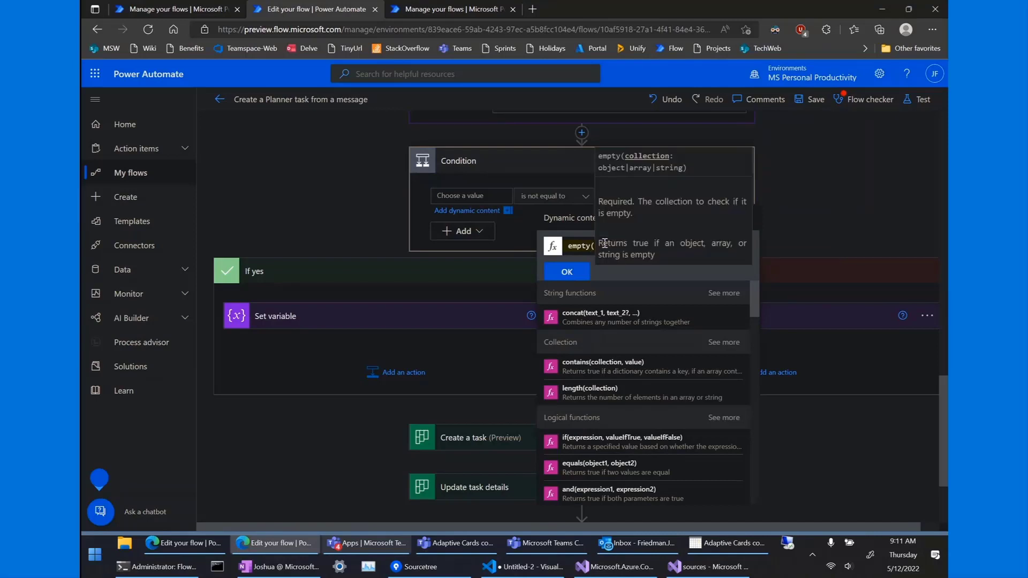
{"action": "key", "text": "ctrl+v"}
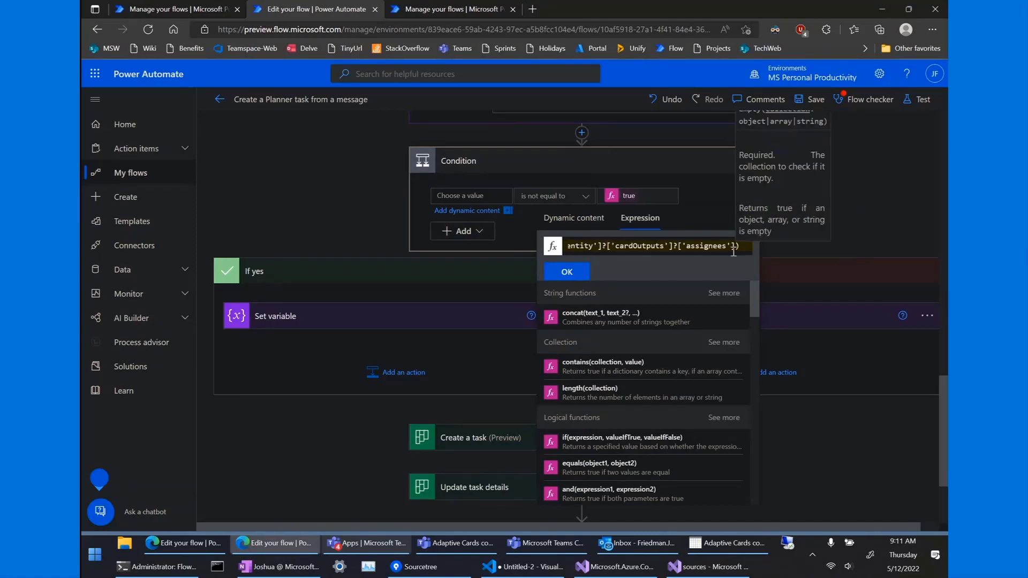
{"action": "left_click_drag", "start_coordinate": [598, 243], "coordinate": [538, 250]}
{"action": "left_click", "coordinate": [571, 270]}
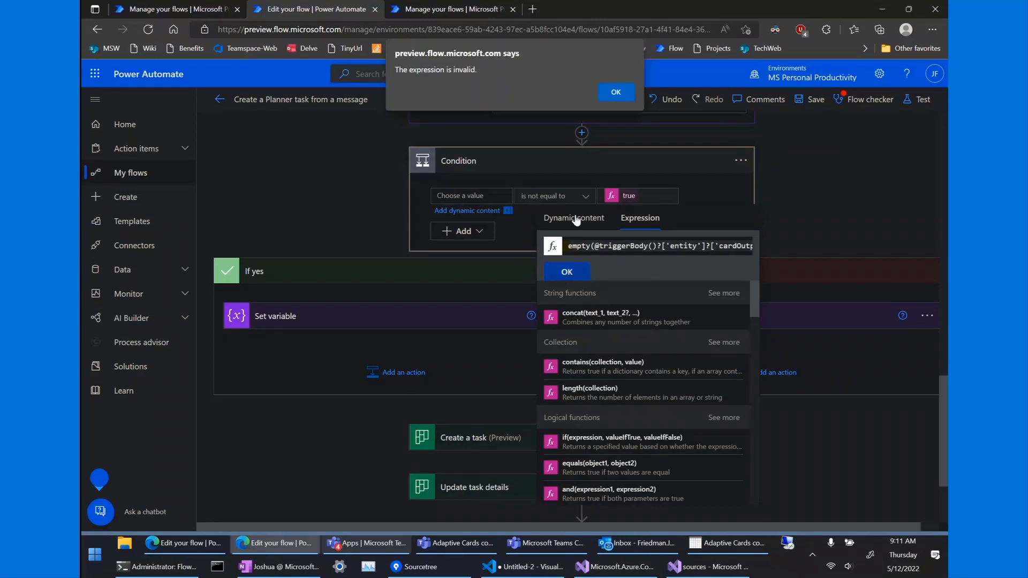
Dismiss the 'expression is invalid' alerts, clear the expression and close the value picker.
{"action": "left_click", "coordinate": [608, 91]}
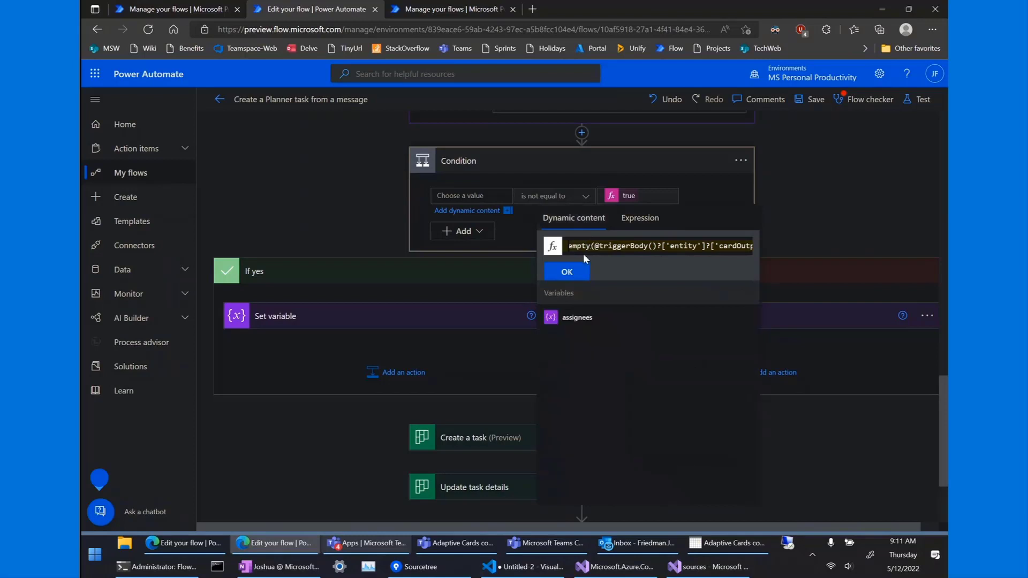
{"action": "left_click", "coordinate": [568, 272]}
{"action": "left_click", "coordinate": [616, 94]}
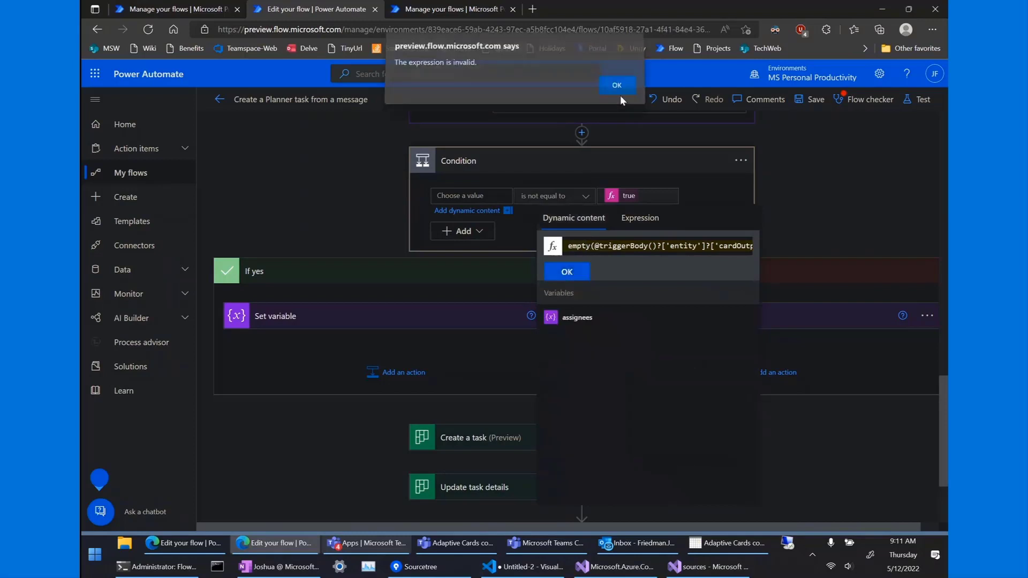
{"action": "key", "text": "ctrl+a"}
{"action": "key", "text": "BackSpace"}
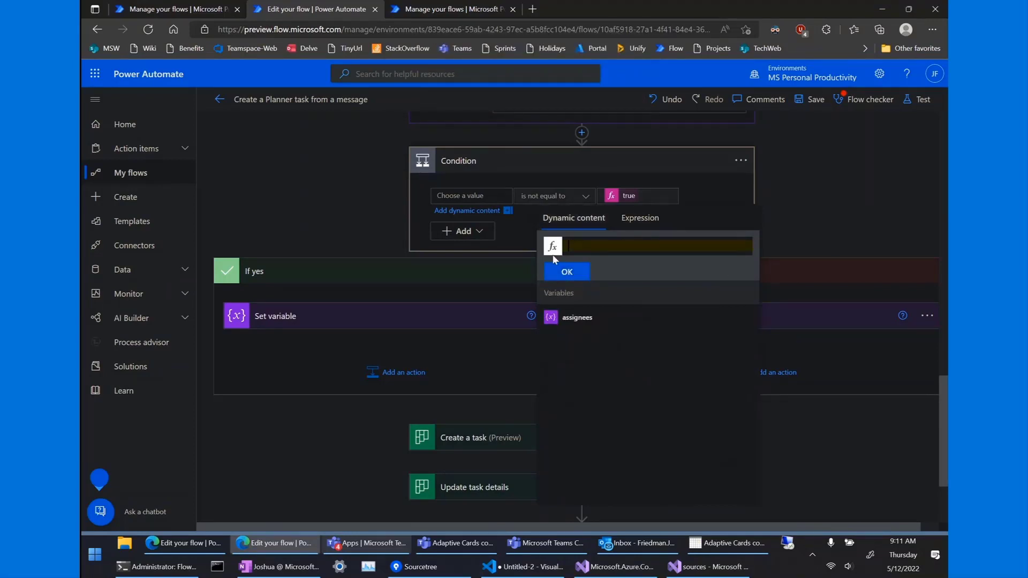
{"action": "left_click", "coordinate": [337, 200]}
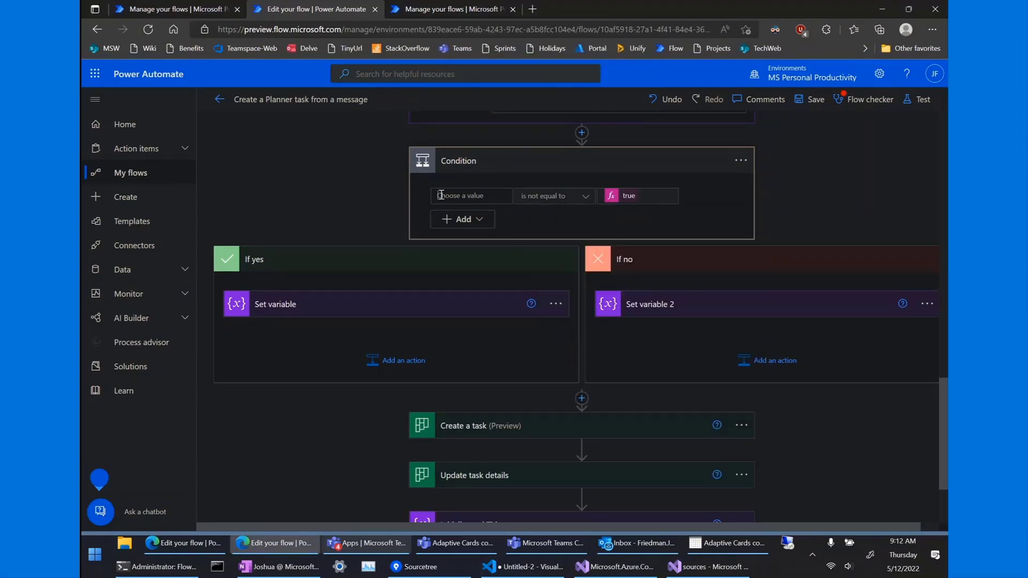
{"action": "left_click", "coordinate": [516, 192]}
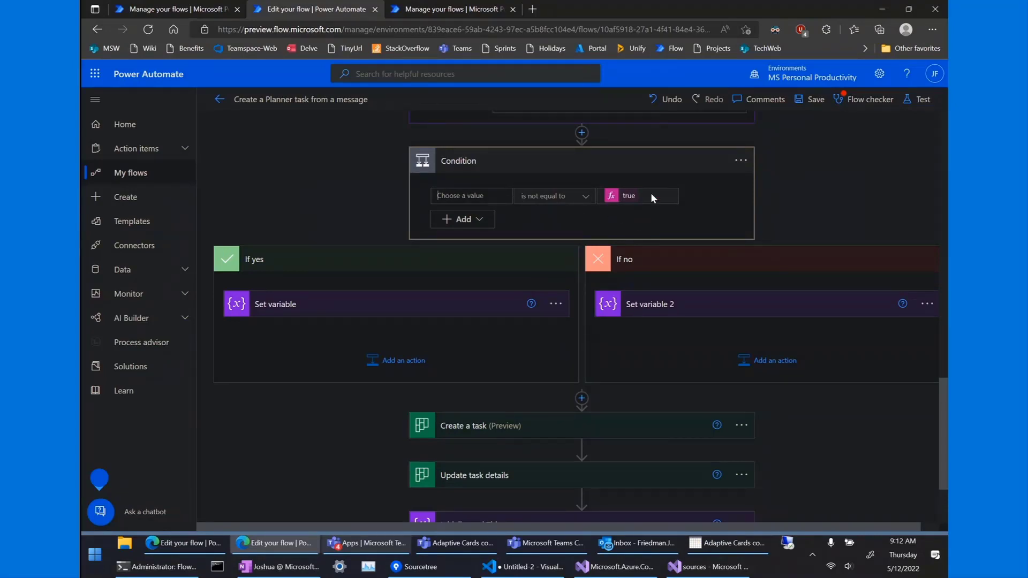
{"action": "left_click", "coordinate": [489, 195]}
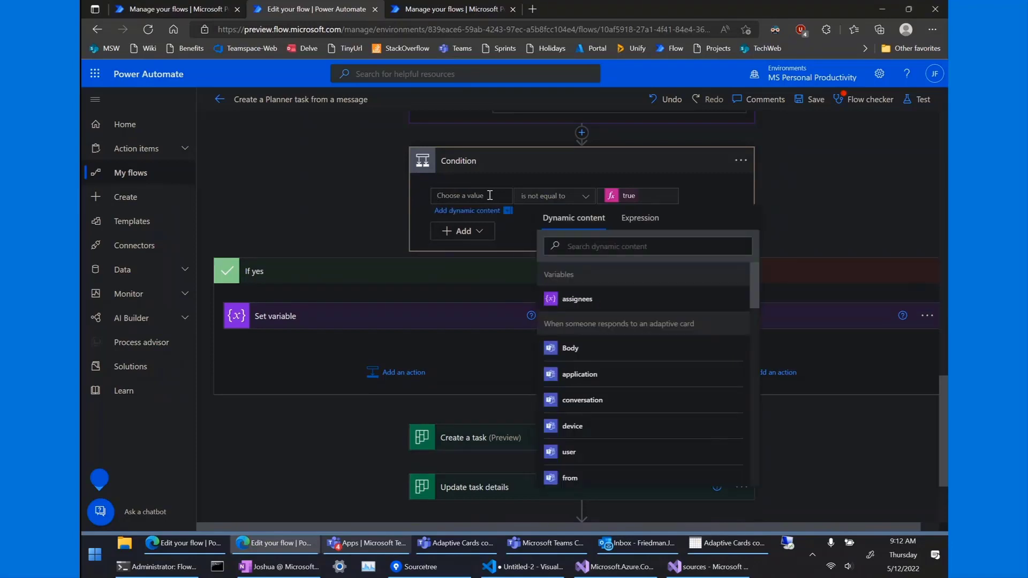
{"action": "left_click", "coordinate": [621, 249]}
{"action": "type", "text": "empty(@triggerBody()?['entity']?"}
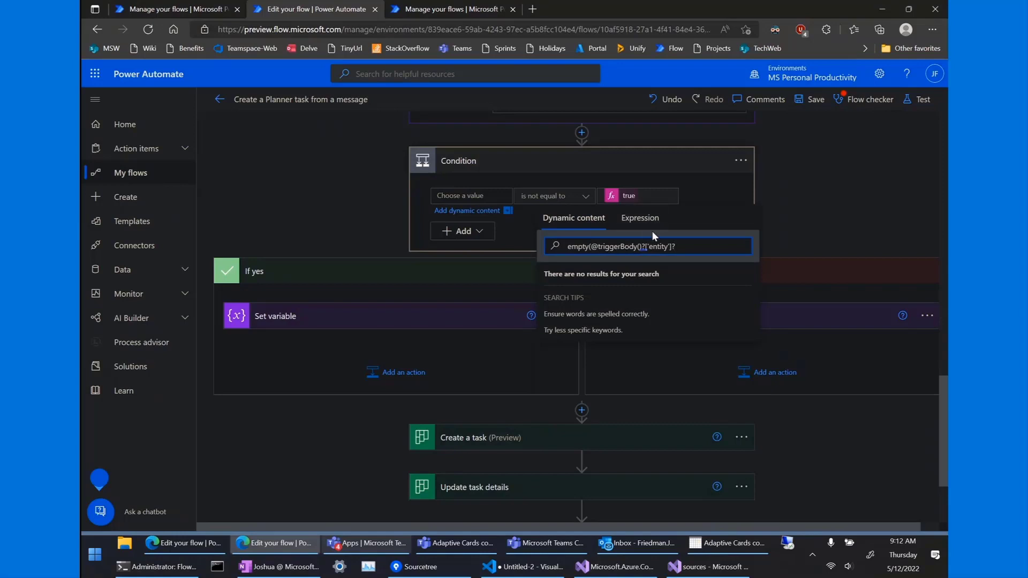
{"action": "key", "text": "ctrl+a"}
{"action": "key", "text": "BackSpace"}
{"action": "left_click", "coordinate": [632, 232]}
{"action": "key", "text": "ctrl+v"}
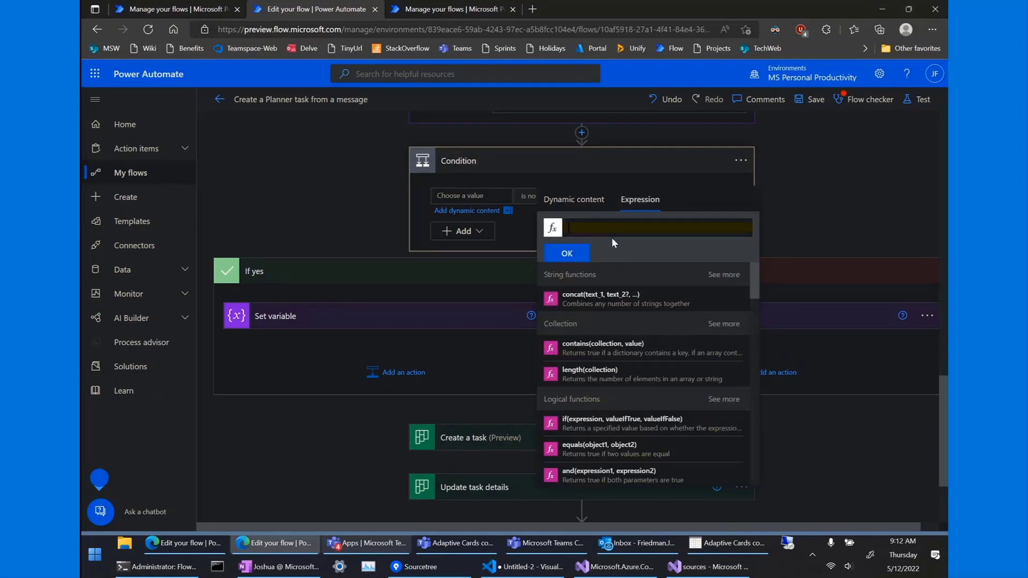
{"action": "left_click", "coordinate": [561, 254]}
{"action": "left_click", "coordinate": [616, 92]}
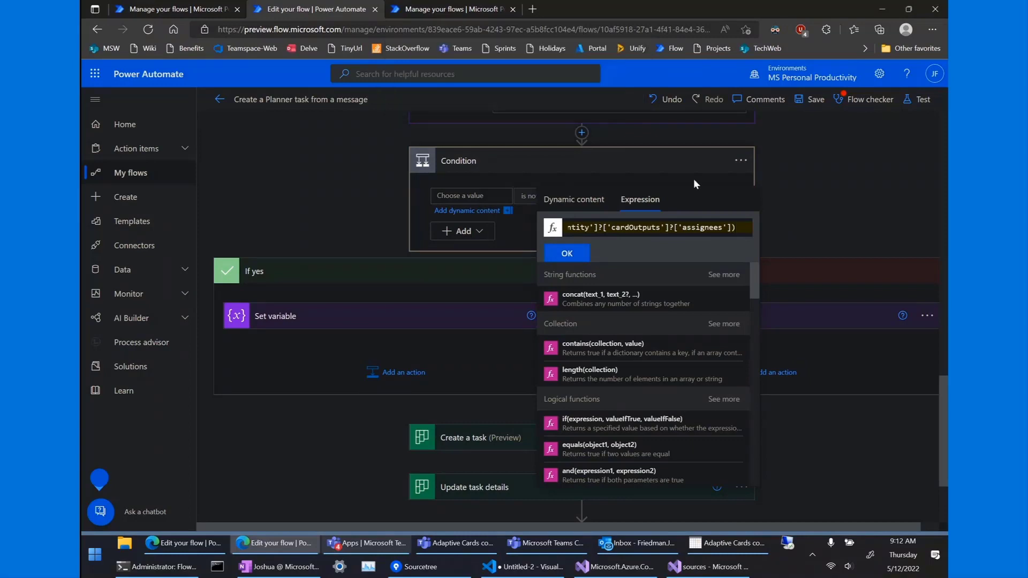
{"action": "left_click", "coordinate": [403, 249]}
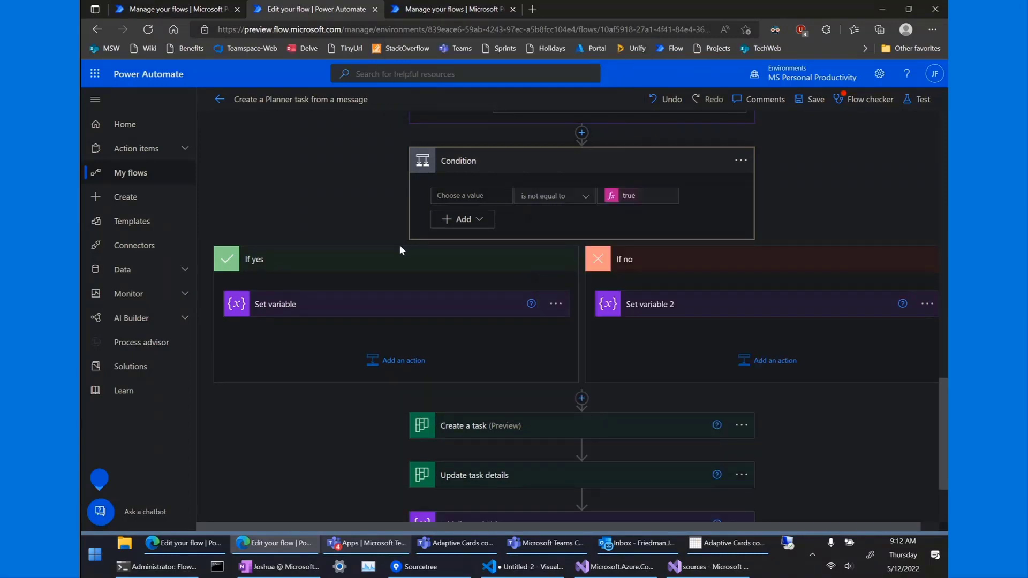
{"action": "scroll", "coordinate": [372, 243], "scroll_direction": "up", "scroll_amount": 8}
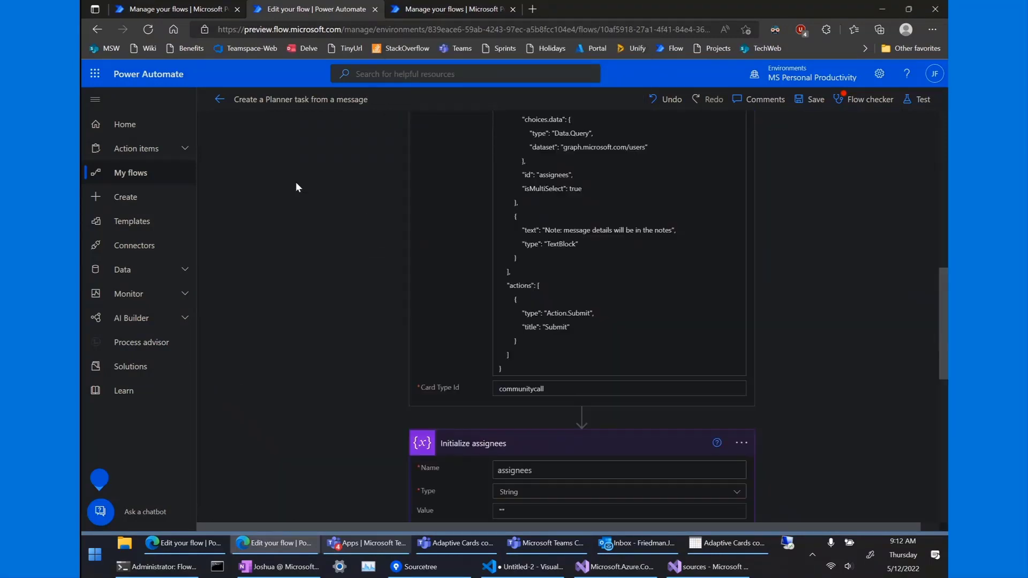
Open the Create page in a new browser tab and switch to it.
{"action": "scroll", "coordinate": [295, 187], "scroll_direction": "up", "scroll_amount": 3}
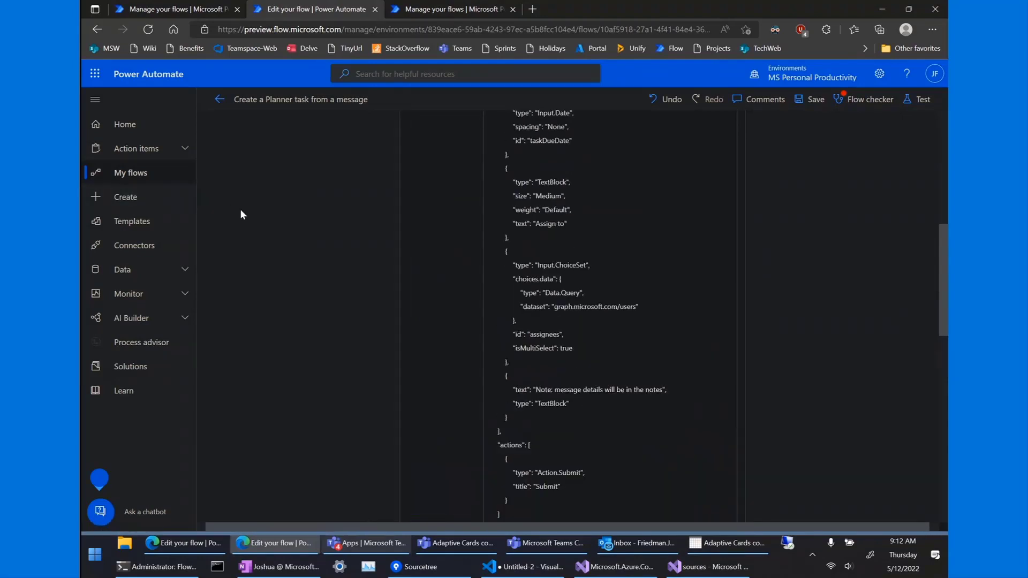
{"action": "right_click", "coordinate": [143, 197]}
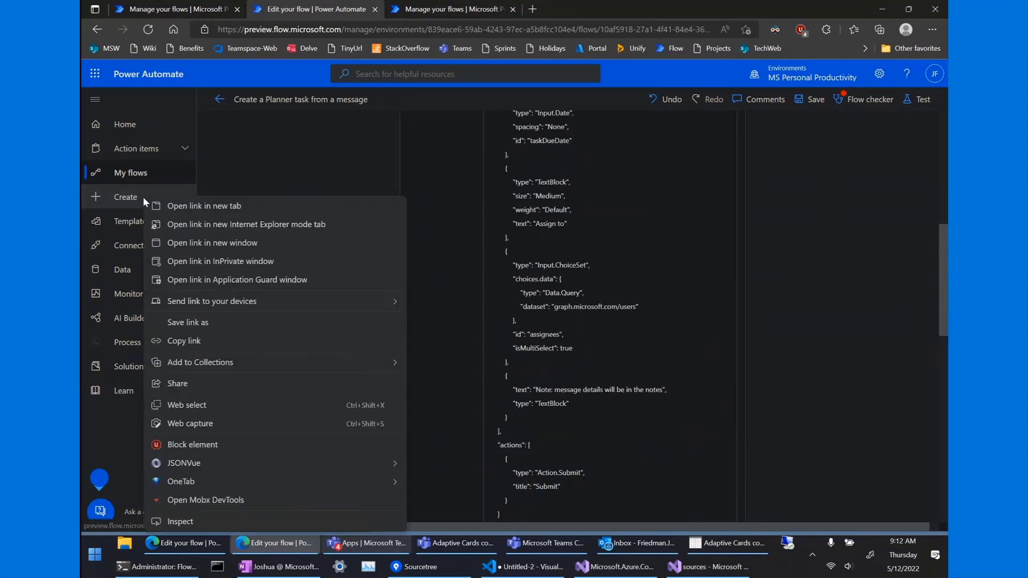
{"action": "left_click", "coordinate": [180, 207]}
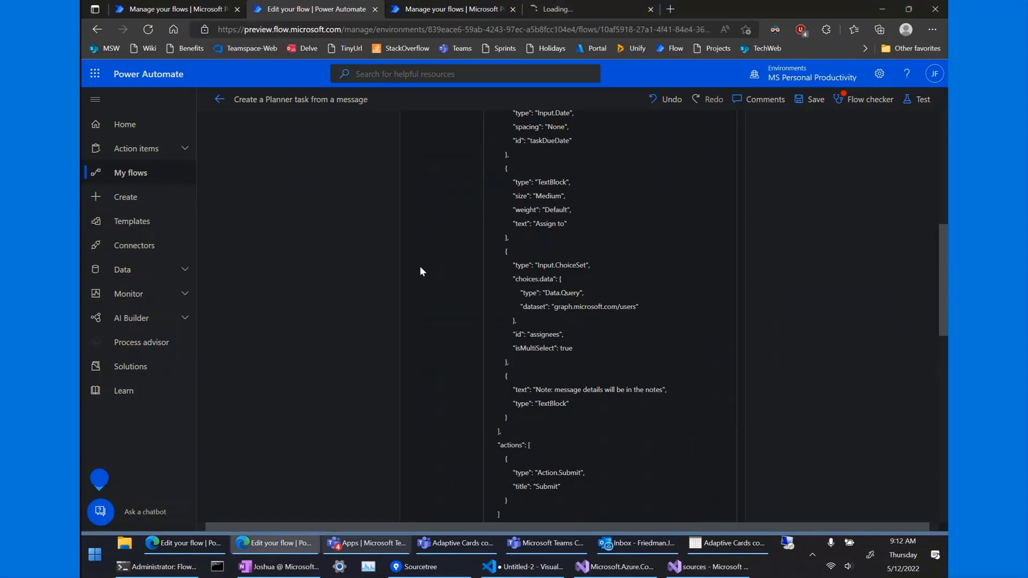
{"action": "scroll", "coordinate": [420, 265], "scroll_direction": "up", "scroll_amount": 2}
{"action": "scroll", "coordinate": [528, 311], "scroll_direction": "down", "scroll_amount": 2}
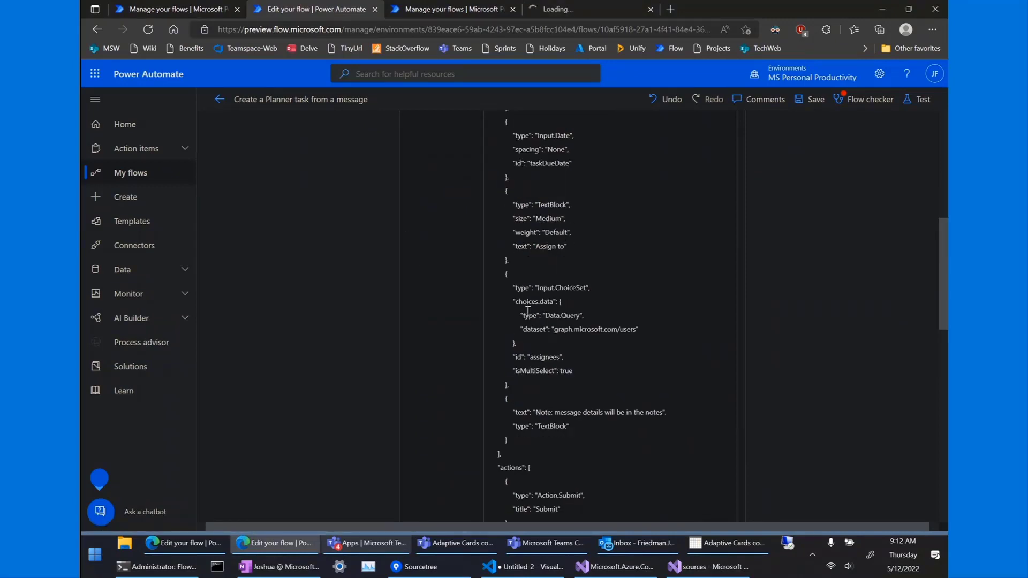
{"action": "left_click", "coordinate": [579, 6]}
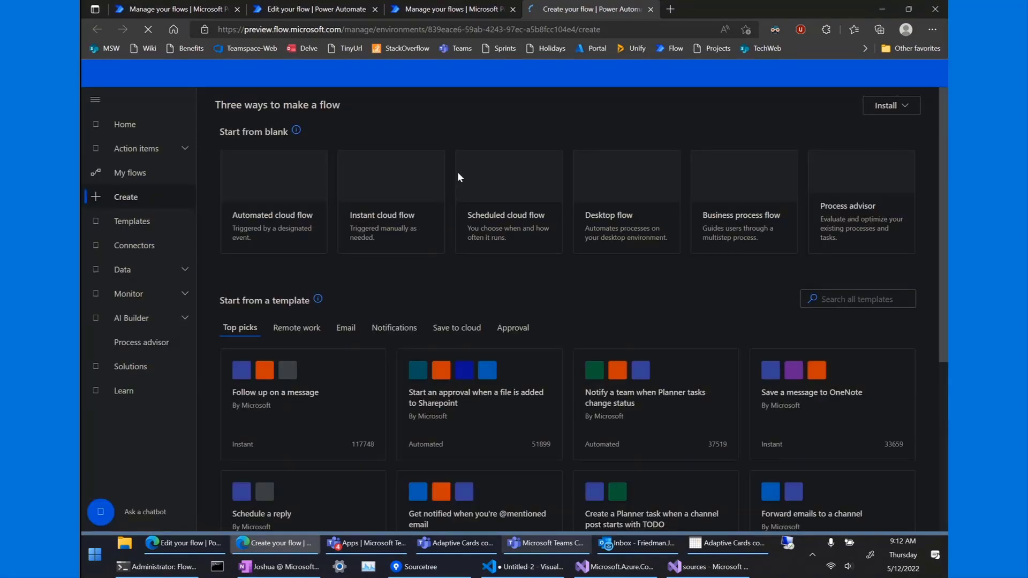
Open and cancel a Scheduled cloud flow, then start an instant cloud flow.
{"action": "left_click", "coordinate": [493, 185]}
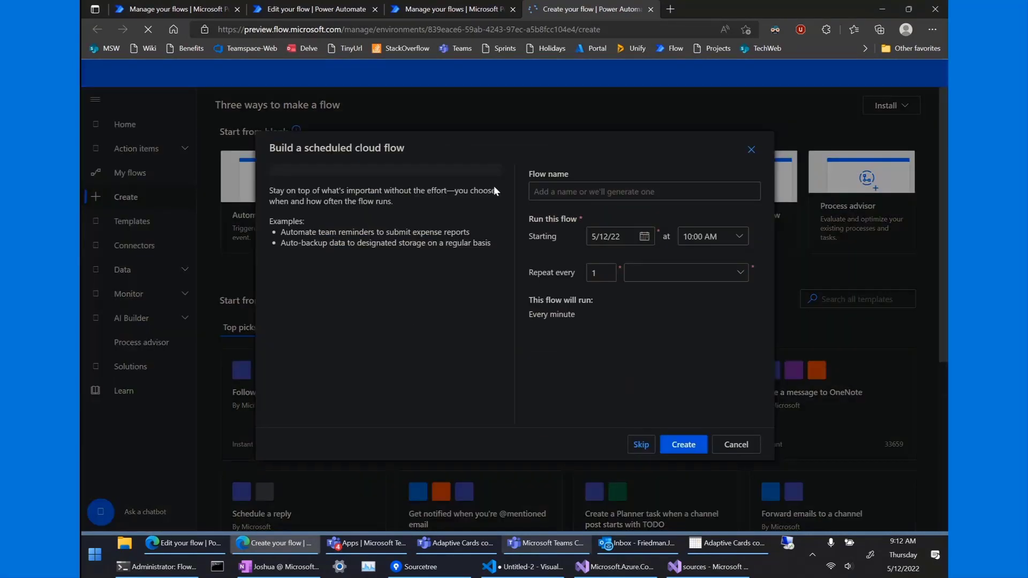
{"action": "left_click", "coordinate": [738, 448]}
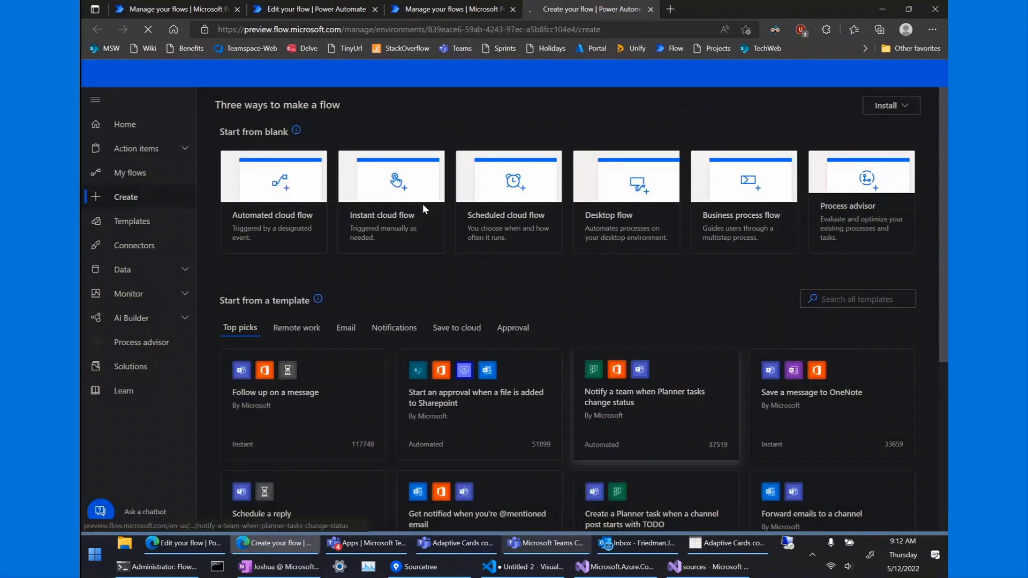
{"action": "left_click", "coordinate": [397, 181]}
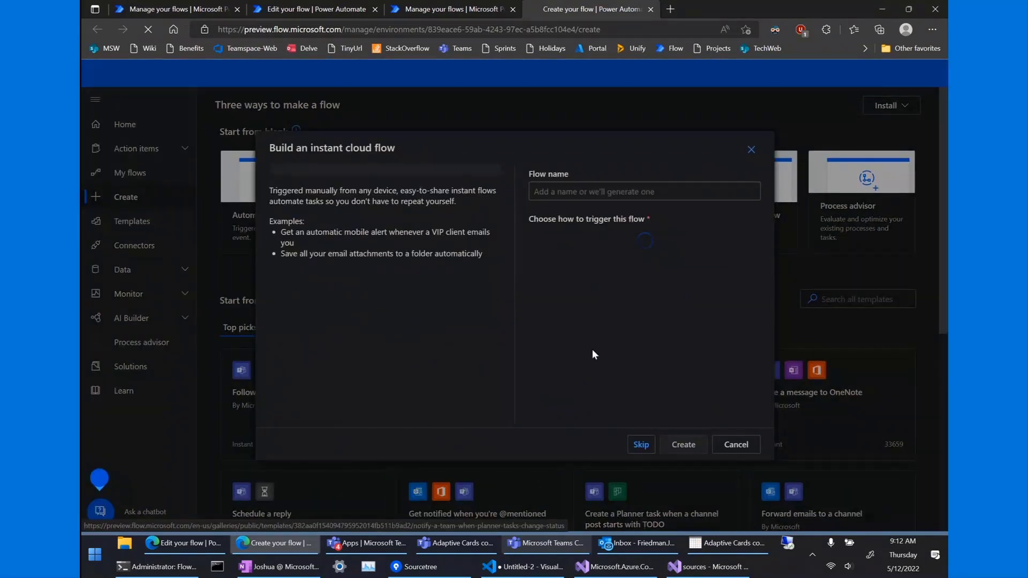
Skip the instant flow setup for a blank Untitled flow, and open Create in another tab.
{"action": "left_click", "coordinate": [641, 445]}
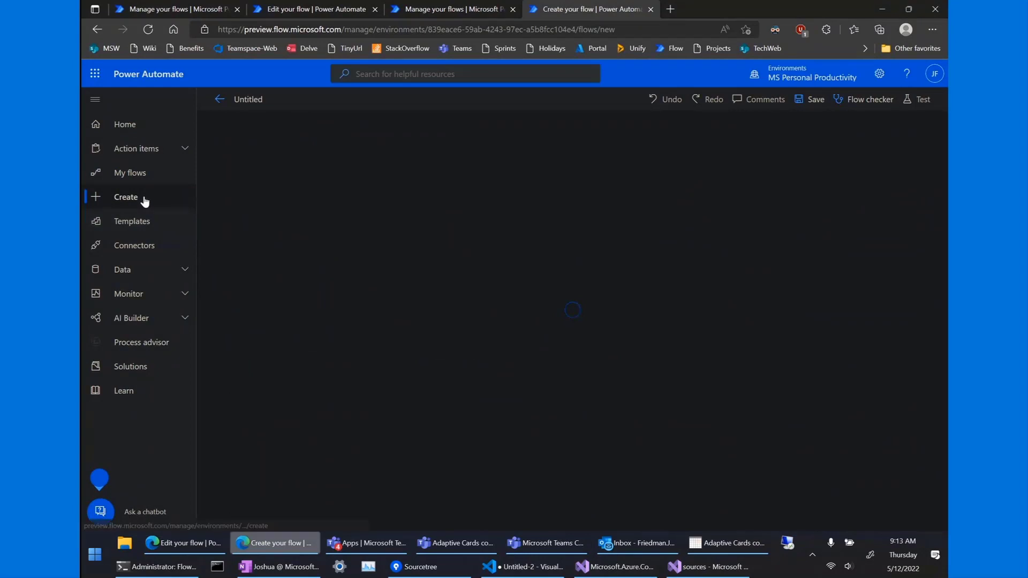
{"action": "right_click", "coordinate": [145, 200]}
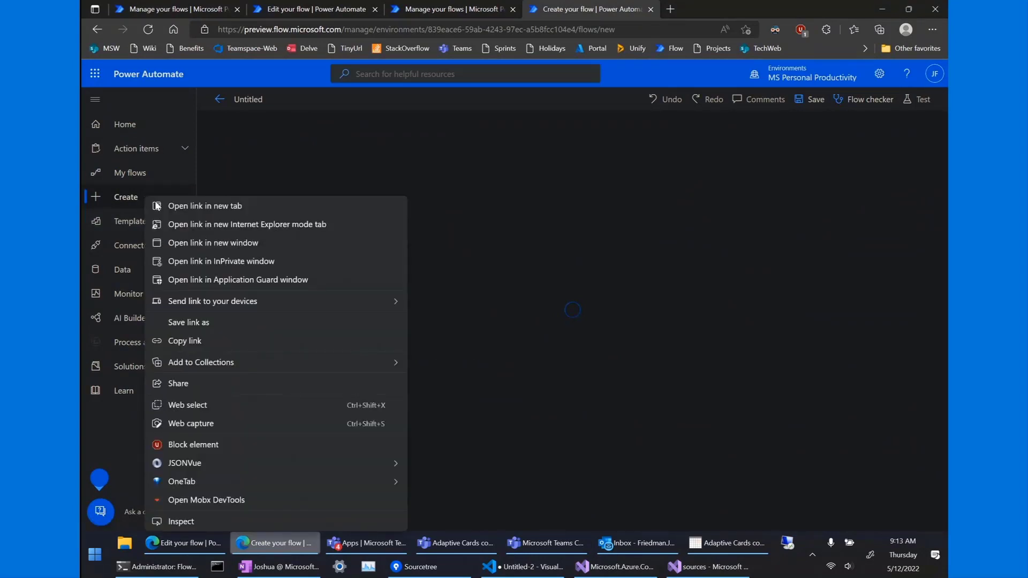
{"action": "left_click", "coordinate": [157, 206]}
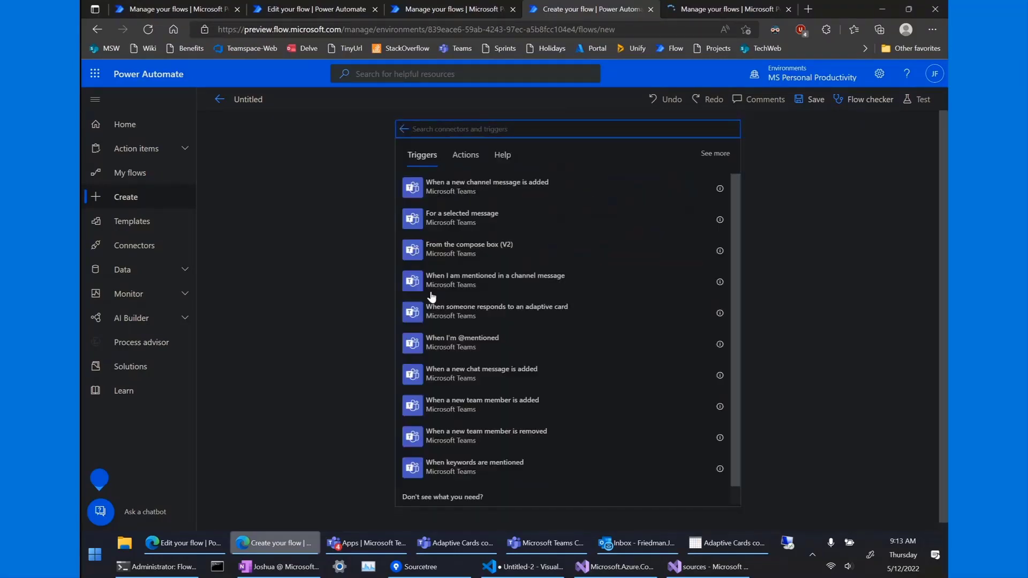
Paste the adaptive card JSON into the trigger and set Card Type Id to calldemo.
{"action": "scroll", "coordinate": [449, 343], "scroll_direction": "down", "scroll_amount": 1}
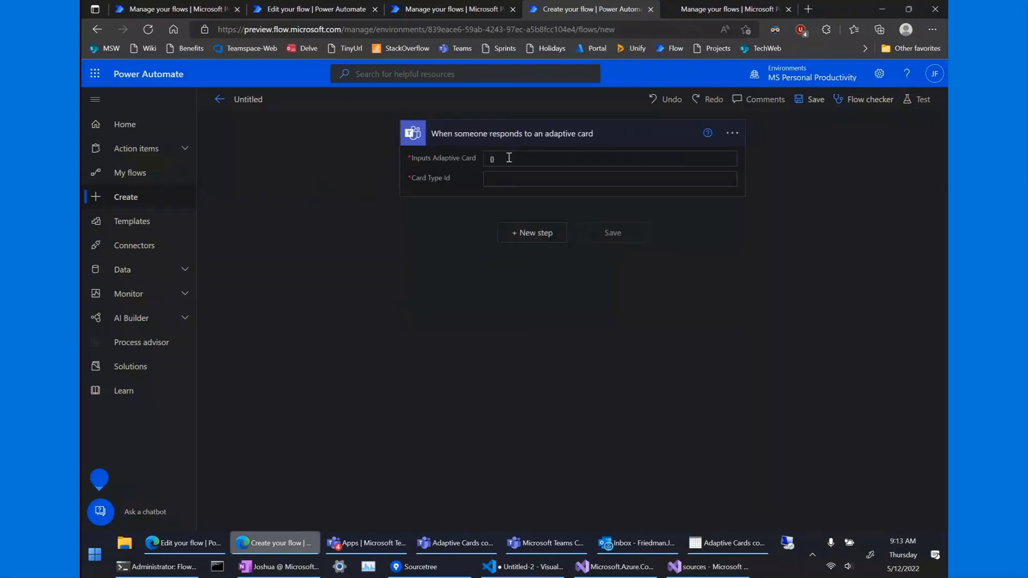
{"action": "left_click_drag", "start_coordinate": [509, 158], "coordinate": [451, 164]}
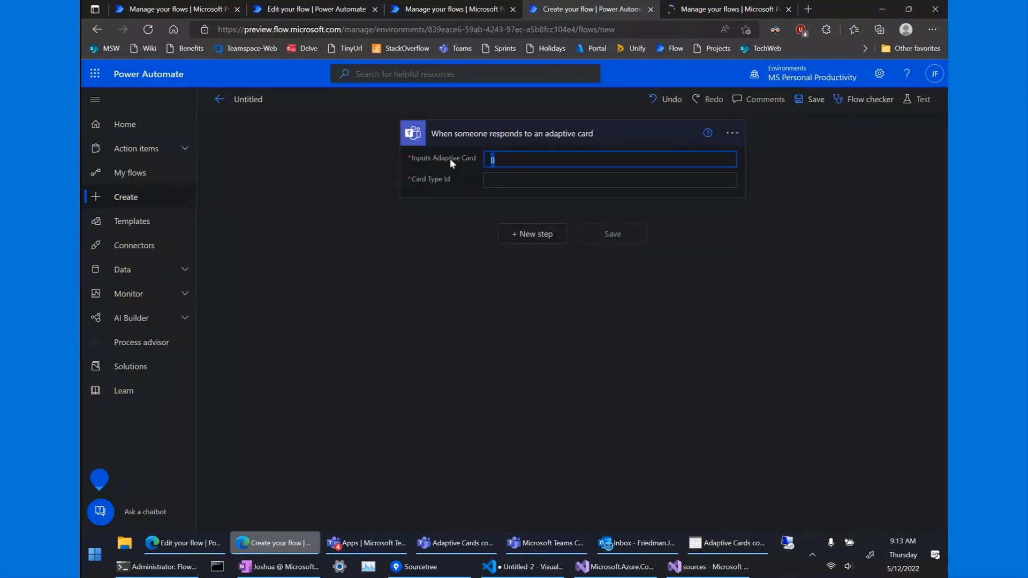
{"action": "key", "text": "ctrl+v"}
{"action": "scroll", "coordinate": [613, 302], "scroll_direction": "down", "scroll_amount": 1}
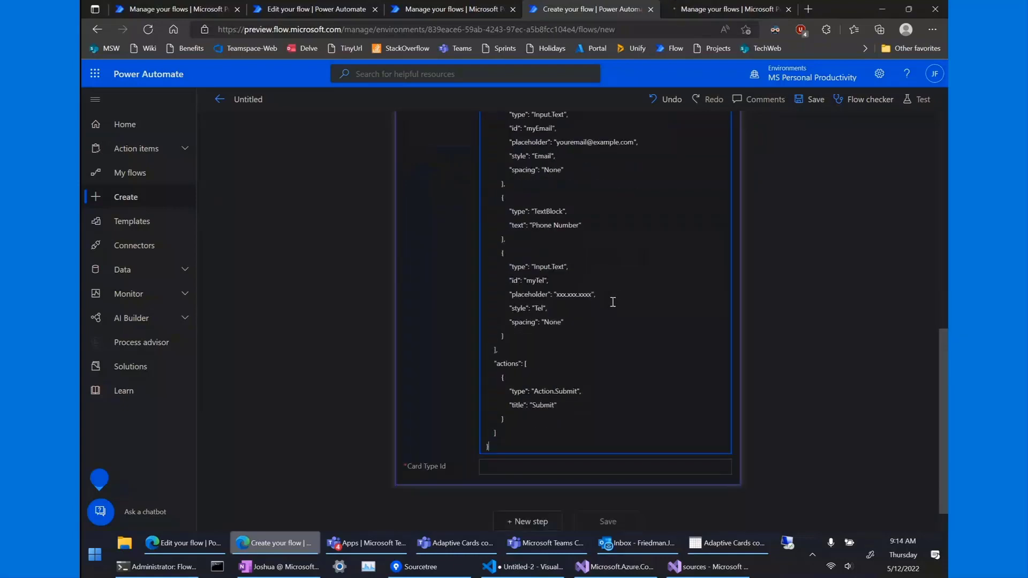
{"action": "scroll", "coordinate": [321, 184], "scroll_direction": "down", "scroll_amount": 1}
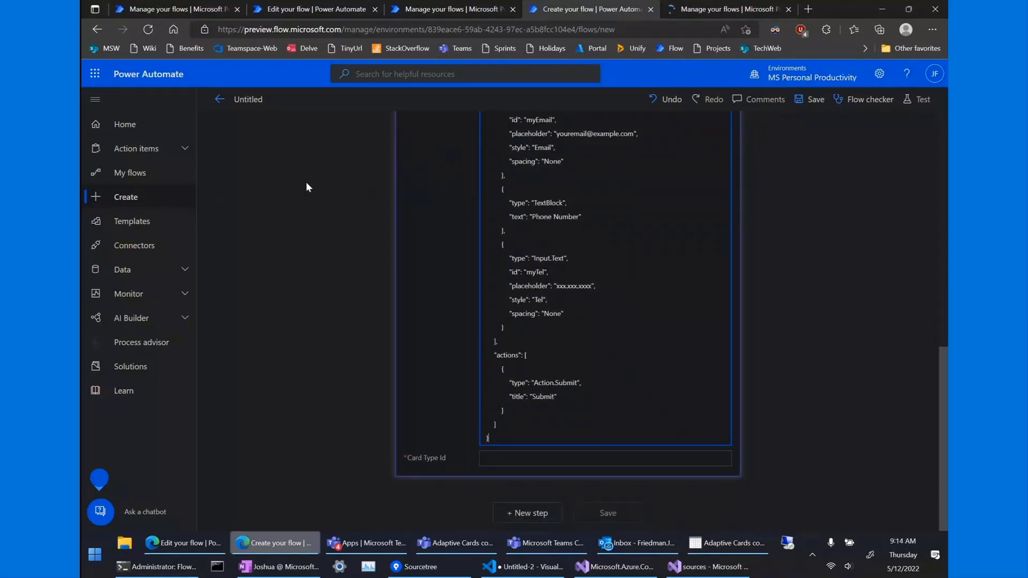
{"action": "scroll", "coordinate": [307, 186], "scroll_direction": "up", "scroll_amount": 12}
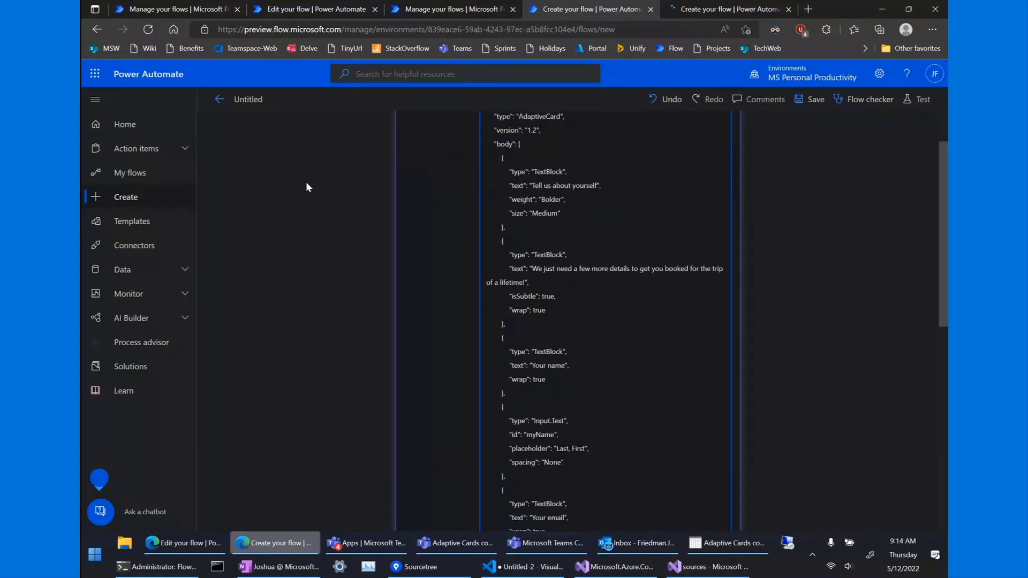
{"action": "scroll", "coordinate": [558, 304], "scroll_direction": "down", "scroll_amount": 3}
{"action": "scroll", "coordinate": [558, 304], "scroll_direction": "down", "scroll_amount": 7}
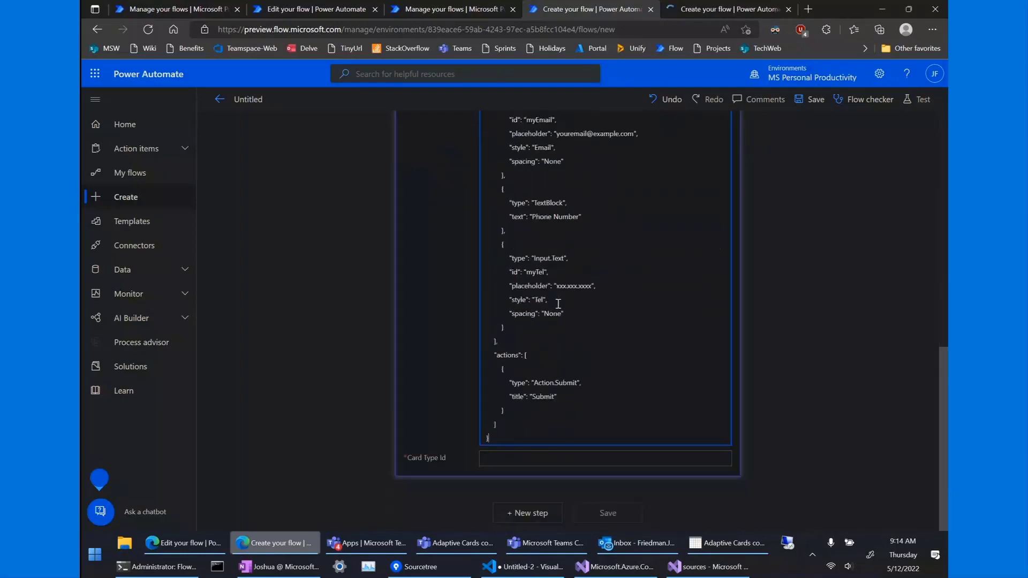
{"action": "left_click", "coordinate": [541, 465]}
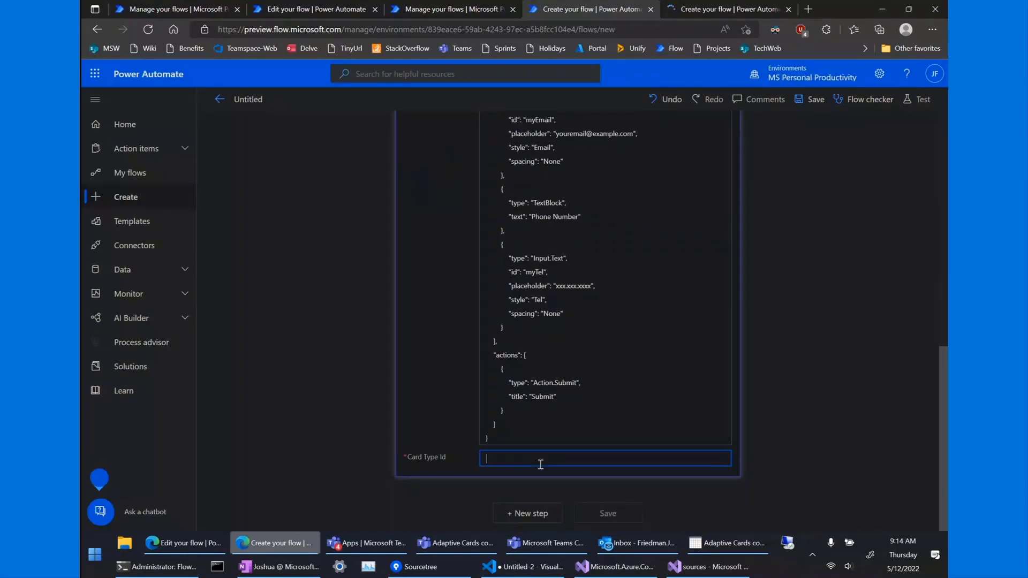
{"action": "type", "text": "calldemo"}
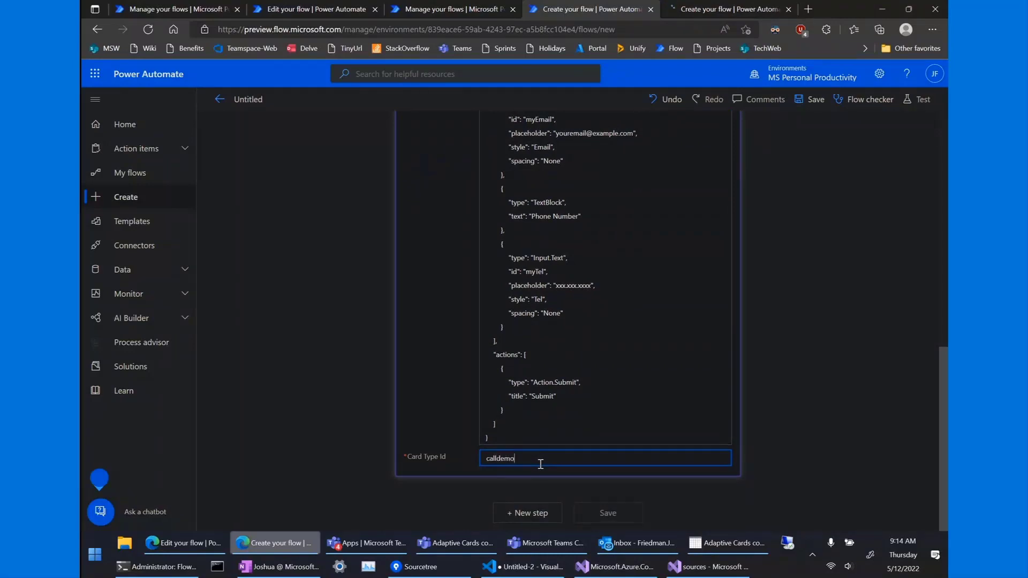
Add a Microsoft Teams 'Post message in a chat or channel' step after the card trigger.
{"action": "left_click", "coordinate": [539, 523]}
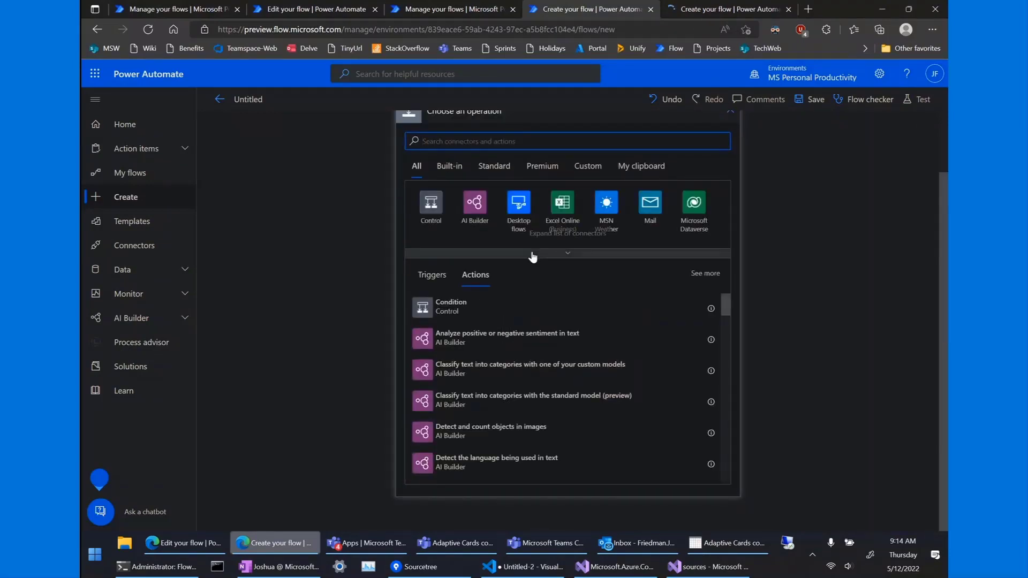
{"action": "left_click", "coordinate": [565, 254]}
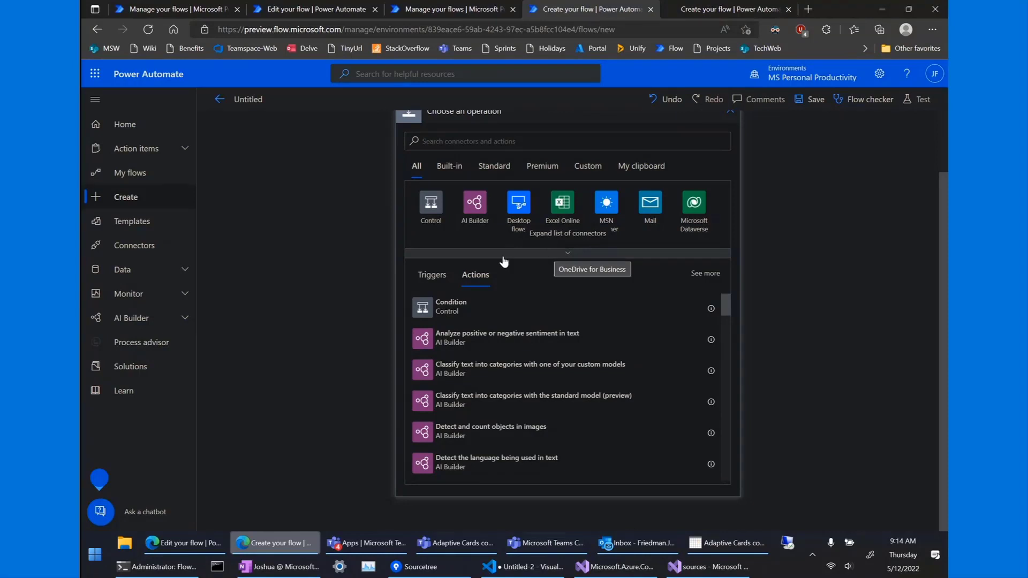
{"action": "left_click", "coordinate": [448, 254]}
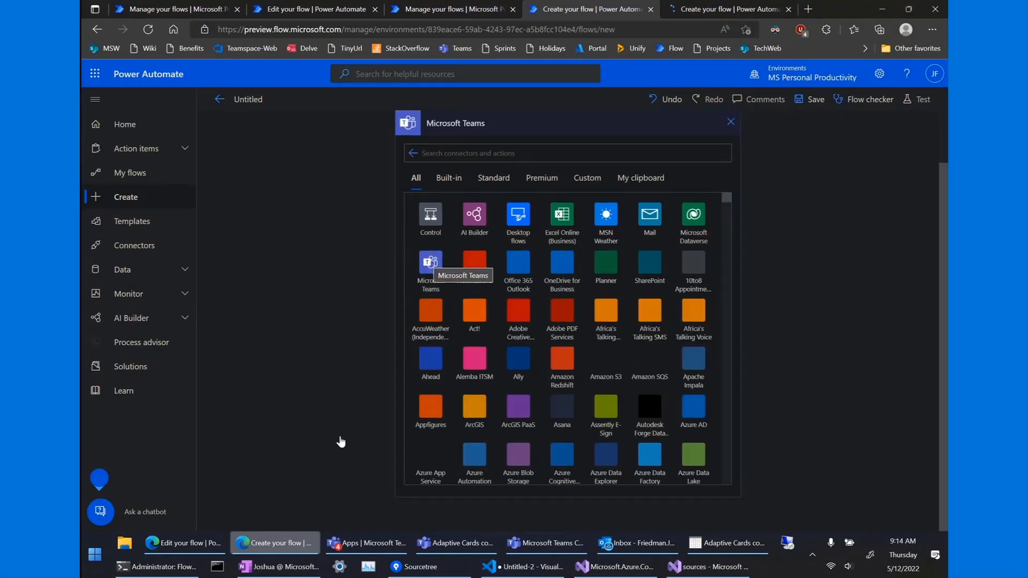
{"action": "left_click", "coordinate": [428, 263]}
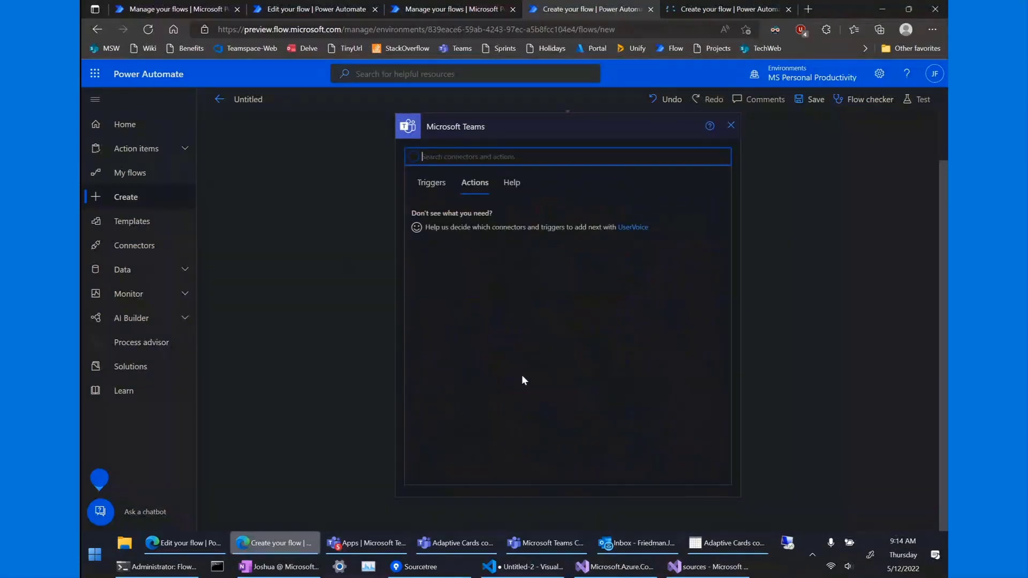
{"action": "scroll", "coordinate": [523, 381], "scroll_direction": "down", "scroll_amount": 3}
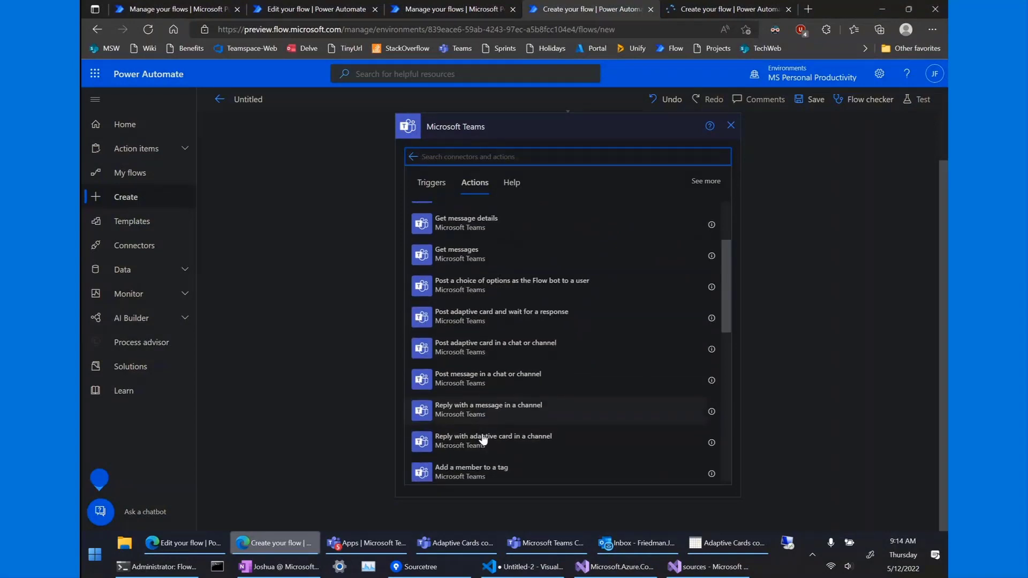
{"action": "scroll", "coordinate": [484, 439], "scroll_direction": "down", "scroll_amount": 2}
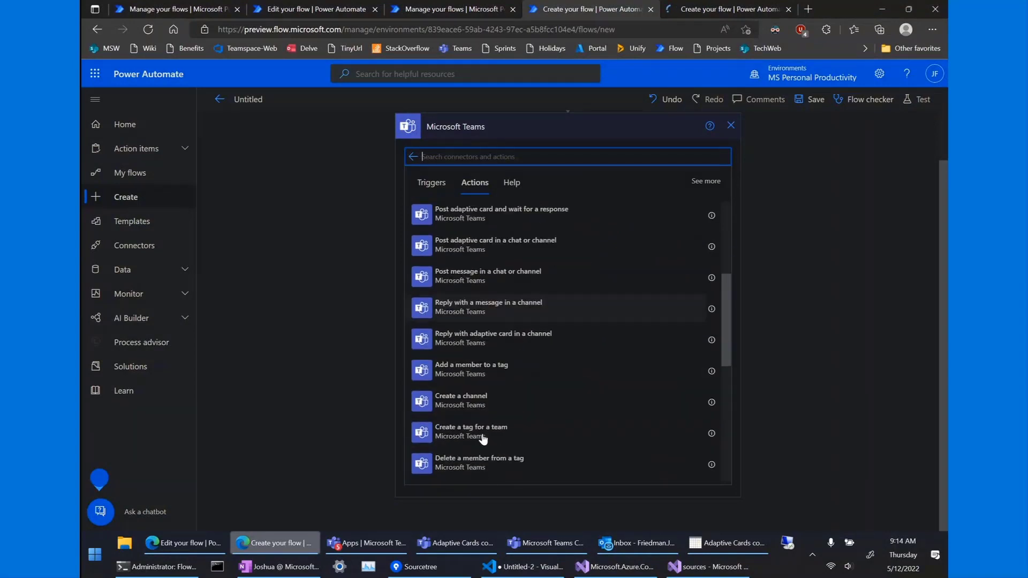
{"action": "left_click", "coordinate": [541, 277]}
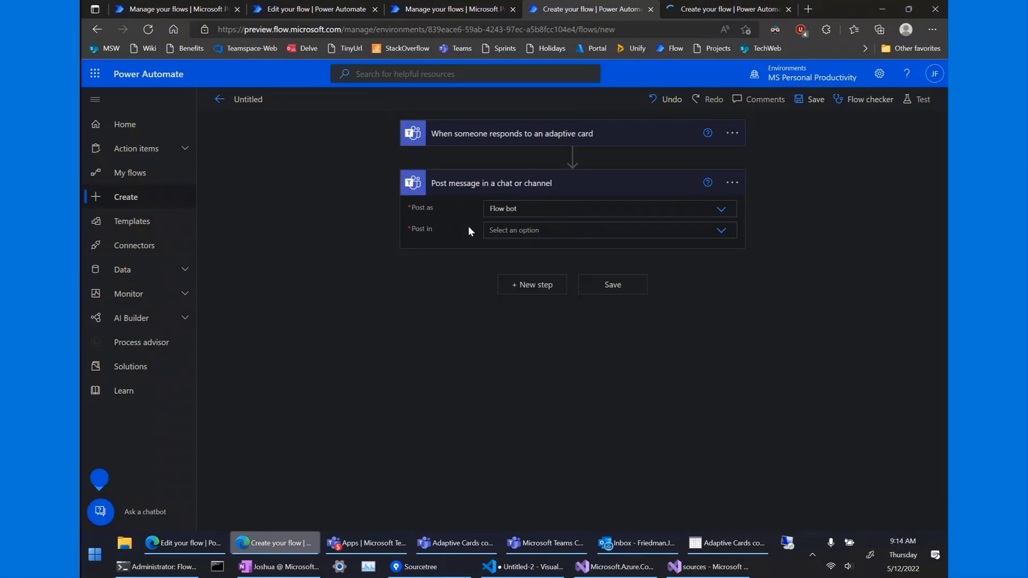
Post the message as Flow bot to the 'Adaptive Cards community call' group chat.
{"action": "left_click", "coordinate": [530, 231]}
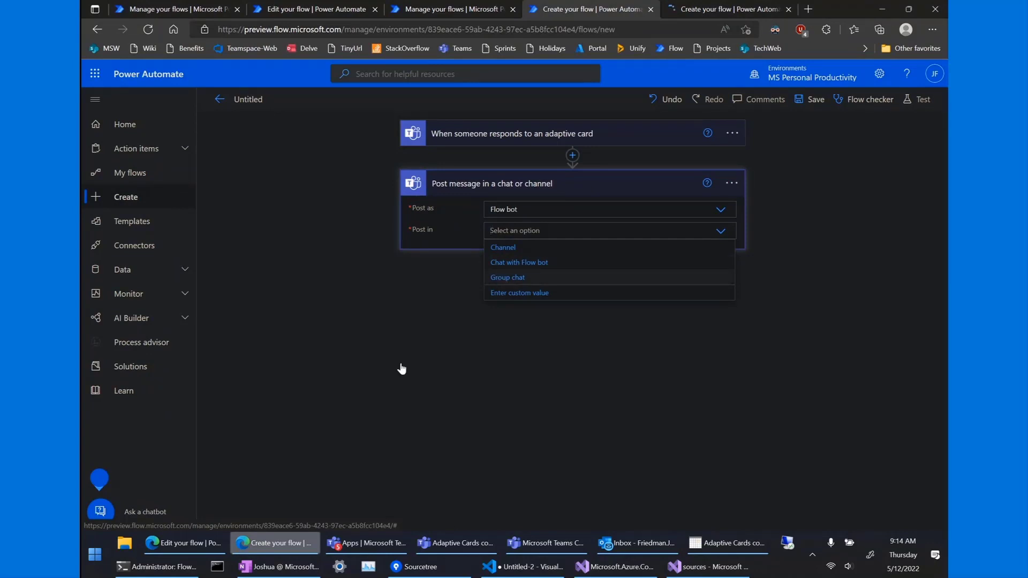
{"action": "left_click", "coordinate": [508, 278]}
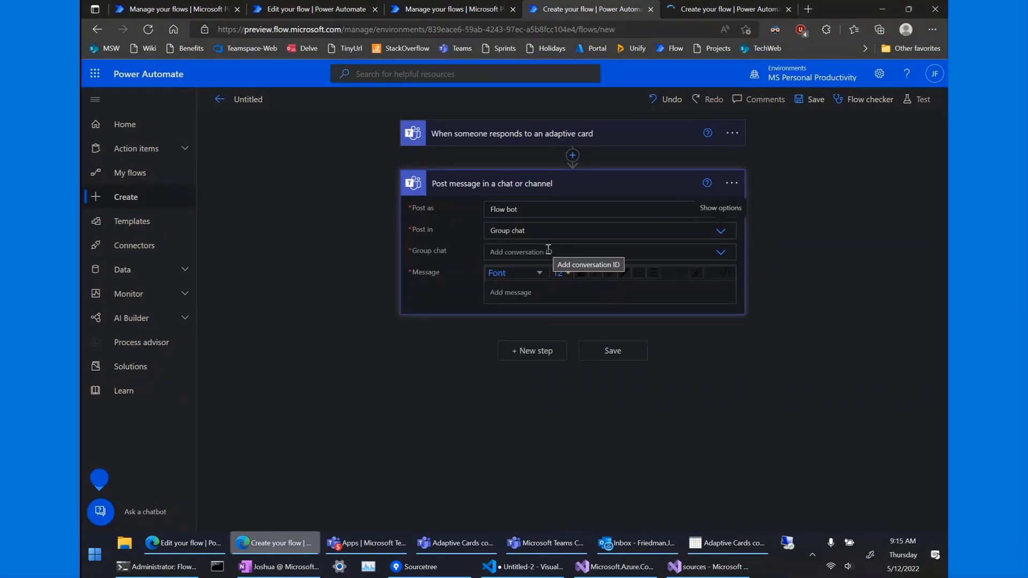
{"action": "left_click", "coordinate": [533, 541]}
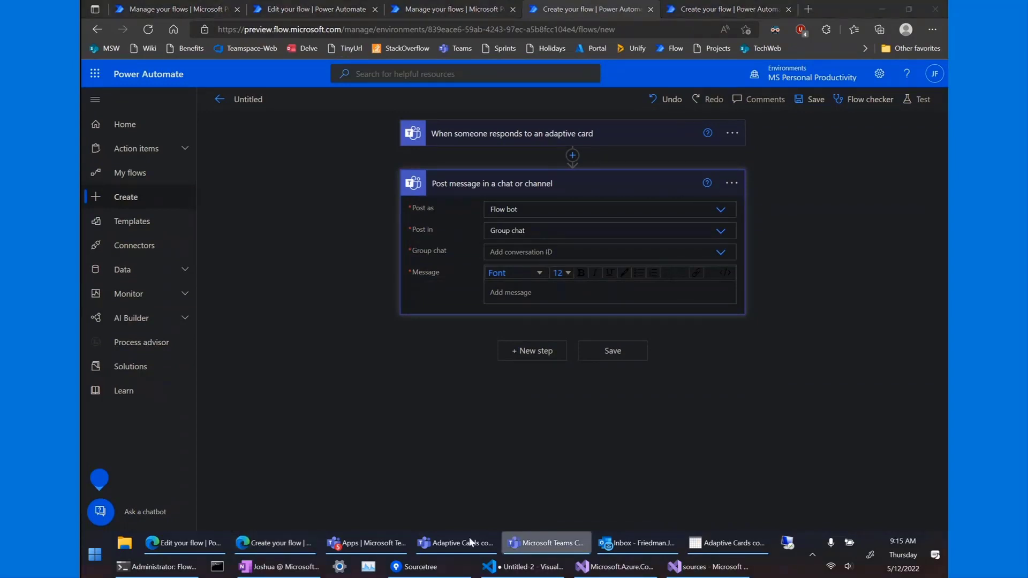
{"action": "left_click", "coordinate": [556, 254]}
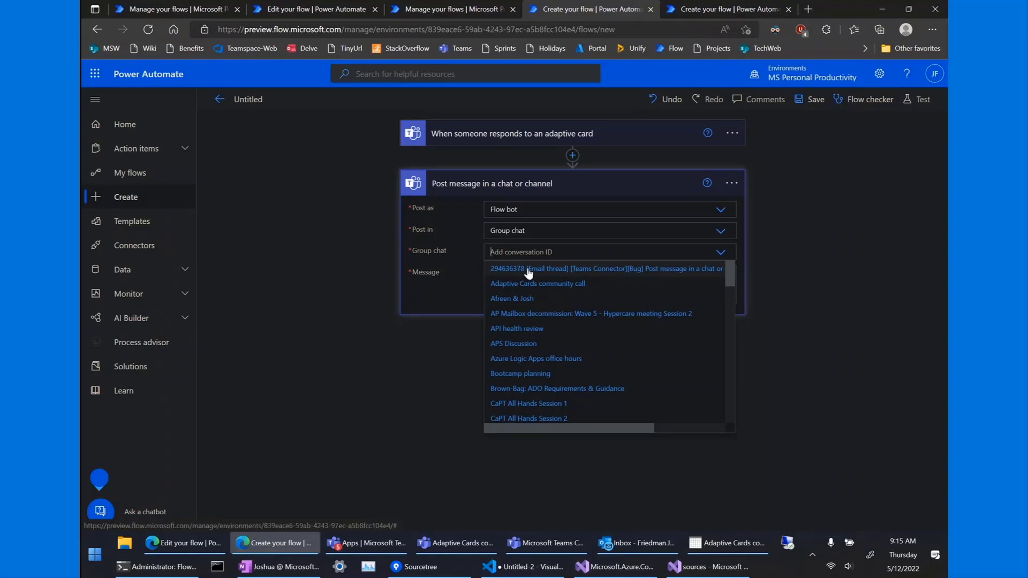
{"action": "type", "text": "ada"}
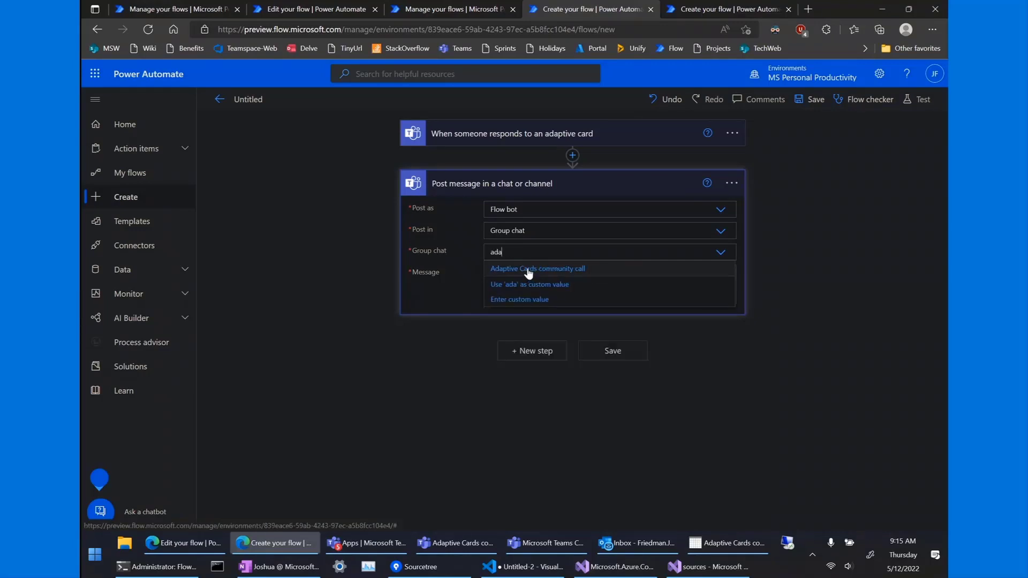
{"action": "left_click", "coordinate": [528, 273]}
{"action": "left_click", "coordinate": [501, 291]}
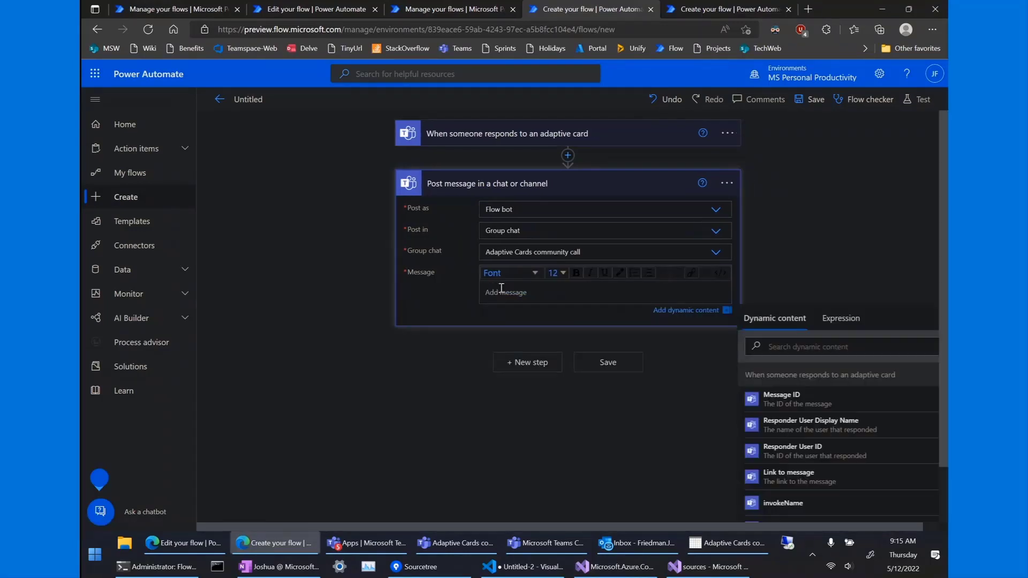
Add 'Responding user name:' with the responder's display name and 'name response:' with myName.
{"action": "type", "text": "Re"}
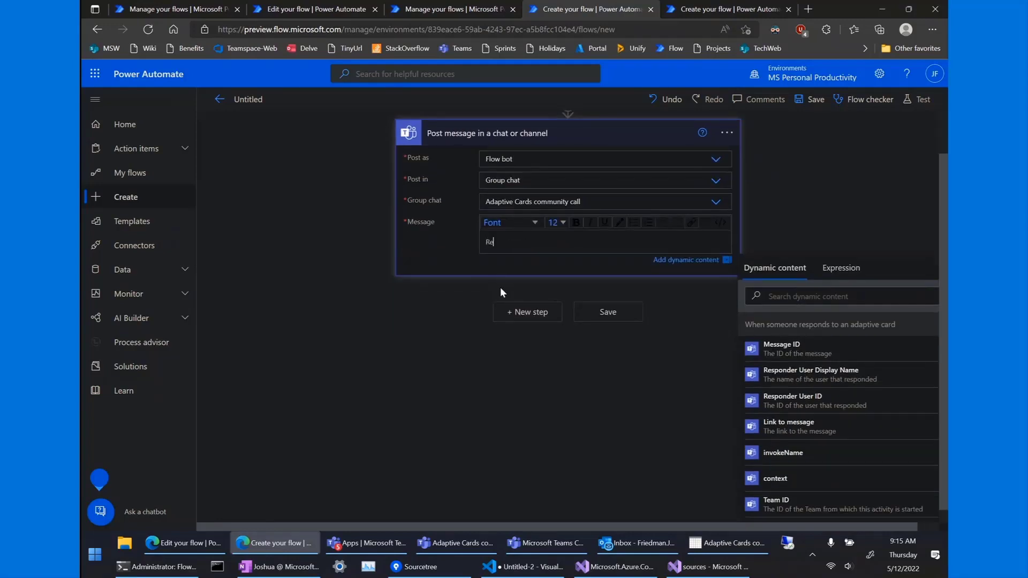
{"action": "type", "text": "sponding user name:"}
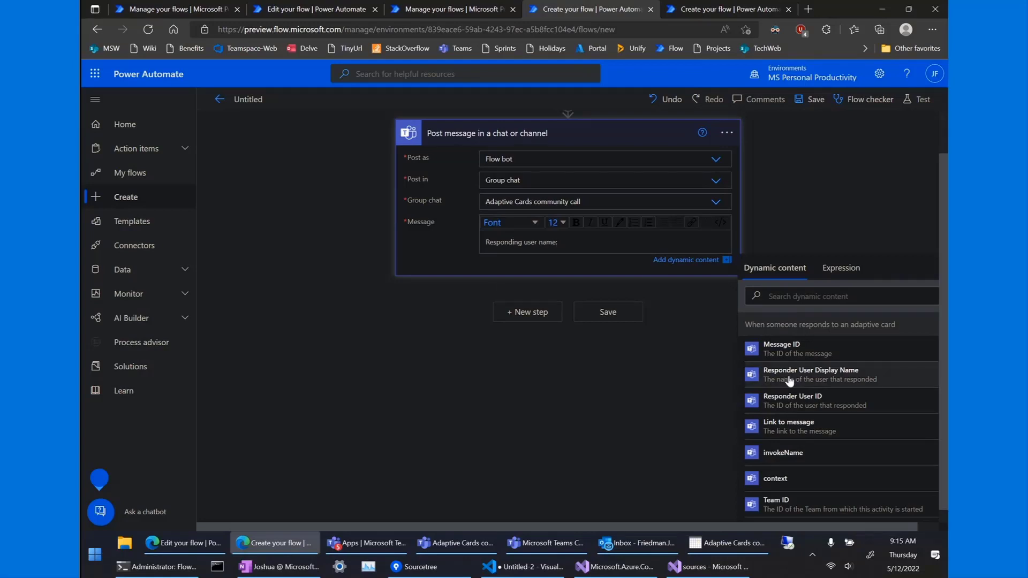
{"action": "left_click", "coordinate": [819, 375]}
{"action": "key", "text": "Return"}
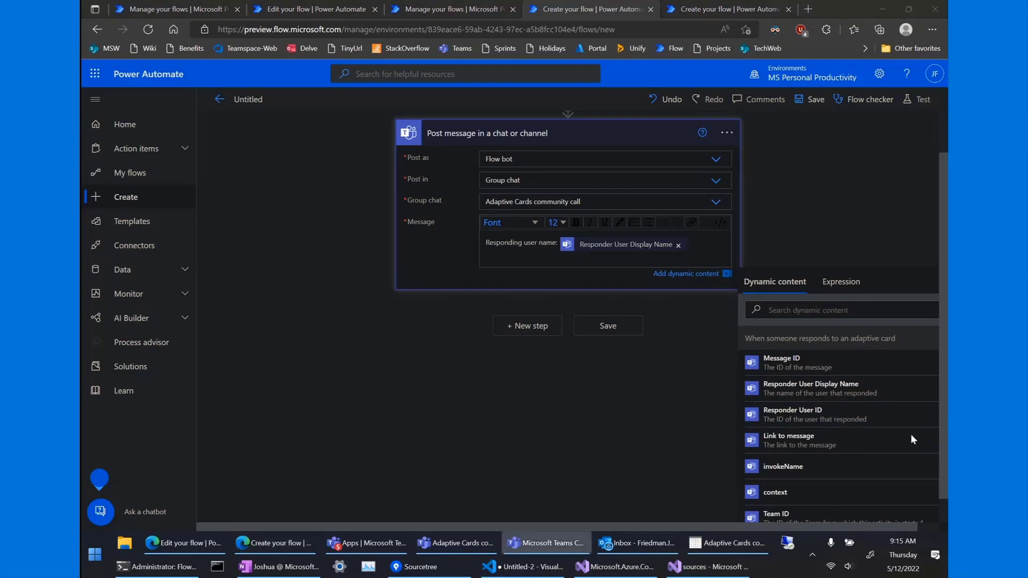
{"action": "scroll", "coordinate": [775, 417], "scroll_direction": "down", "scroll_amount": 3}
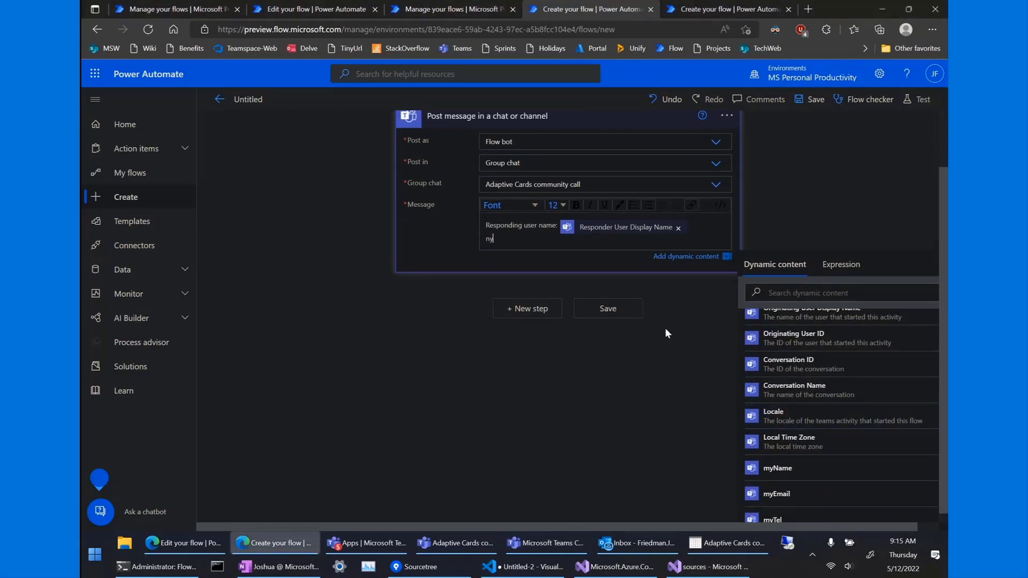
{"action": "type", "text": "name response:"}
{"action": "left_click", "coordinate": [776, 469]}
{"action": "key", "text": "Return"}
Add 'email:' and 'phone:' lines holding the myEmail and myTel answers.
{"action": "type", "text": "email:"}
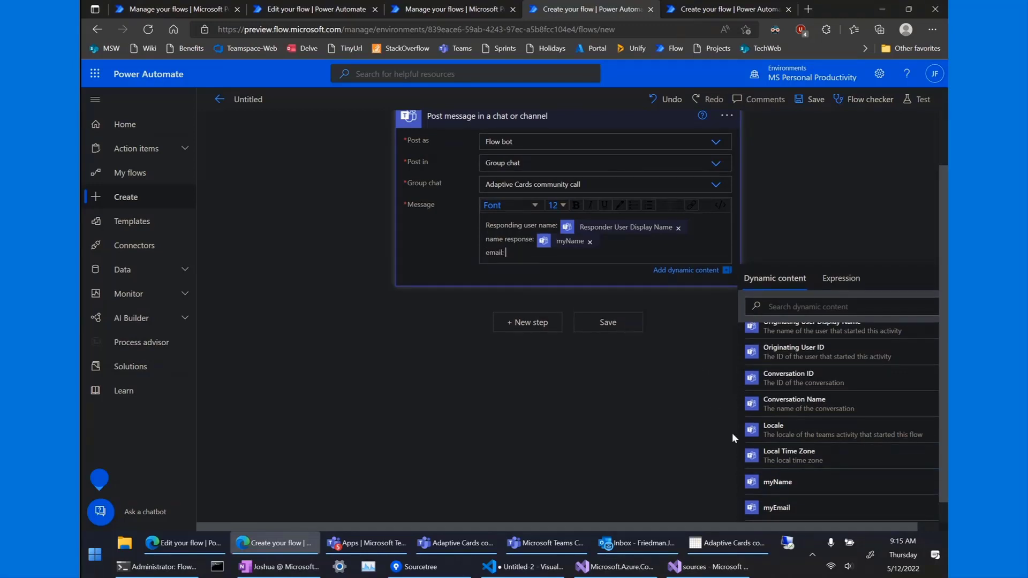
{"action": "left_click", "coordinate": [777, 508]}
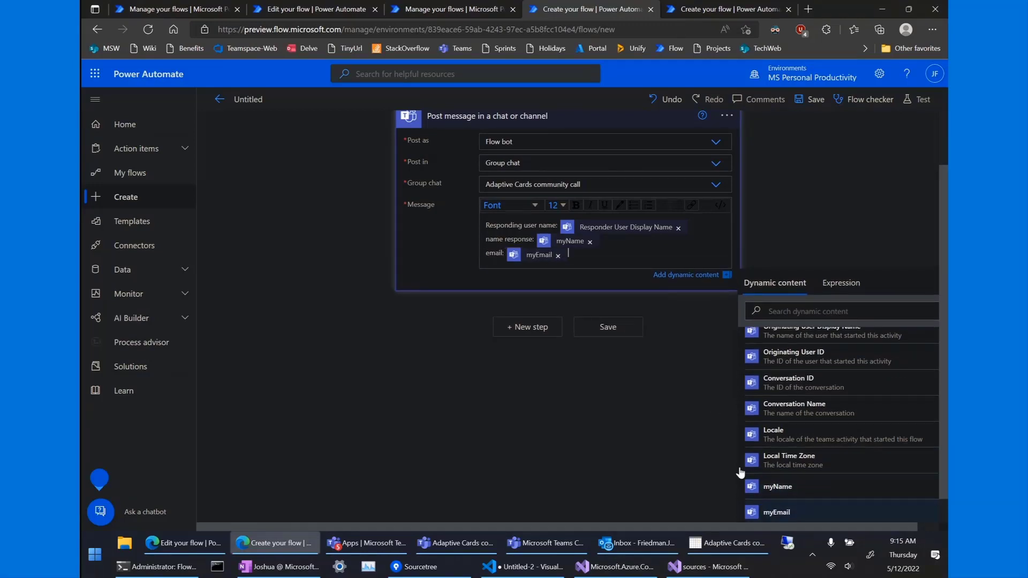
{"action": "key", "text": "Return"}
{"action": "scroll", "coordinate": [842, 455], "scroll_direction": "down", "scroll_amount": 1}
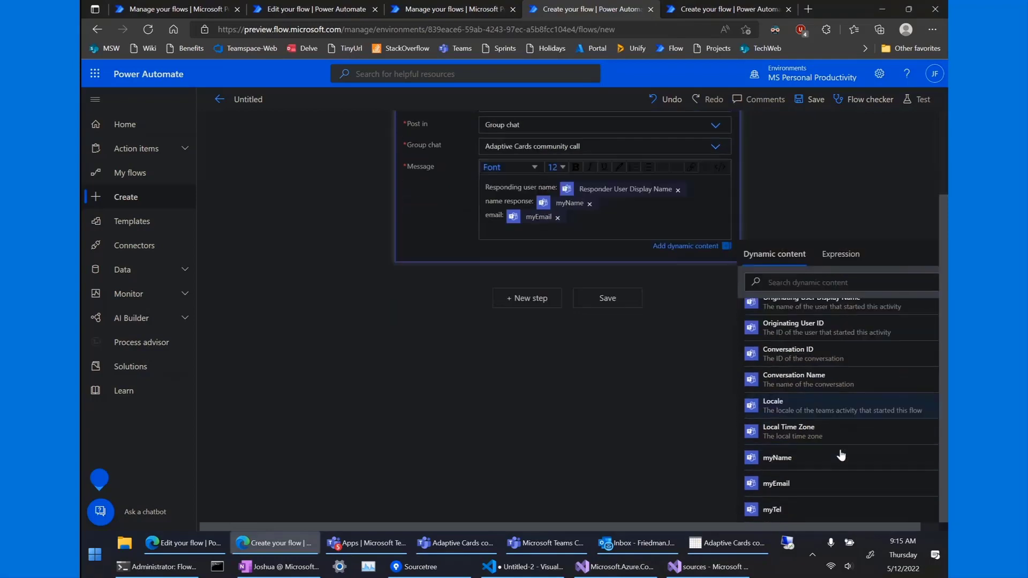
{"action": "type", "text": "phone: myTel"}
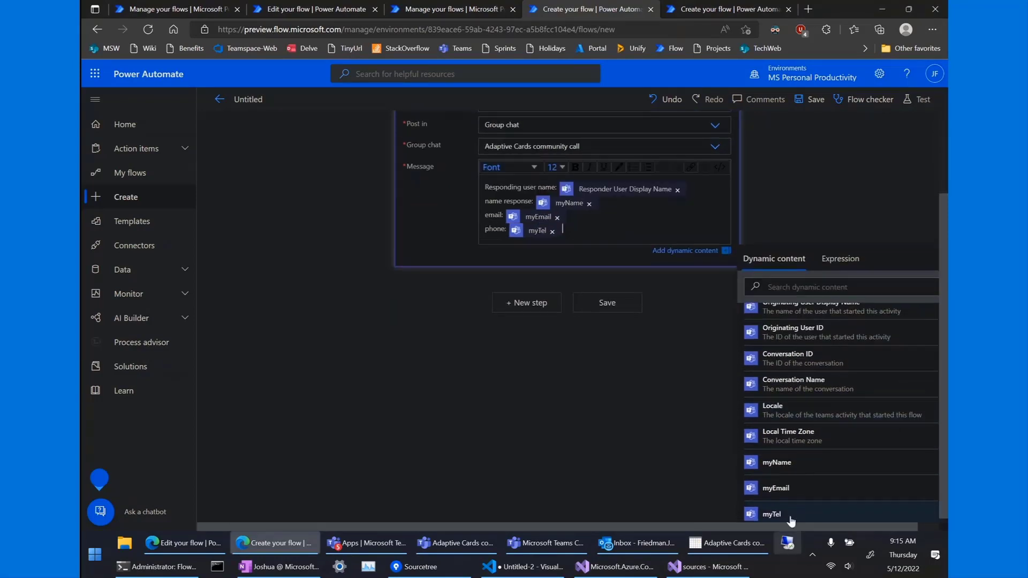
{"action": "left_click", "coordinate": [774, 508]}
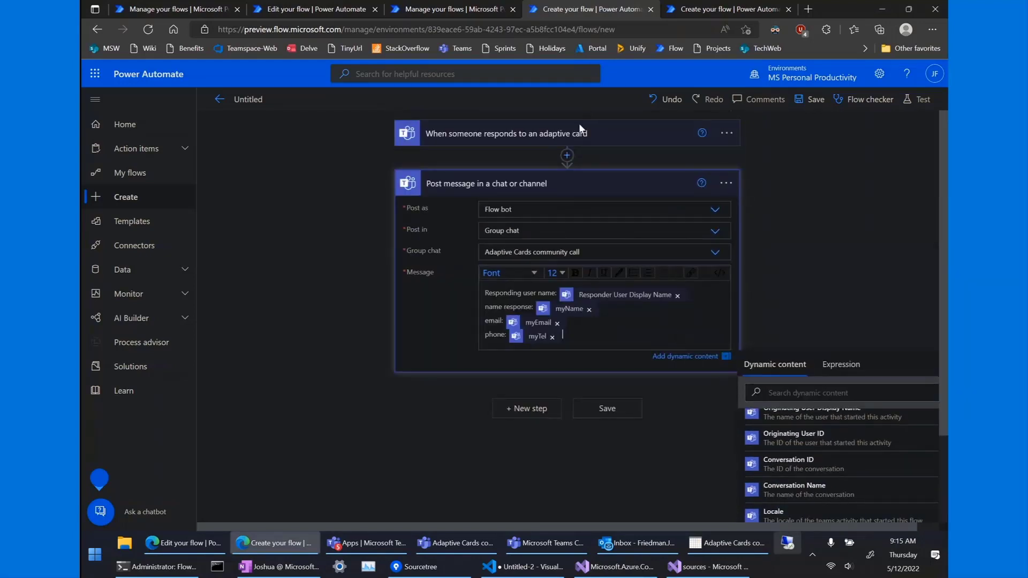
Rename the flow to 'Communit call response handler' and save it.
{"action": "left_click", "coordinate": [253, 96]}
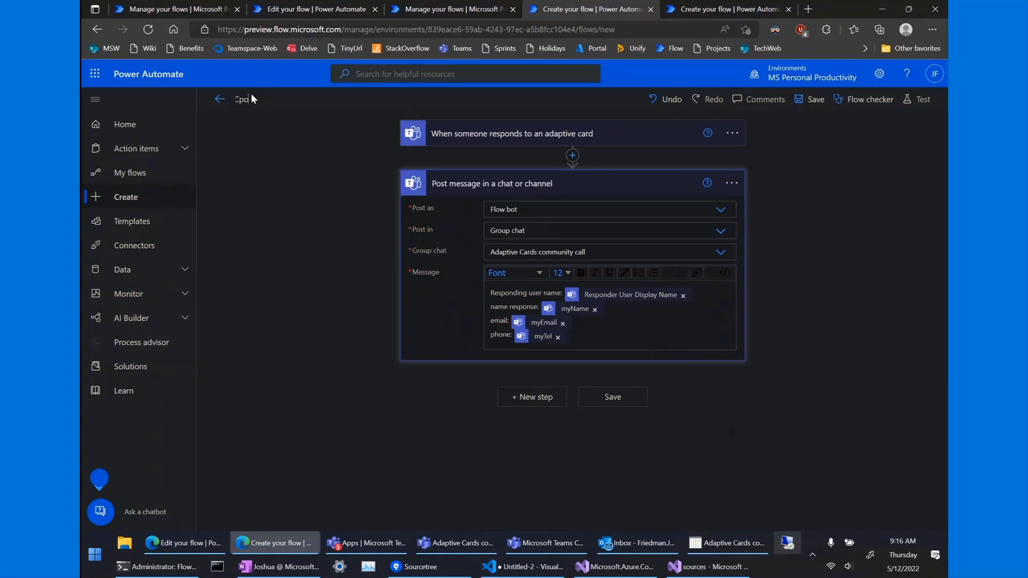
{"action": "key", "text": "BackSpace"}
{"action": "key", "text": "BackSpace"}
{"action": "key", "text": "BackSpace"}
{"action": "type", "text": "Communit call"}
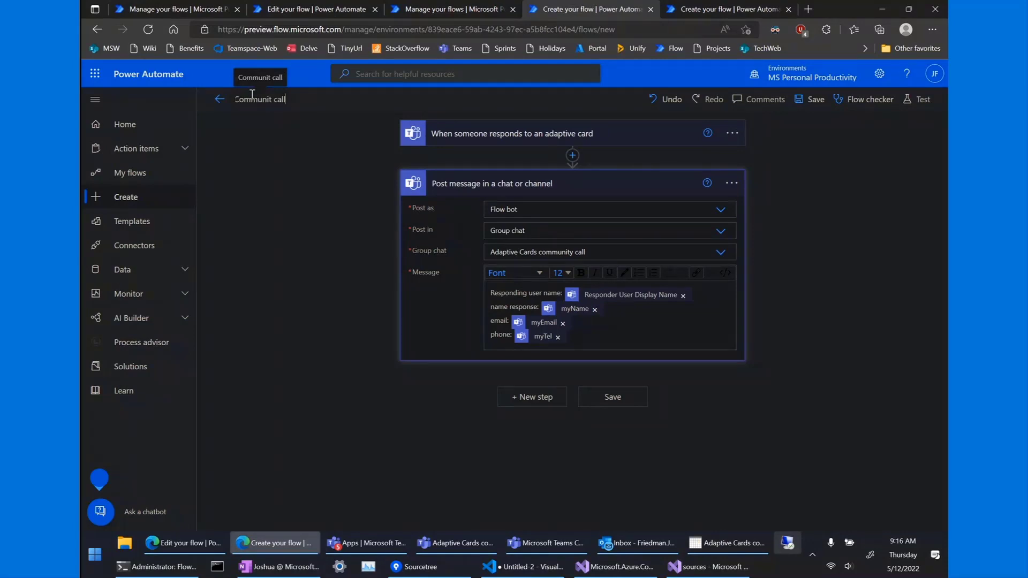
{"action": "type", "text": " respon"}
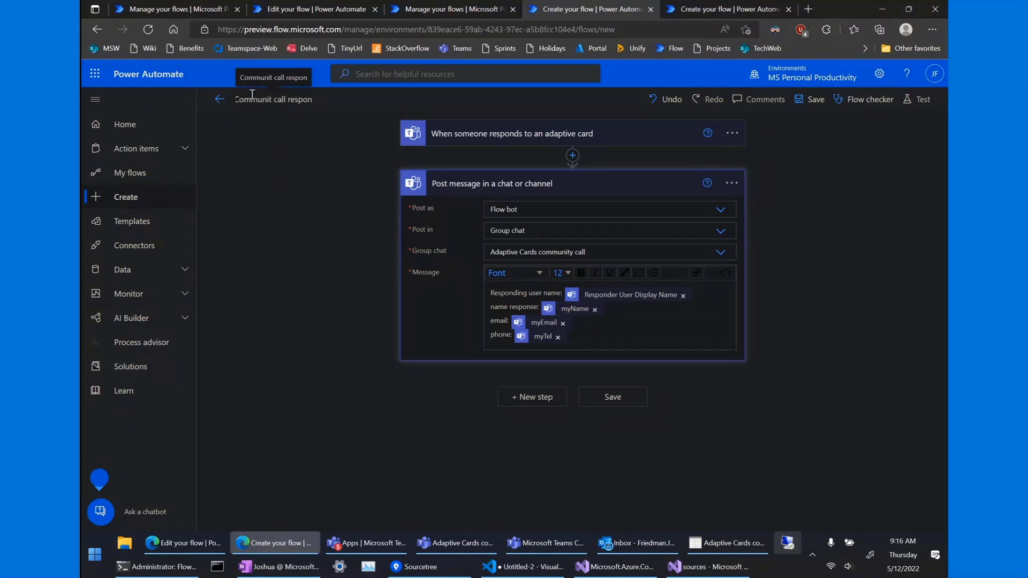
{"action": "type", "text": "se handler"}
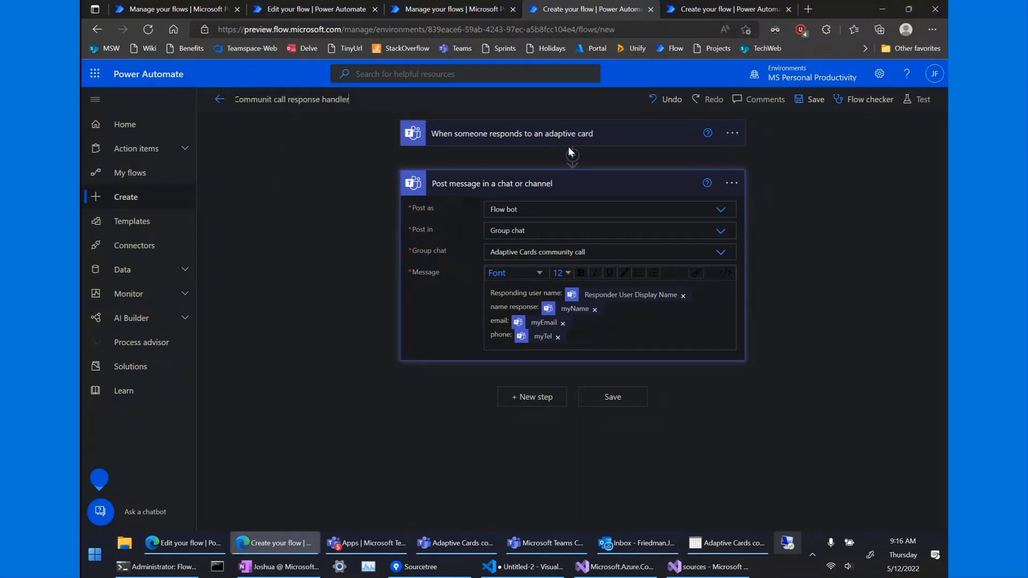
{"action": "left_click", "coordinate": [801, 103]}
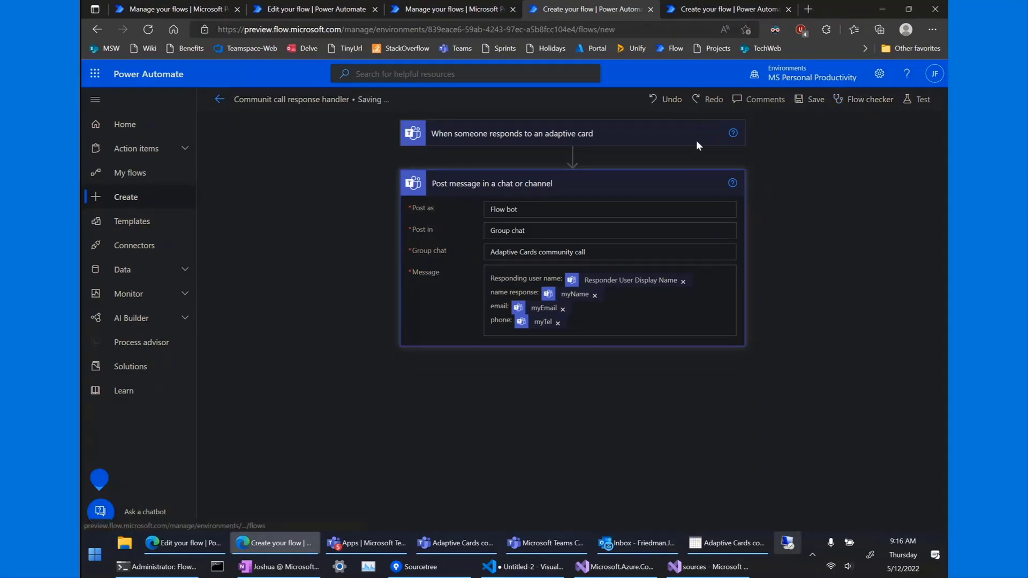
Expand the trigger and copy its Adaptive Card JSON.
{"action": "left_click", "coordinate": [594, 134]}
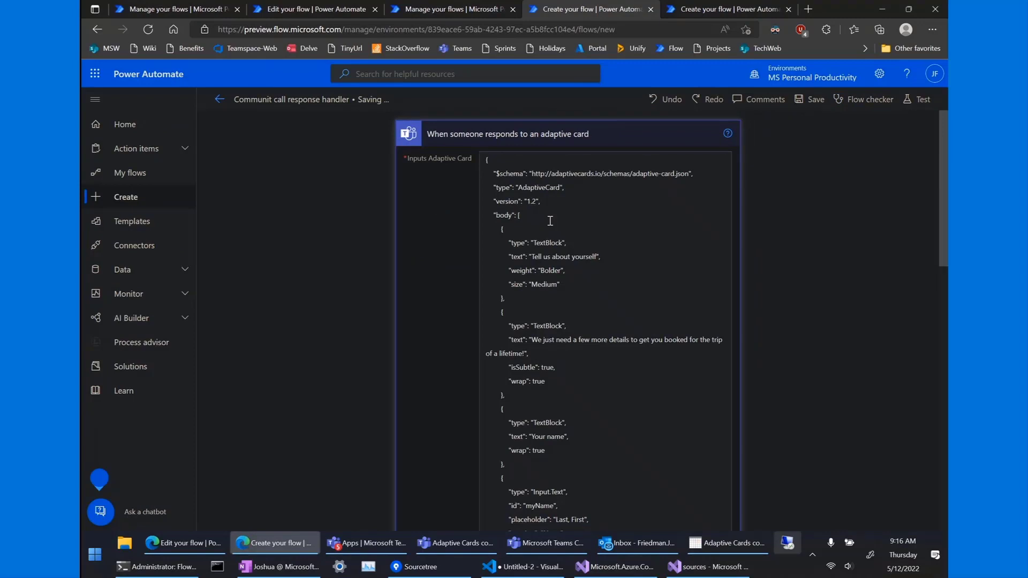
{"action": "key", "text": "ctrl+a"}
{"action": "left_click", "coordinate": [543, 220]}
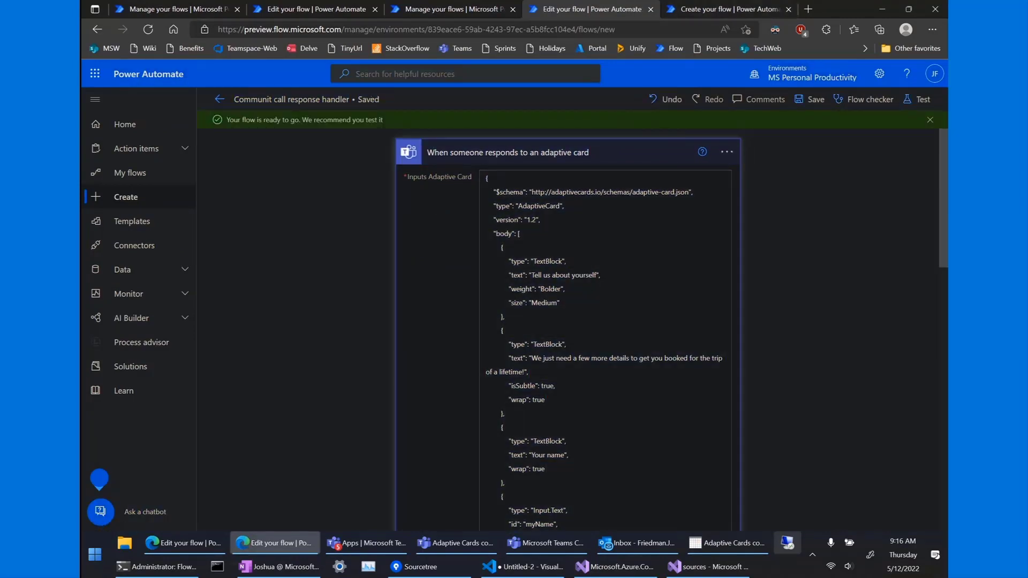
Create an untitled instant cloud flow that starts with 'Manually trigger a flow'.
{"action": "left_click", "coordinate": [691, 9]}
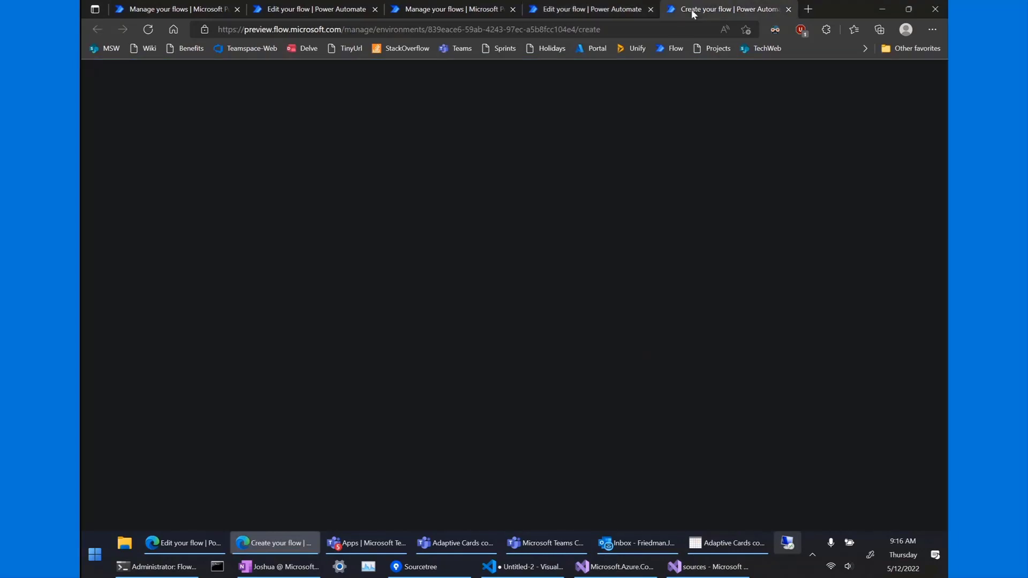
{"action": "left_click", "coordinate": [413, 191]}
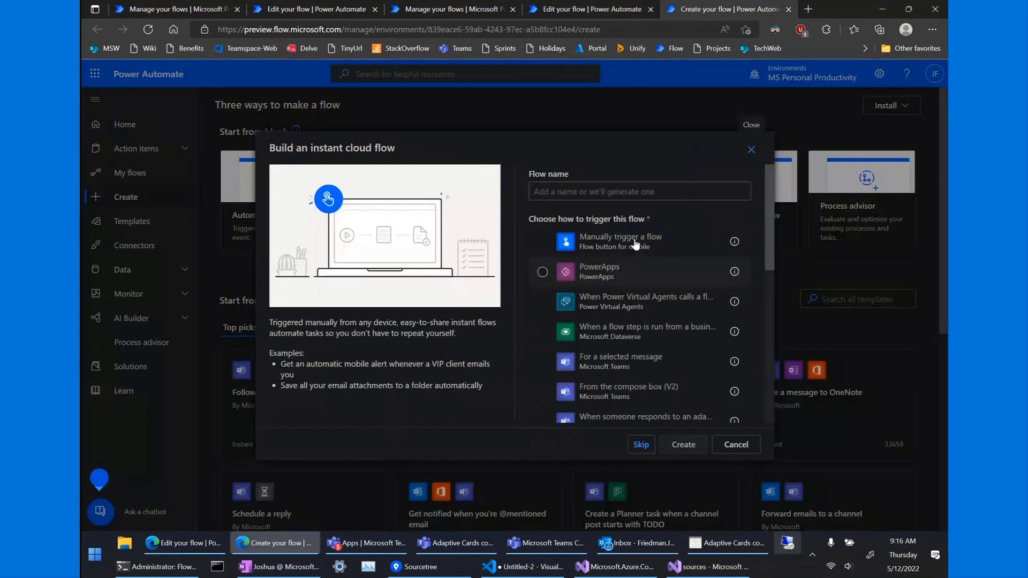
{"action": "left_click", "coordinate": [635, 242]}
{"action": "left_click", "coordinate": [676, 448]}
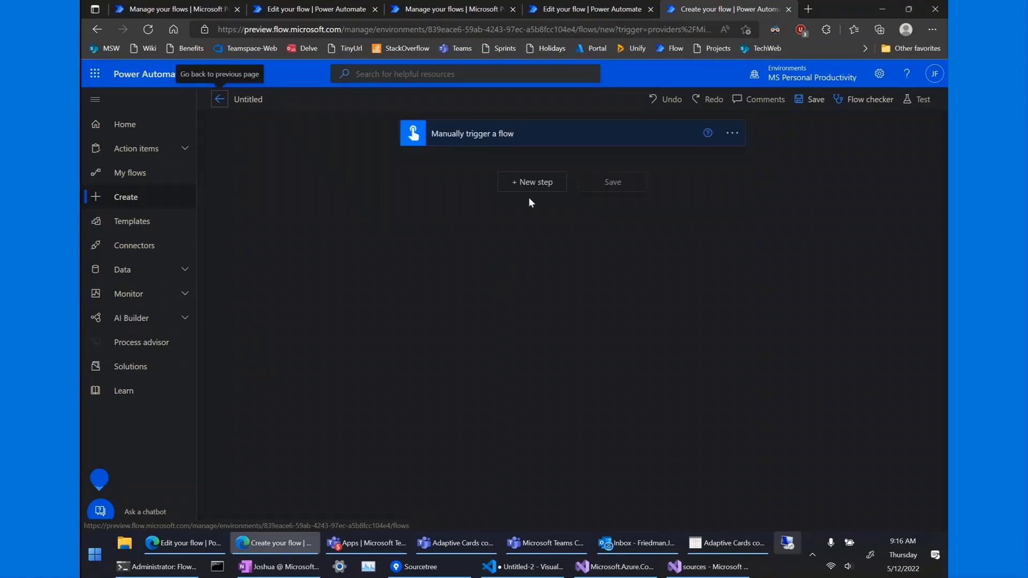
Add a Microsoft Teams 'Post adaptive card in a chat or channel' action after the manual trigger.
{"action": "left_click", "coordinate": [531, 182]}
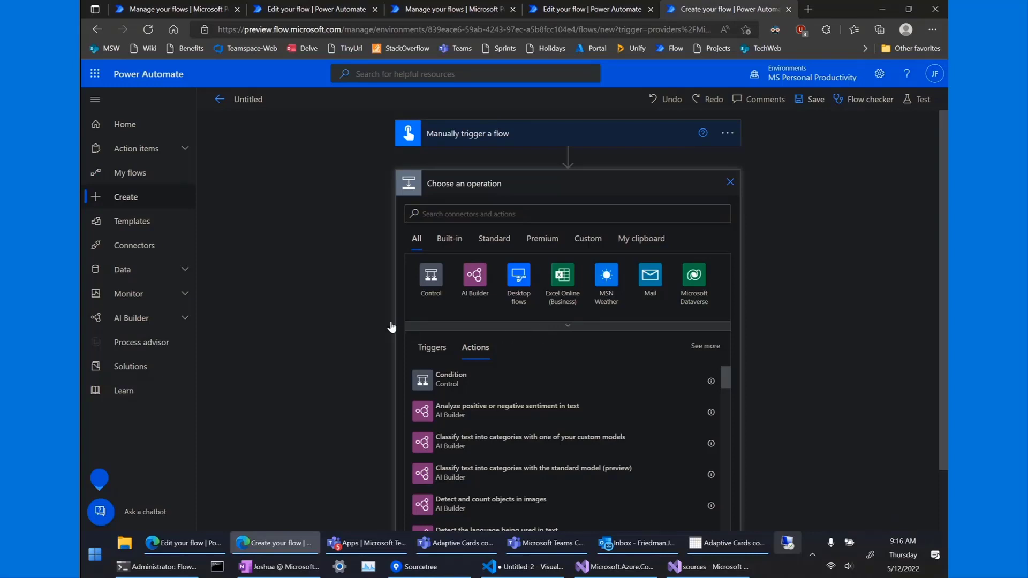
{"action": "left_click", "coordinate": [576, 328]}
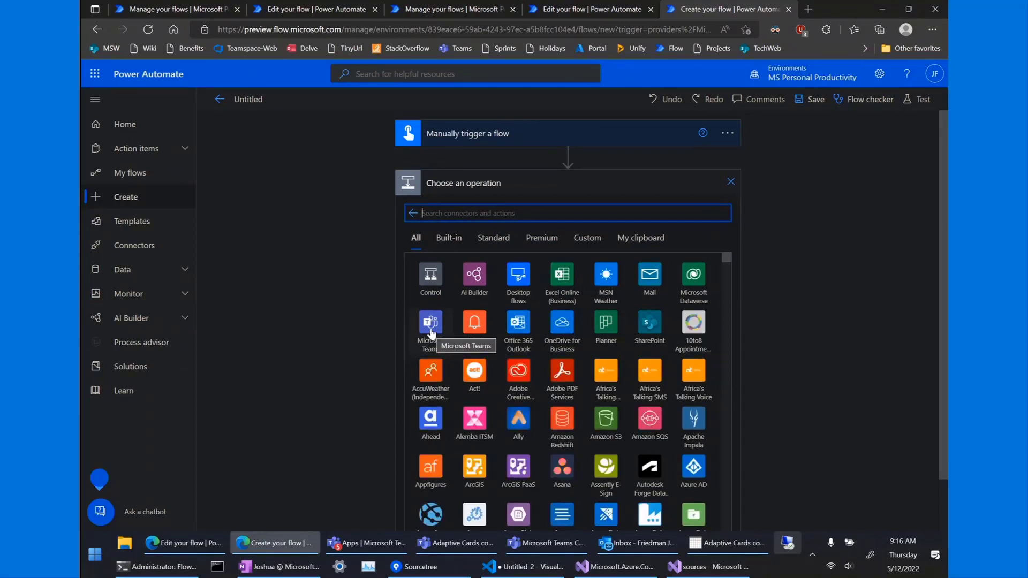
{"action": "left_click", "coordinate": [431, 324]}
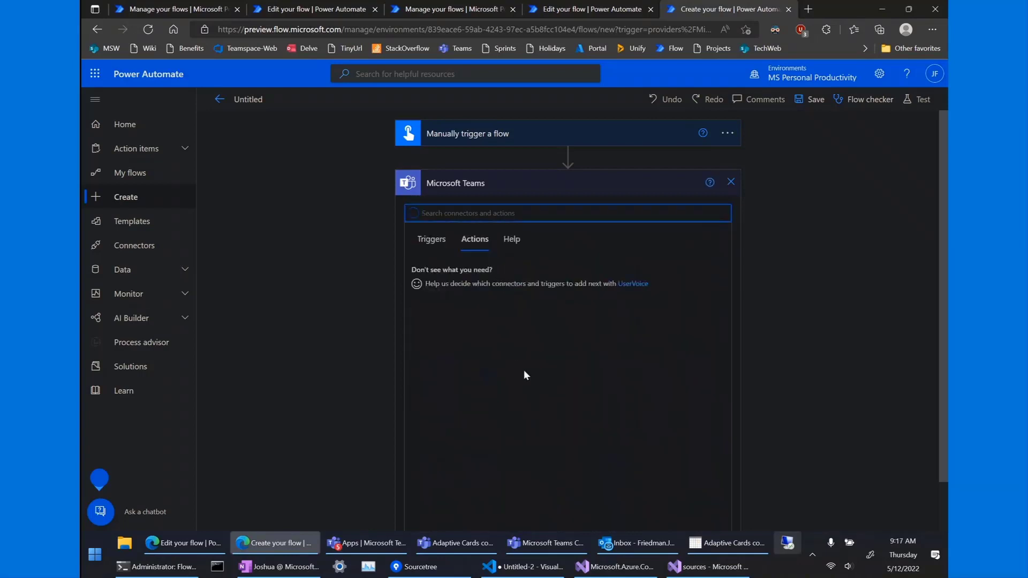
{"action": "scroll", "coordinate": [489, 436], "scroll_direction": "down", "scroll_amount": 2}
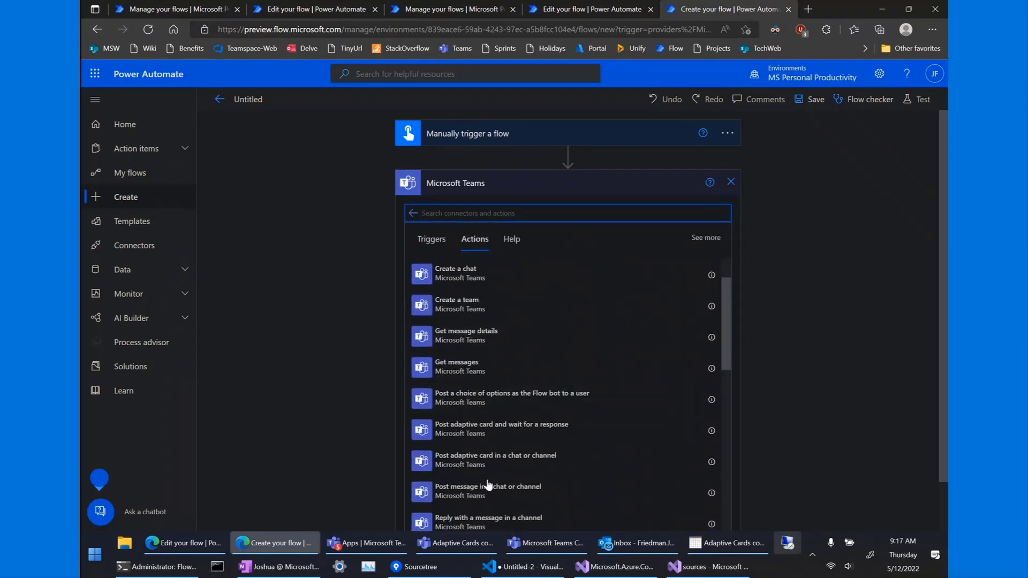
{"action": "scroll", "coordinate": [471, 444], "scroll_direction": "down", "scroll_amount": 1}
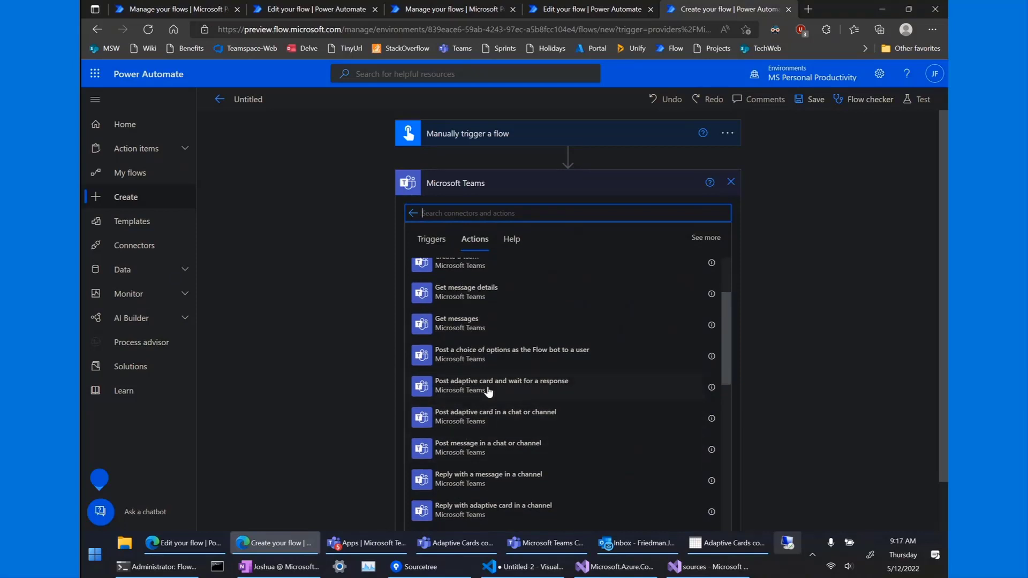
{"action": "scroll", "coordinate": [487, 466], "scroll_direction": "down", "scroll_amount": 1}
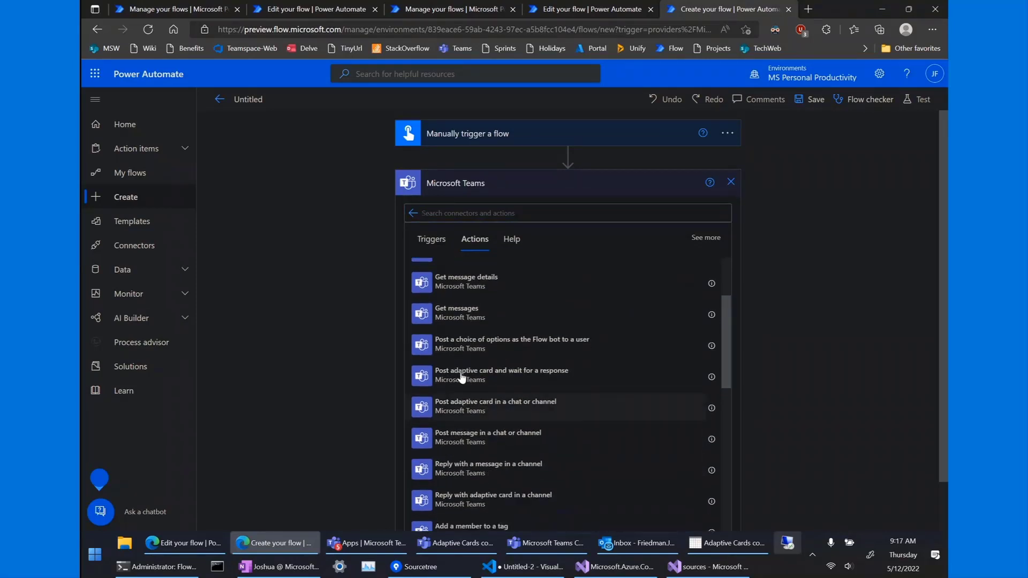
{"action": "left_click", "coordinate": [471, 406]}
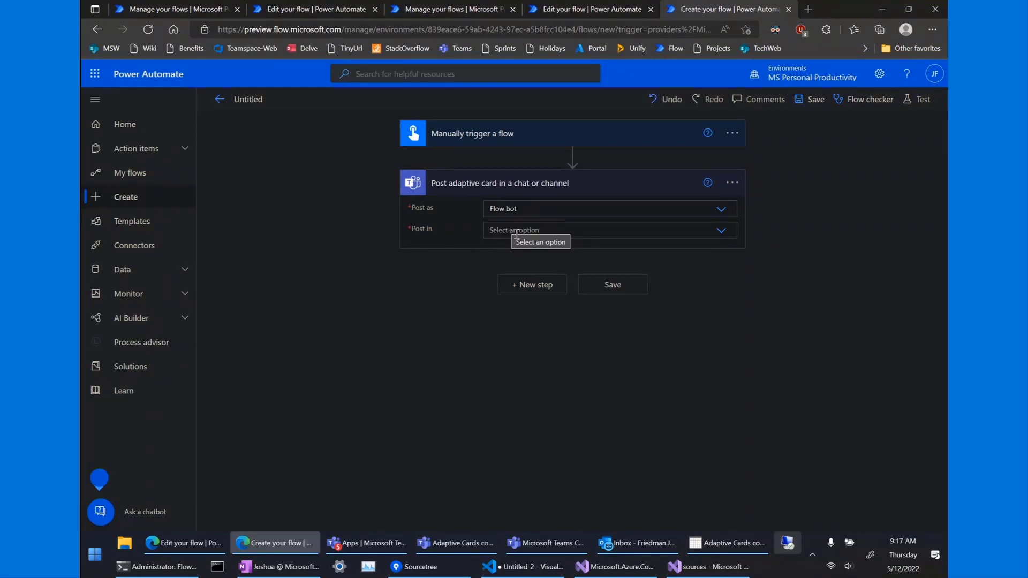
Target the card at the 'Adaptive Cards community call' group chat.
{"action": "left_click", "coordinate": [492, 230]}
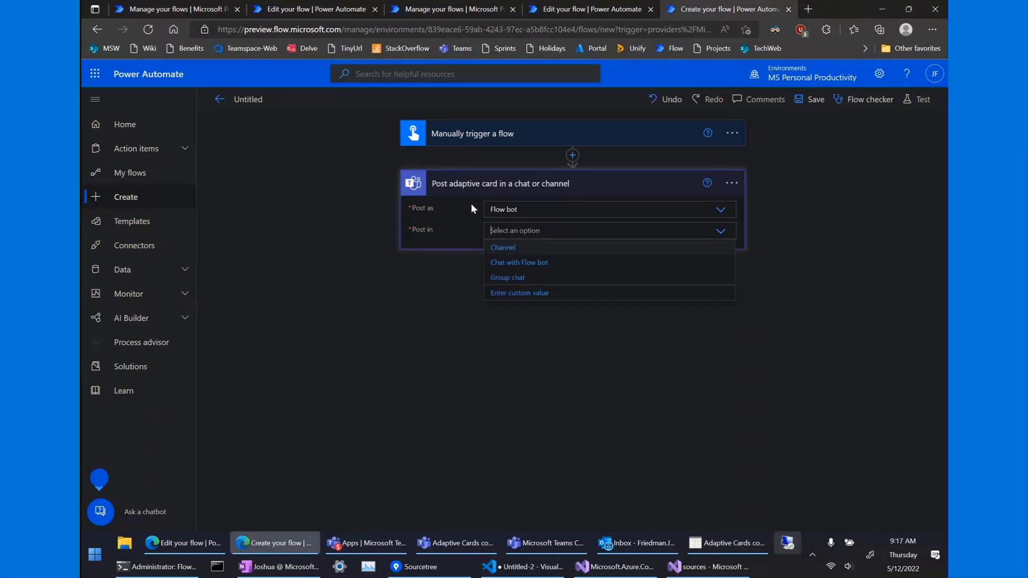
{"action": "left_click", "coordinate": [506, 277]}
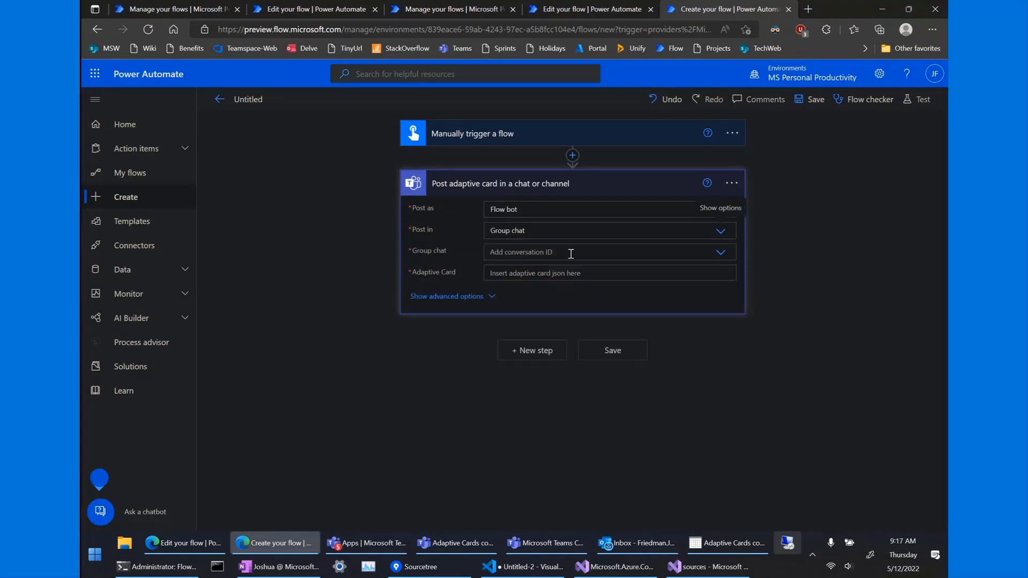
{"action": "left_click", "coordinate": [571, 254]}
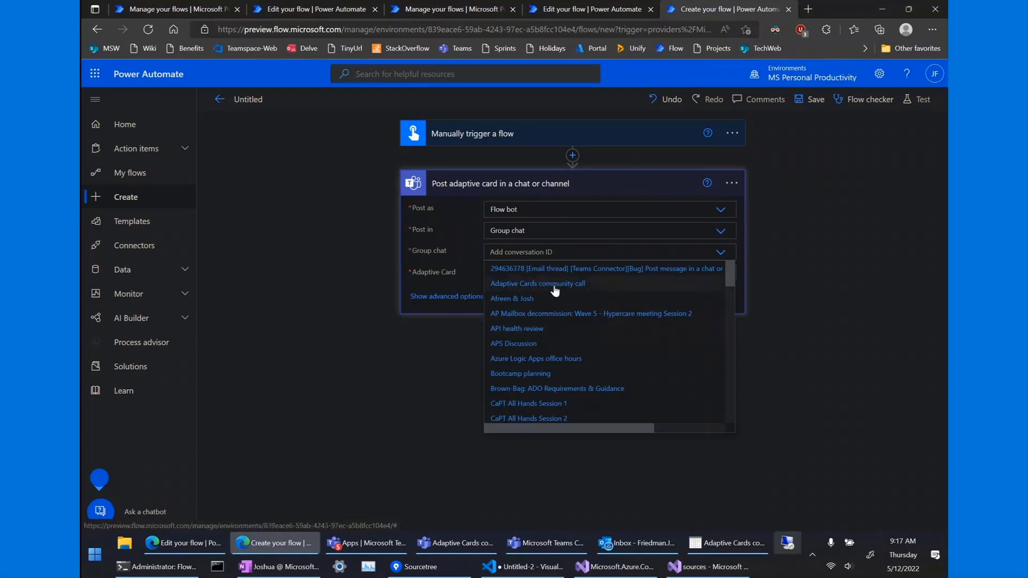
{"action": "left_click", "coordinate": [539, 284]}
Paste the form card JSON and reveal the Card Type ID advanced field.
{"action": "left_click", "coordinate": [525, 274]}
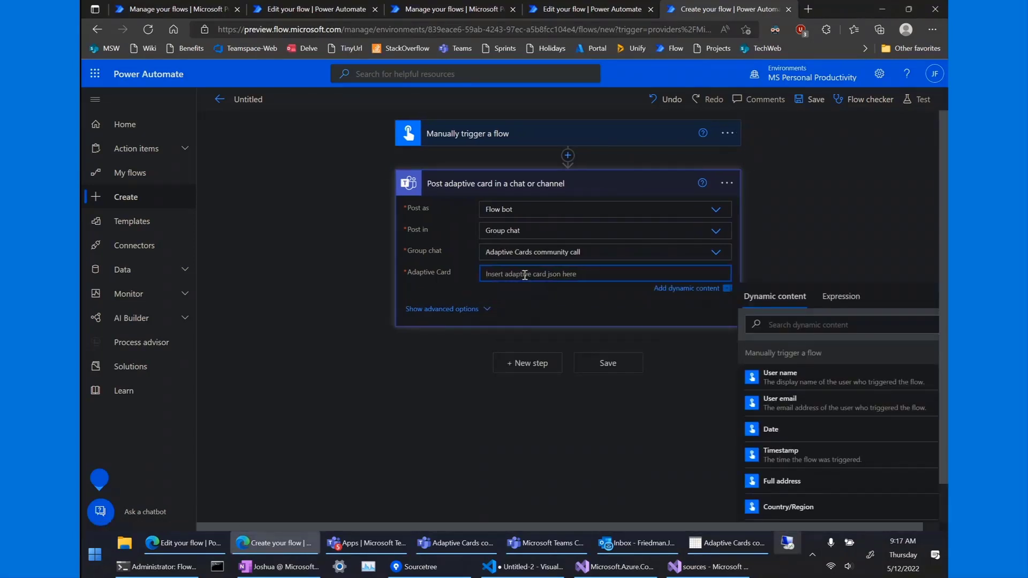
{"action": "key", "text": "ctrl+v"}
{"action": "scroll", "coordinate": [525, 275], "scroll_direction": "down", "scroll_amount": 4}
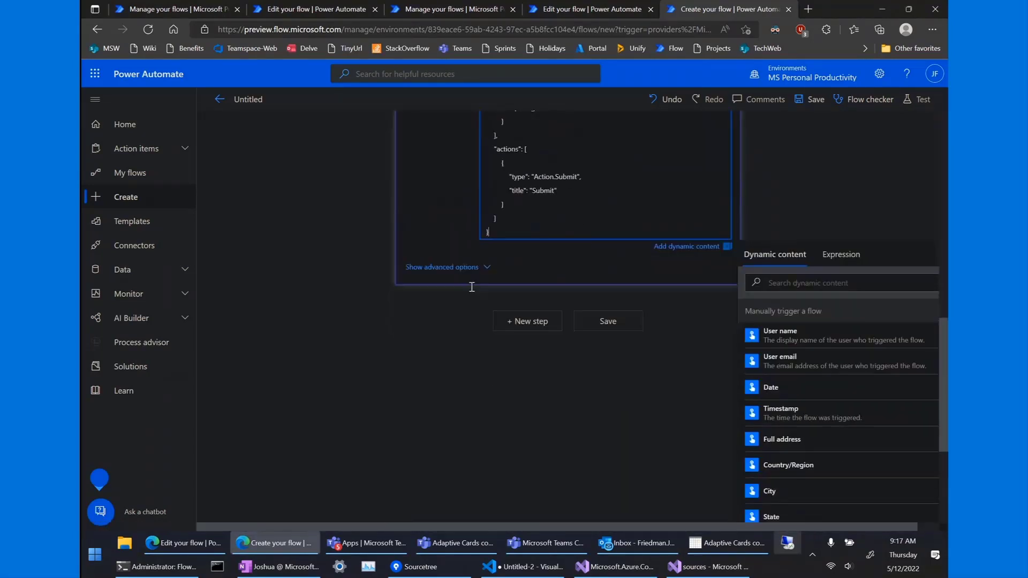
{"action": "left_click", "coordinate": [464, 266]}
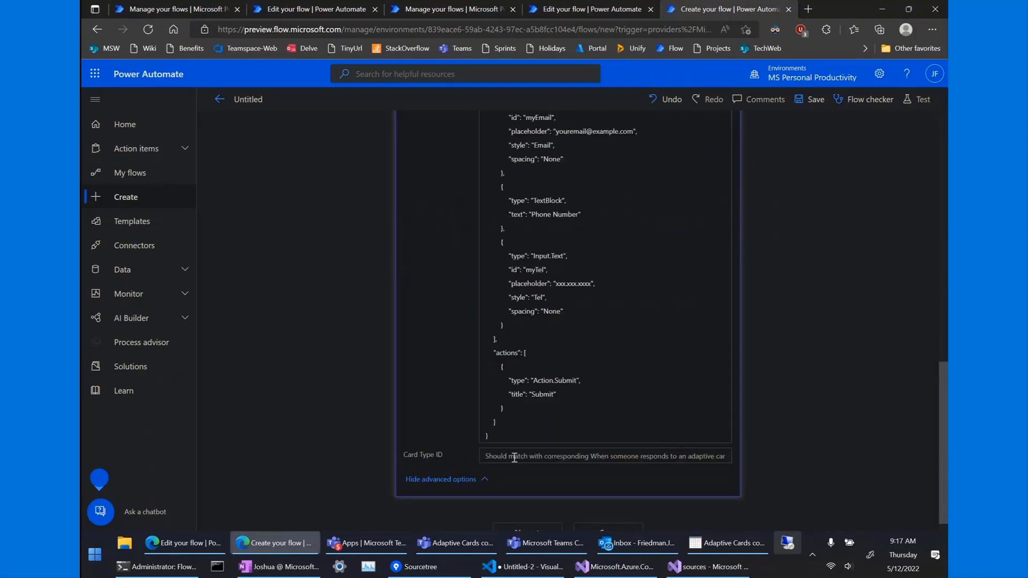
{"action": "left_click", "coordinate": [498, 456]}
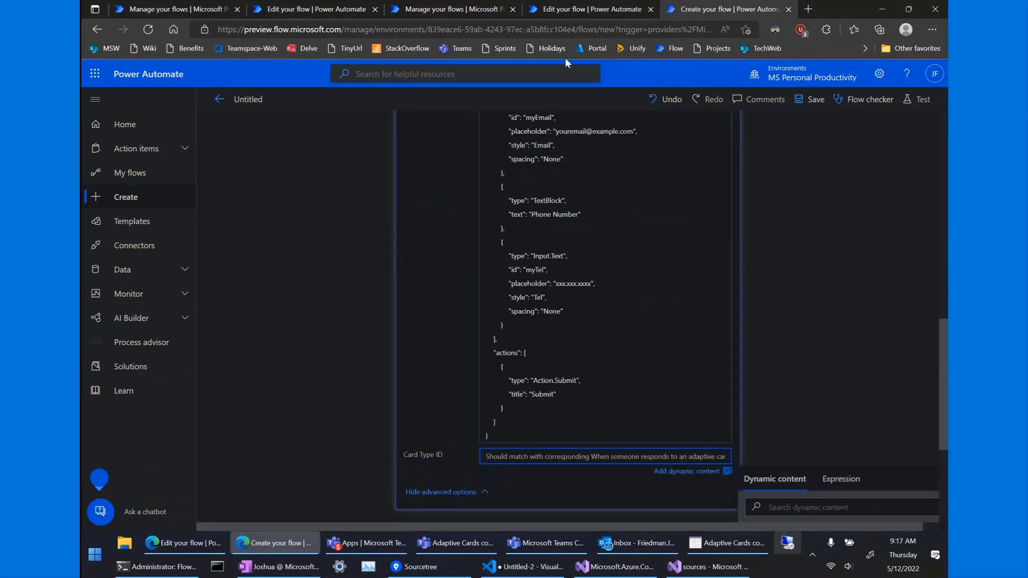
Copy 'calldemo' from the response handler flow into this step's Card Type ID.
{"action": "left_click", "coordinate": [591, 12]}
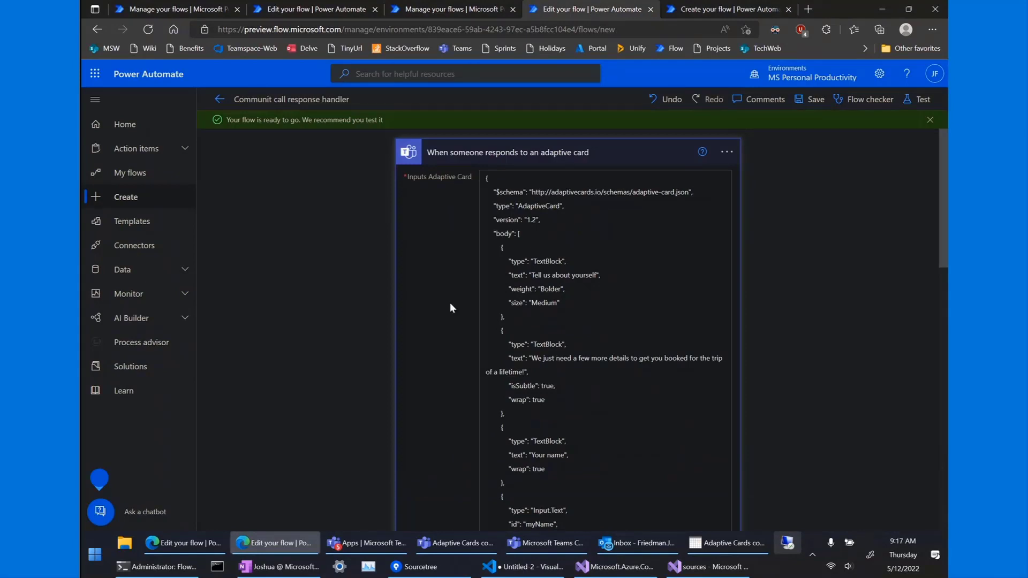
{"action": "scroll", "coordinate": [450, 303], "scroll_direction": "down", "scroll_amount": 10}
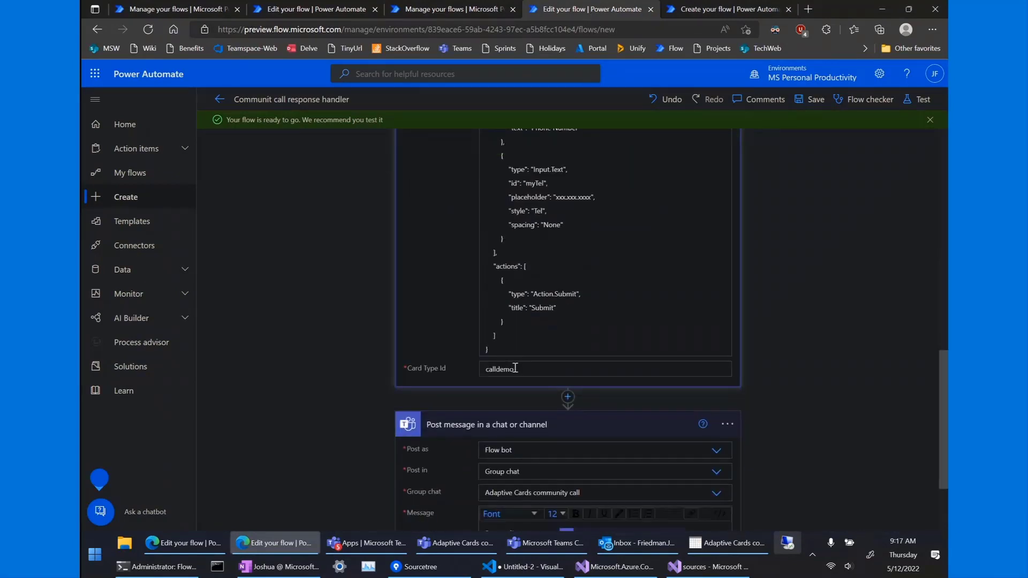
{"action": "left_click_drag", "start_coordinate": [517, 369], "coordinate": [458, 370]}
{"action": "key", "text": "ctrl+c"}
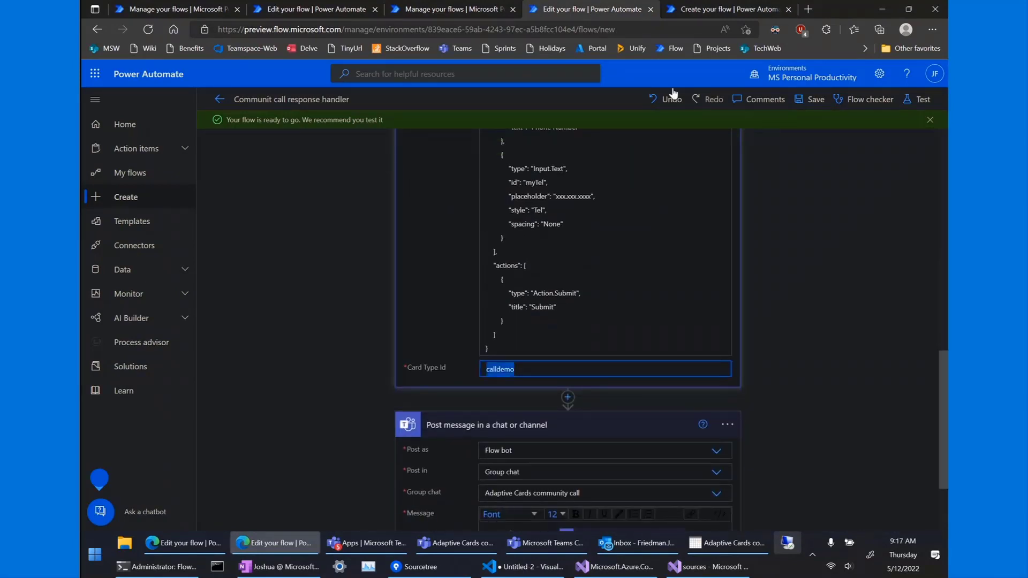
{"action": "left_click", "coordinate": [698, 14]}
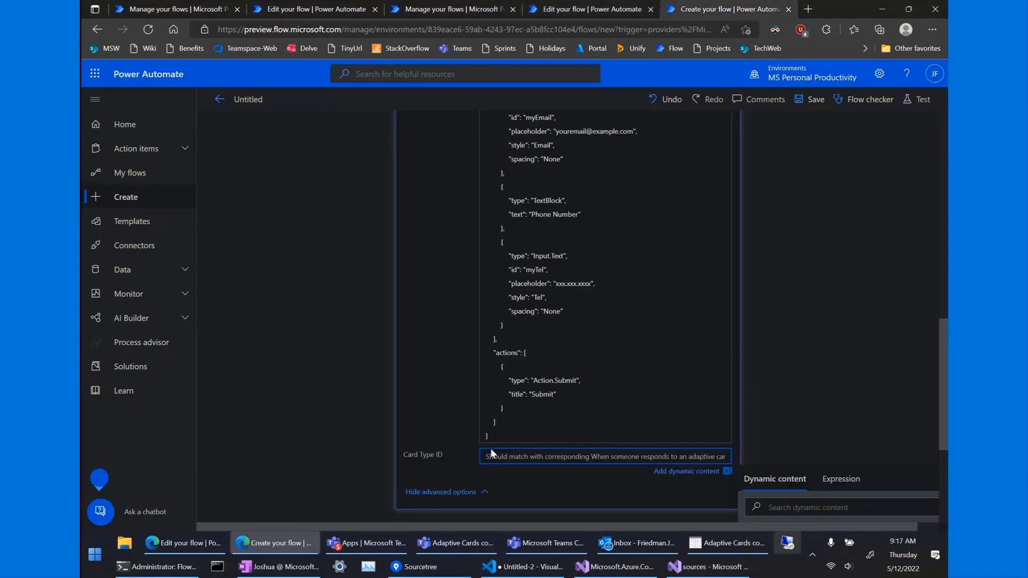
{"action": "key", "text": "ctrl+v"}
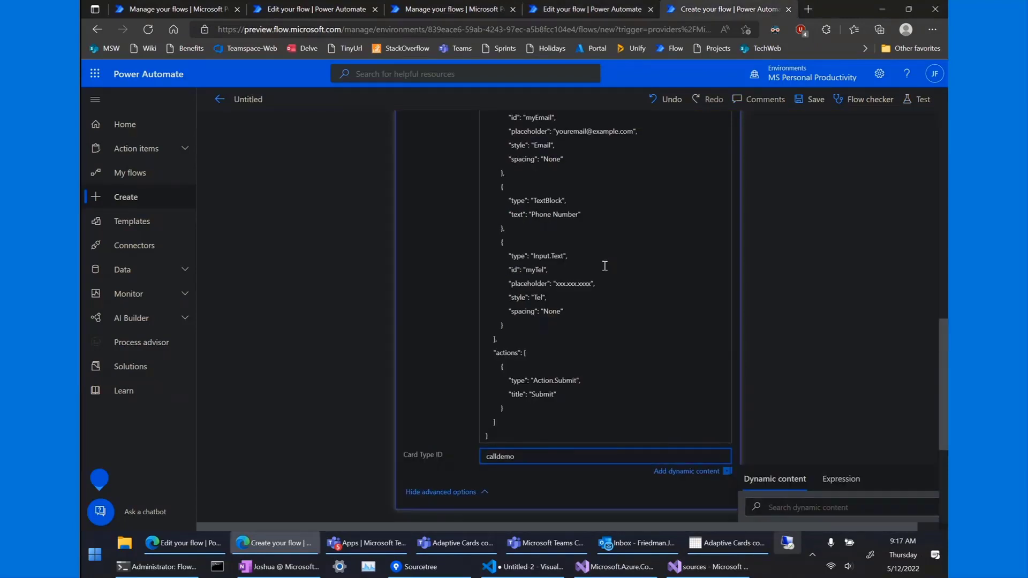
{"action": "scroll", "coordinate": [532, 358], "scroll_direction": "up", "scroll_amount": 1}
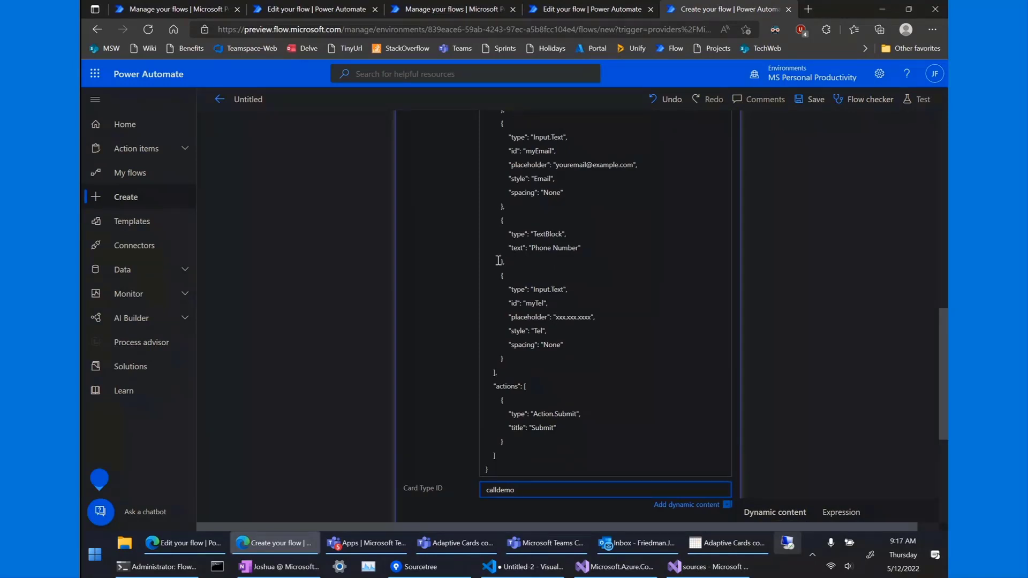
{"action": "scroll", "coordinate": [375, 176], "scroll_direction": "up", "scroll_amount": 1}
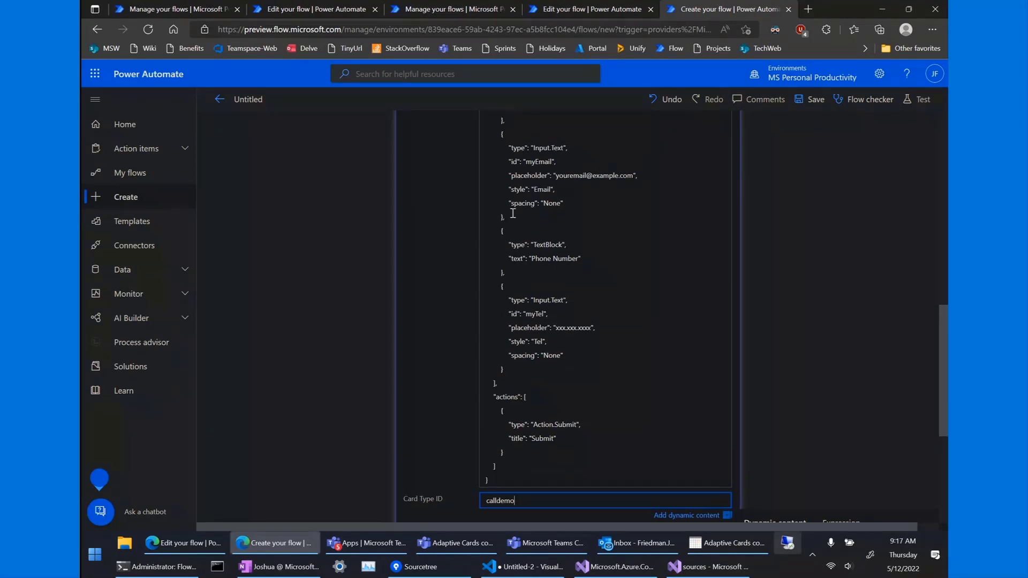
Name the new flow 'Post card for call' and save it.
{"action": "left_click", "coordinate": [255, 101]}
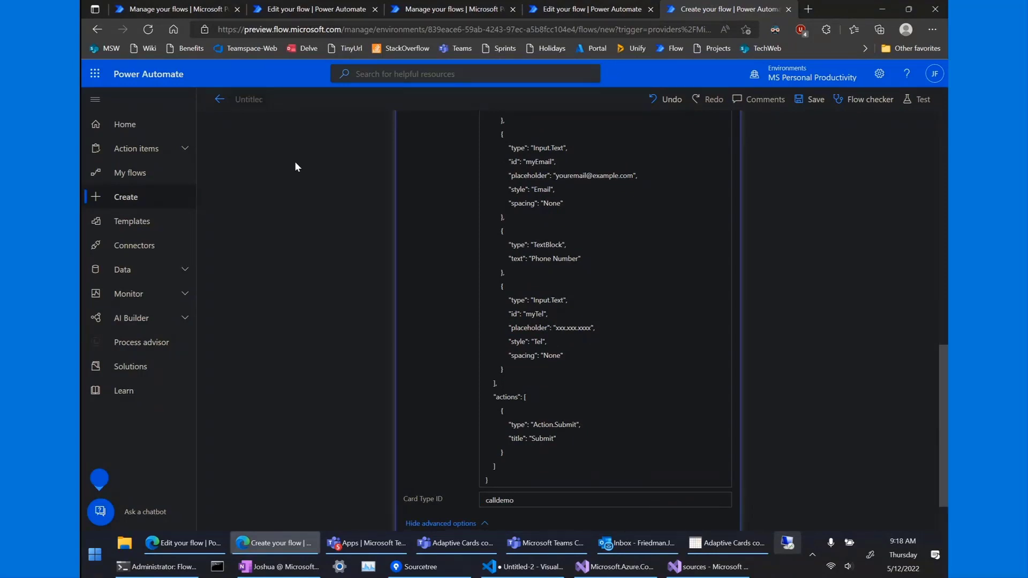
{"action": "type", "text": "Post card for call"}
{"action": "left_click", "coordinate": [806, 101]}
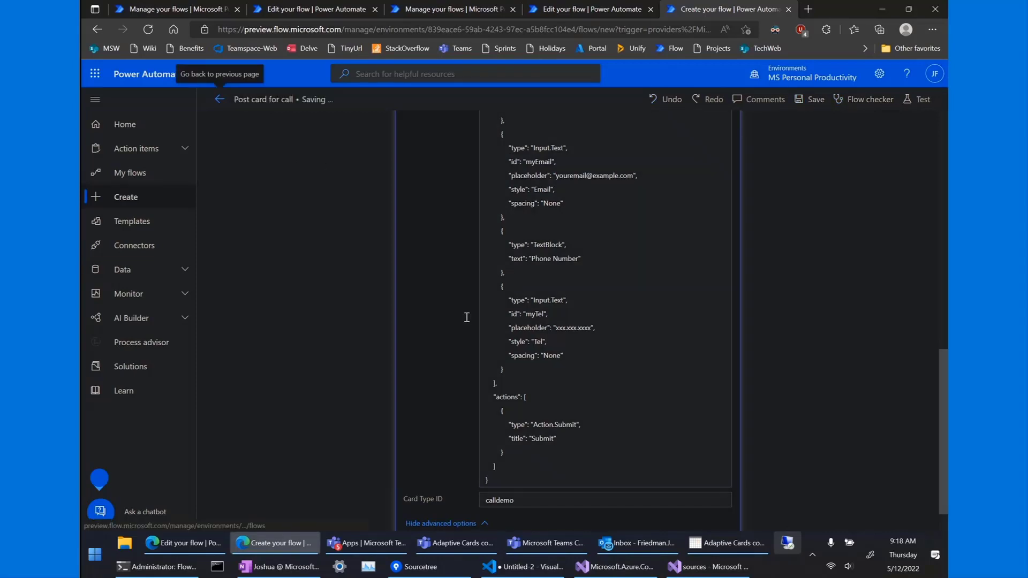
{"action": "scroll", "coordinate": [391, 330], "scroll_direction": "up", "scroll_amount": 10}
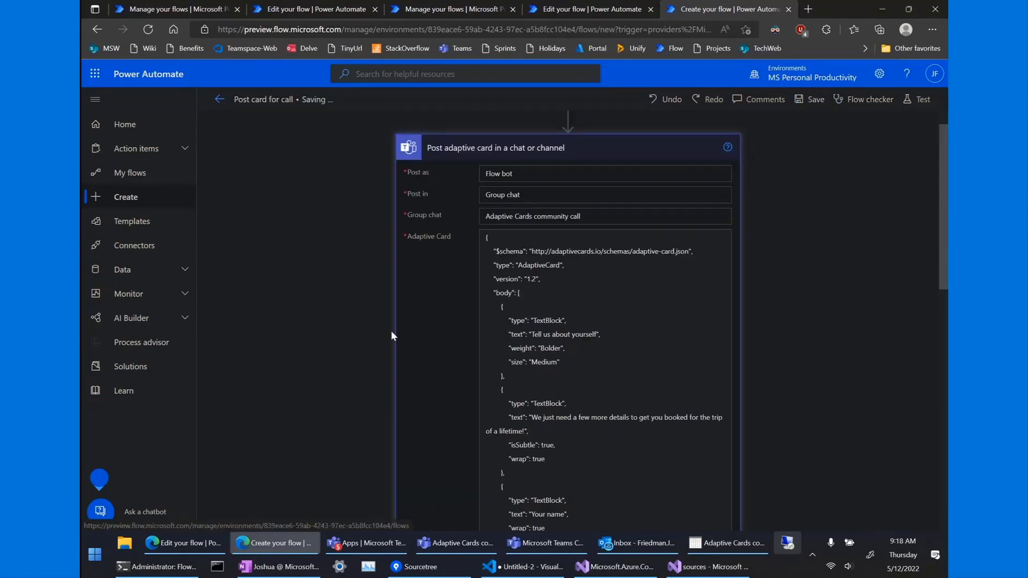
{"action": "scroll", "coordinate": [458, 249], "scroll_direction": "down", "scroll_amount": 10}
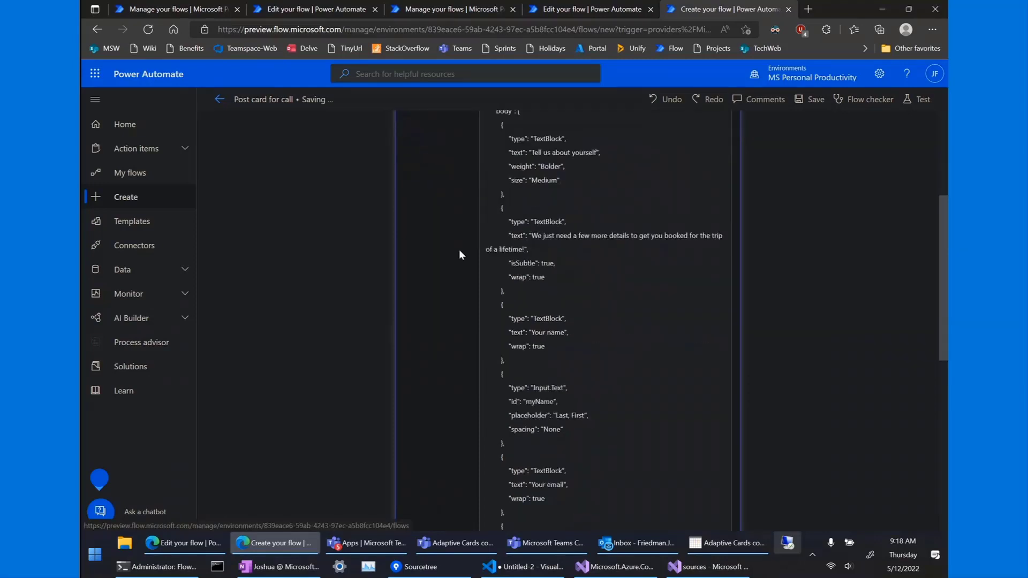
{"action": "scroll", "coordinate": [437, 425], "scroll_direction": "down", "scroll_amount": 1}
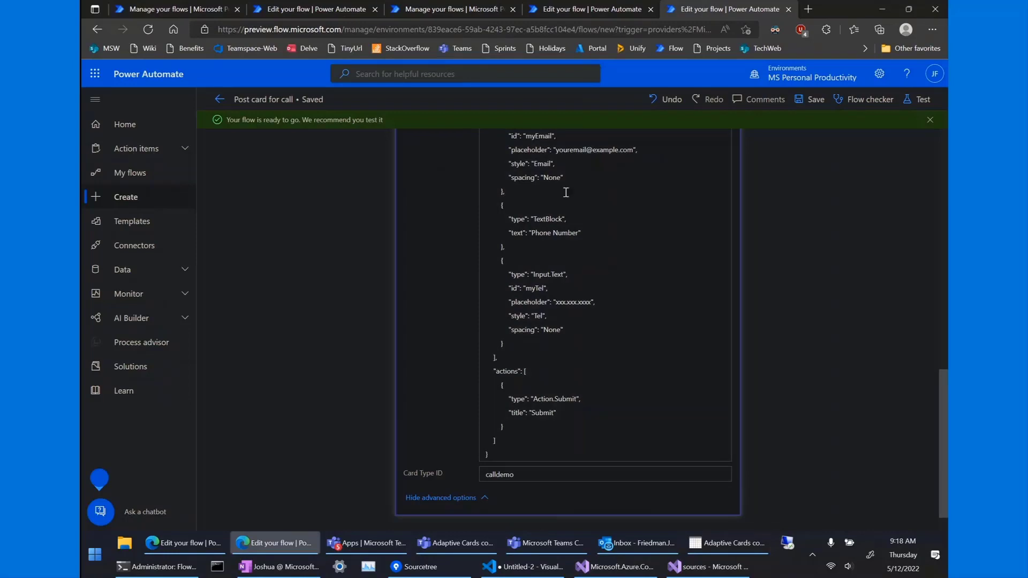
Check the response handler flow, then return to 'Post card for call'.
{"action": "left_click", "coordinate": [590, 11]}
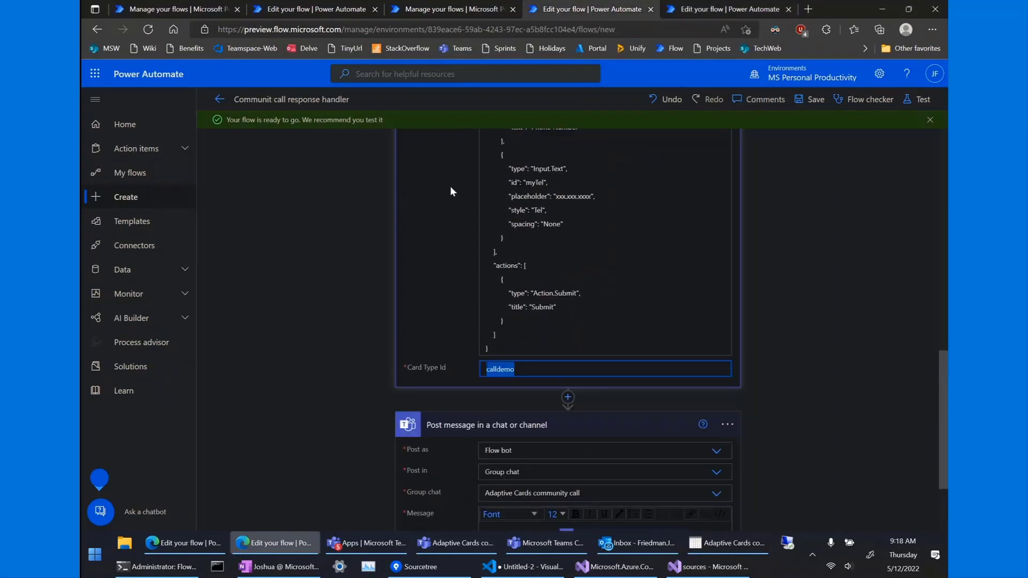
{"action": "key", "text": "ctrl+Tab"}
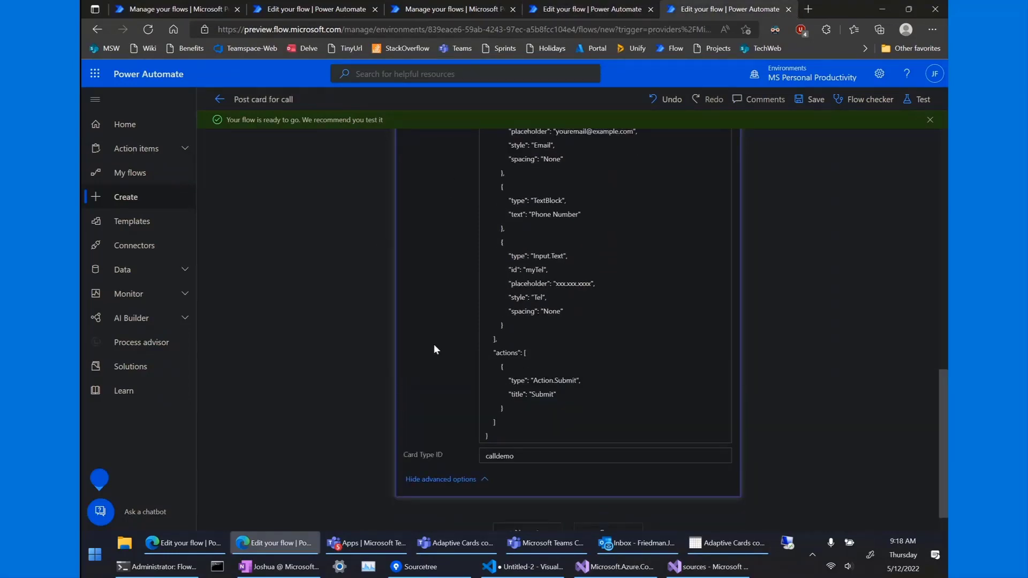
{"action": "scroll", "coordinate": [433, 349], "scroll_direction": "down", "scroll_amount": 1}
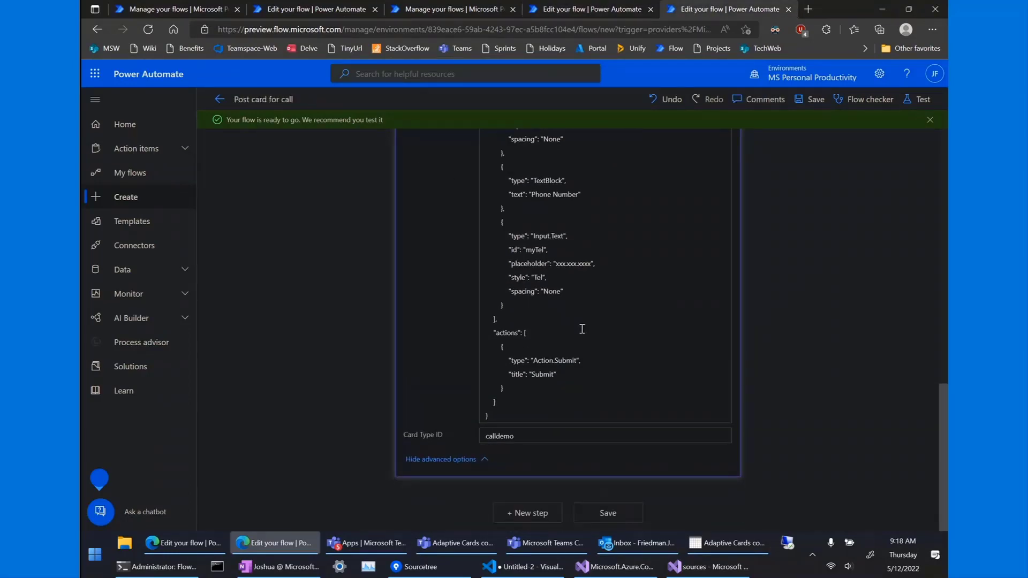
Run a manual test of 'Post card for call' and bring the Teams meeting forward.
{"action": "left_click", "coordinate": [922, 102]}
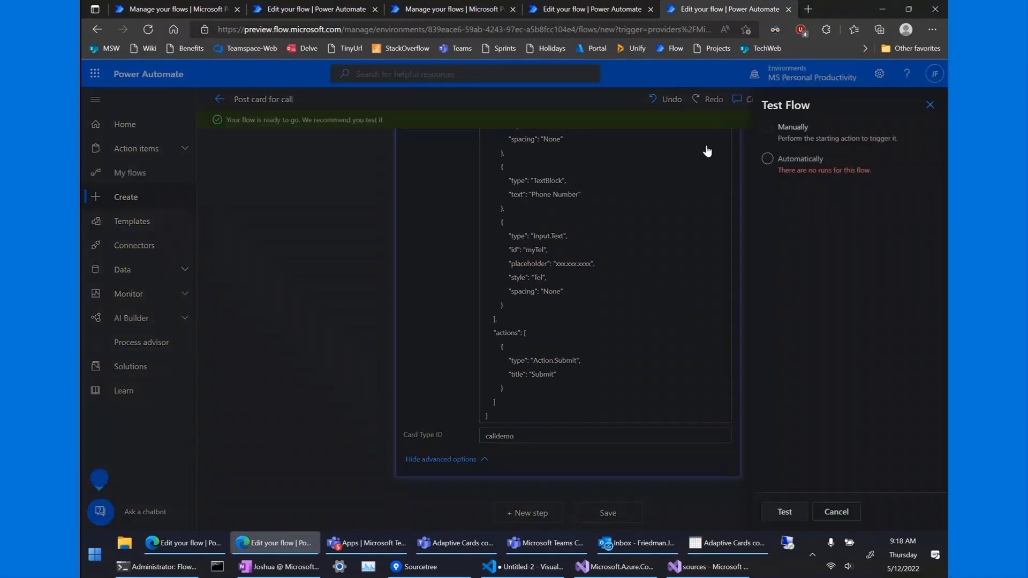
{"action": "left_click", "coordinate": [769, 129]}
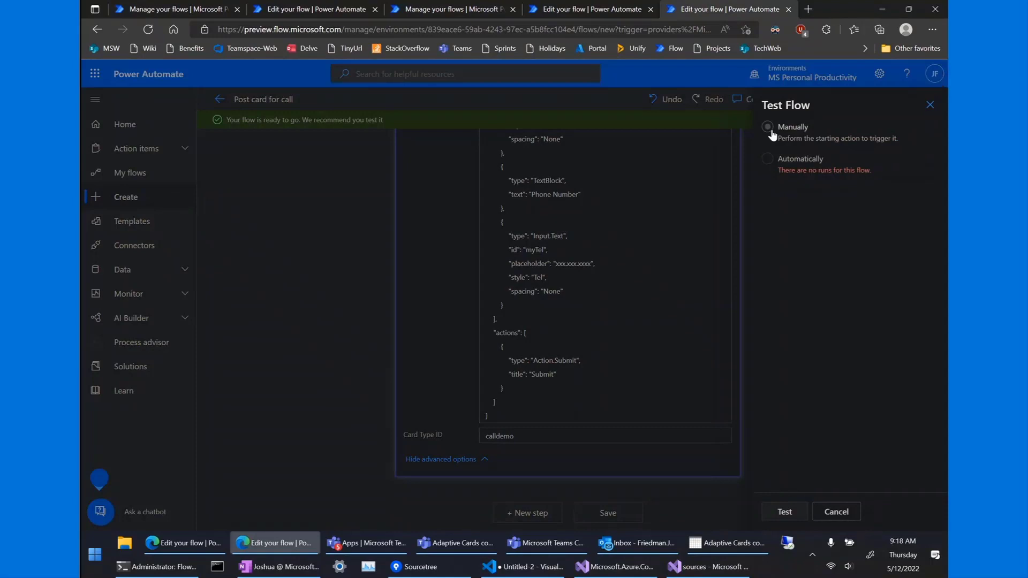
{"action": "left_click", "coordinate": [785, 513]}
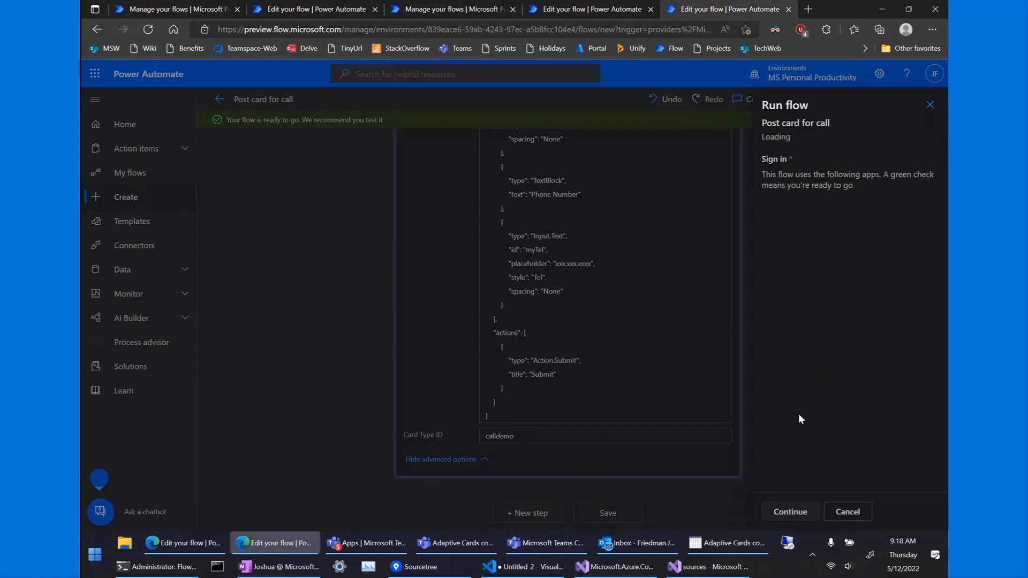
{"action": "left_click", "coordinate": [791, 514]}
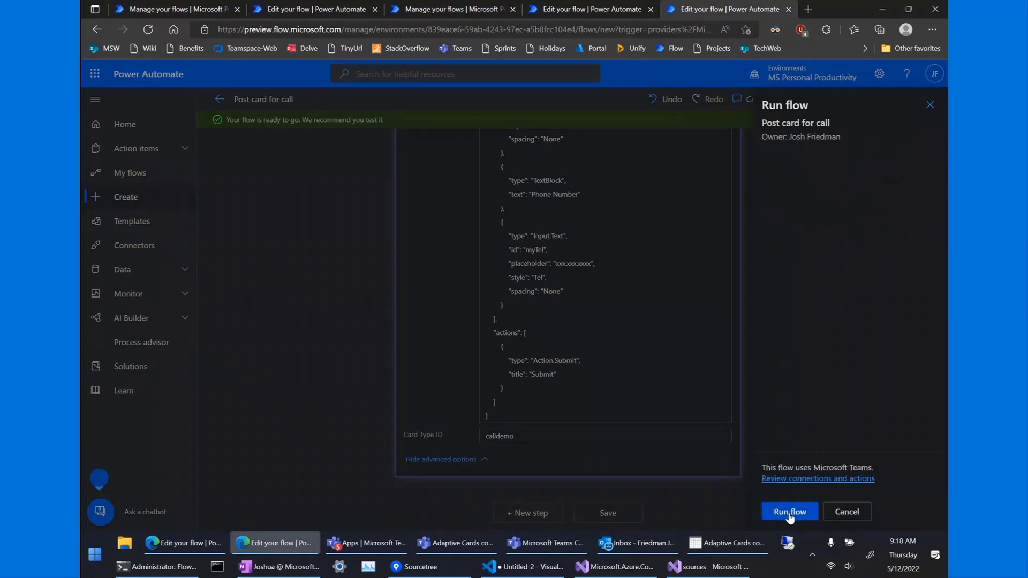
{"action": "left_click", "coordinate": [791, 514]}
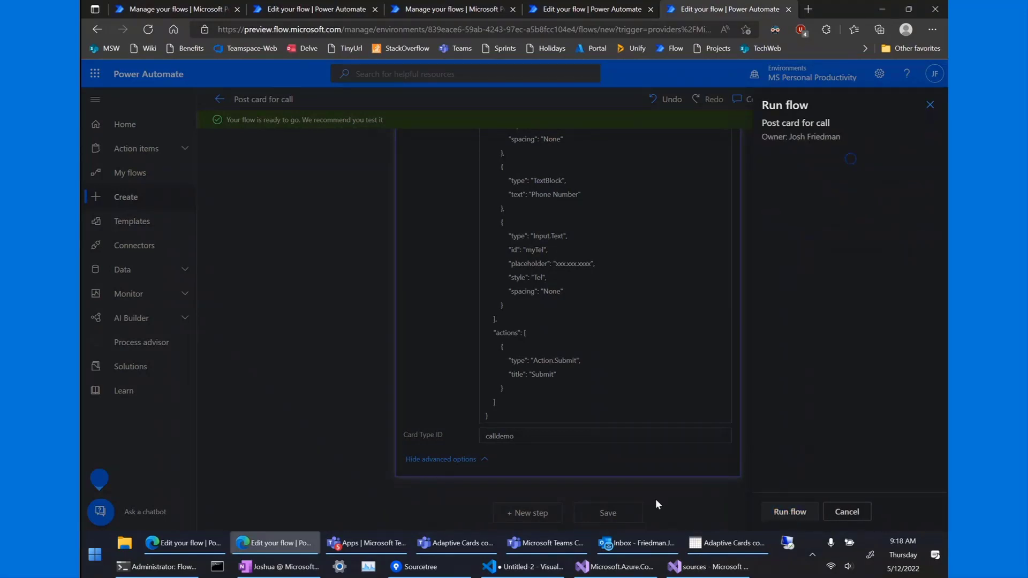
{"action": "left_click", "coordinate": [771, 513]}
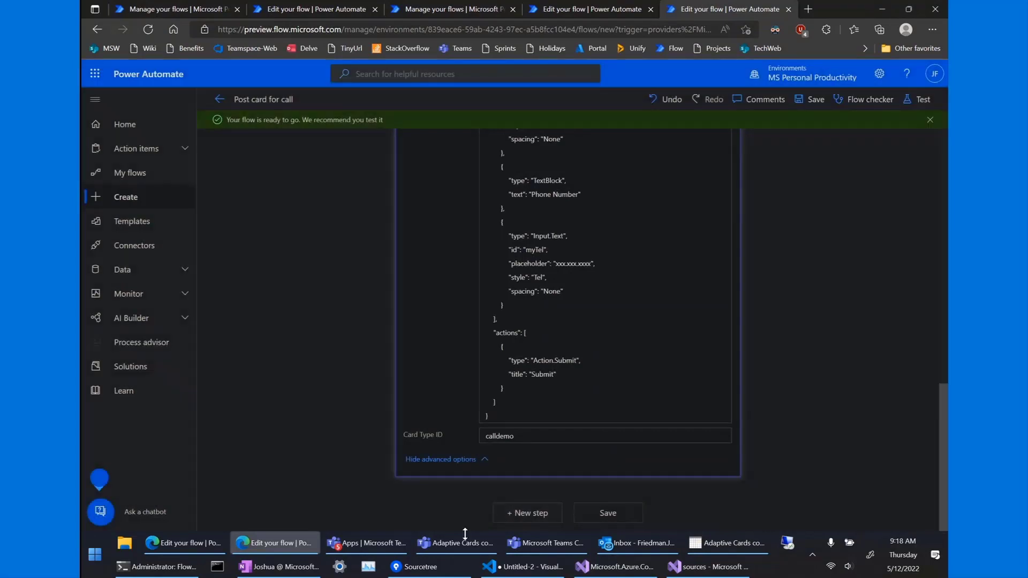
{"action": "left_click", "coordinate": [454, 544]}
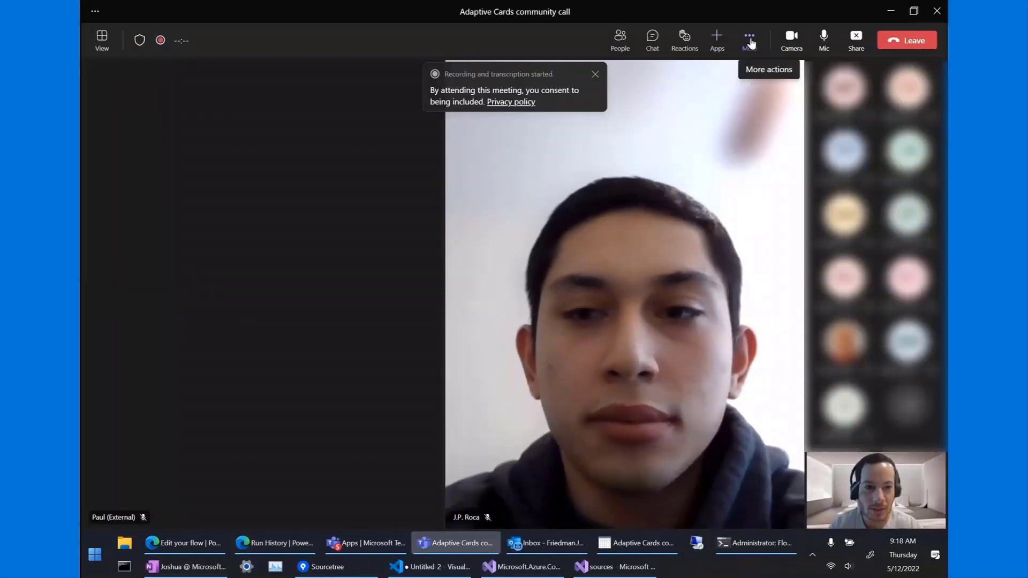
Open the meeting chat and compare it with the flow's successful run history.
{"action": "left_click", "coordinate": [651, 43]}
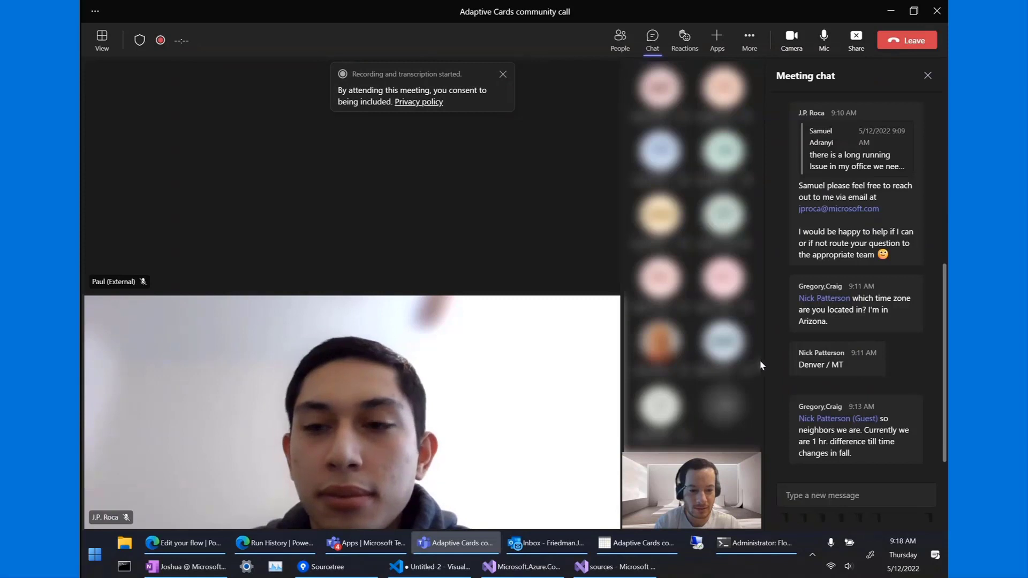
{"action": "left_click", "coordinate": [263, 543]}
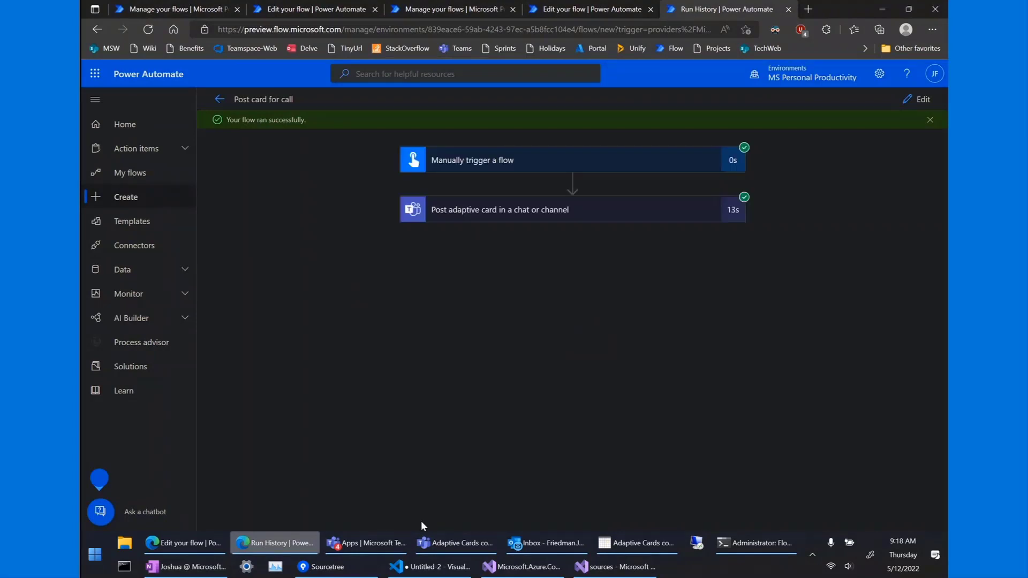
{"action": "left_click", "coordinate": [448, 543]}
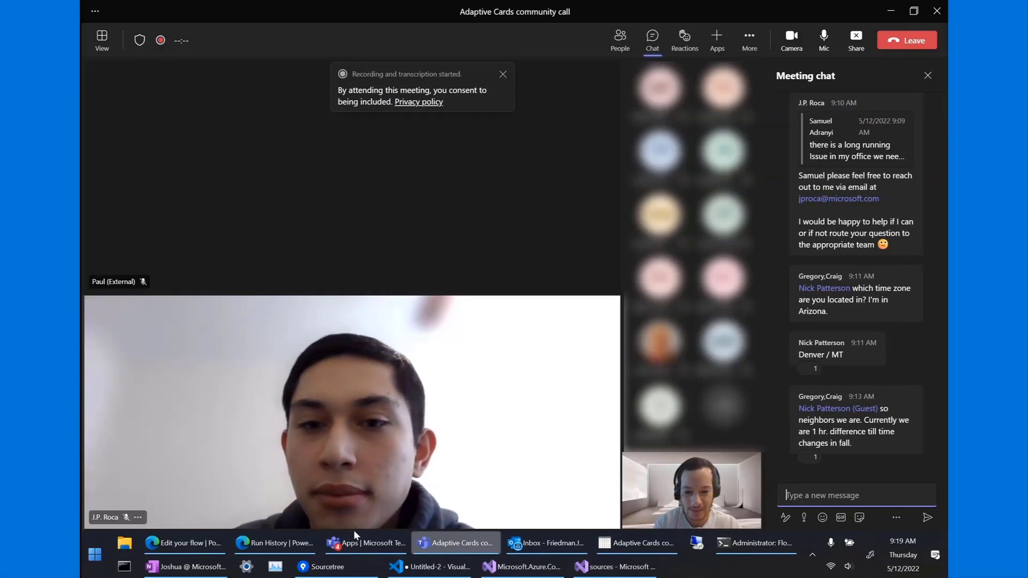
{"action": "left_click", "coordinate": [294, 542]}
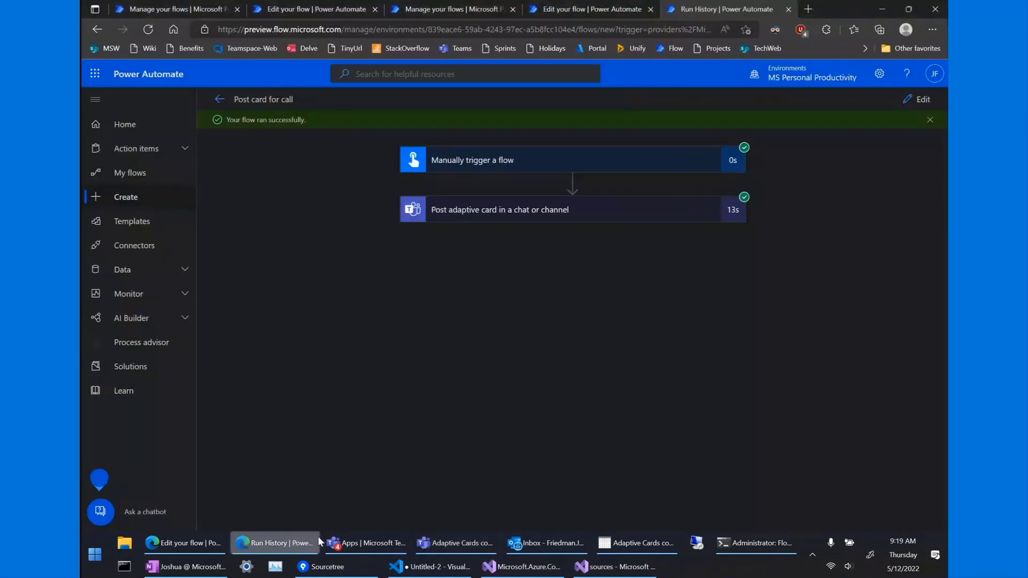
Inspect the 'Post adaptive card in a chat or channel' run inputs and outputs, then return to the Teams meeting.
{"action": "left_click", "coordinate": [537, 214]}
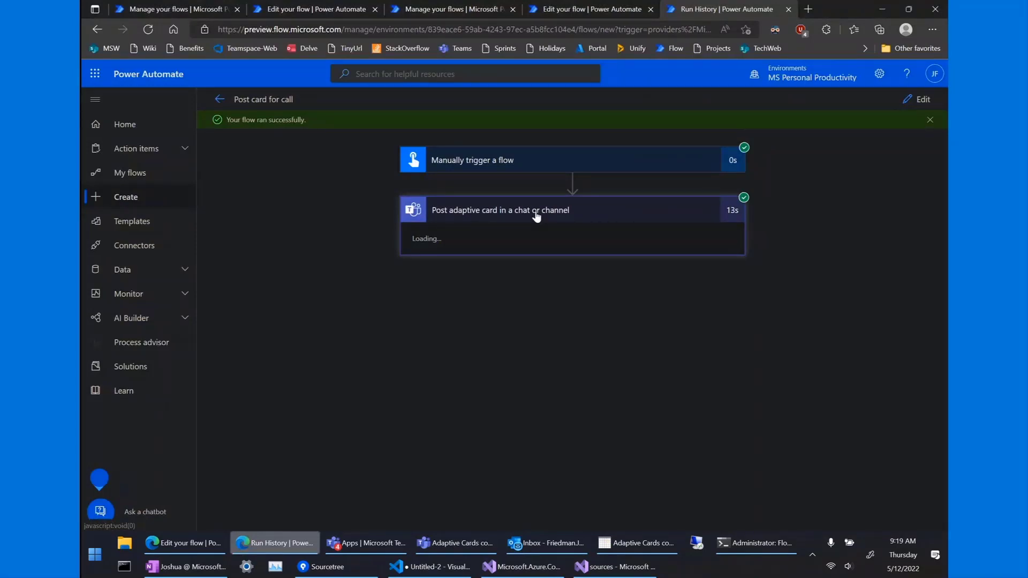
{"action": "scroll", "coordinate": [345, 428], "scroll_direction": "down", "scroll_amount": 2}
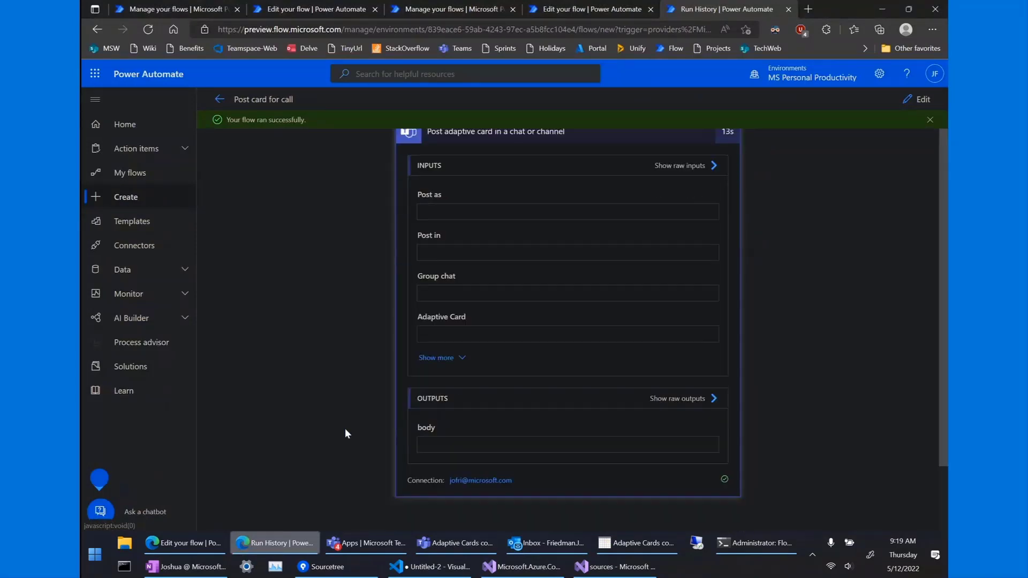
{"action": "scroll", "coordinate": [345, 428], "scroll_direction": "down", "scroll_amount": 2}
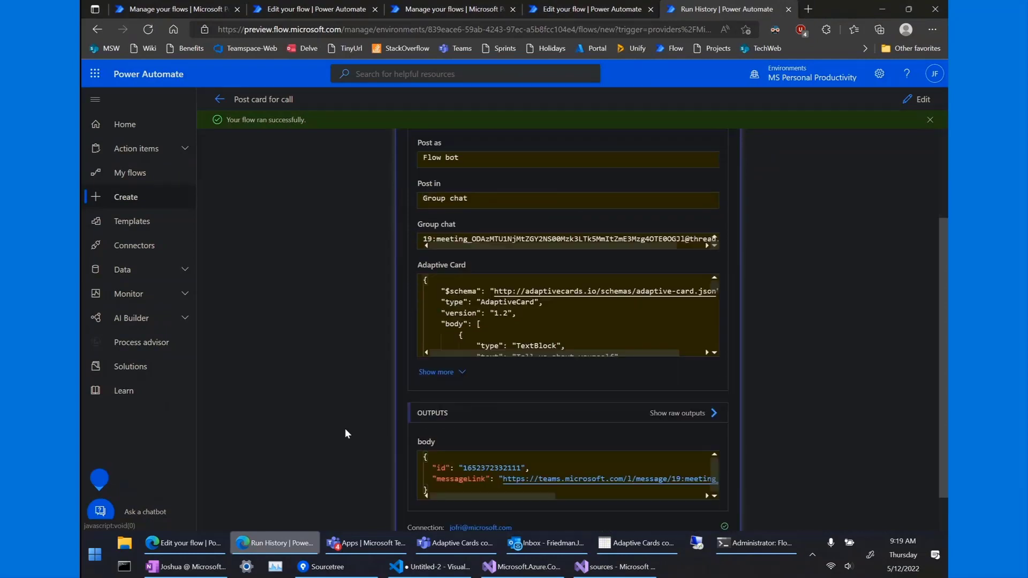
{"action": "scroll", "coordinate": [345, 434], "scroll_direction": "down", "scroll_amount": 1}
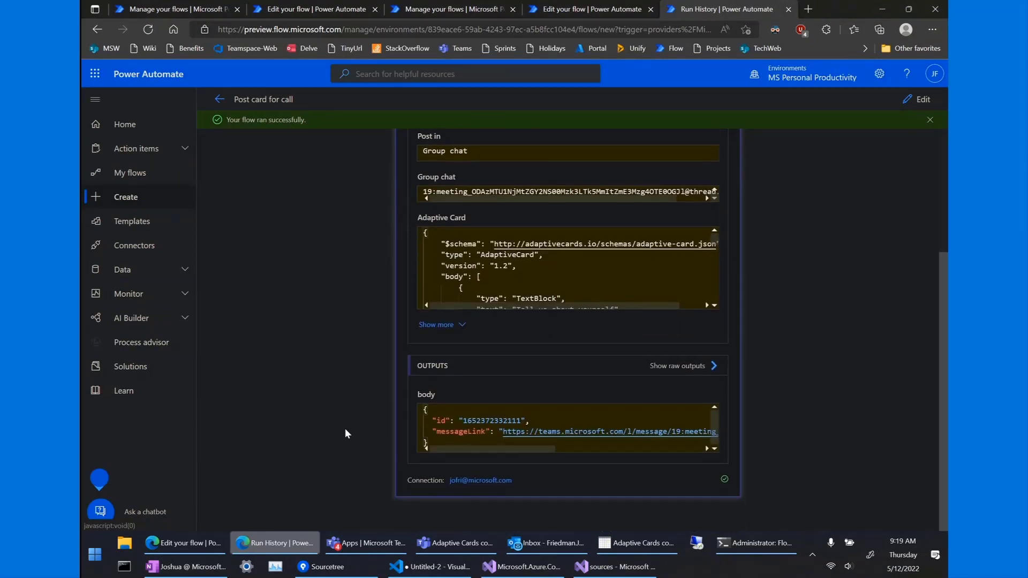
{"action": "left_click", "coordinate": [458, 542]}
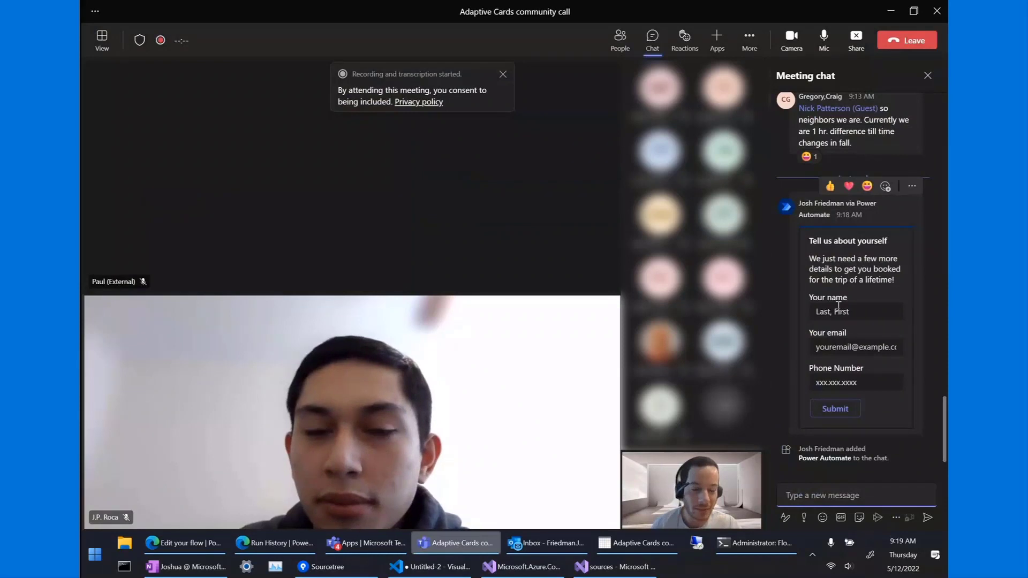
Fill the card's name ('test name'), email and phone fields with test values and submit it.
{"action": "left_click", "coordinate": [823, 314]}
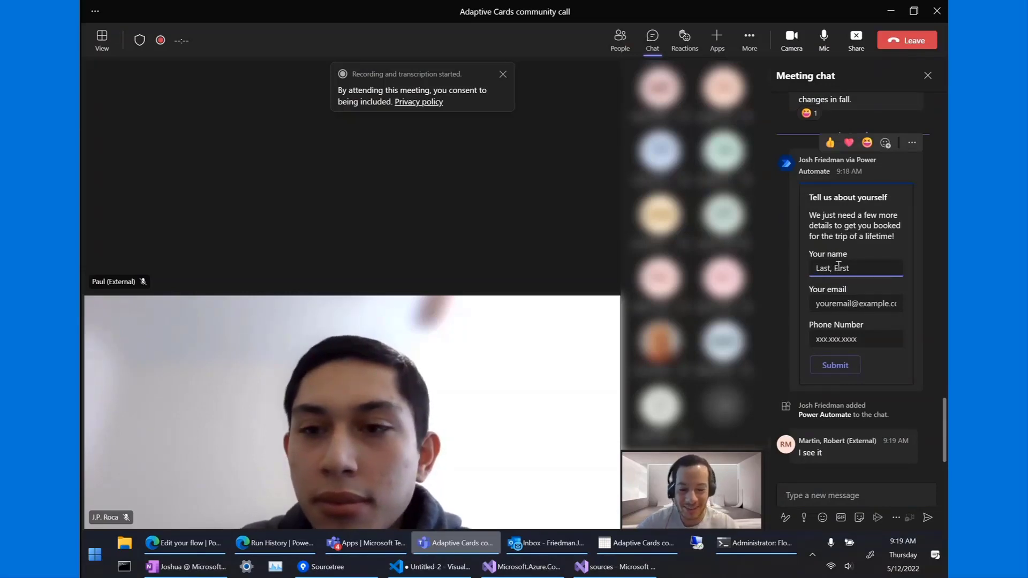
{"action": "type", "text": "test"}
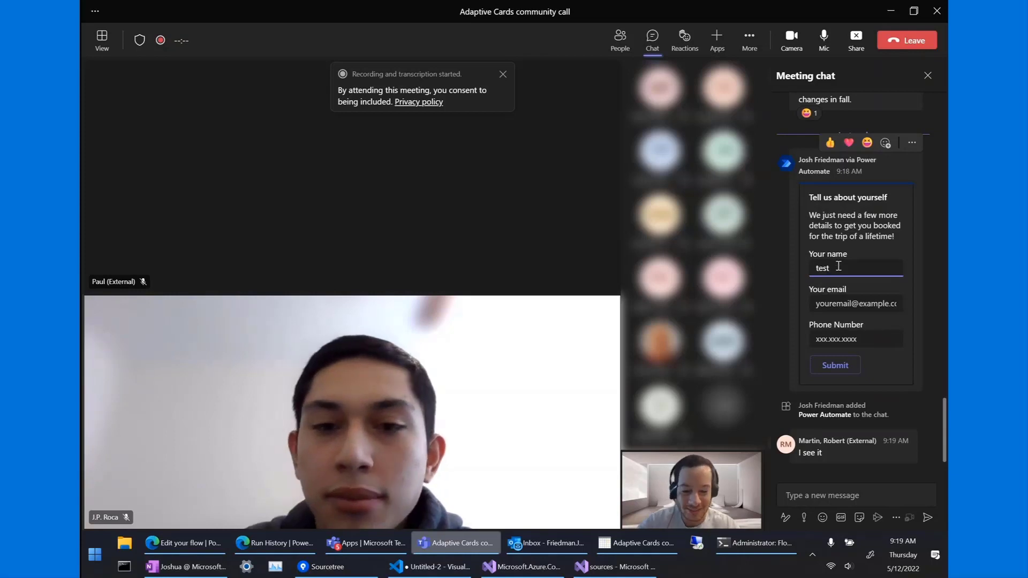
{"action": "type", "text": " name"}
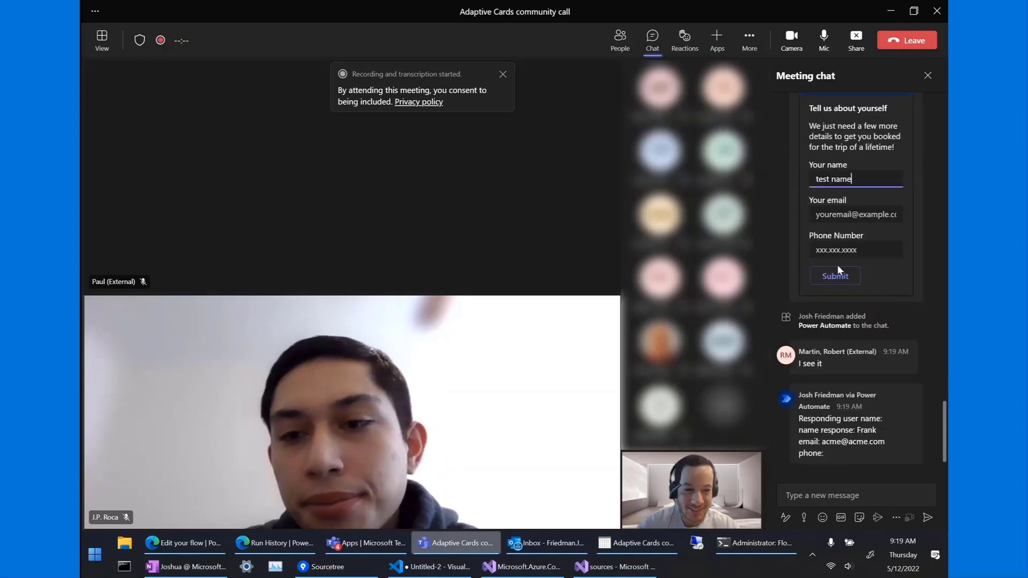
{"action": "left_click", "coordinate": [847, 214]}
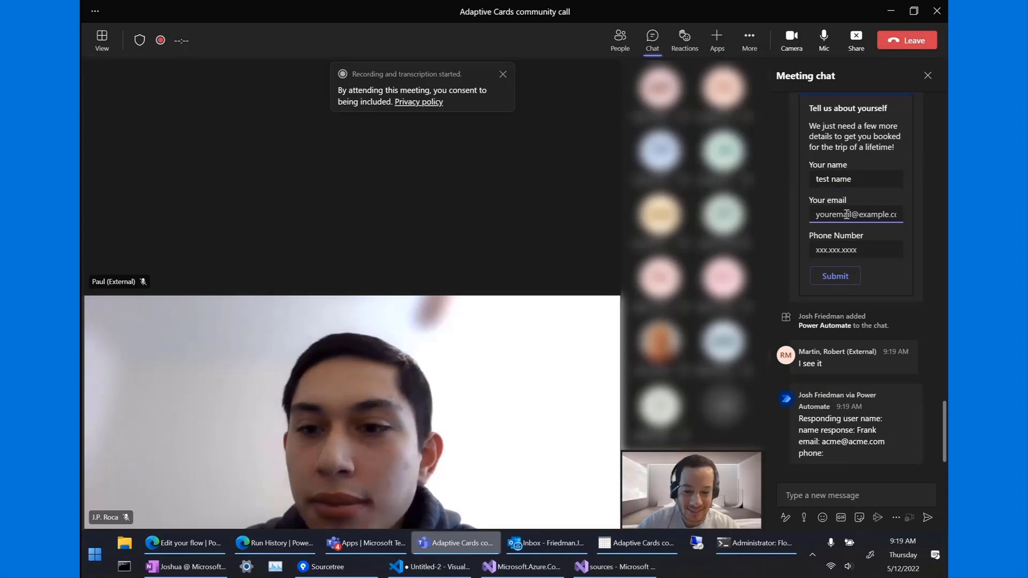
{"action": "type", "text": "test@test.com"}
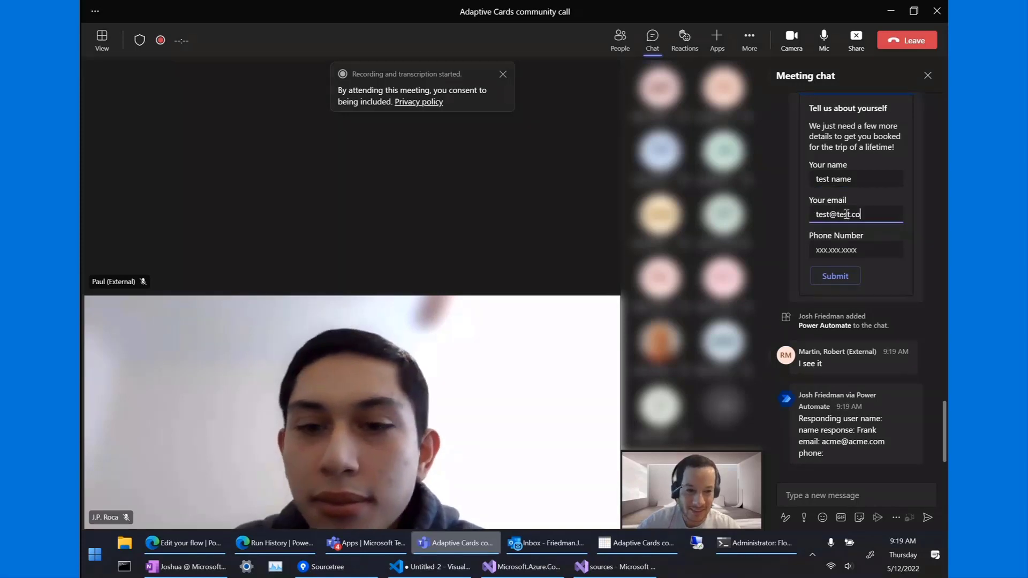
{"action": "left_click", "coordinate": [839, 248]}
{"action": "type", "text": "234234"}
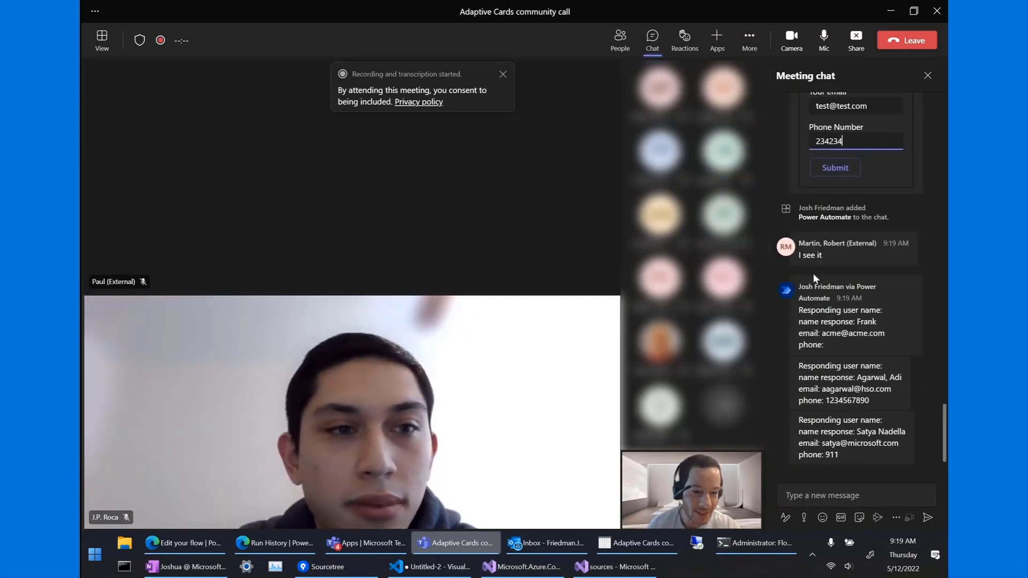
{"action": "left_click", "coordinate": [829, 169]}
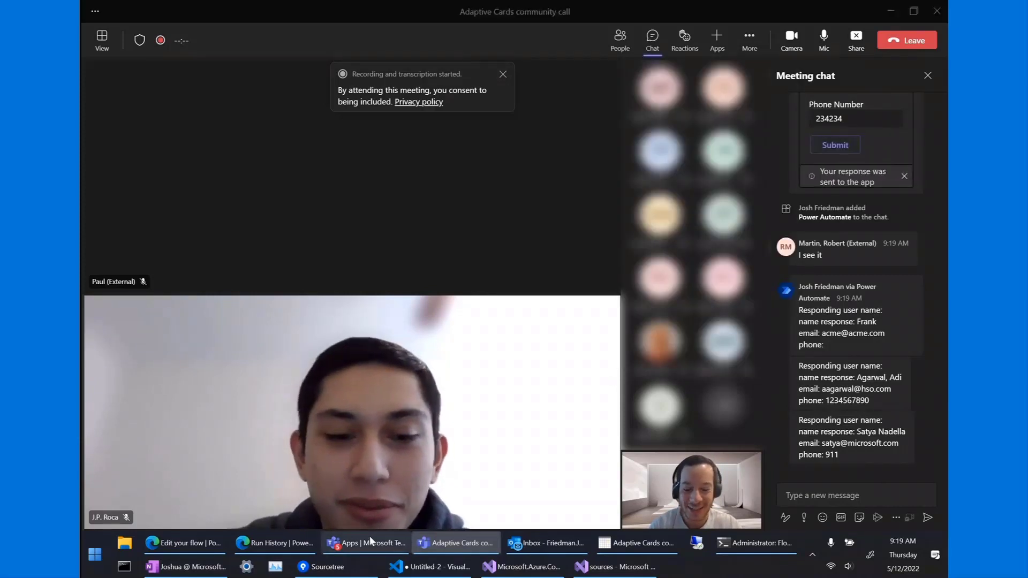
{"action": "left_click", "coordinate": [369, 536]}
Open the Post card for call flow from run history for editing.
{"action": "mouse_move", "coordinate": [248, 565]}
{"action": "left_click", "coordinate": [259, 546]}
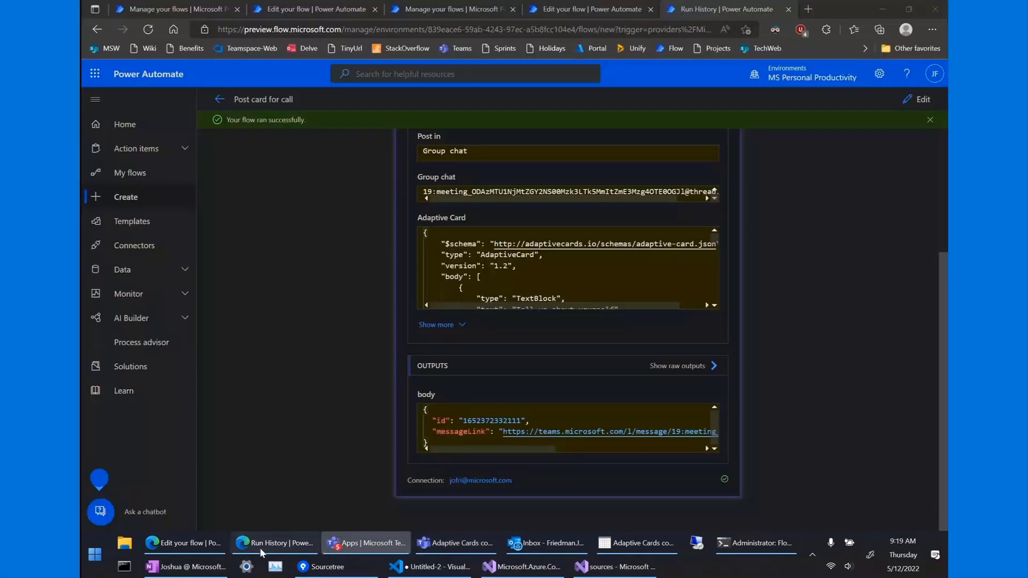
{"action": "left_click", "coordinate": [916, 99]}
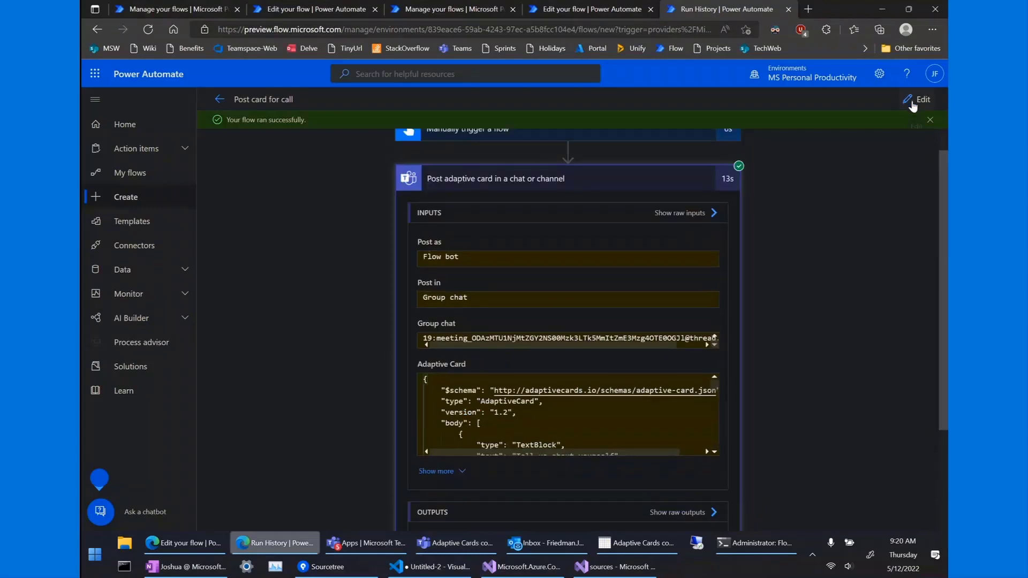
{"action": "scroll", "coordinate": [491, 349], "scroll_direction": "down", "scroll_amount": 2}
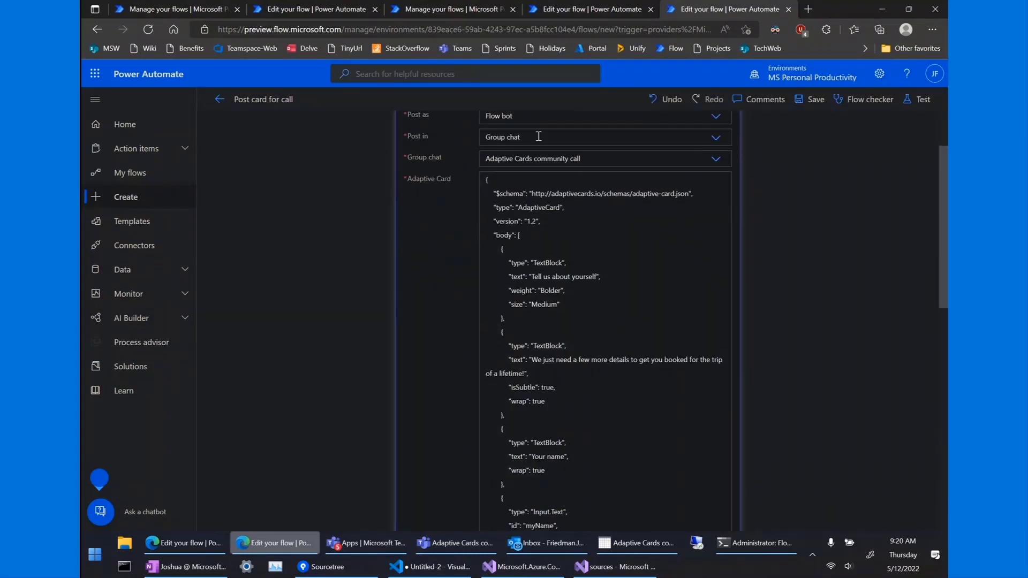
In the Communit call response handler flow, select the Card Type Id value calldemo and review the echo message.
{"action": "left_click", "coordinate": [580, 9]}
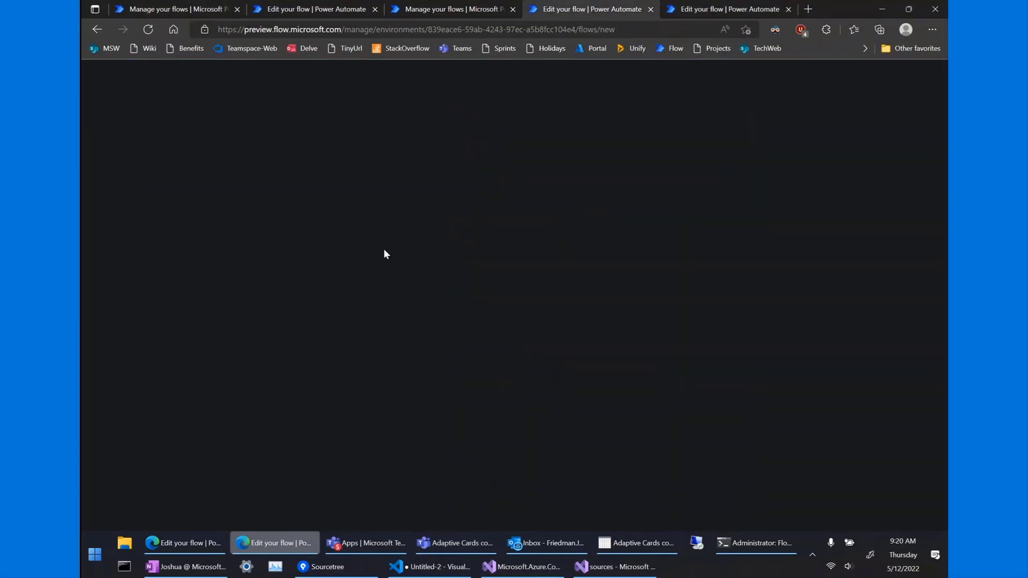
{"action": "scroll", "coordinate": [519, 170], "scroll_direction": "up", "scroll_amount": 10}
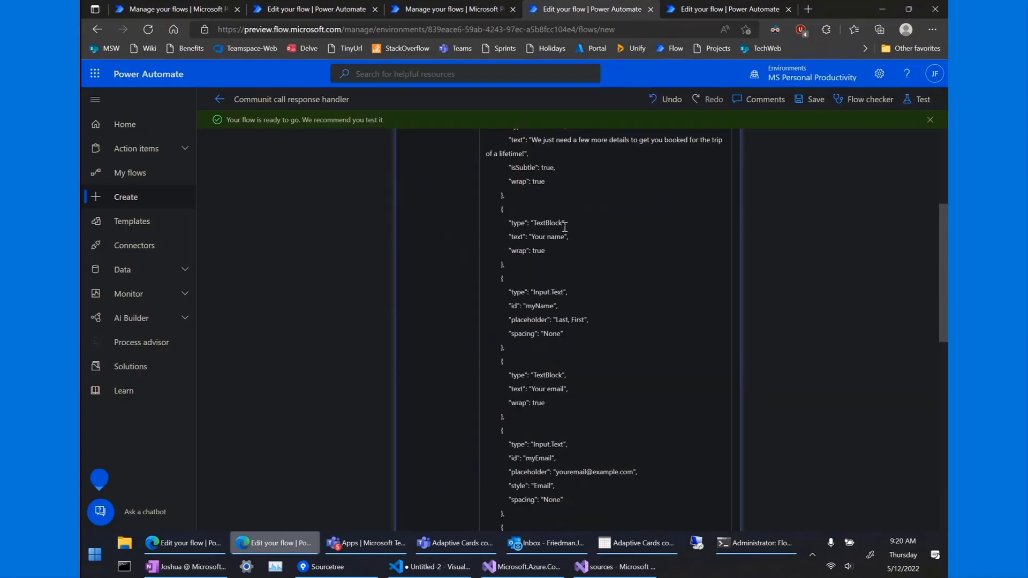
{"action": "scroll", "coordinate": [505, 241], "scroll_direction": "down", "scroll_amount": 10}
{"action": "double_click", "coordinate": [505, 244]}
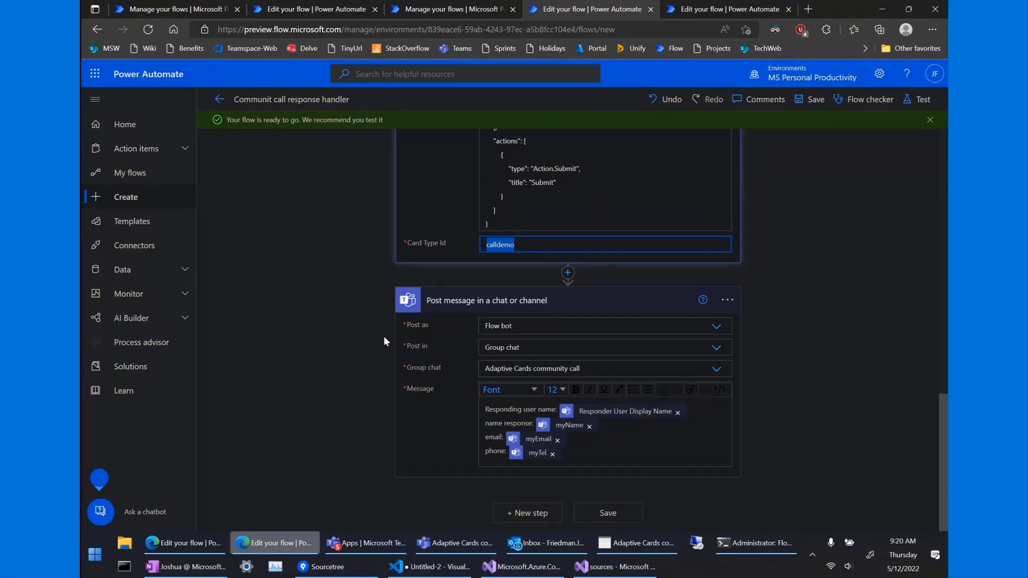
{"action": "scroll", "coordinate": [354, 280], "scroll_direction": "up", "scroll_amount": 1}
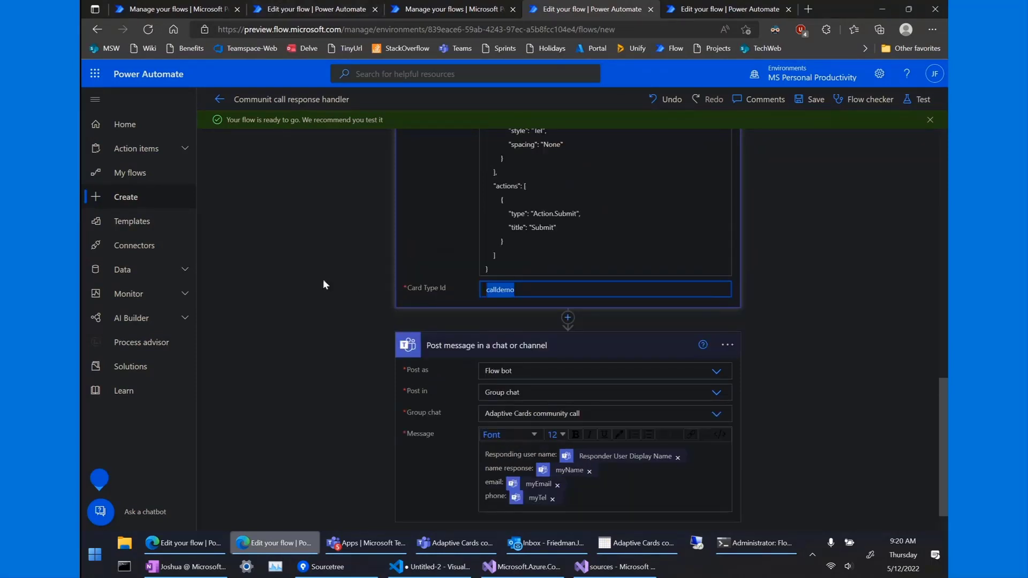
{"action": "scroll", "coordinate": [323, 279], "scroll_direction": "up", "scroll_amount": 1}
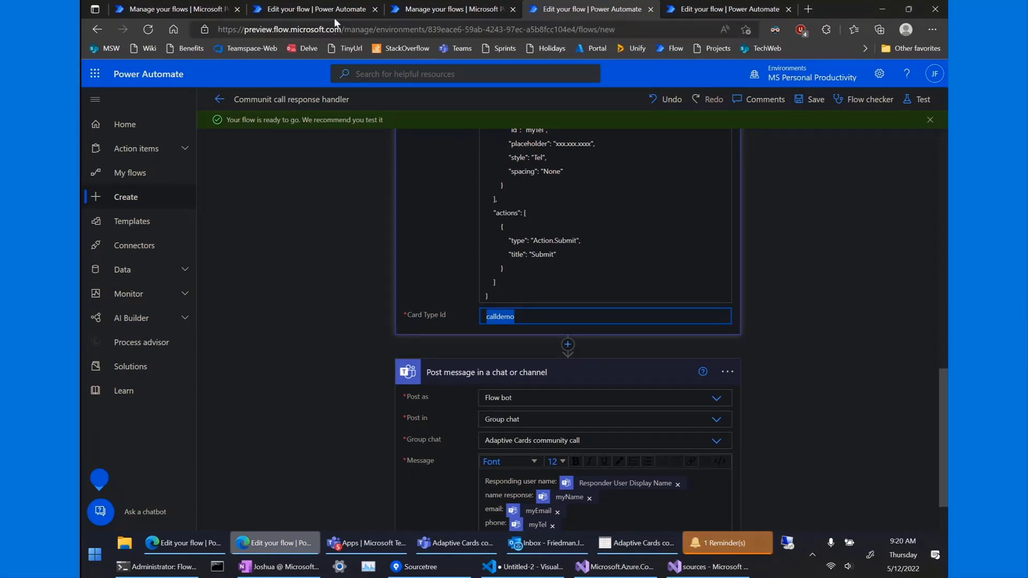
{"action": "scroll", "coordinate": [343, 233], "scroll_direction": "down", "scroll_amount": 2}
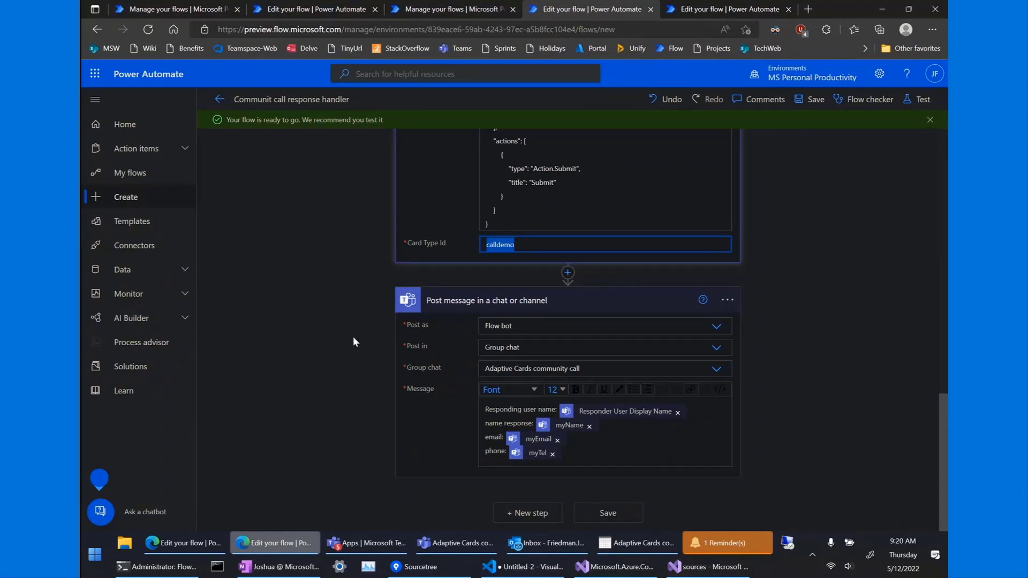
Review the echoed name, email and phone responses in the meeting chat, then minimize the meeting.
{"action": "left_click", "coordinate": [455, 543]}
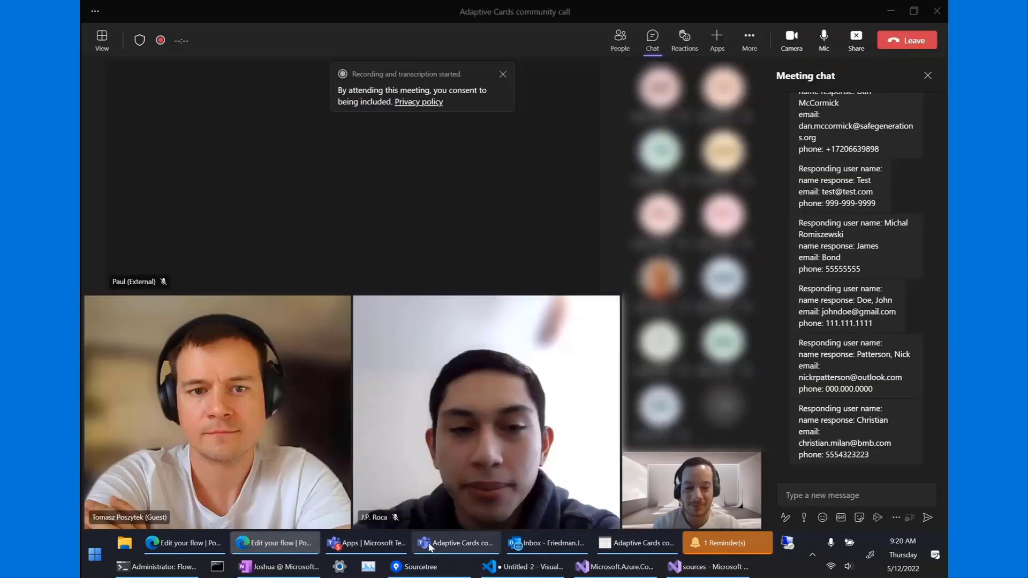
{"action": "mouse_move", "coordinate": [854, 311]}
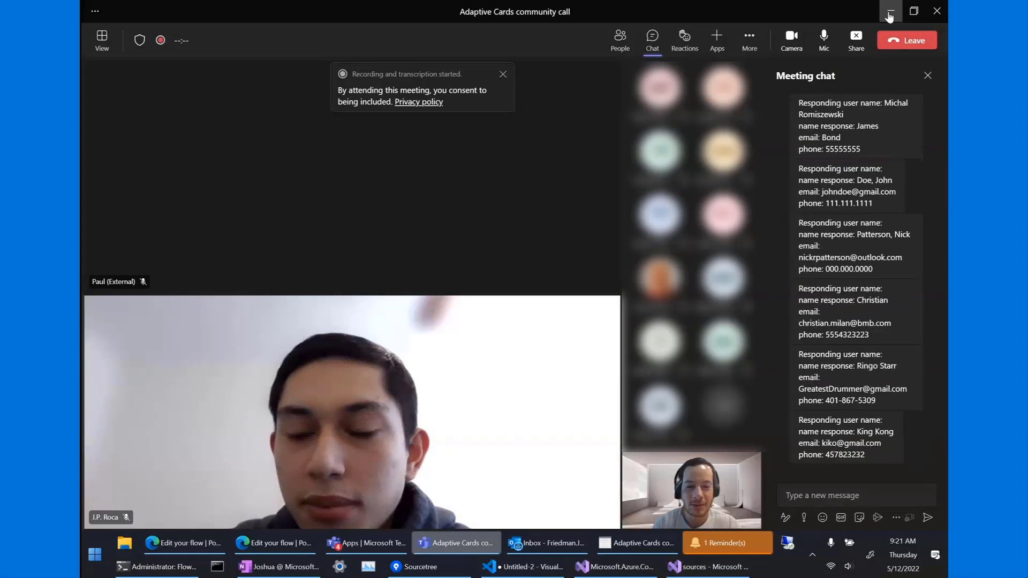
{"action": "left_click", "coordinate": [889, 16]}
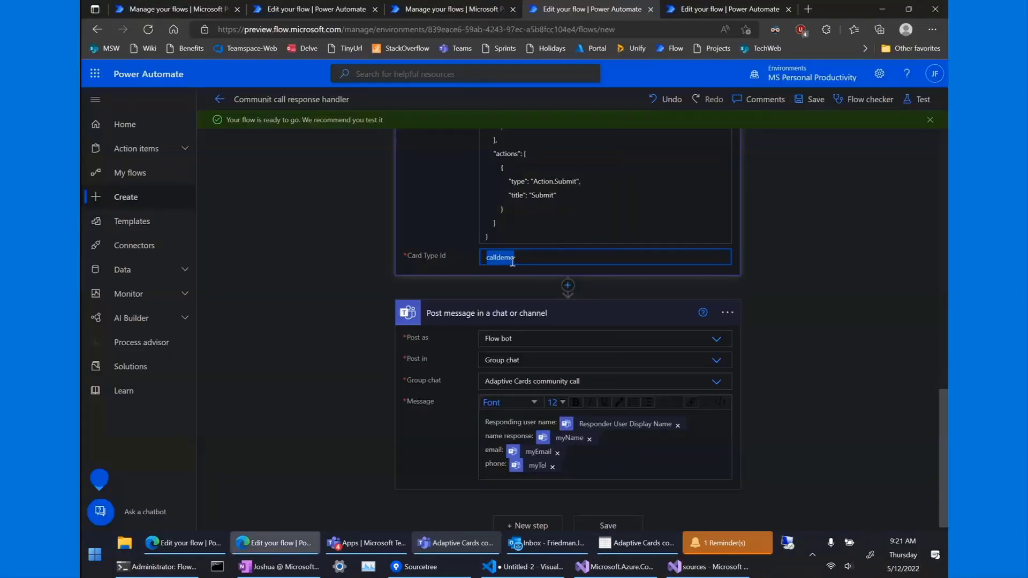
Look over the response handler and Post card for call flows unchanged, then bring the Teams meeting back.
{"action": "scroll", "coordinate": [445, 259], "scroll_direction": "up", "scroll_amount": 2}
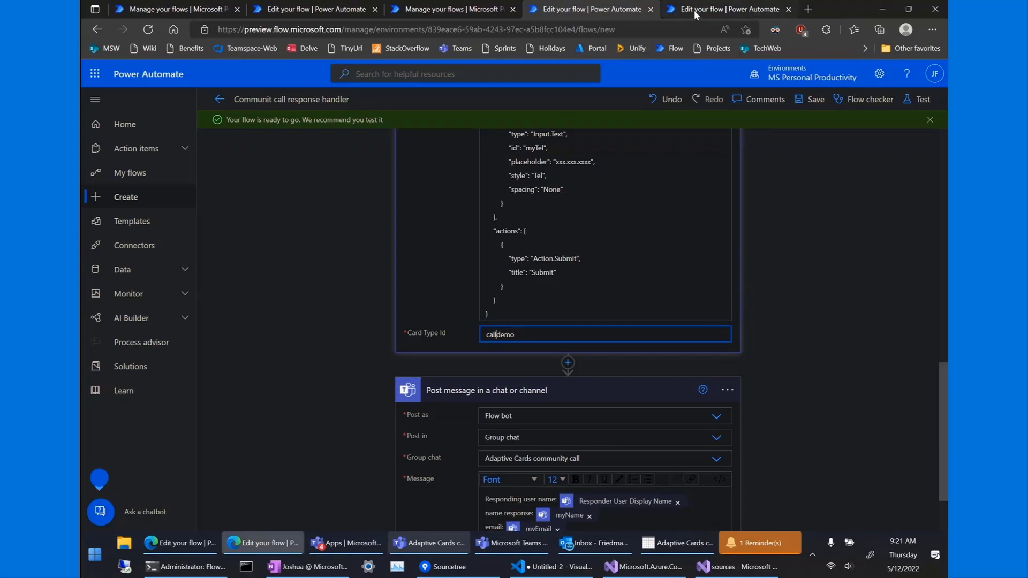
{"action": "scroll", "coordinate": [477, 328], "scroll_direction": "up", "scroll_amount": 4}
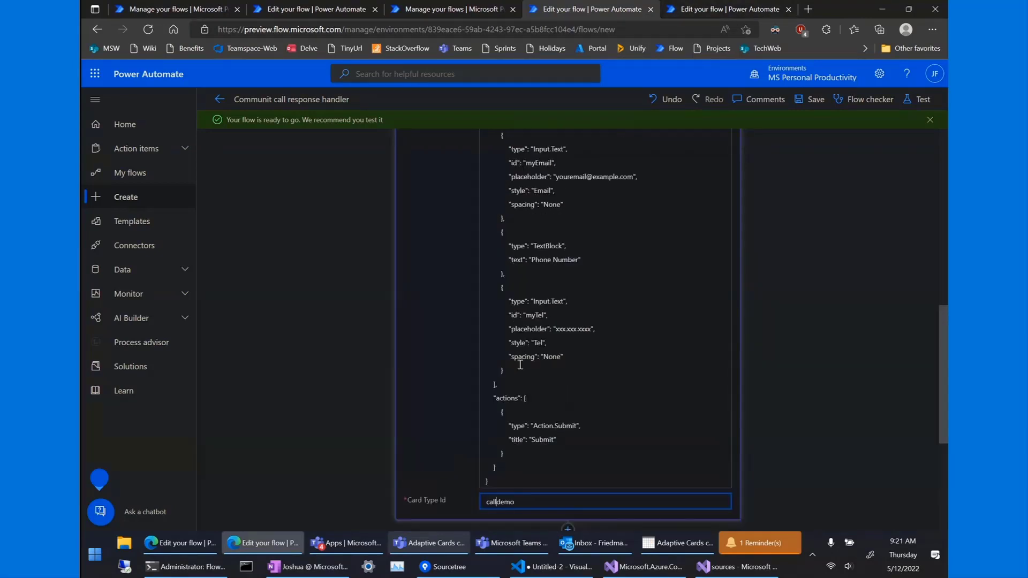
{"action": "scroll", "coordinate": [520, 365], "scroll_direction": "down", "scroll_amount": 2}
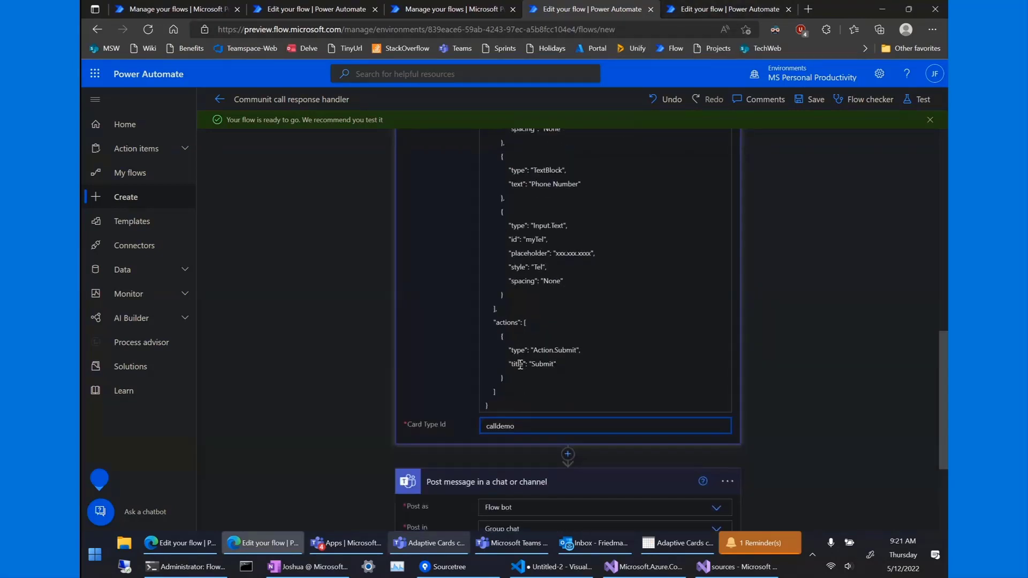
{"action": "left_click", "coordinate": [700, 9]}
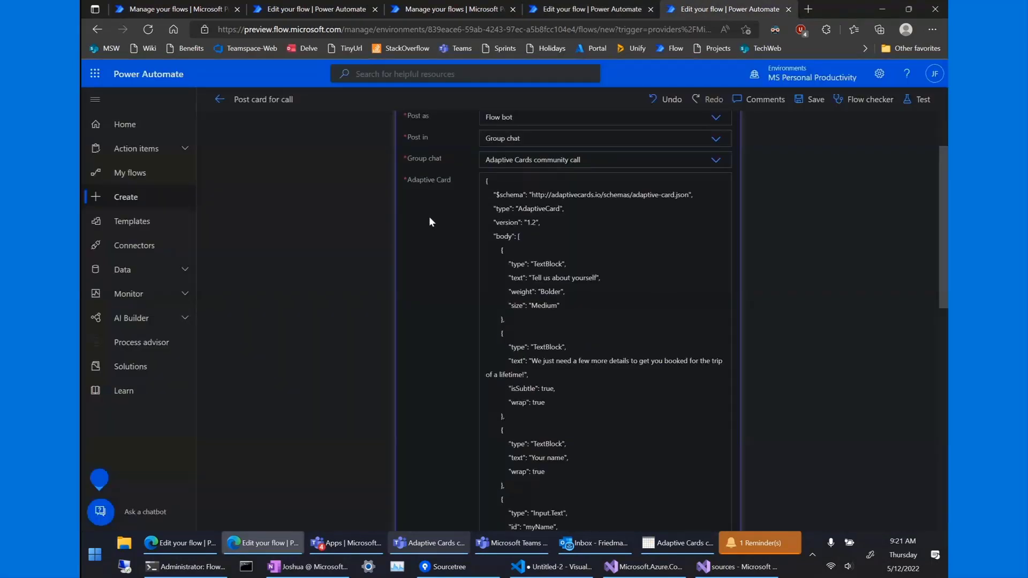
{"action": "left_click", "coordinate": [594, 9]}
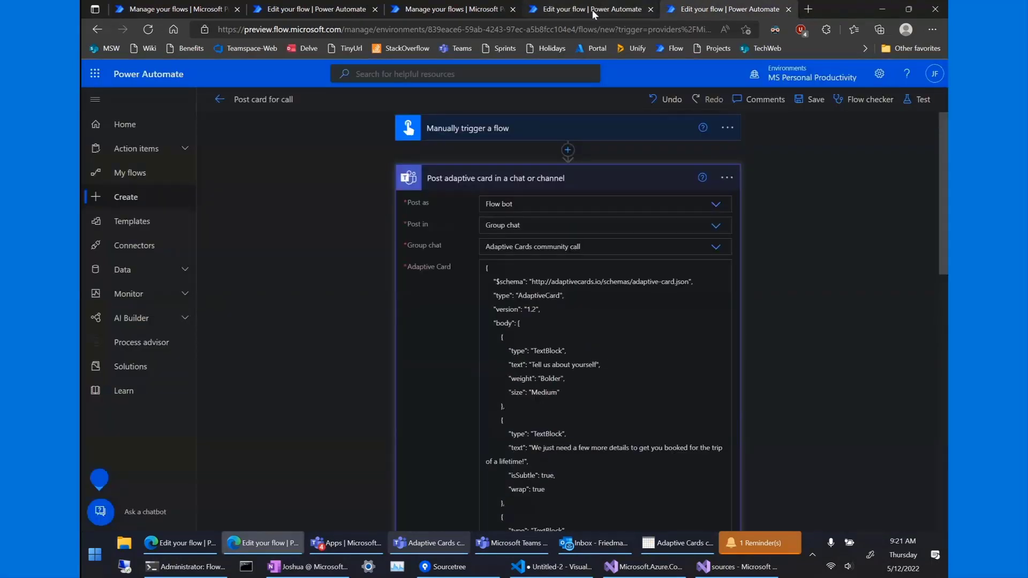
{"action": "scroll", "coordinate": [432, 214], "scroll_direction": "up", "scroll_amount": 3}
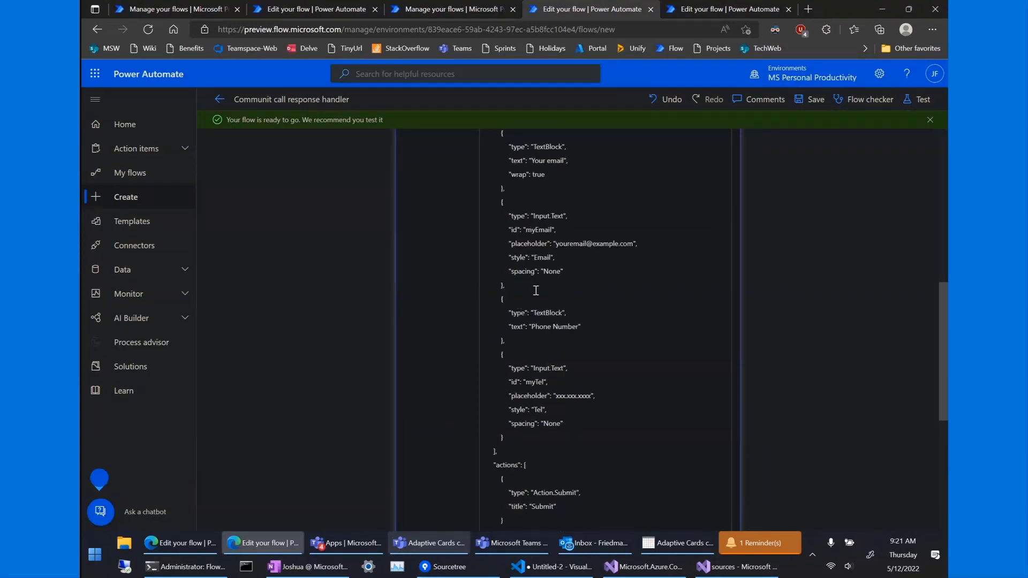
{"action": "scroll", "coordinate": [538, 250], "scroll_direction": "down", "scroll_amount": 4}
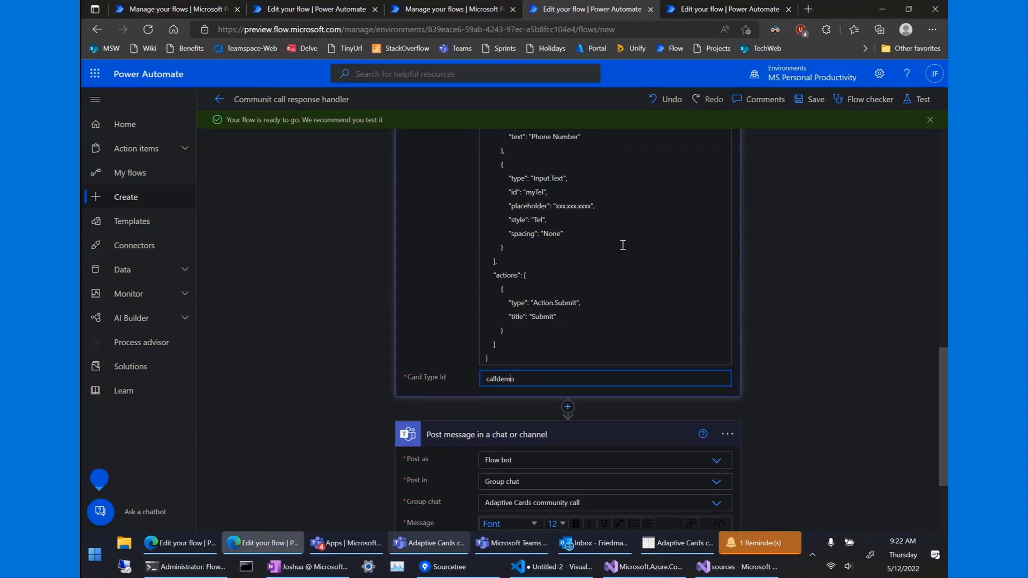
{"action": "scroll", "coordinate": [388, 294], "scroll_direction": "up", "scroll_amount": 1}
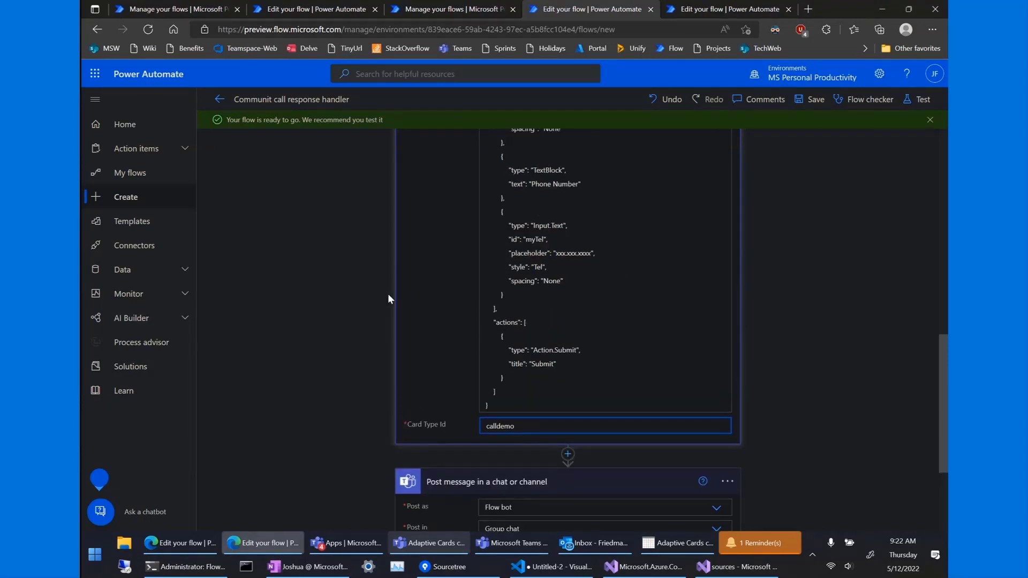
{"action": "left_click", "coordinate": [441, 548]}
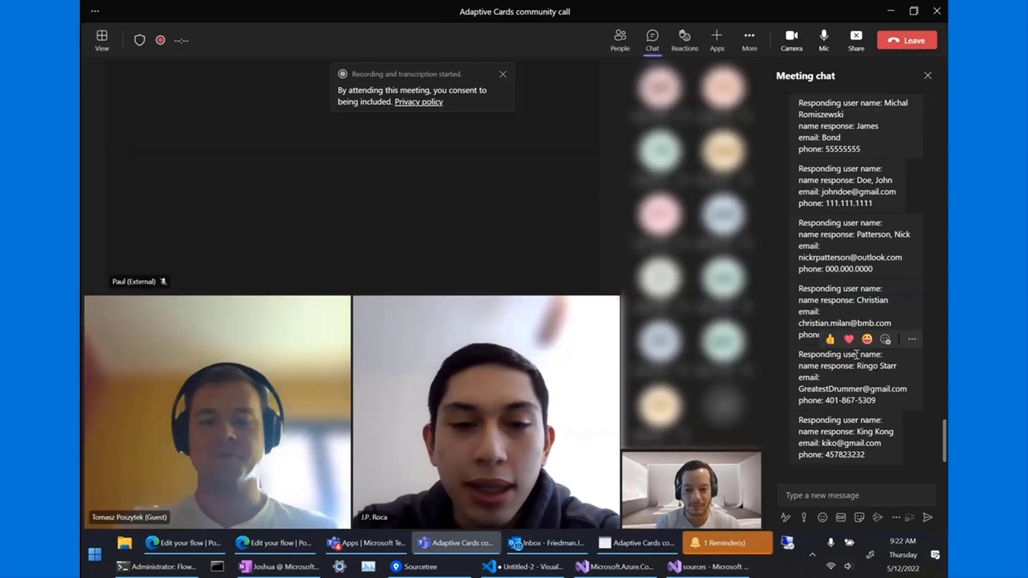
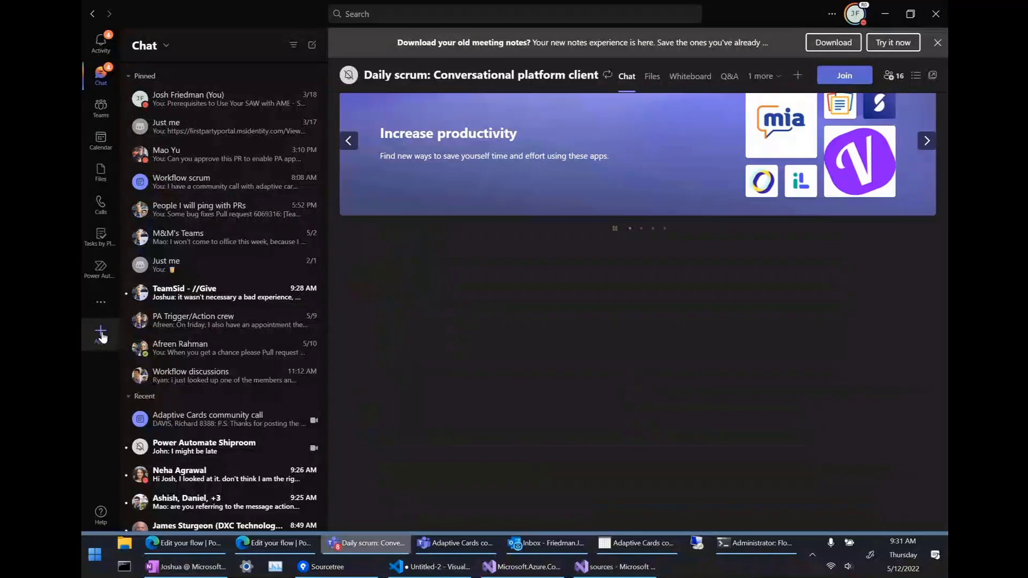
From Teams Apps > Workflows, pick the Instant 'Create a Planner task from a message' template.
{"action": "left_click", "coordinate": [100, 335]}
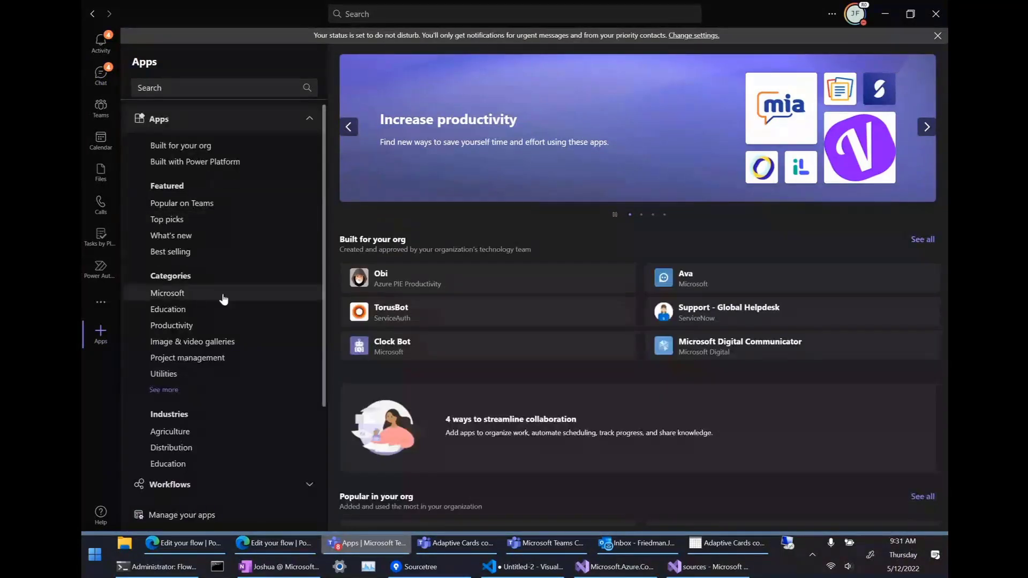
{"action": "left_click", "coordinate": [220, 485]}
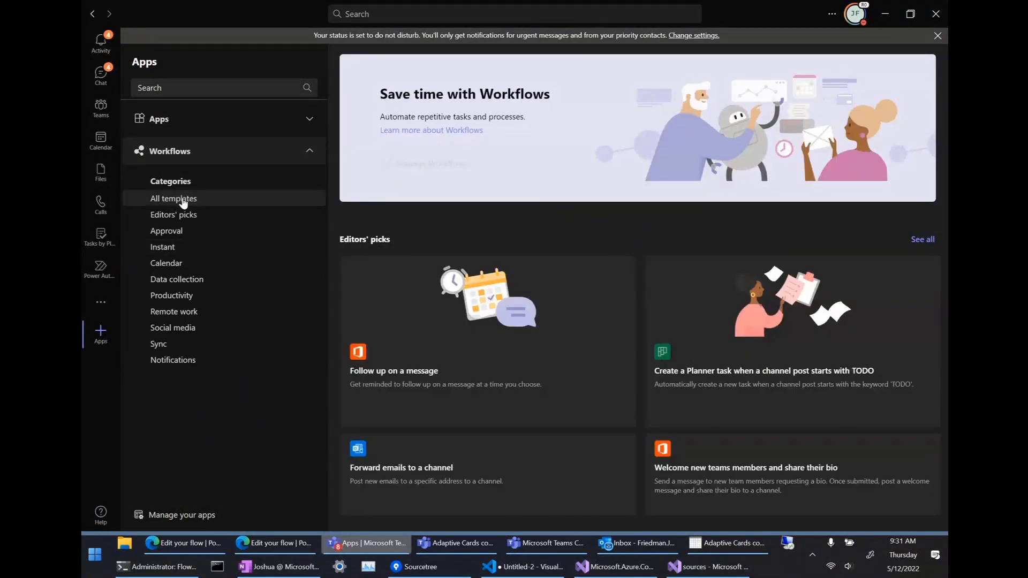
{"action": "scroll", "coordinate": [546, 411], "scroll_direction": "down", "scroll_amount": 2}
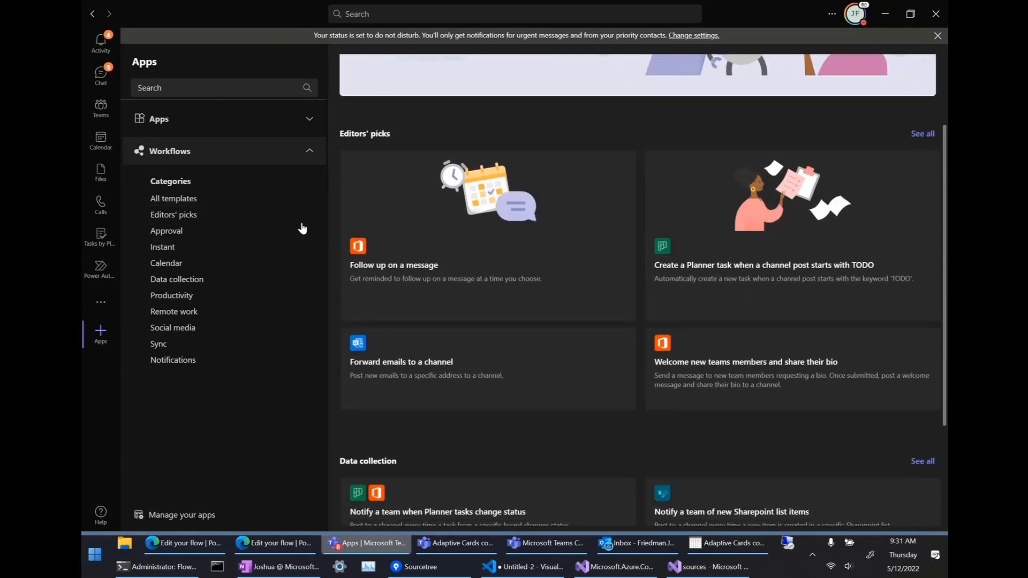
{"action": "scroll", "coordinate": [722, 260], "scroll_direction": "down", "scroll_amount": 1}
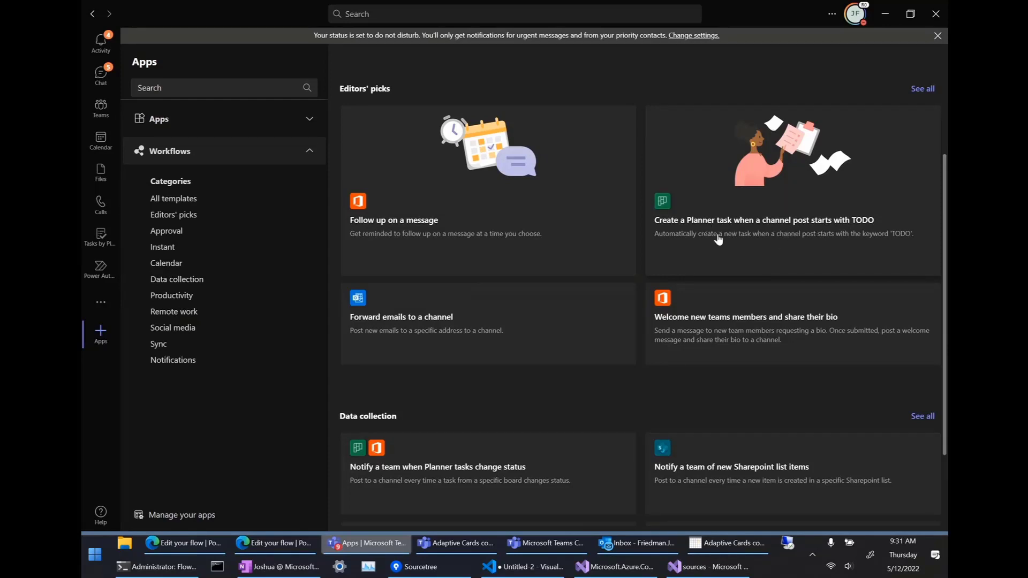
{"action": "scroll", "coordinate": [767, 209], "scroll_direction": "down", "scroll_amount": 2}
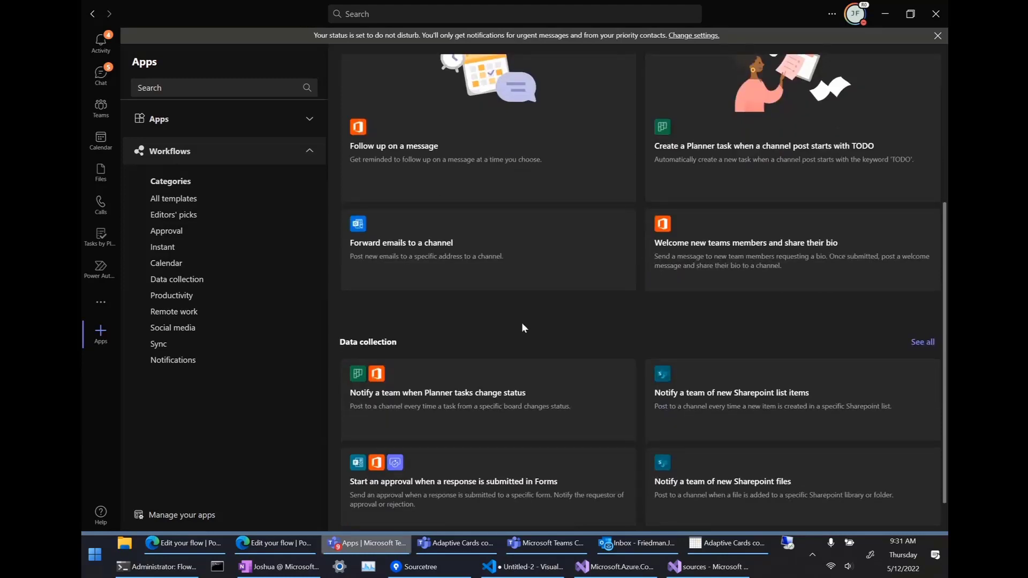
{"action": "scroll", "coordinate": [522, 324], "scroll_direction": "down", "scroll_amount": 1}
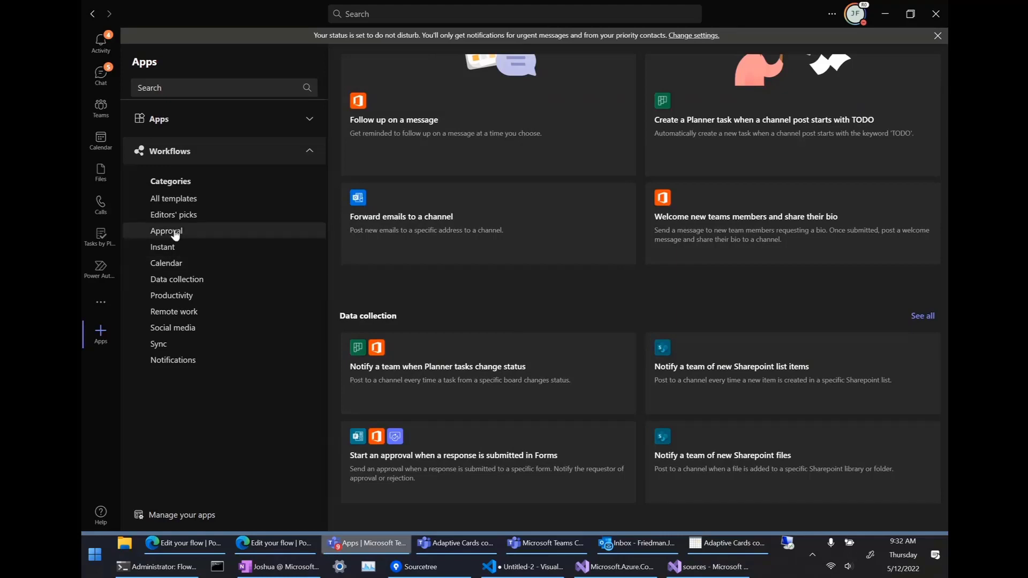
{"action": "left_click", "coordinate": [167, 248]}
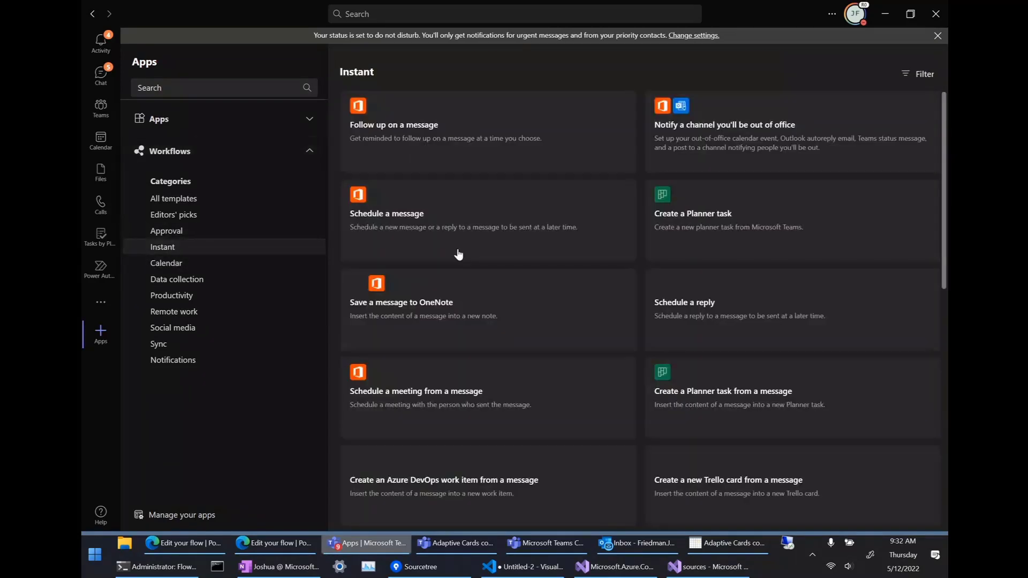
{"action": "scroll", "coordinate": [564, 307], "scroll_direction": "down", "scroll_amount": 1}
{"action": "scroll", "coordinate": [565, 309], "scroll_direction": "up", "scroll_amount": 1}
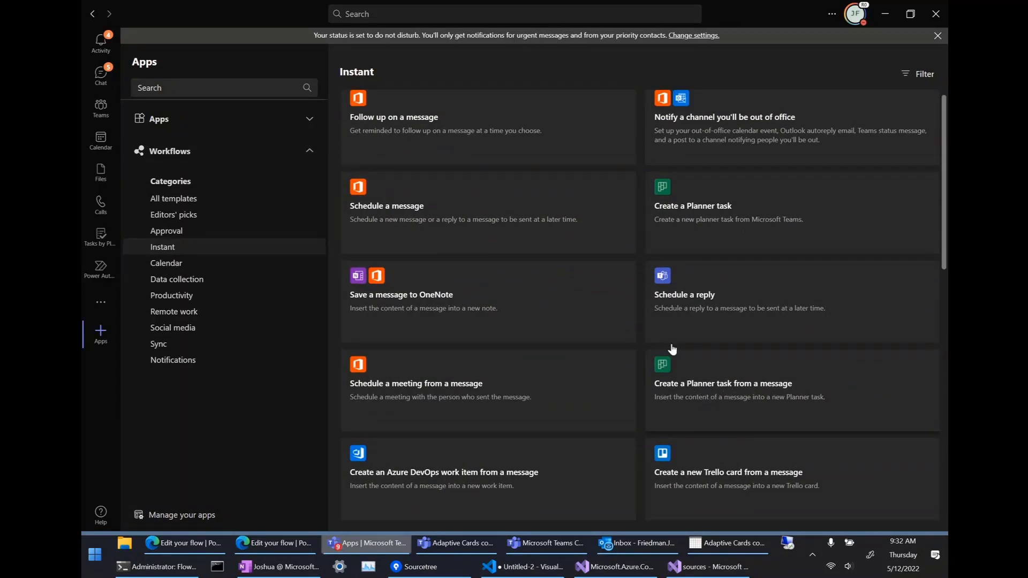
{"action": "left_click", "coordinate": [710, 386]}
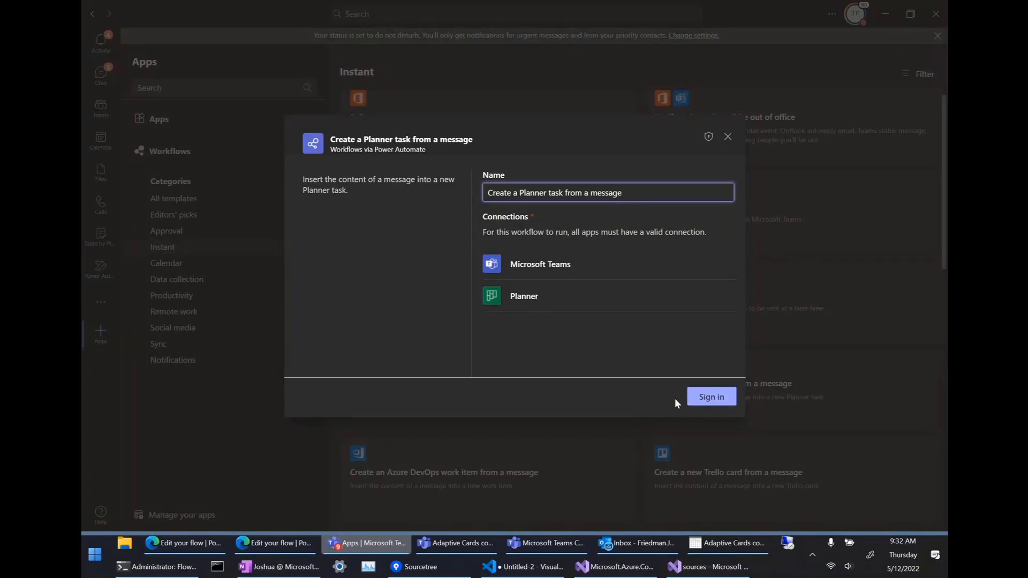
Sign in to the Teams and Planner connections, find no plans listed, and close the setup.
{"action": "left_click", "coordinate": [696, 397]}
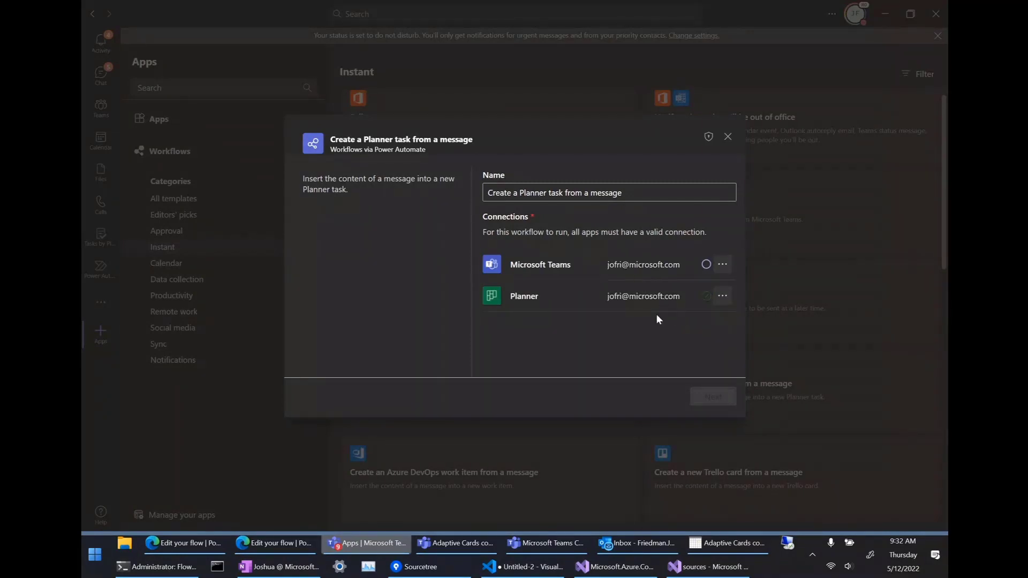
{"action": "left_click", "coordinate": [706, 396]}
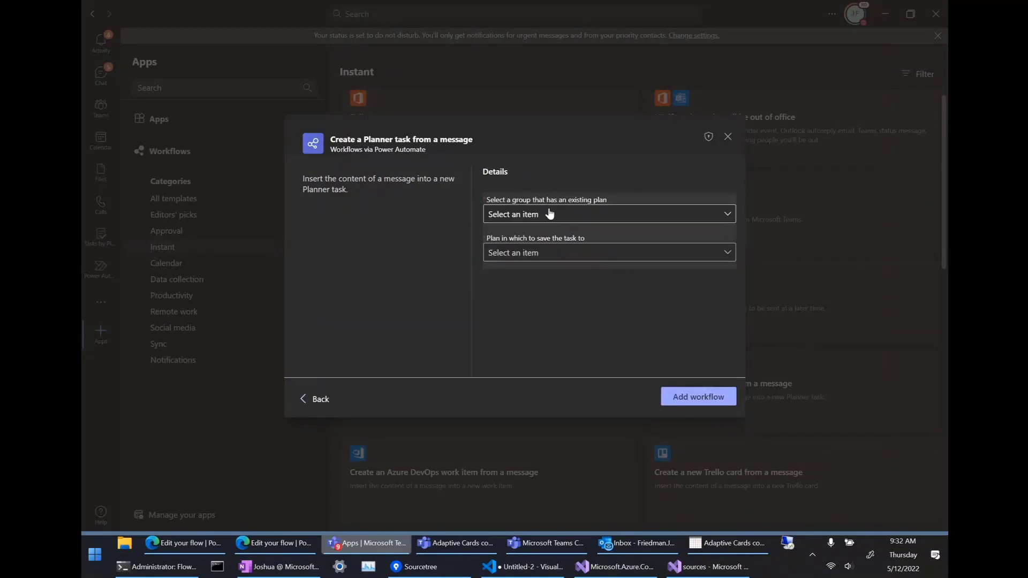
{"action": "left_click", "coordinate": [541, 215]}
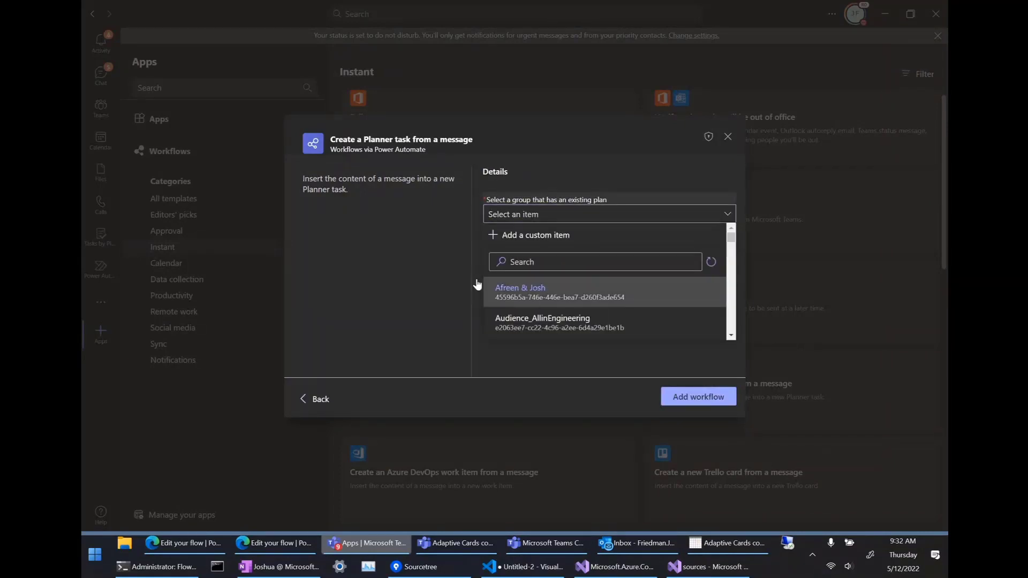
{"action": "left_click", "coordinate": [439, 236]}
{"action": "left_click", "coordinate": [547, 251]}
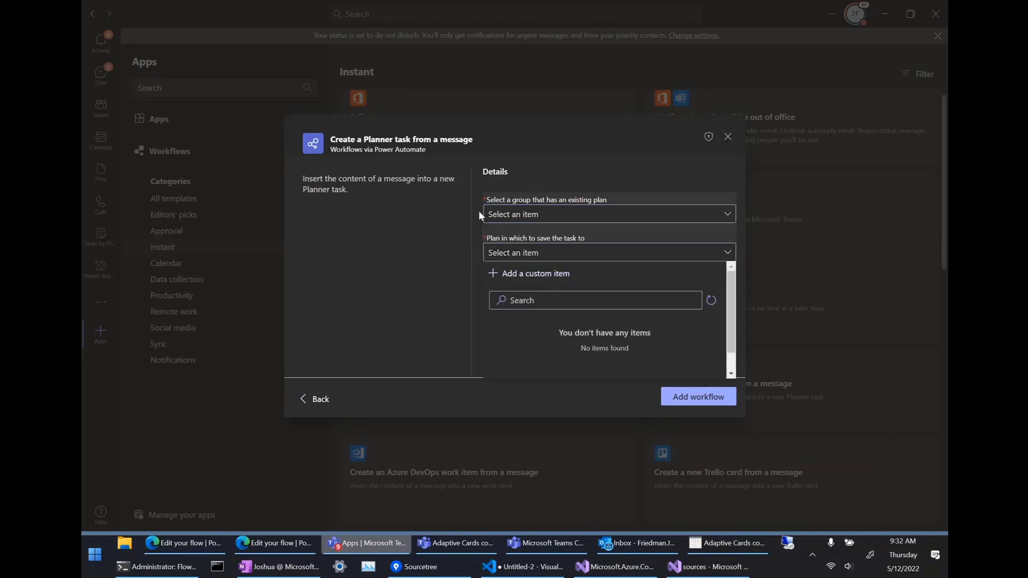
{"action": "left_click", "coordinate": [442, 254]}
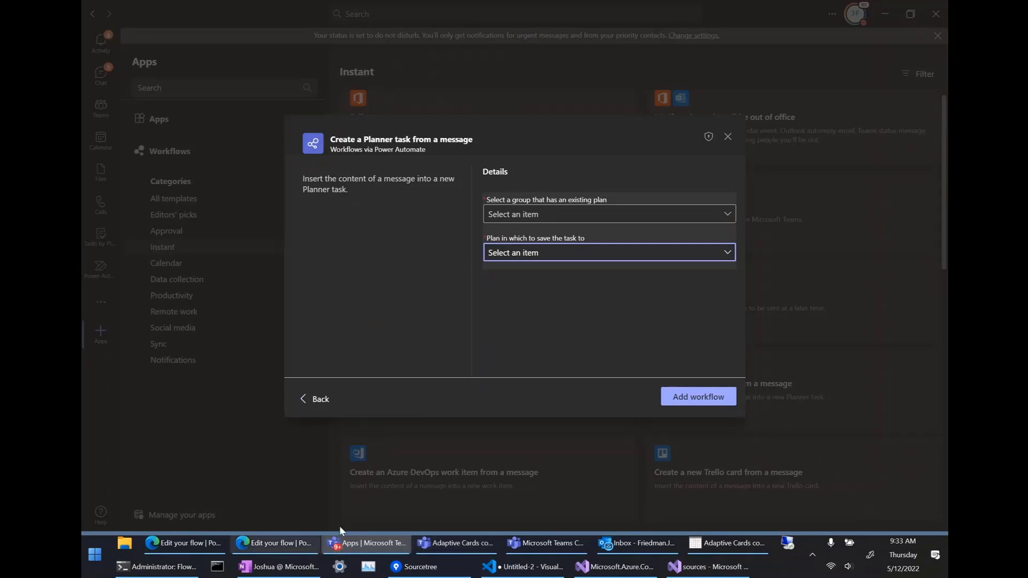
{"action": "left_click", "coordinate": [727, 139]}
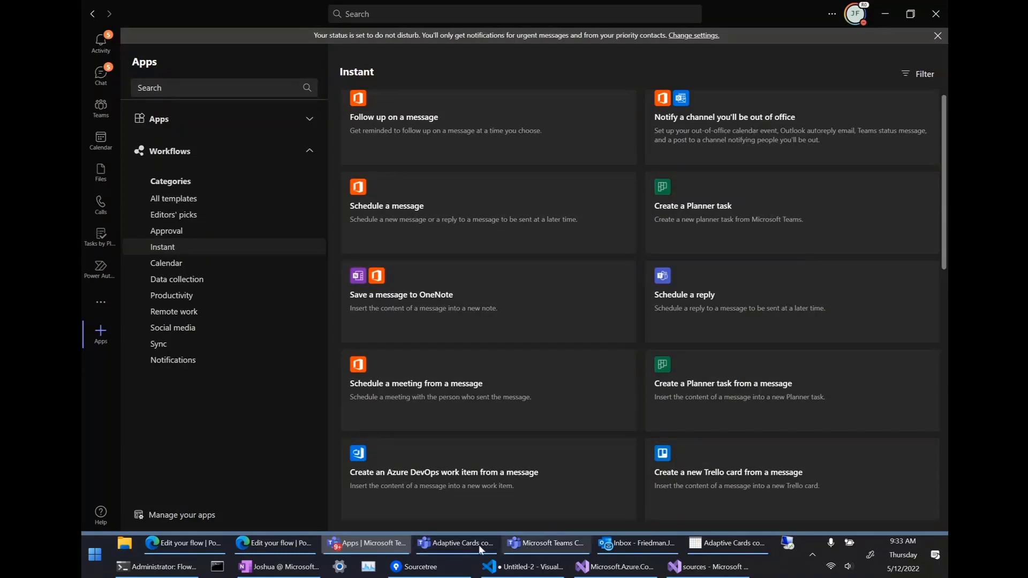
Bring the Adaptive Cards community call meeting window to the front.
{"action": "left_click", "coordinate": [525, 544]}
{"action": "left_click", "coordinate": [466, 544]}
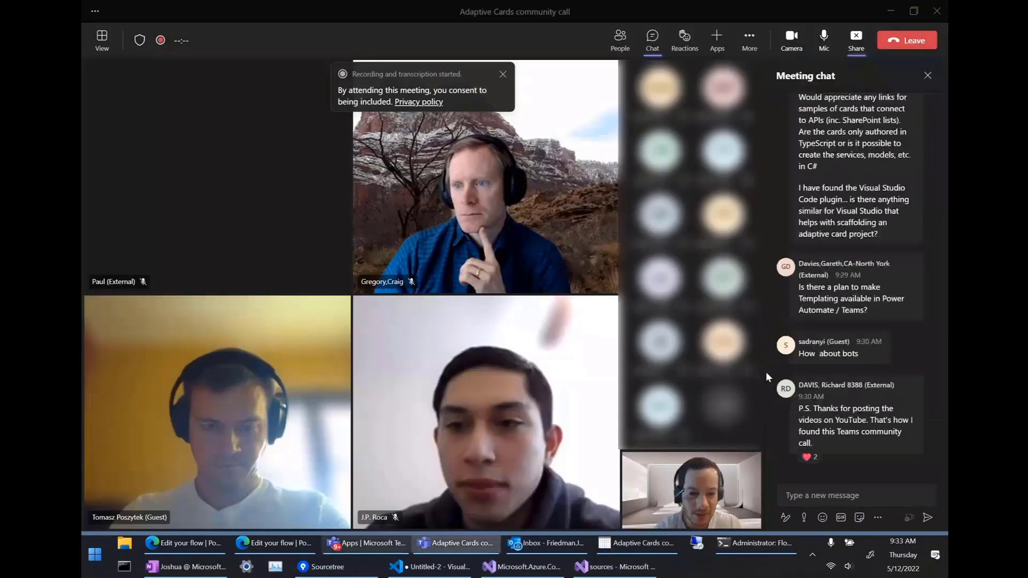
{"action": "scroll", "coordinate": [898, 275], "scroll_direction": "up", "scroll_amount": 5}
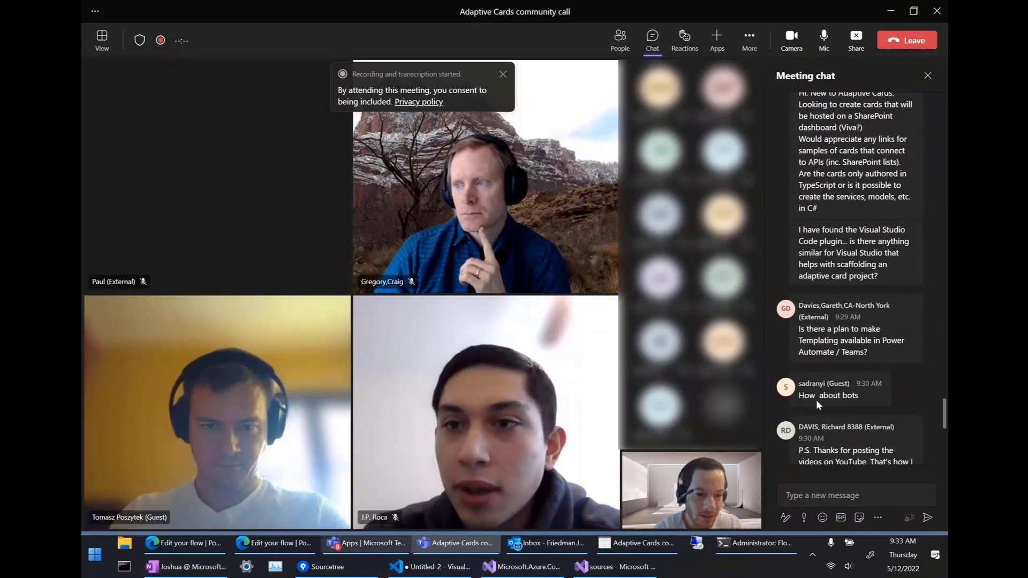
Scroll down through the meeting chat to read the attendees' questions.
{"action": "mouse_move", "coordinate": [827, 400]}
{"action": "scroll", "coordinate": [857, 407], "scroll_direction": "down", "scroll_amount": 1}
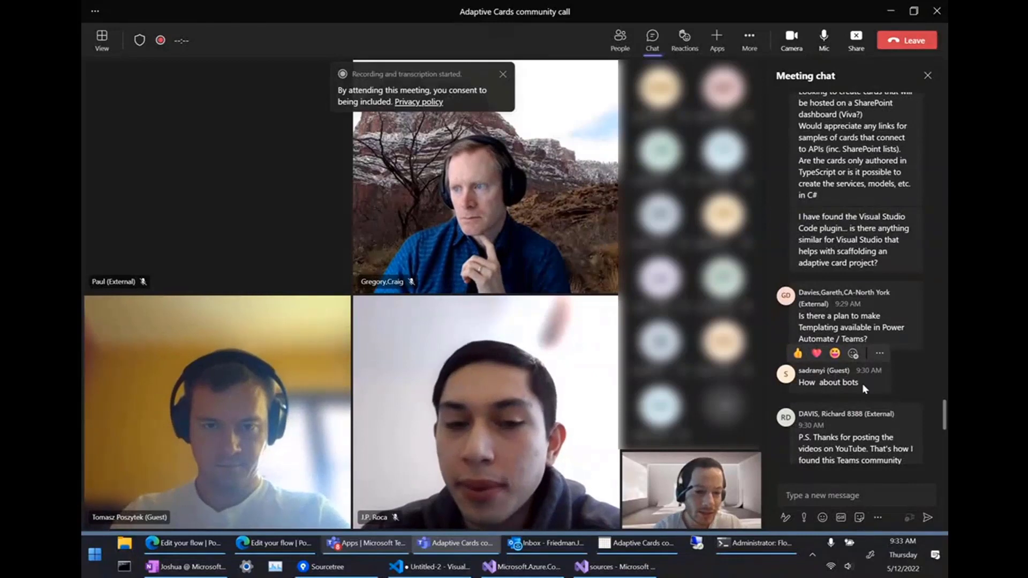
{"action": "scroll", "coordinate": [862, 383], "scroll_direction": "down", "scroll_amount": 1}
{"action": "scroll", "coordinate": [863, 385], "scroll_direction": "down", "scroll_amount": 1}
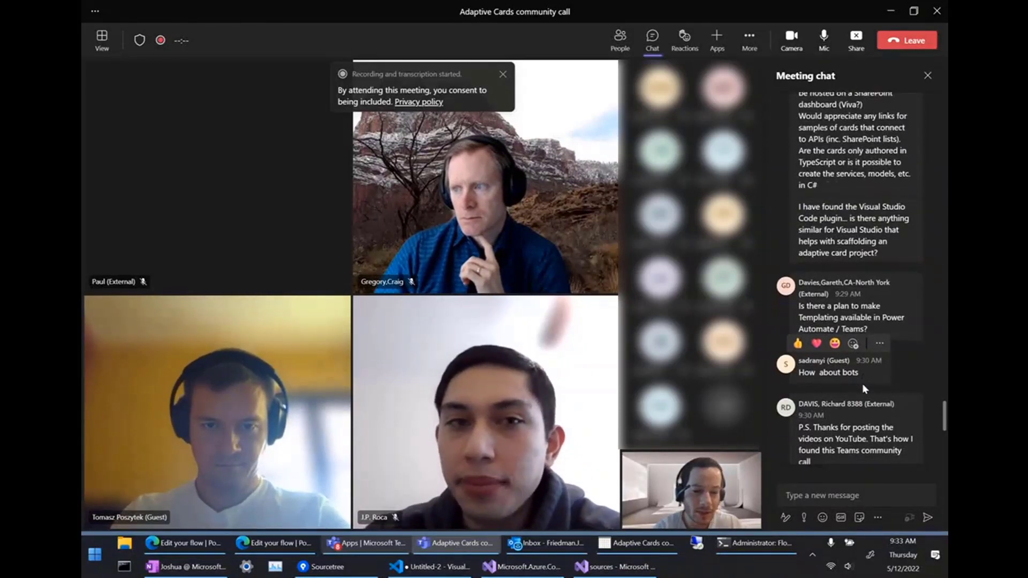
{"action": "scroll", "coordinate": [849, 421], "scroll_direction": "down", "scroll_amount": 3}
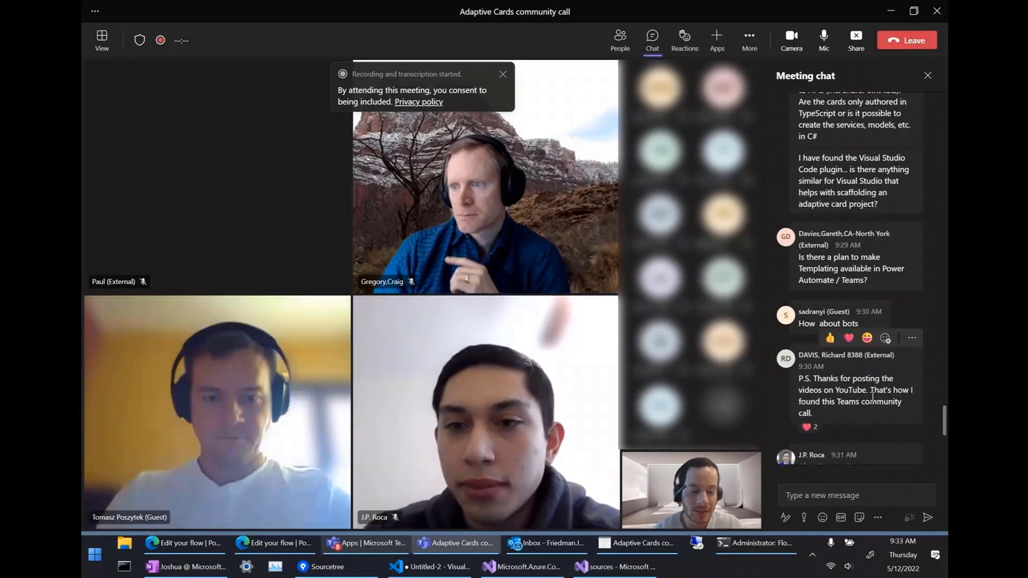
{"action": "scroll", "coordinate": [908, 392], "scroll_direction": "down", "scroll_amount": 1}
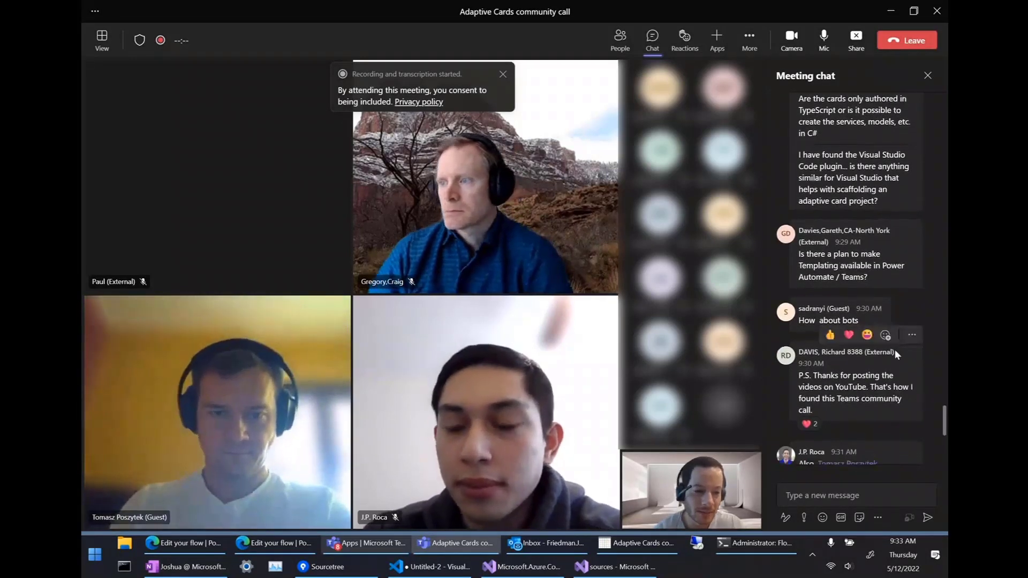
{"action": "scroll", "coordinate": [895, 349], "scroll_direction": "down", "scroll_amount": 2}
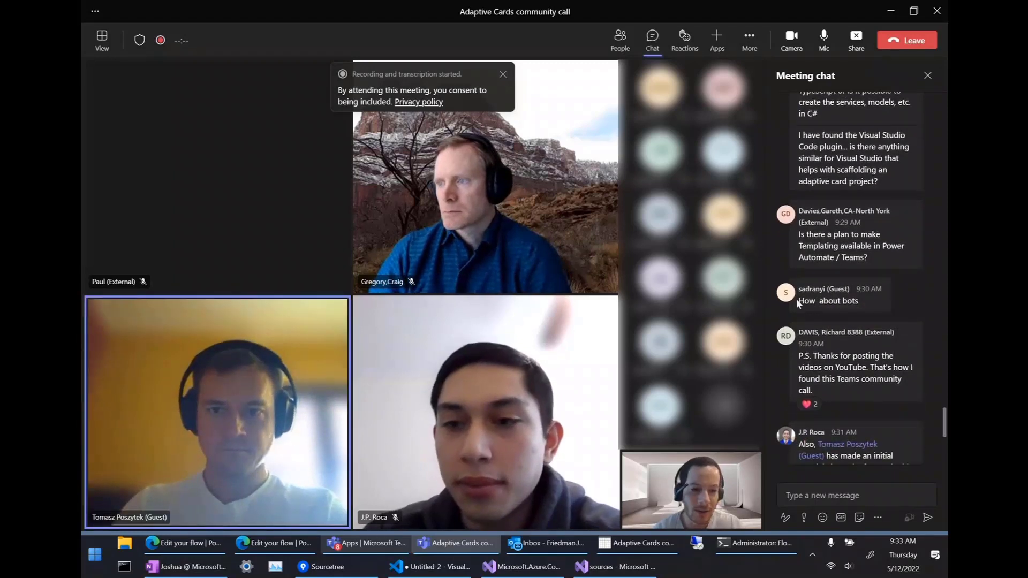
{"action": "scroll", "coordinate": [795, 298], "scroll_direction": "down", "scroll_amount": 2}
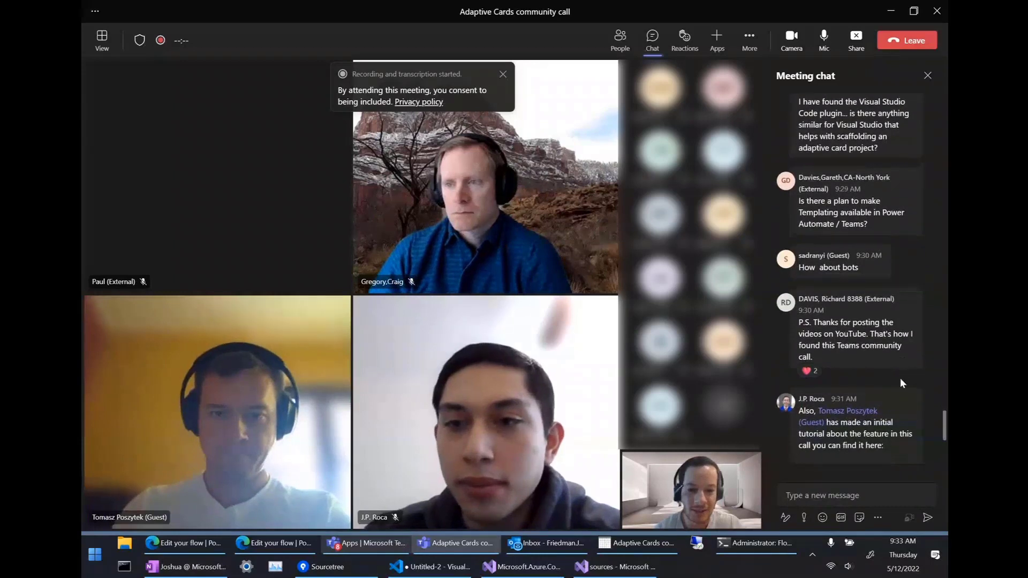
{"action": "scroll", "coordinate": [901, 378], "scroll_direction": "down", "scroll_amount": 1}
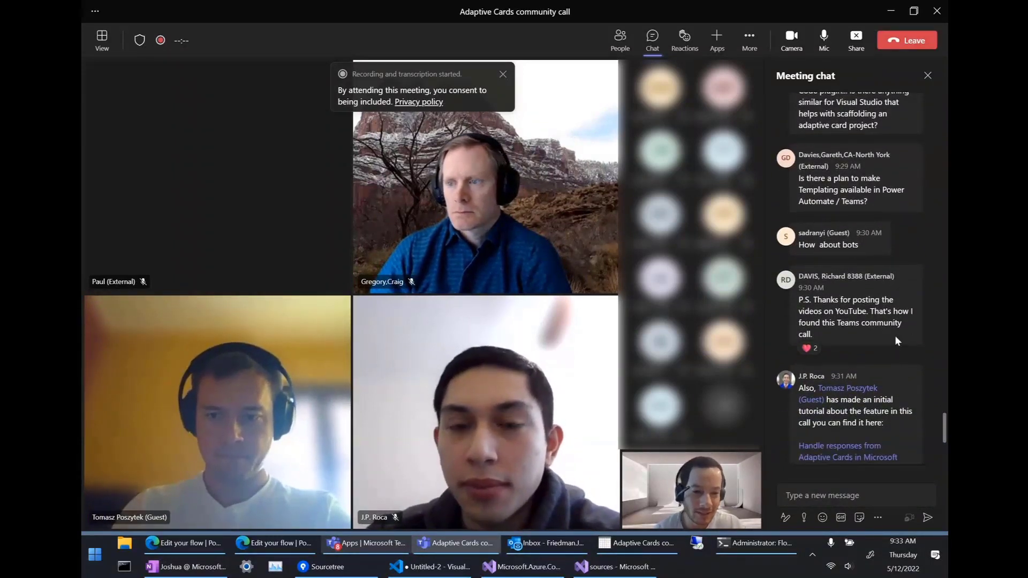
{"action": "scroll", "coordinate": [895, 335], "scroll_direction": "down", "scroll_amount": 1}
{"action": "scroll", "coordinate": [895, 335], "scroll_direction": "down", "scroll_amount": 5}
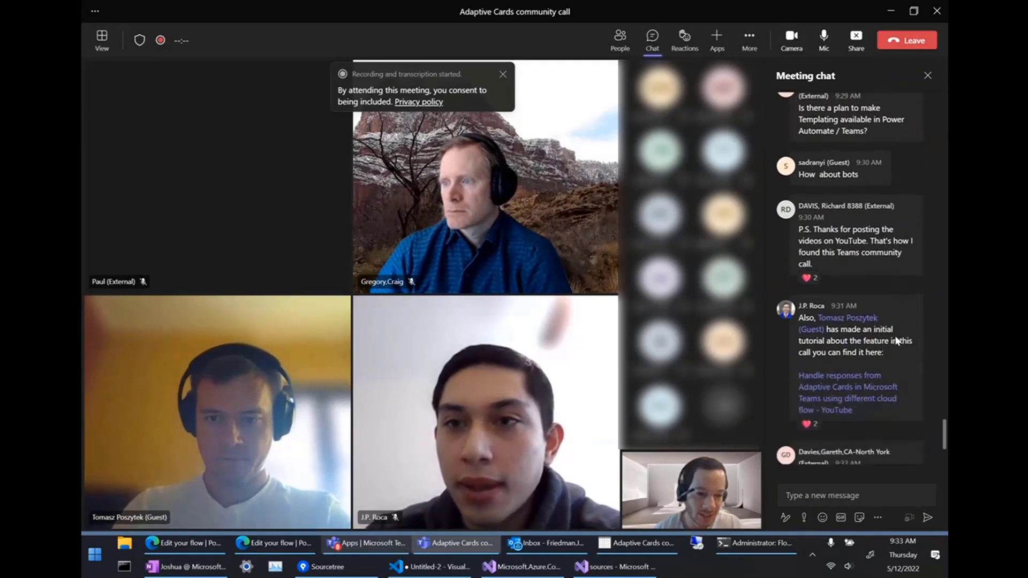
{"action": "scroll", "coordinate": [895, 335], "scroll_direction": "down", "scroll_amount": 2}
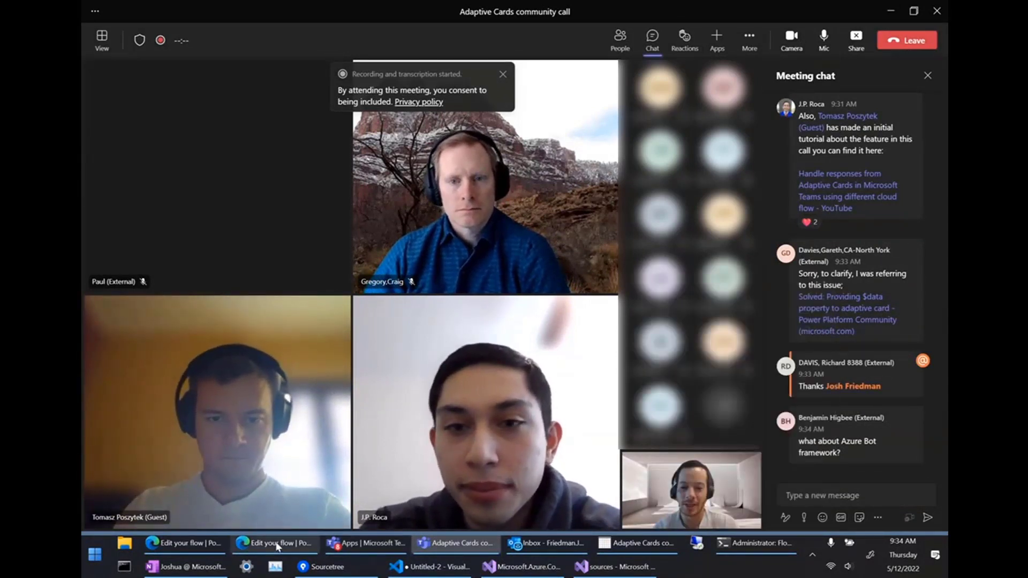
Switch to Power Automate and open the Post card for call flow.
{"action": "left_click", "coordinate": [274, 543]}
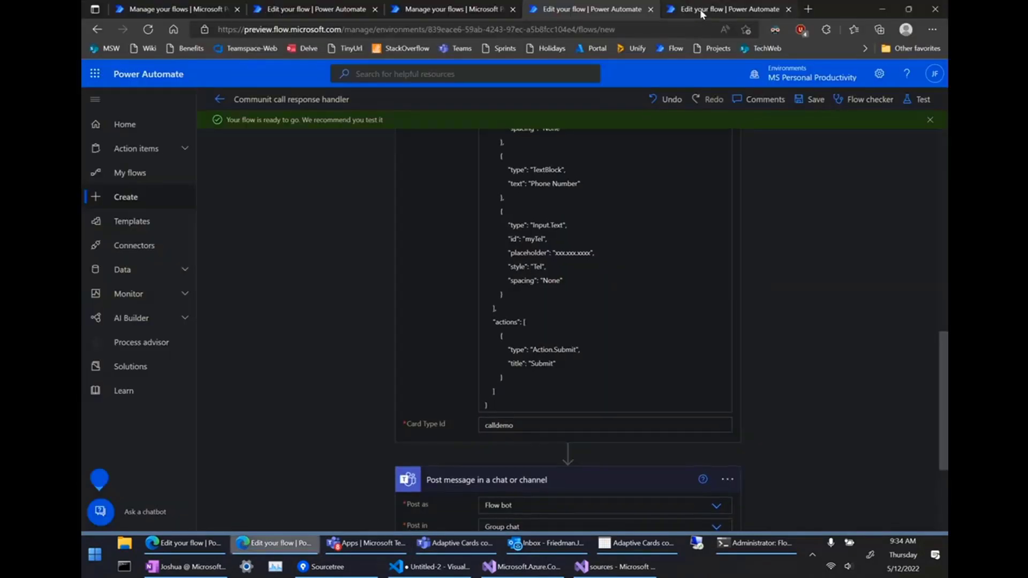
{"action": "scroll", "coordinate": [689, 241], "scroll_direction": "up", "scroll_amount": 1}
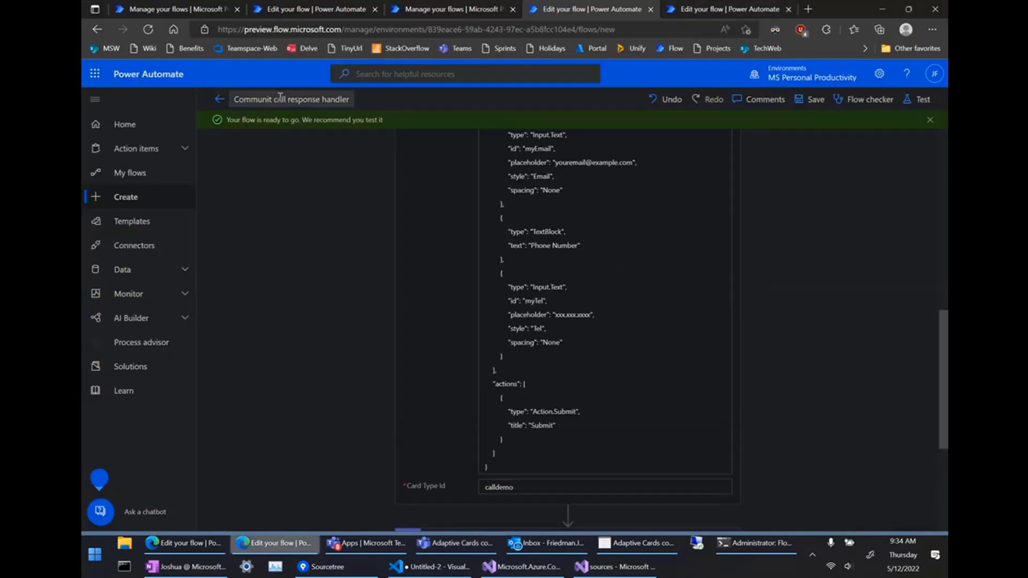
{"action": "left_click", "coordinate": [695, 10]}
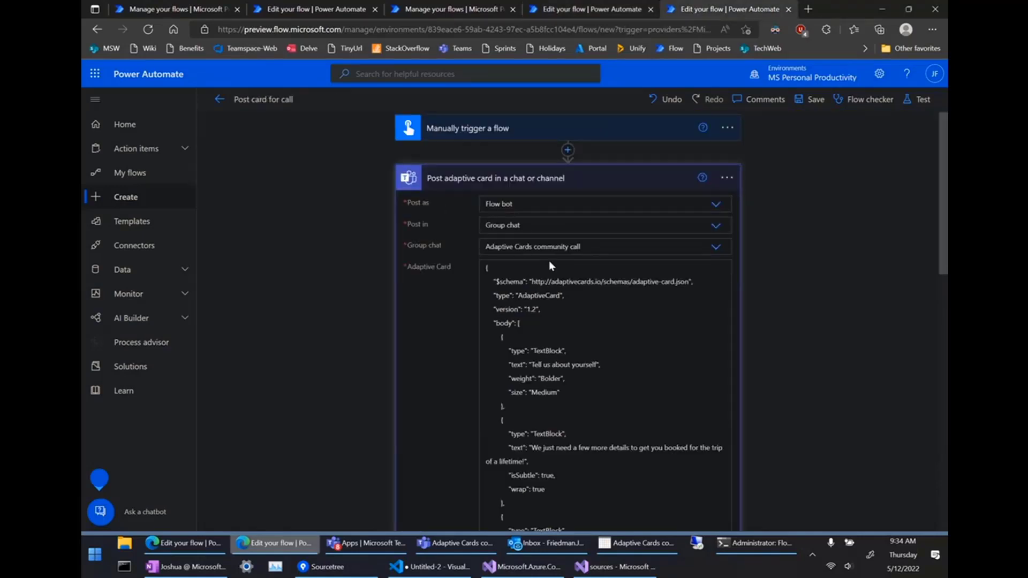
{"action": "scroll", "coordinate": [326, 216], "scroll_direction": "down", "scroll_amount": 1}
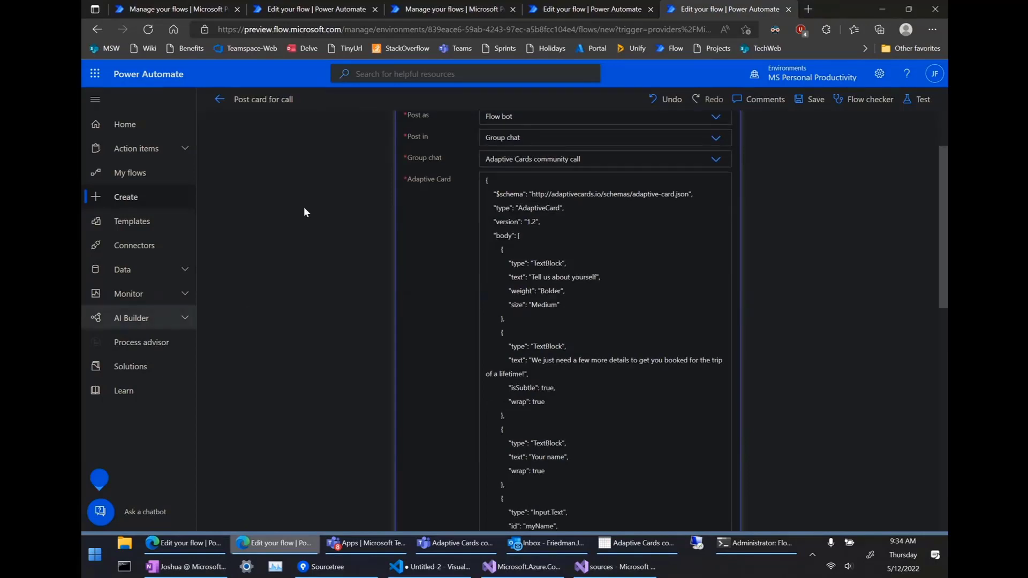
{"action": "scroll", "coordinate": [305, 225], "scroll_direction": "up", "scroll_amount": 1}
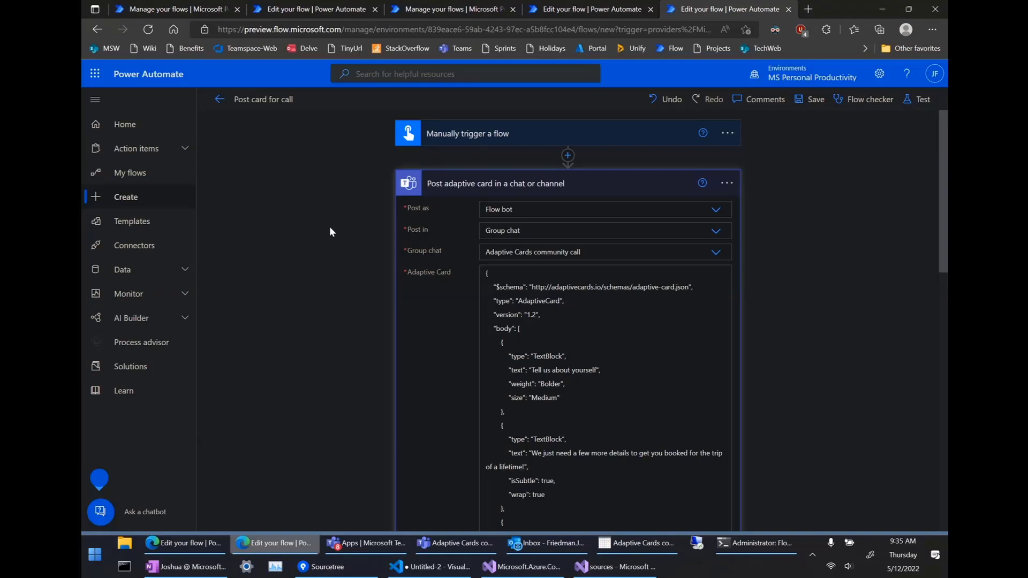
Scroll through the Adaptive Card JSON, then return to the community call meeting.
{"action": "left_click", "coordinate": [516, 317]}
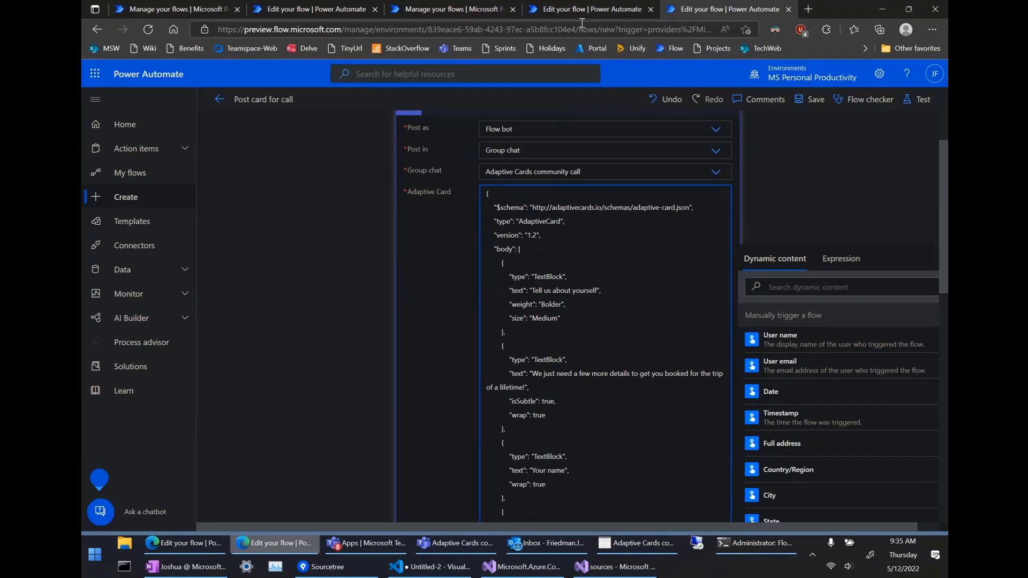
{"action": "scroll", "coordinate": [553, 314], "scroll_direction": "down", "scroll_amount": 1}
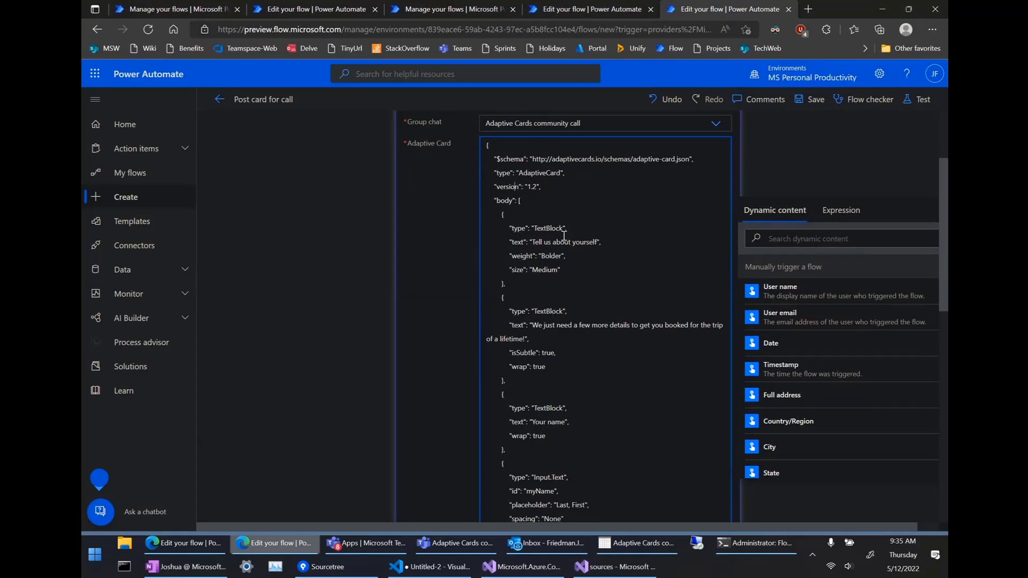
{"action": "scroll", "coordinate": [537, 250], "scroll_direction": "down", "scroll_amount": 1}
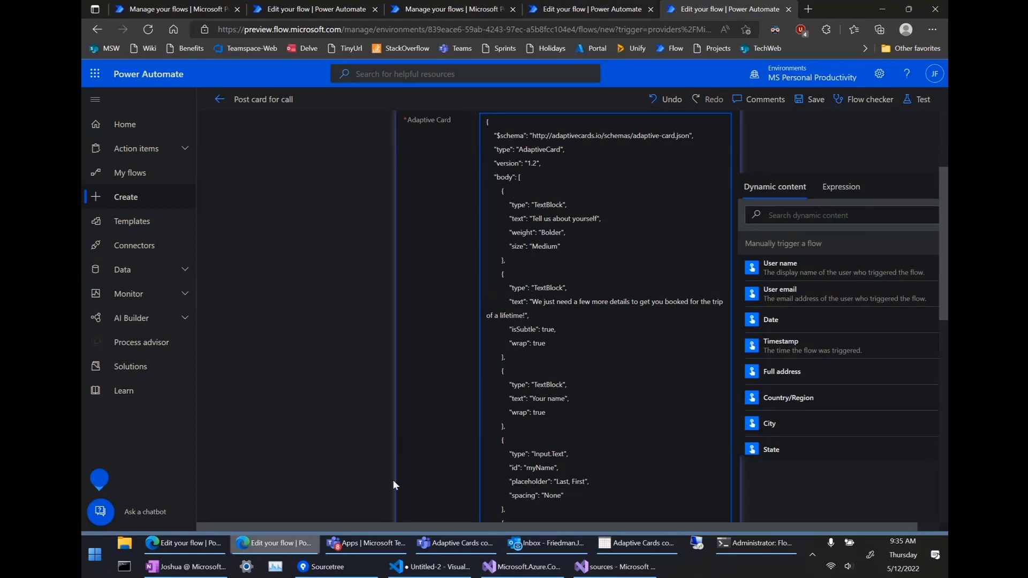
{"action": "left_click", "coordinate": [433, 546]}
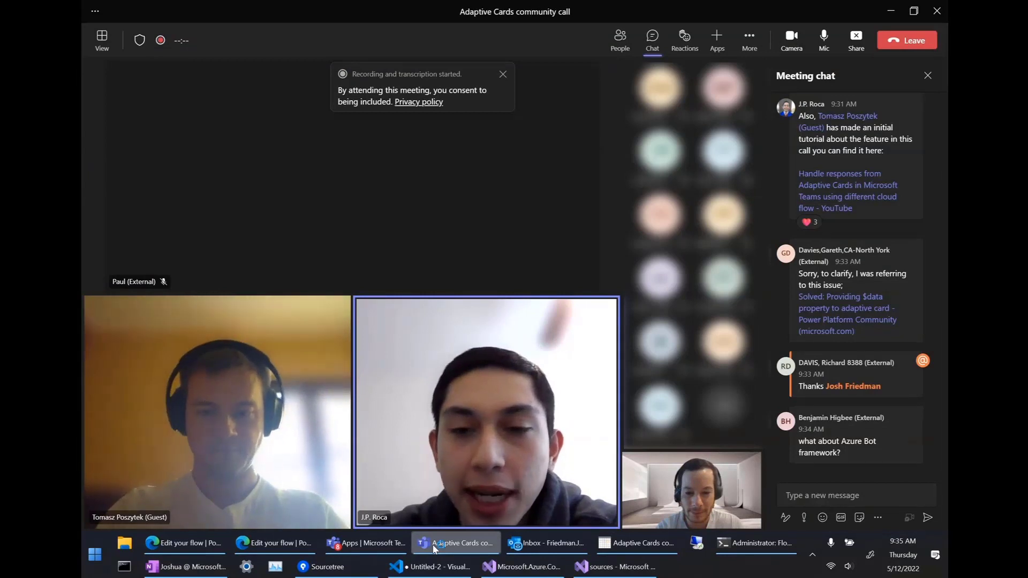
Glance over the Teams Instant workflow templates, then return to the Post card for call flow editor.
{"action": "left_click", "coordinate": [367, 541]}
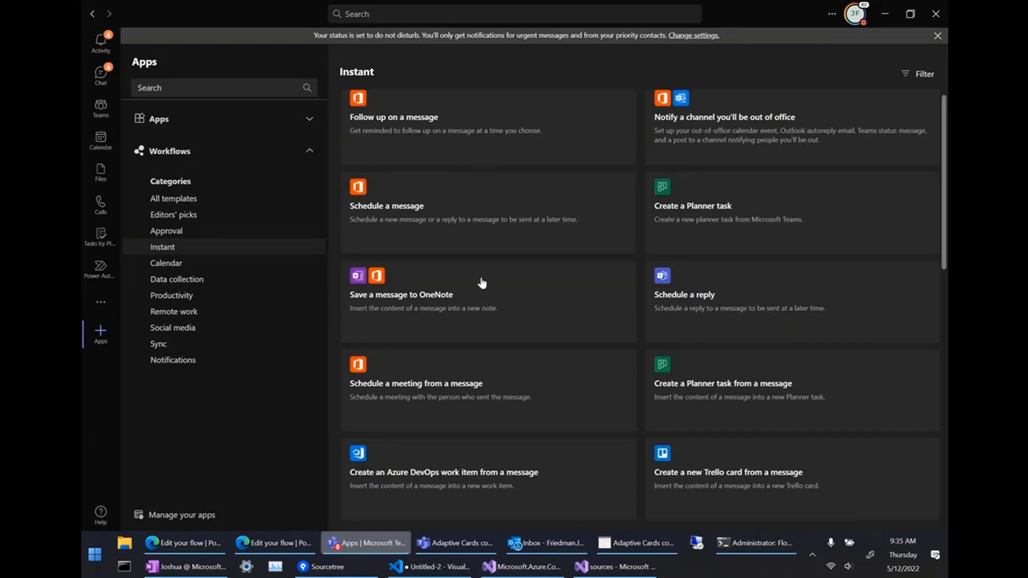
{"action": "scroll", "coordinate": [481, 280], "scroll_direction": "down", "scroll_amount": 1}
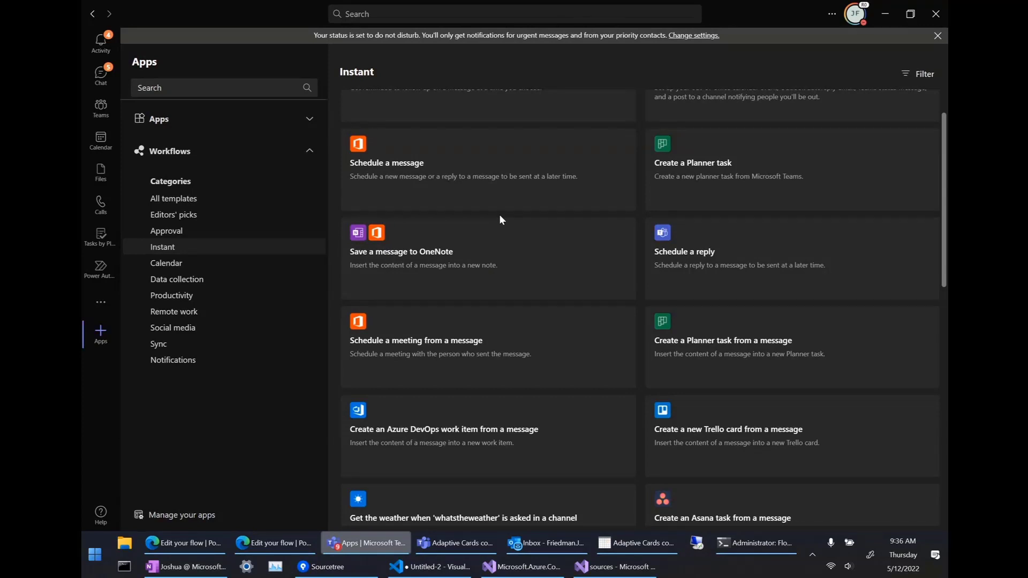
{"action": "left_click", "coordinate": [284, 545]}
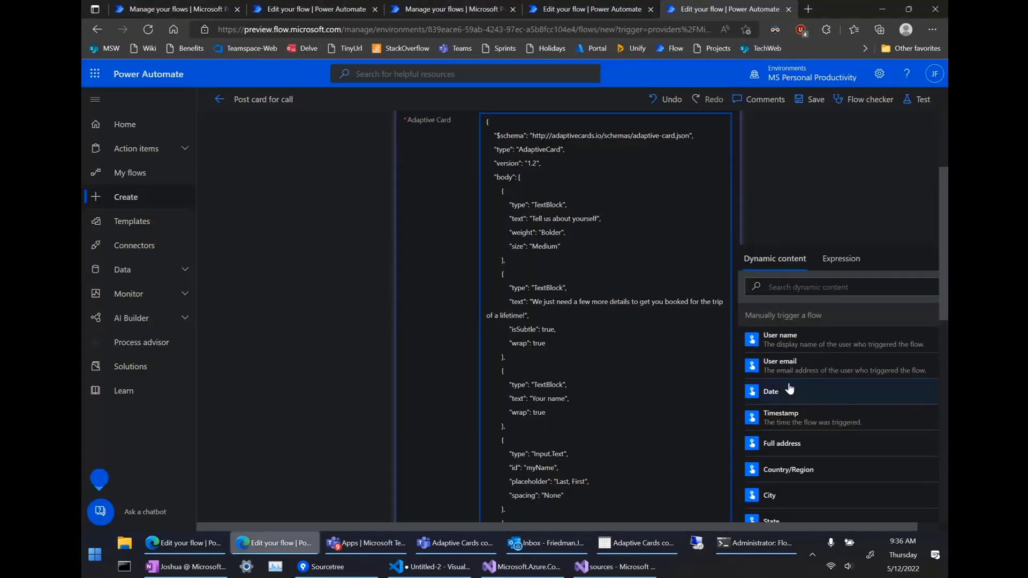
{"action": "scroll", "coordinate": [789, 389], "scroll_direction": "down", "scroll_amount": 5}
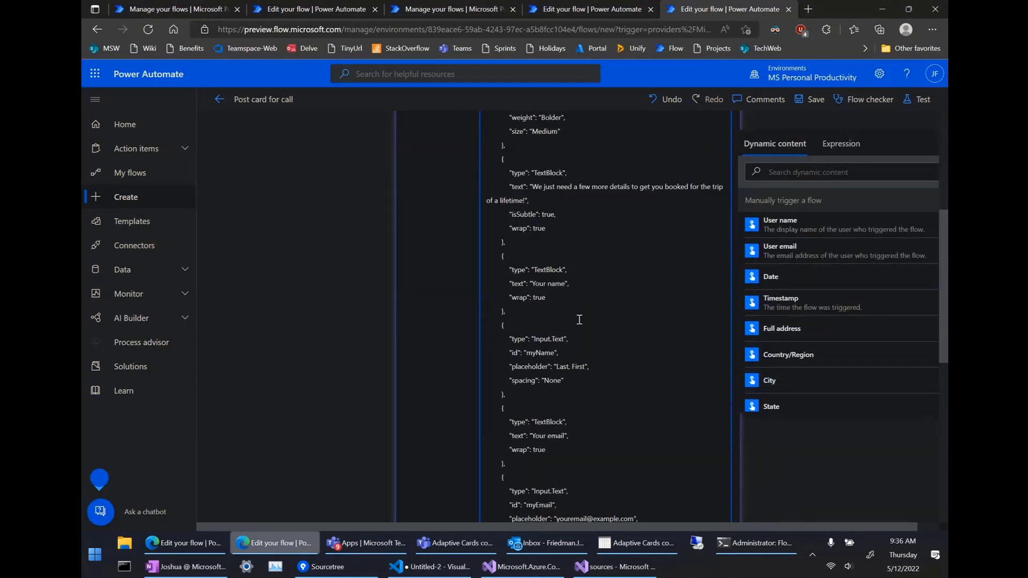
{"action": "scroll", "coordinate": [580, 320], "scroll_direction": "up", "scroll_amount": 3}
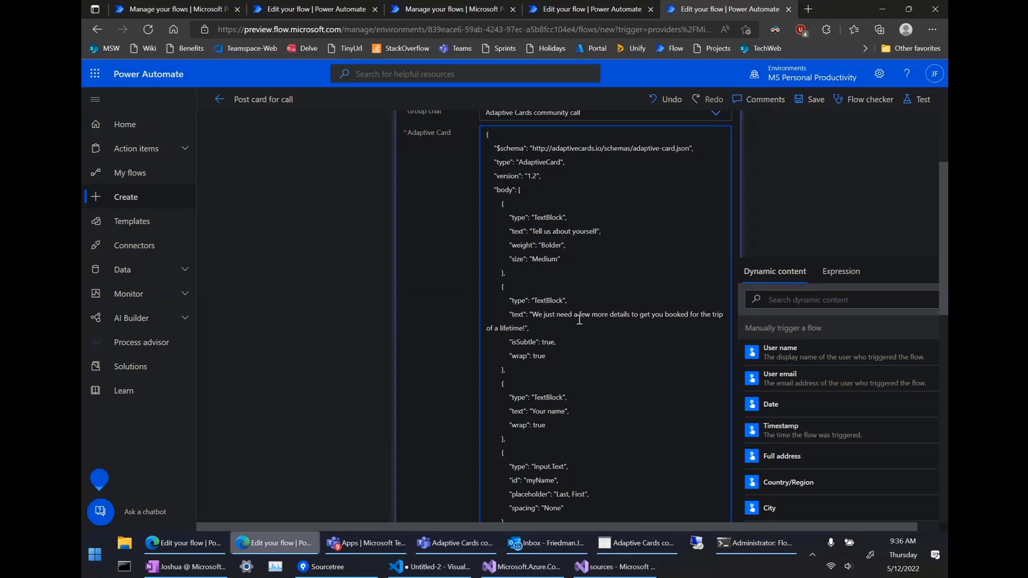
Load adaptivecards.io/designer in a new browser tab.
{"action": "left_click", "coordinate": [808, 9]}
{"action": "type", "text": "ad"}
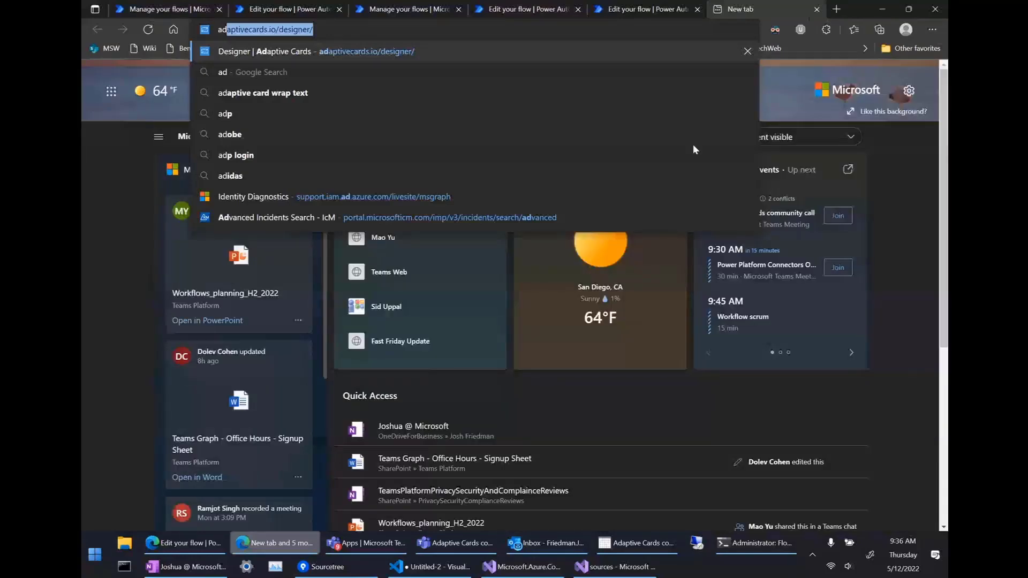
{"action": "key", "text": "Return"}
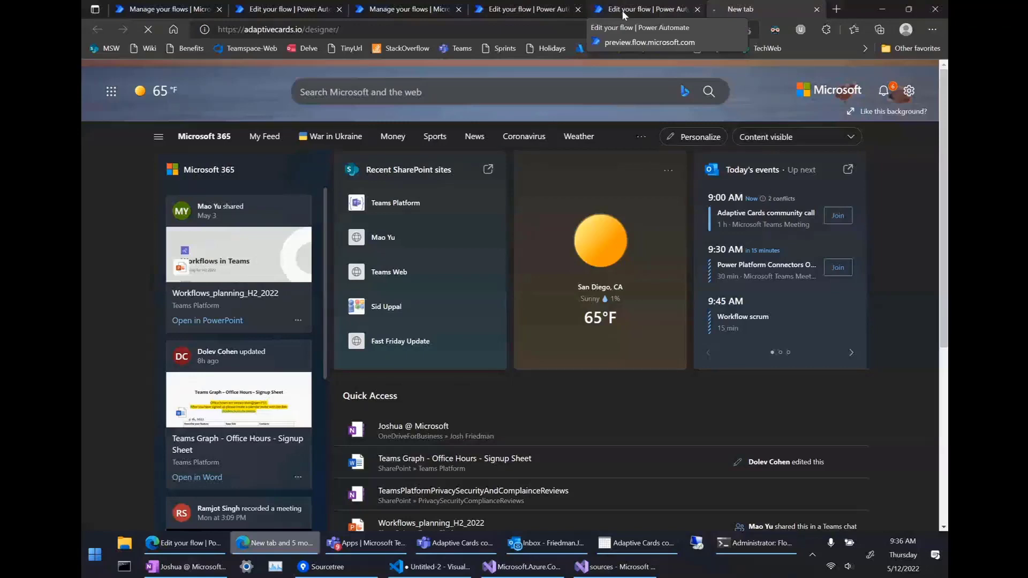
Move from the Post card for call flow to the Communit call response handler flow.
{"action": "left_click", "coordinate": [622, 11]}
{"action": "scroll", "coordinate": [459, 279], "scroll_direction": "up", "scroll_amount": 2}
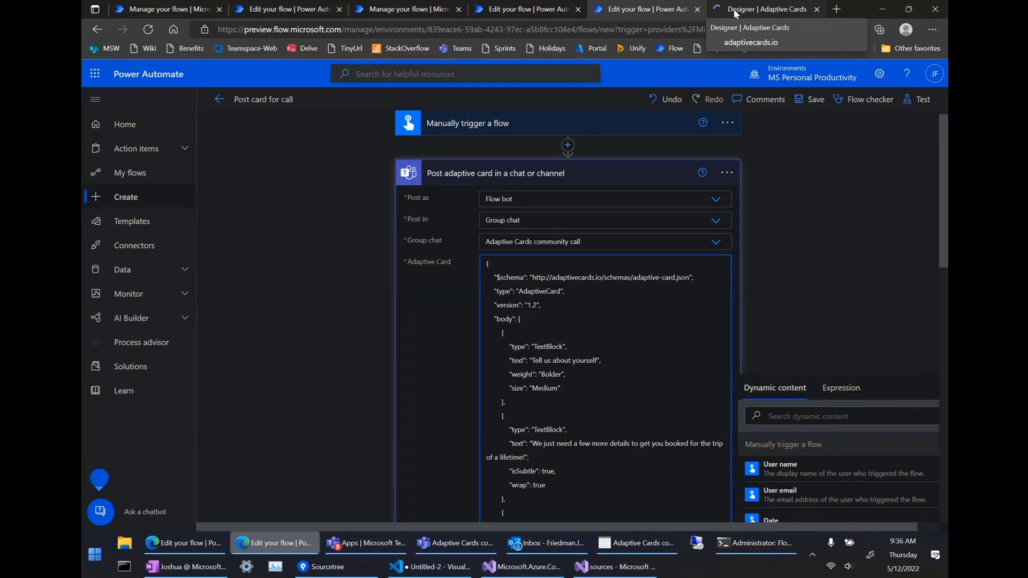
{"action": "left_click", "coordinate": [518, 10]}
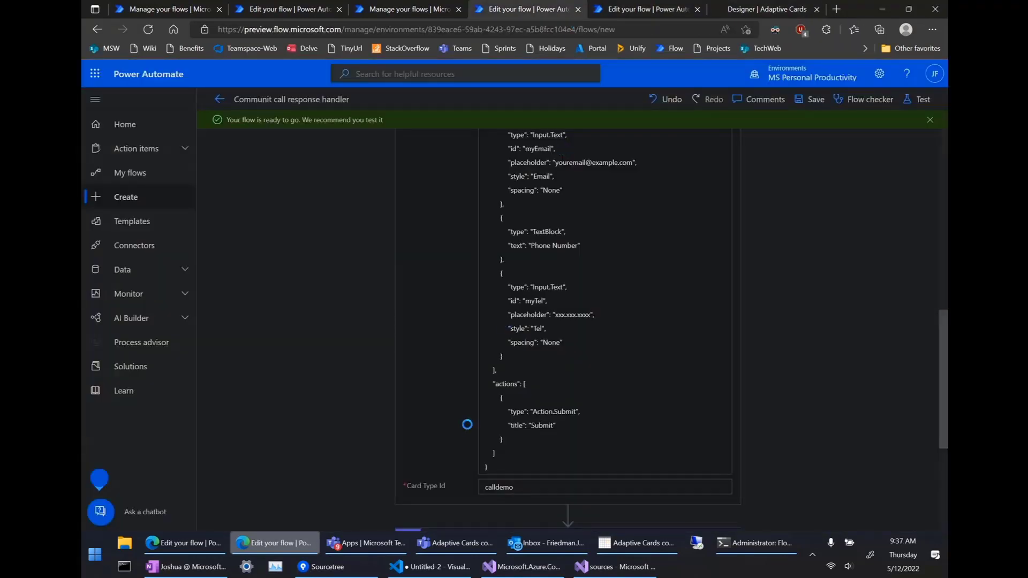
Split the Adaptive Cards Designer and the Power Automate flow into separate browser windows.
{"action": "left_click", "coordinate": [432, 567]}
{"action": "left_click", "coordinate": [910, 10]}
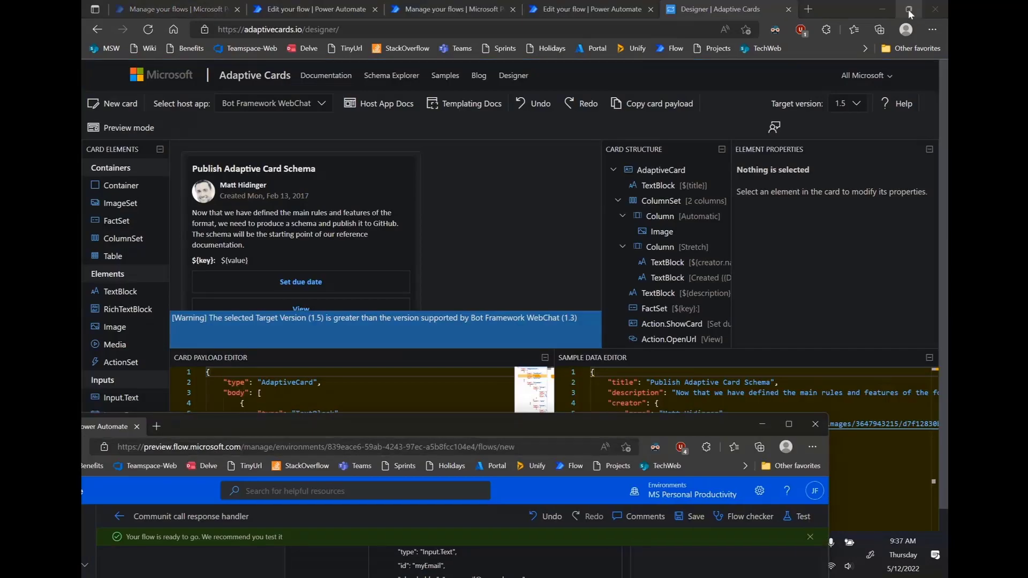
{"action": "left_click", "coordinate": [910, 11]}
{"action": "left_click", "coordinate": [703, 163]}
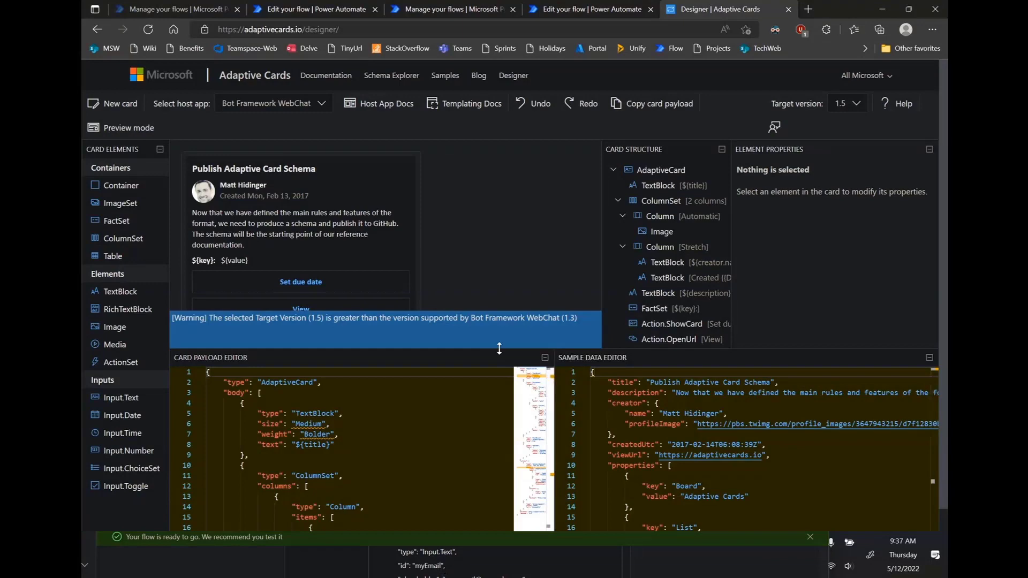
{"action": "left_click", "coordinate": [880, 9]}
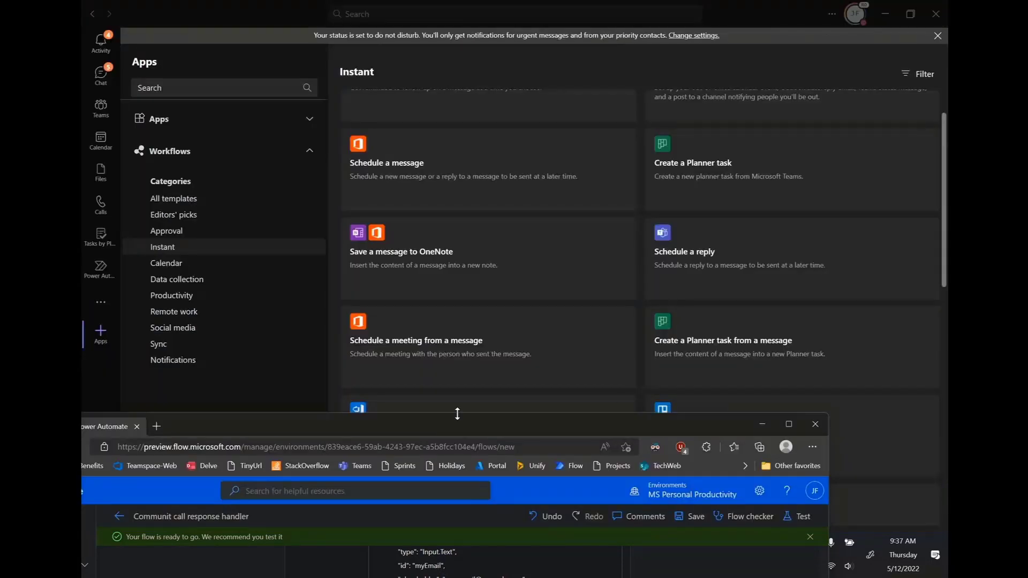
{"action": "double_click", "coordinate": [462, 428]}
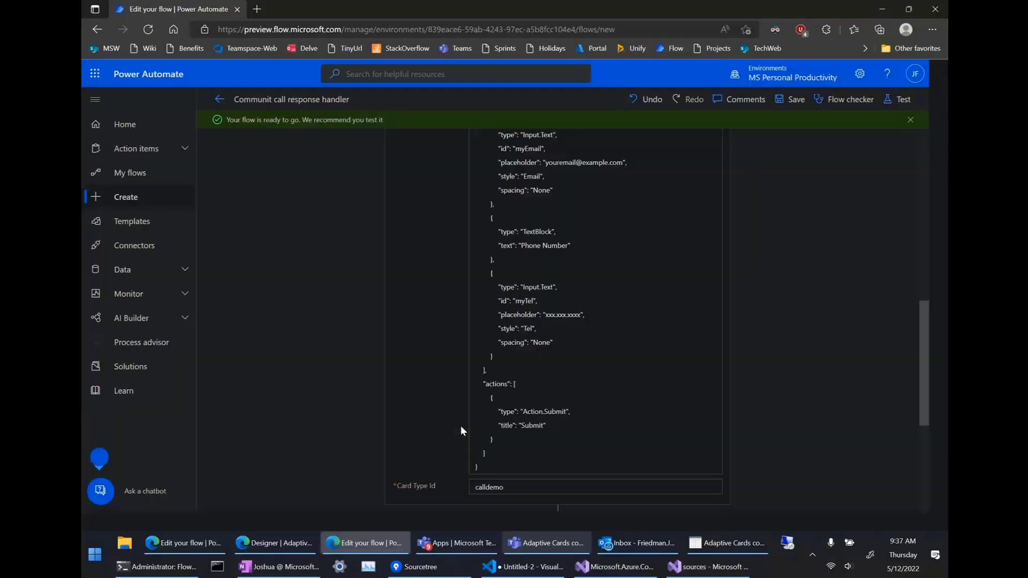
{"action": "left_click", "coordinate": [296, 542]}
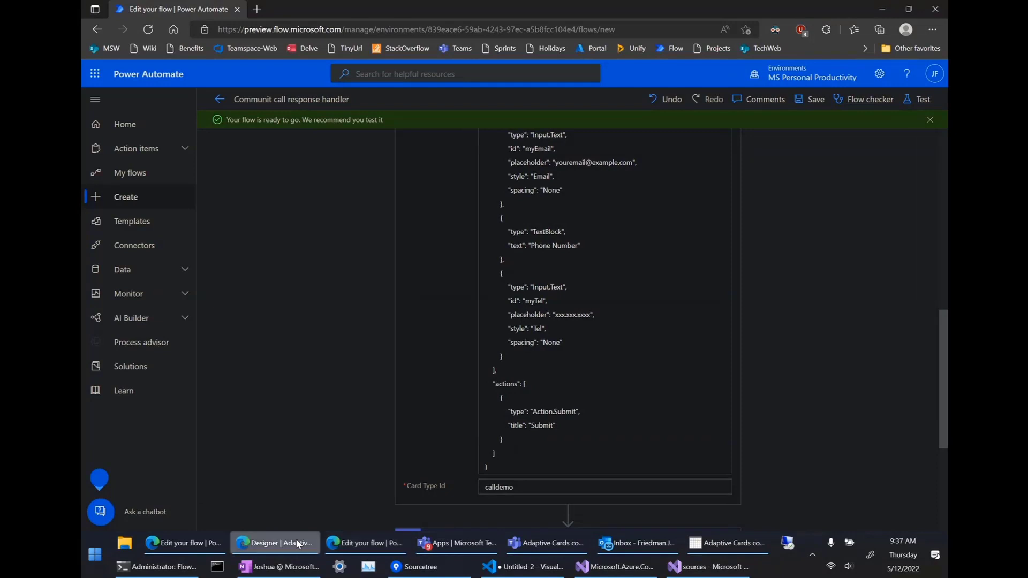
{"action": "left_click", "coordinate": [339, 537]}
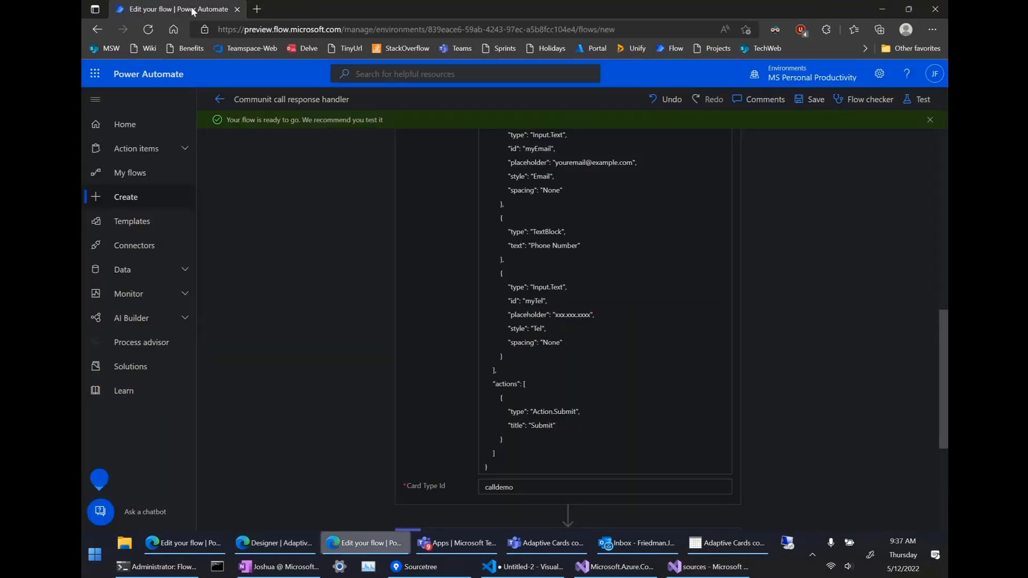
{"action": "left_click_drag", "start_coordinate": [269, 11], "coordinate": [658, 11]}
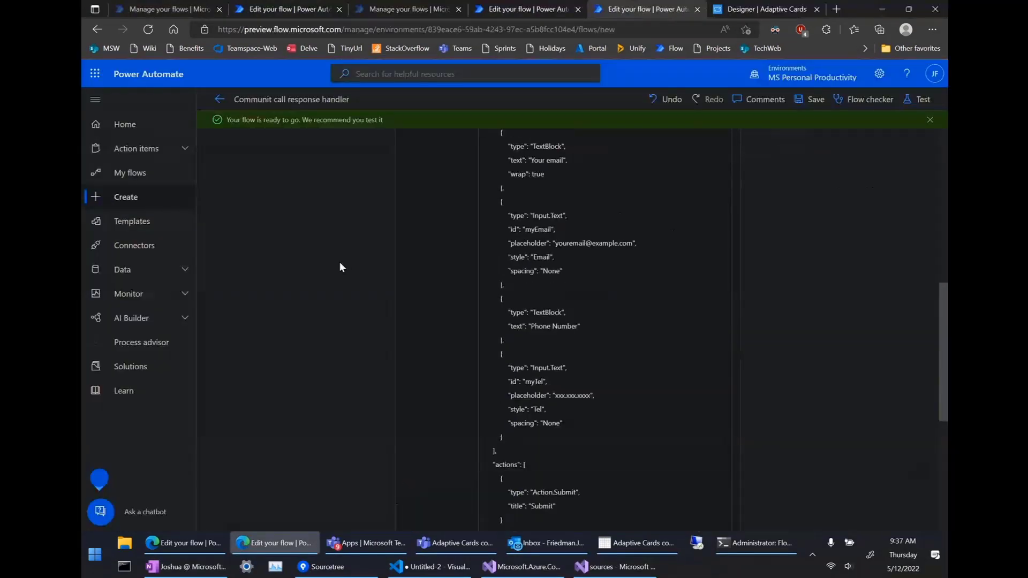
{"action": "scroll", "coordinate": [339, 266], "scroll_direction": "up", "scroll_amount": 8}
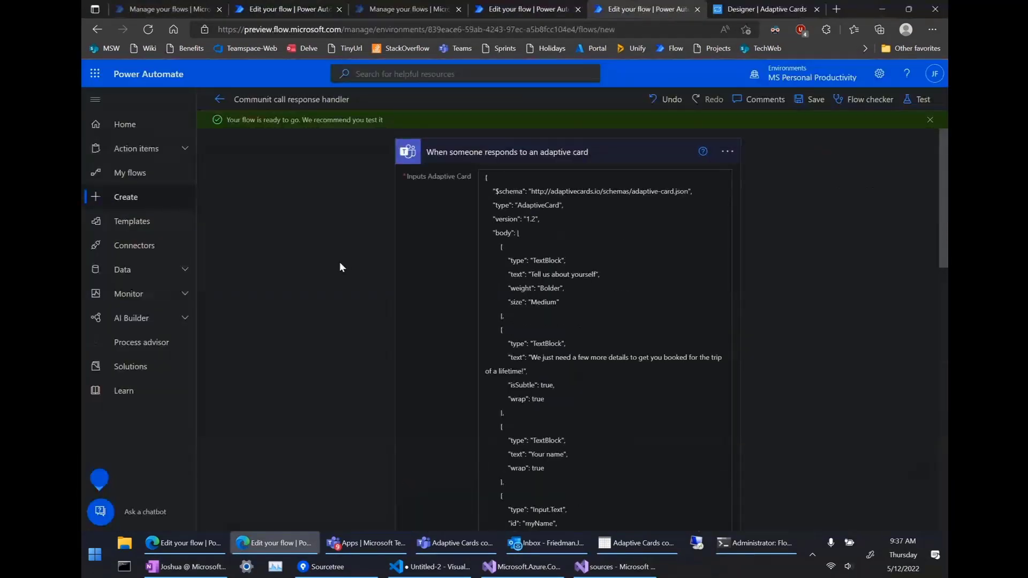
{"action": "scroll", "coordinate": [340, 263], "scroll_direction": "down", "scroll_amount": 1}
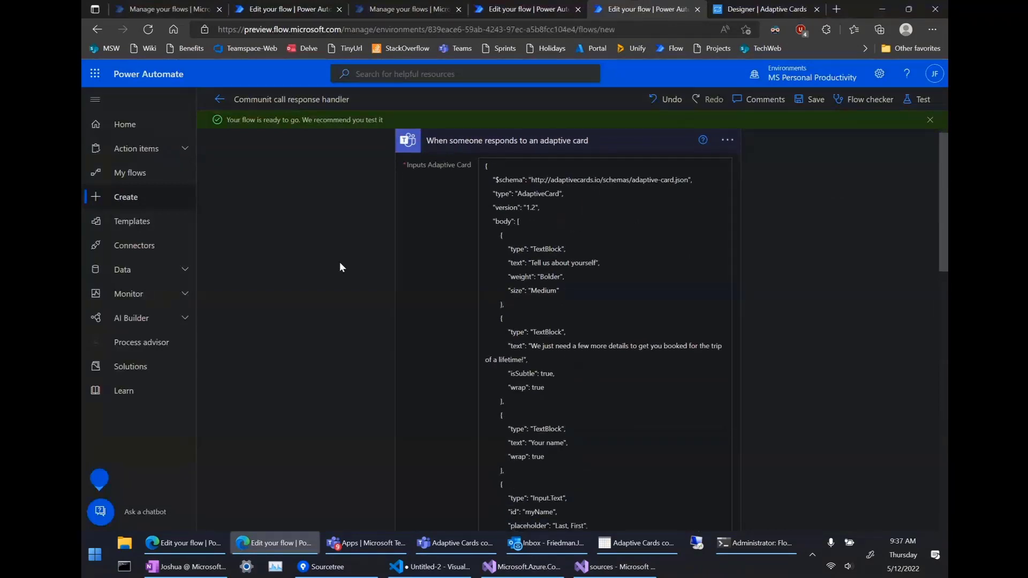
{"action": "scroll", "coordinate": [341, 263], "scroll_direction": "down", "scroll_amount": 3}
{"action": "scroll", "coordinate": [340, 267], "scroll_direction": "down", "scroll_amount": 7}
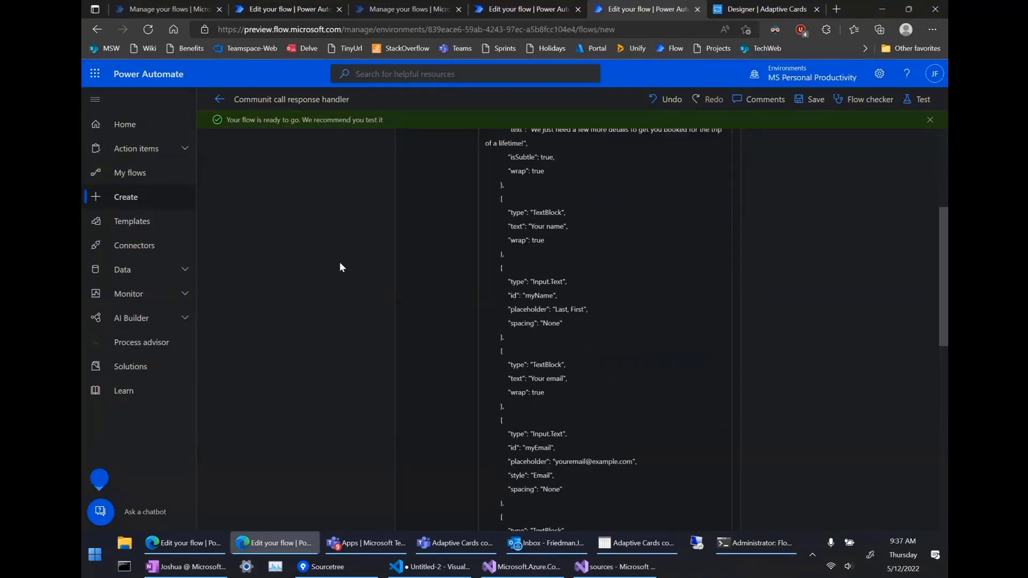
{"action": "scroll", "coordinate": [340, 266], "scroll_direction": "down", "scroll_amount": 2}
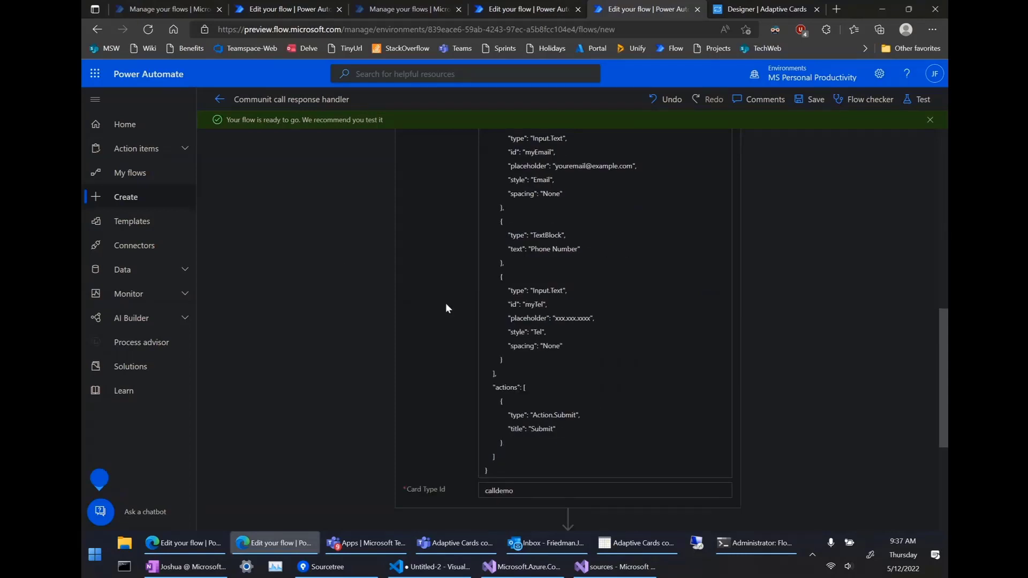
{"action": "scroll", "coordinate": [400, 317], "scroll_direction": "up", "scroll_amount": 1}
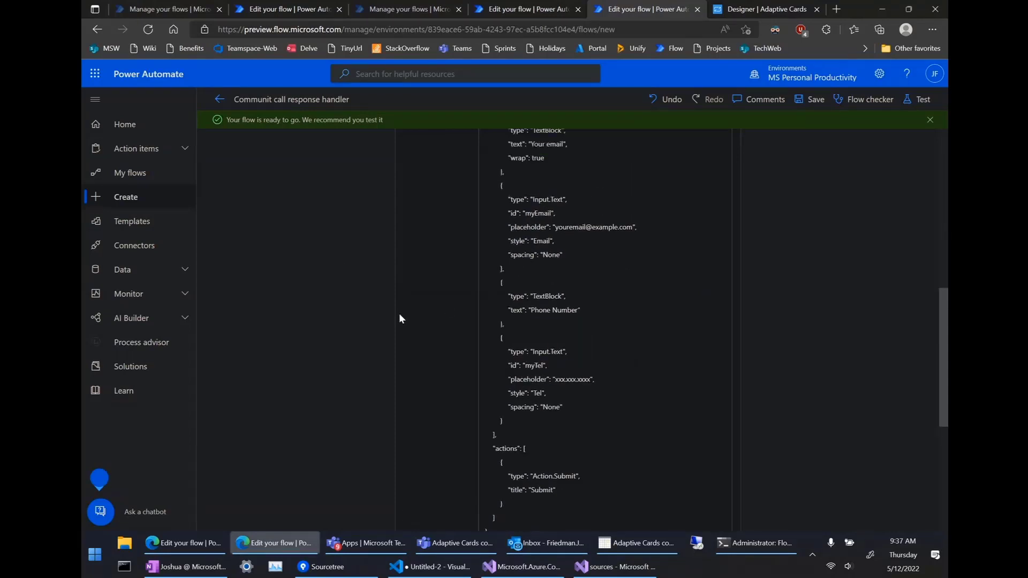
{"action": "scroll", "coordinate": [510, 277], "scroll_direction": "up", "scroll_amount": 2}
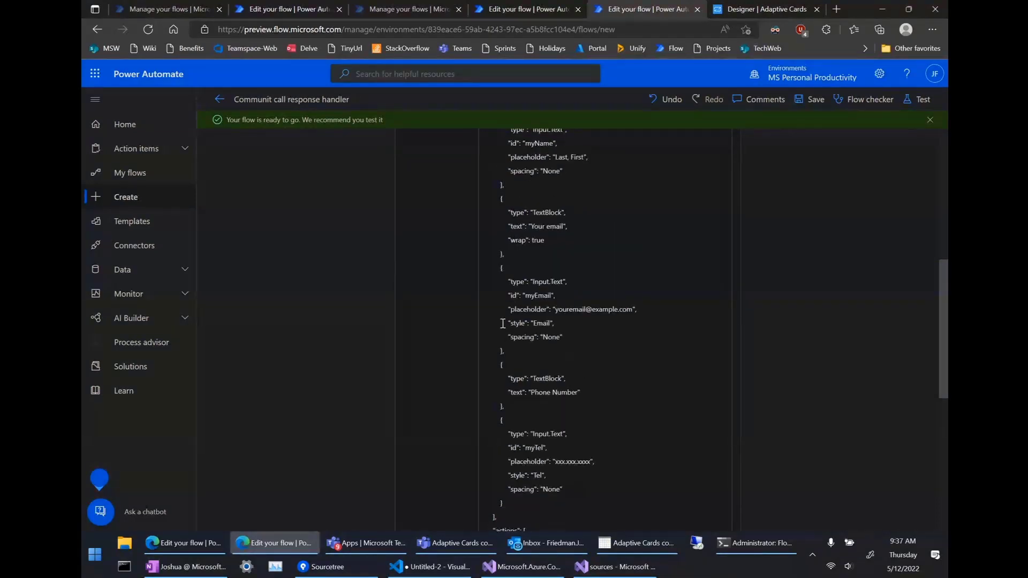
{"action": "scroll", "coordinate": [433, 338], "scroll_direction": "down", "scroll_amount": 1}
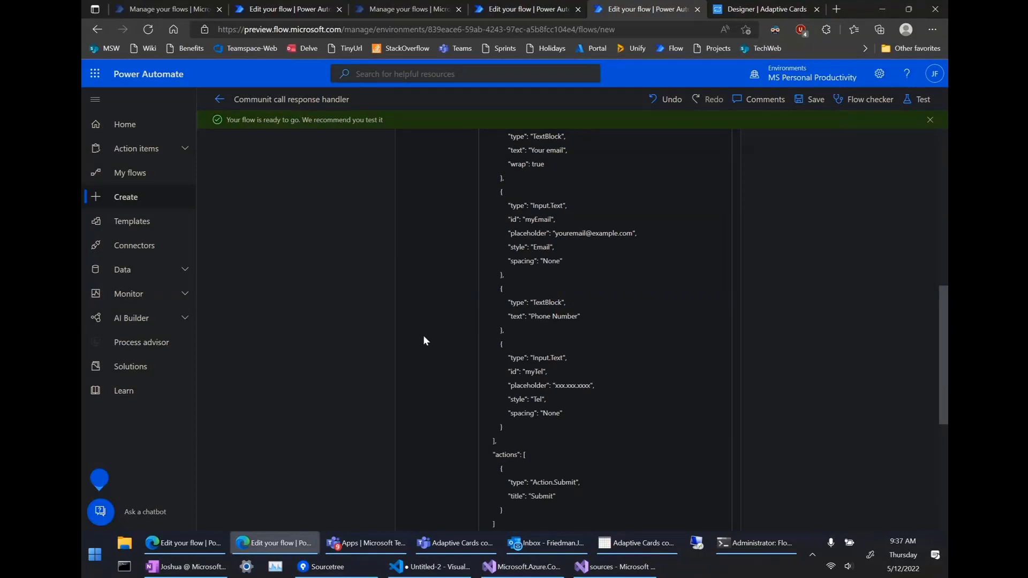
{"action": "scroll", "coordinate": [423, 338], "scroll_direction": "up", "scroll_amount": 2}
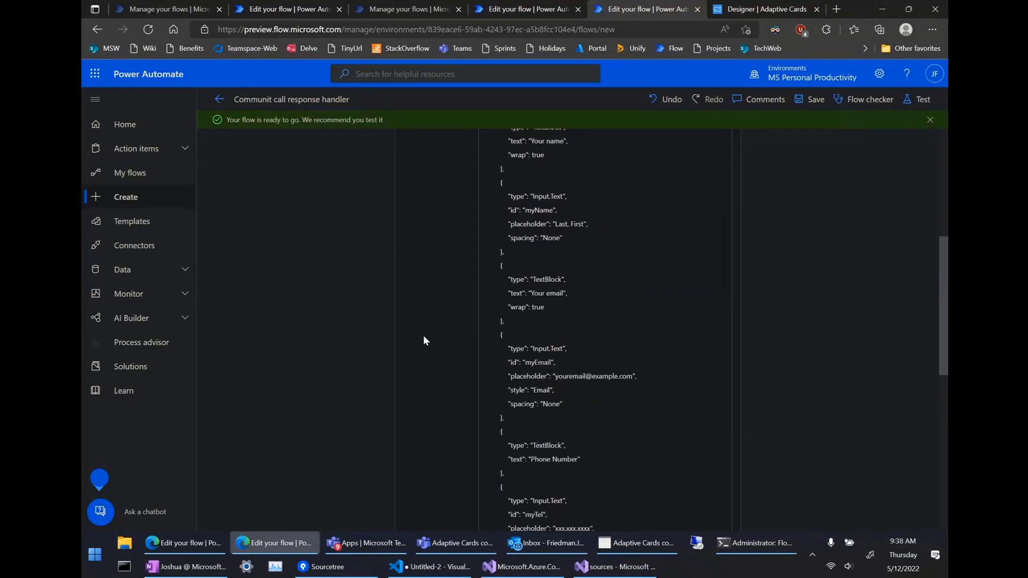
{"action": "scroll", "coordinate": [423, 339], "scroll_direction": "up", "scroll_amount": 3}
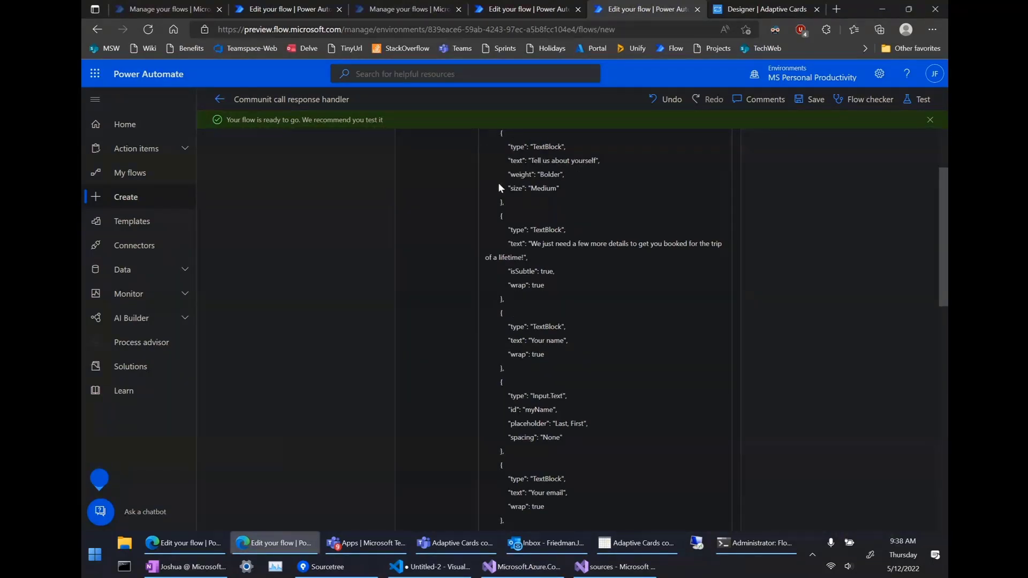
{"action": "scroll", "coordinate": [464, 275], "scroll_direction": "up", "scroll_amount": 2}
{"action": "scroll", "coordinate": [490, 306], "scroll_direction": "down", "scroll_amount": 1}
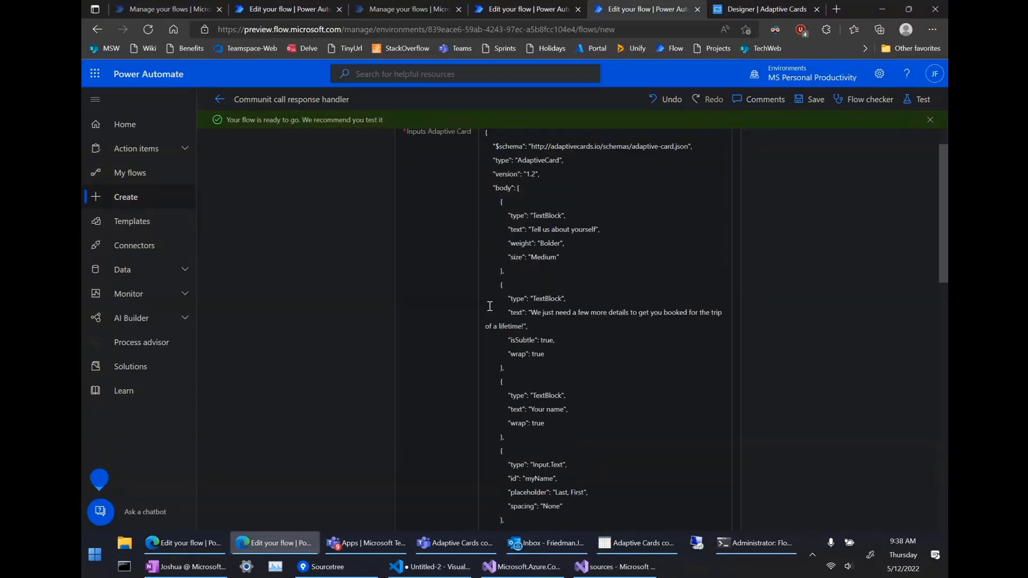
{"action": "scroll", "coordinate": [489, 305], "scroll_direction": "down", "scroll_amount": 3}
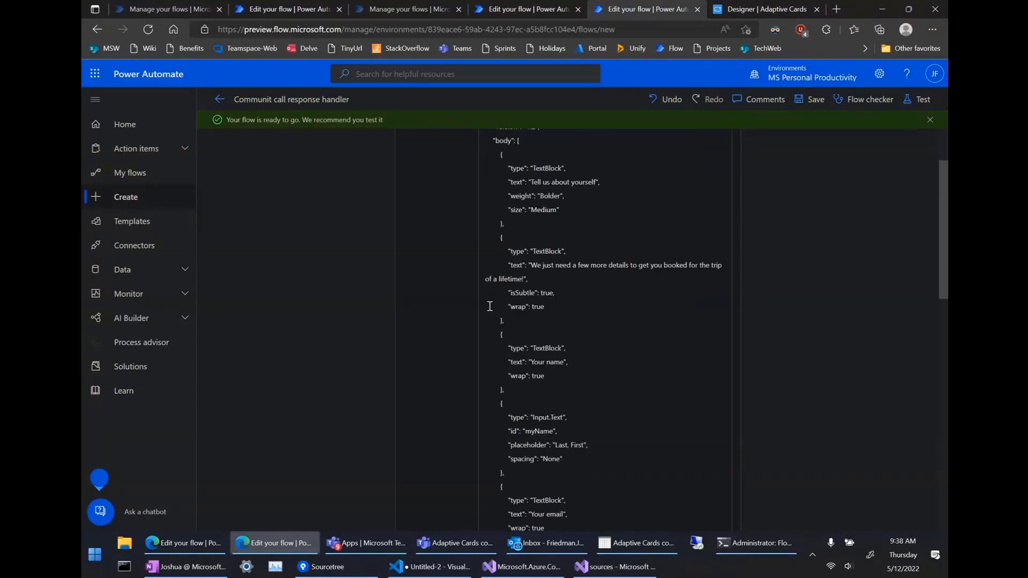
{"action": "scroll", "coordinate": [489, 305], "scroll_direction": "down", "scroll_amount": 1}
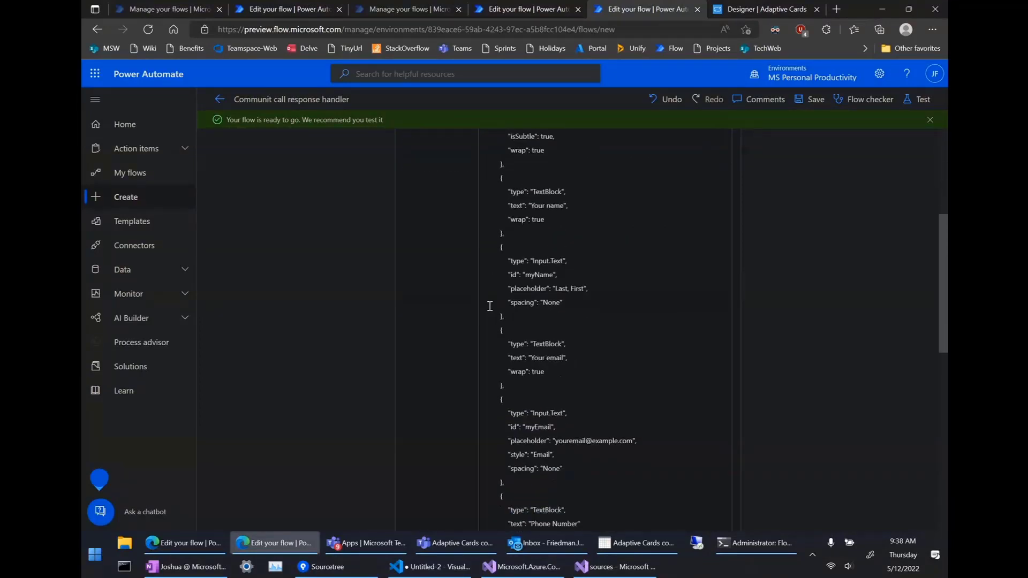
Return to the community call and scroll the chat through the Responding user name card replies.
{"action": "left_click", "coordinate": [455, 543]}
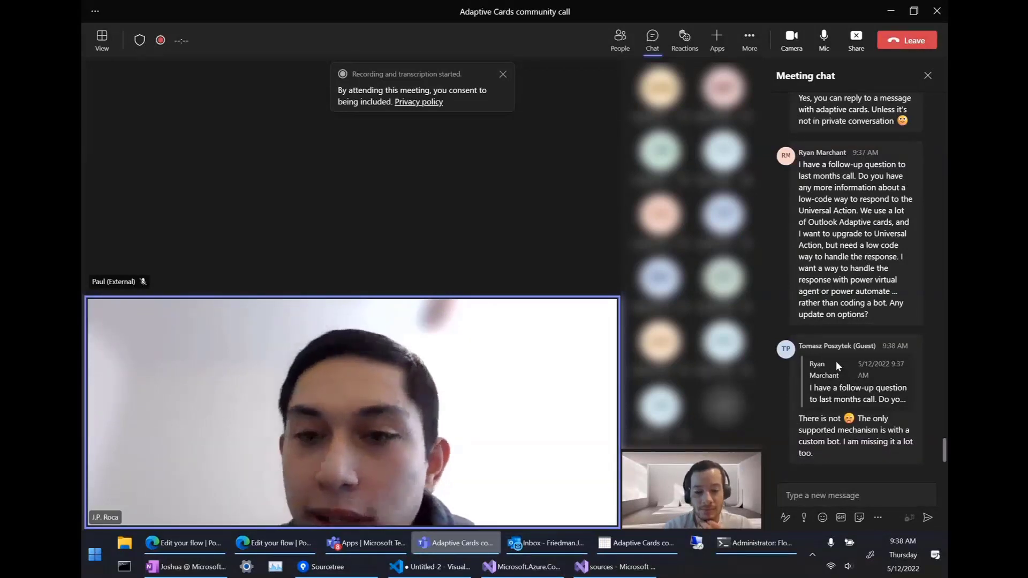
{"action": "mouse_move", "coordinate": [837, 367]}
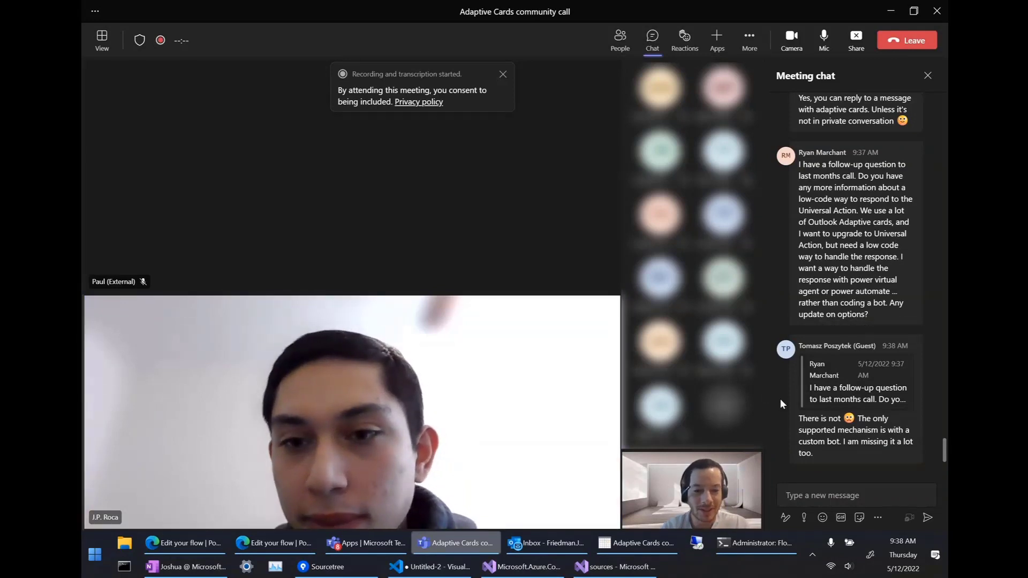
{"action": "mouse_move", "coordinate": [800, 279]}
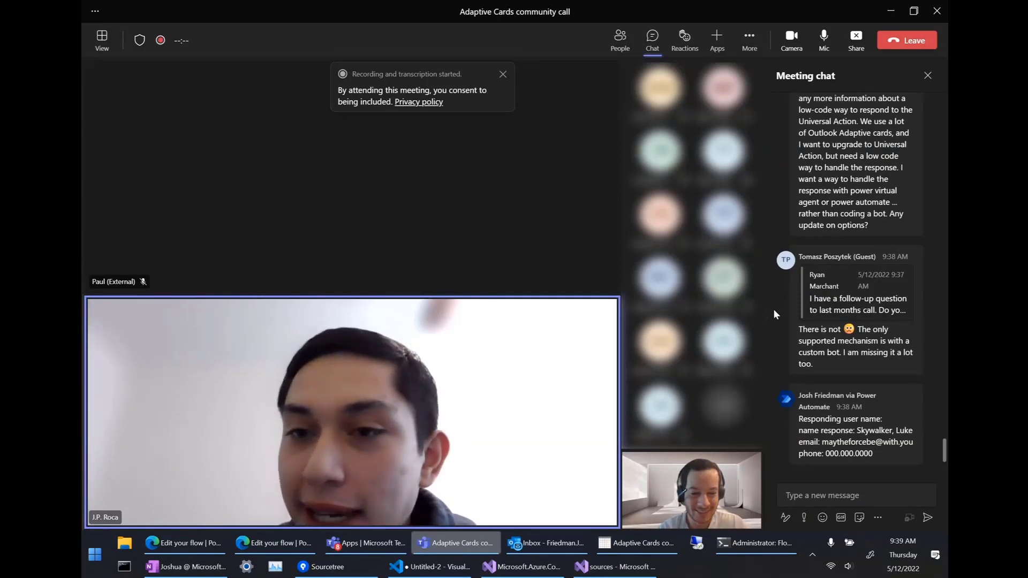
{"action": "scroll", "coordinate": [773, 309], "scroll_direction": "up", "scroll_amount": 10}
{"action": "scroll", "coordinate": [774, 314], "scroll_direction": "up", "scroll_amount": 10}
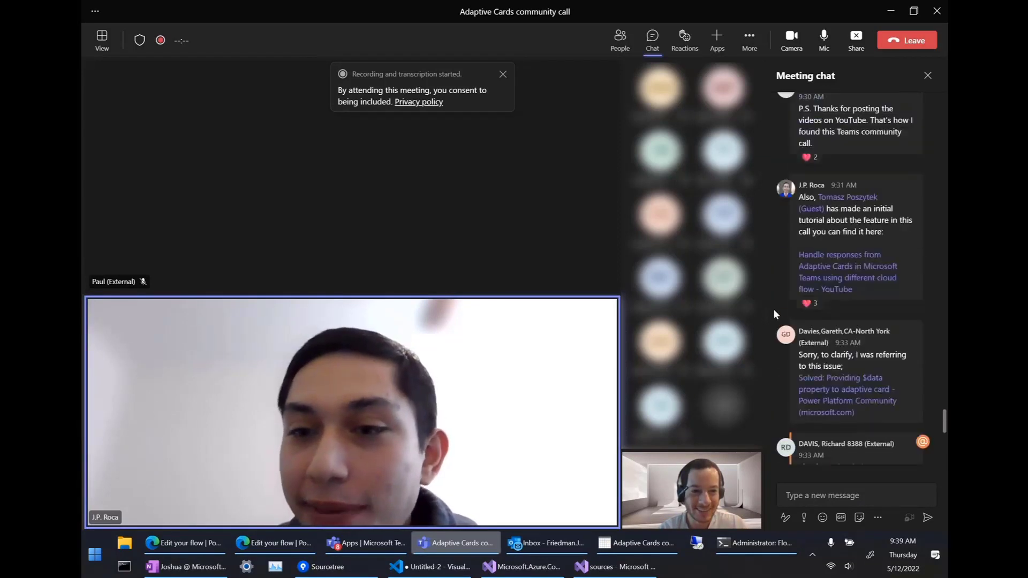
{"action": "scroll", "coordinate": [782, 311], "scroll_direction": "down", "scroll_amount": 15}
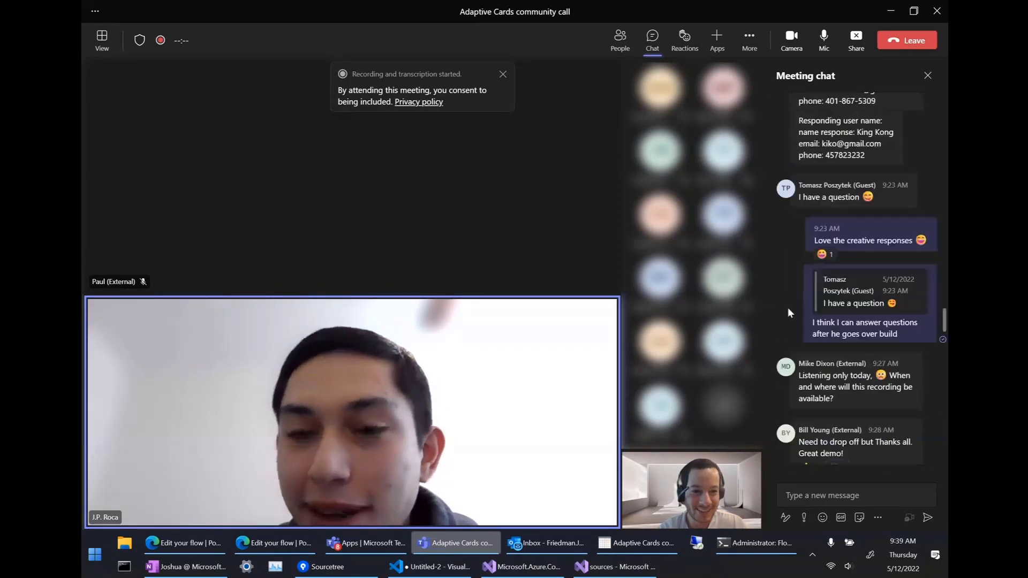
{"action": "scroll", "coordinate": [789, 310], "scroll_direction": "up", "scroll_amount": 6}
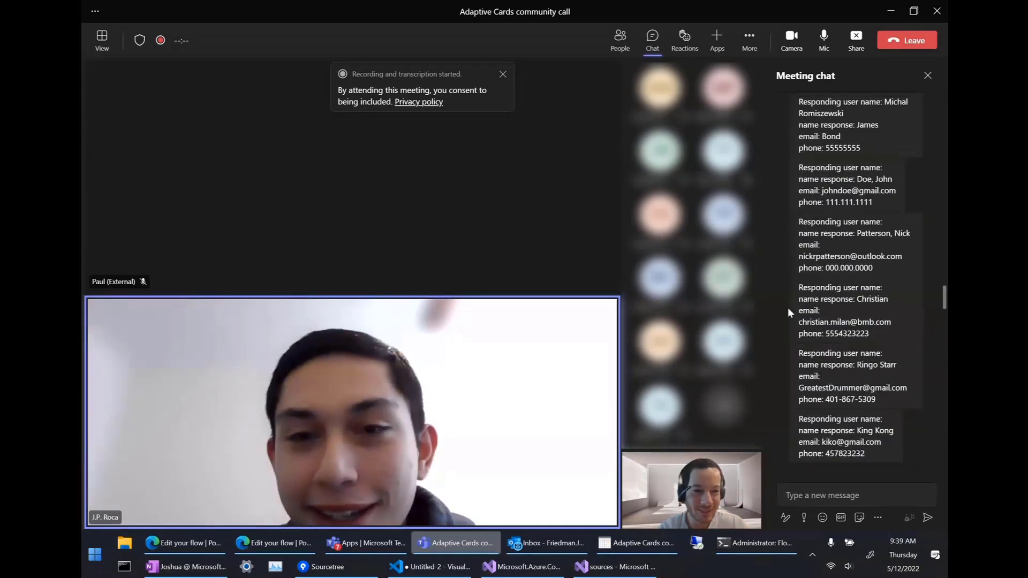
{"action": "scroll", "coordinate": [788, 307], "scroll_direction": "up", "scroll_amount": 4}
{"action": "scroll", "coordinate": [856, 288], "scroll_direction": "up", "scroll_amount": 4}
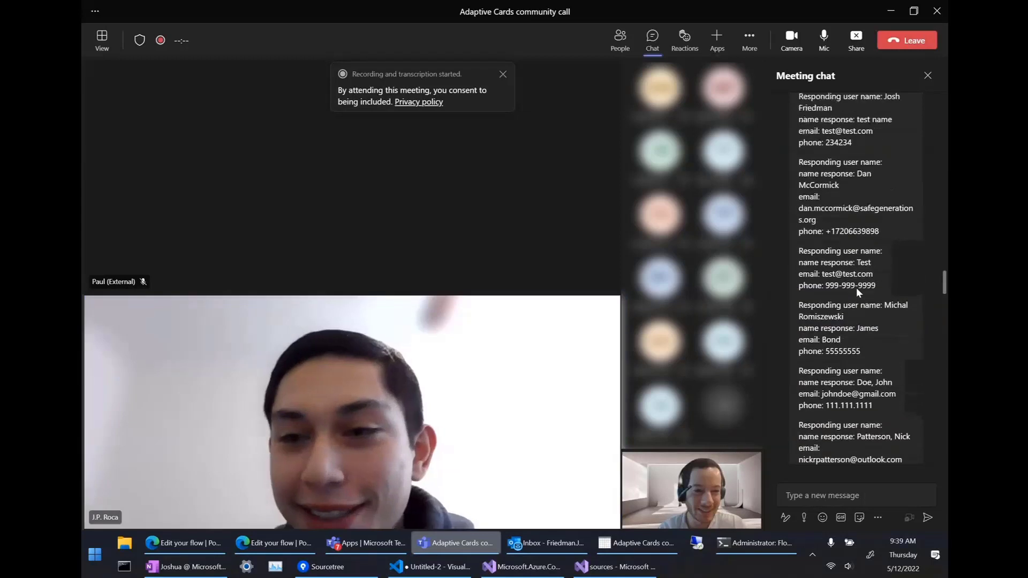
{"action": "scroll", "coordinate": [857, 288], "scroll_direction": "up", "scroll_amount": 2}
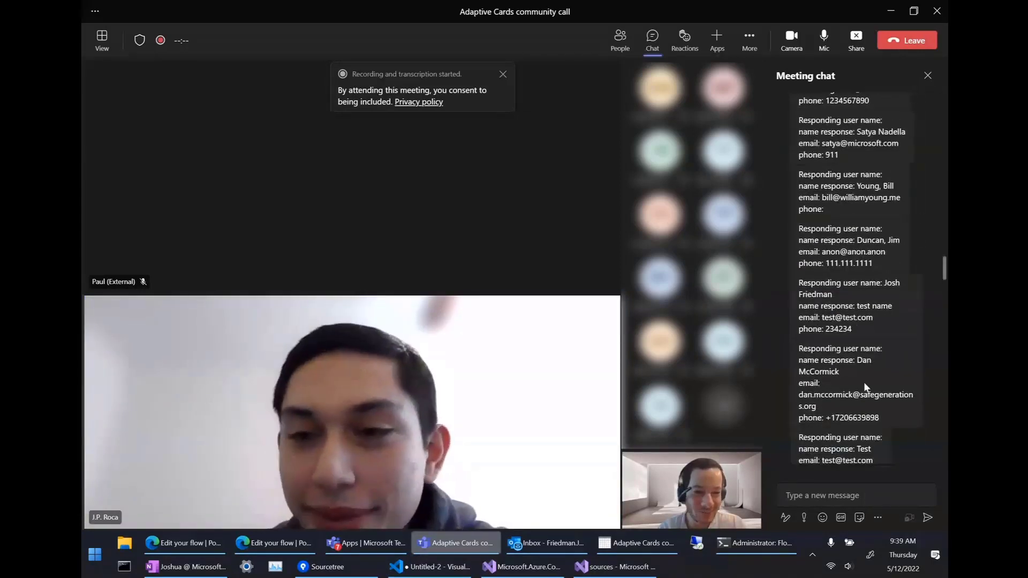
{"action": "scroll", "coordinate": [864, 384], "scroll_direction": "down", "scroll_amount": 1}
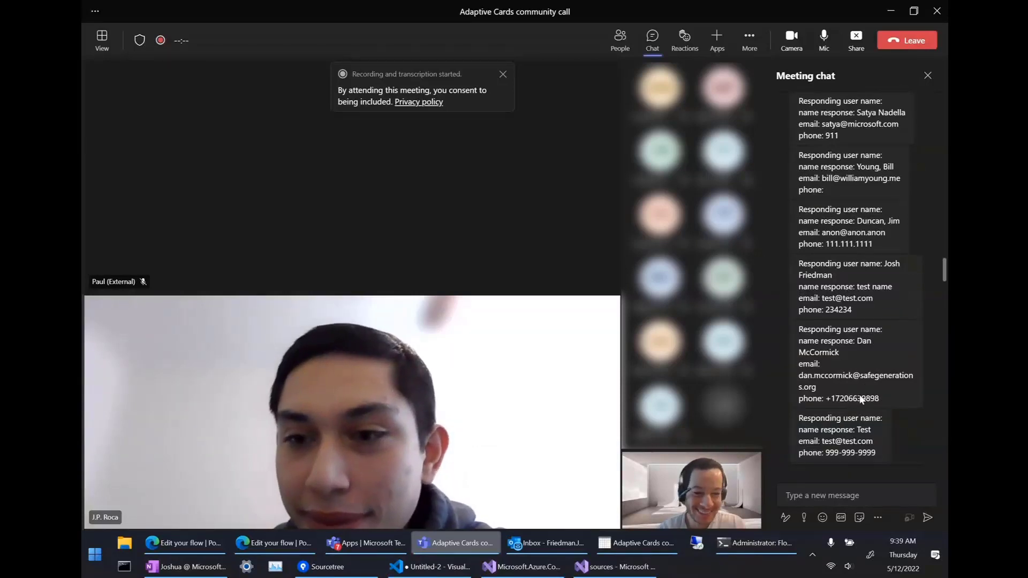
{"action": "scroll", "coordinate": [918, 295], "scroll_direction": "down", "scroll_amount": 1}
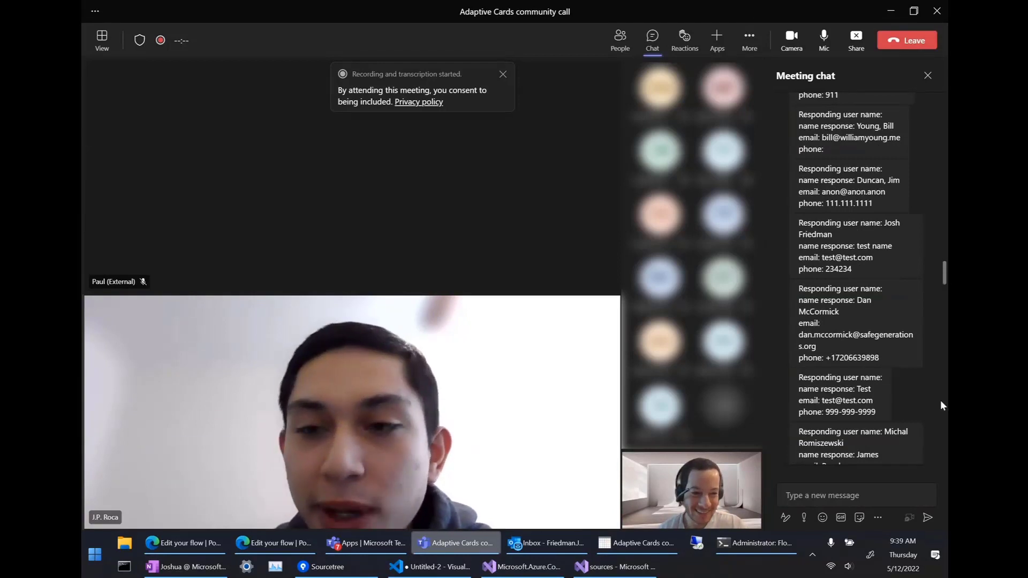
{"action": "scroll", "coordinate": [900, 411], "scroll_direction": "down", "scroll_amount": 10}
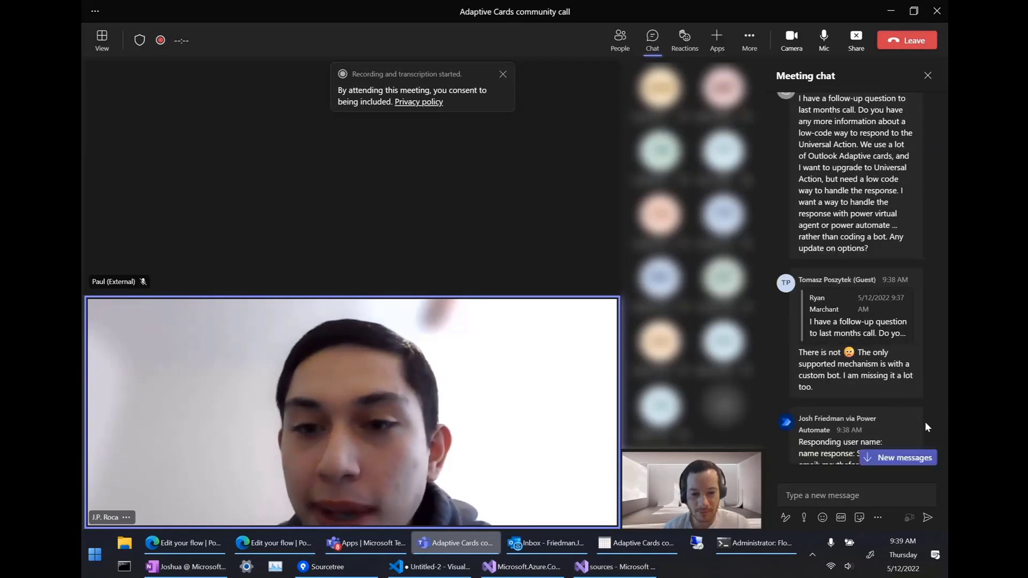
Jump the meeting chat to its newest messages, including the one-response-per-user question.
{"action": "left_click", "coordinate": [910, 457]}
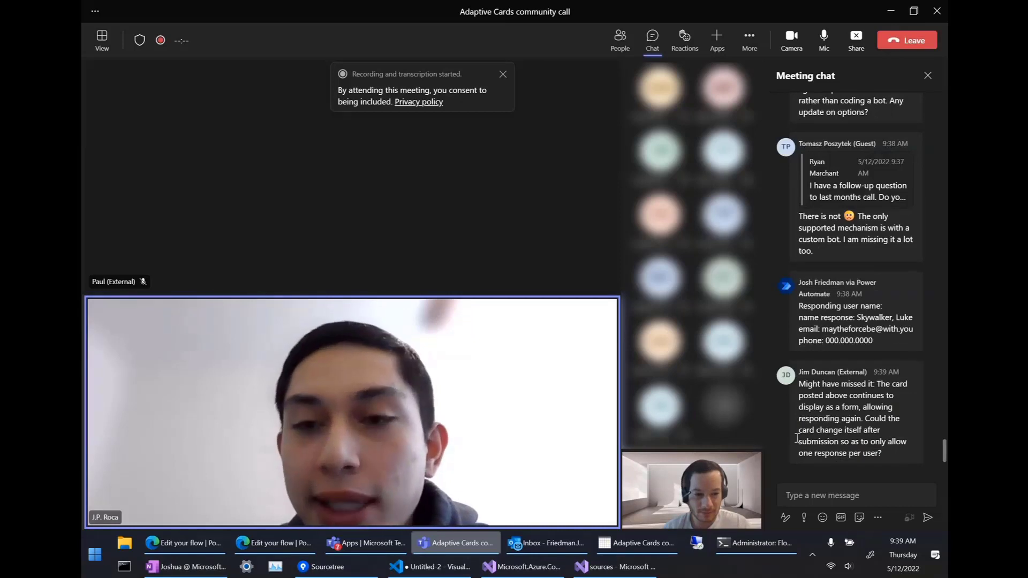
{"action": "mouse_move", "coordinate": [793, 438]}
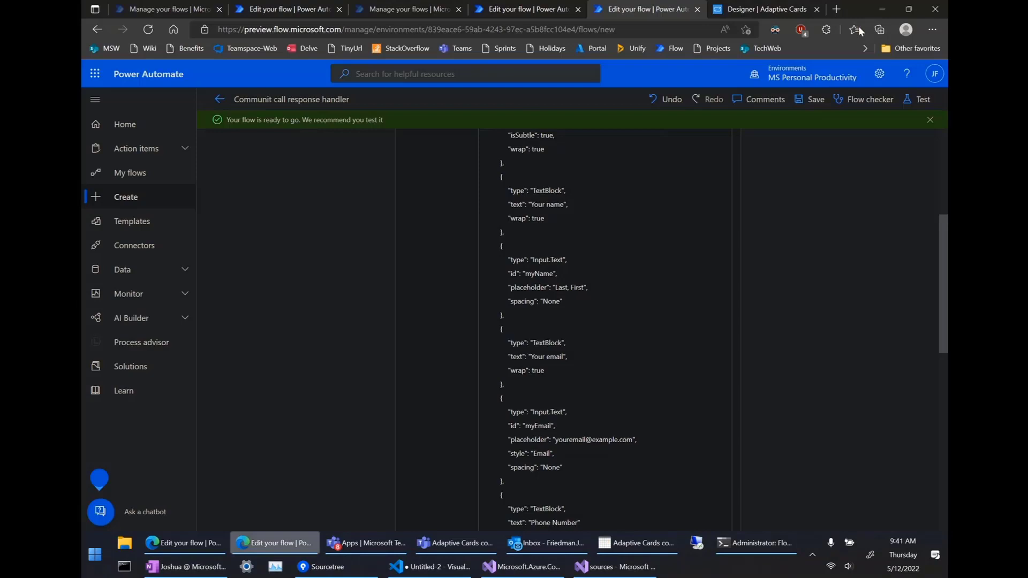
Open a new browser tab and enter the tip1 flow address.
{"action": "left_click", "coordinate": [838, 10]}
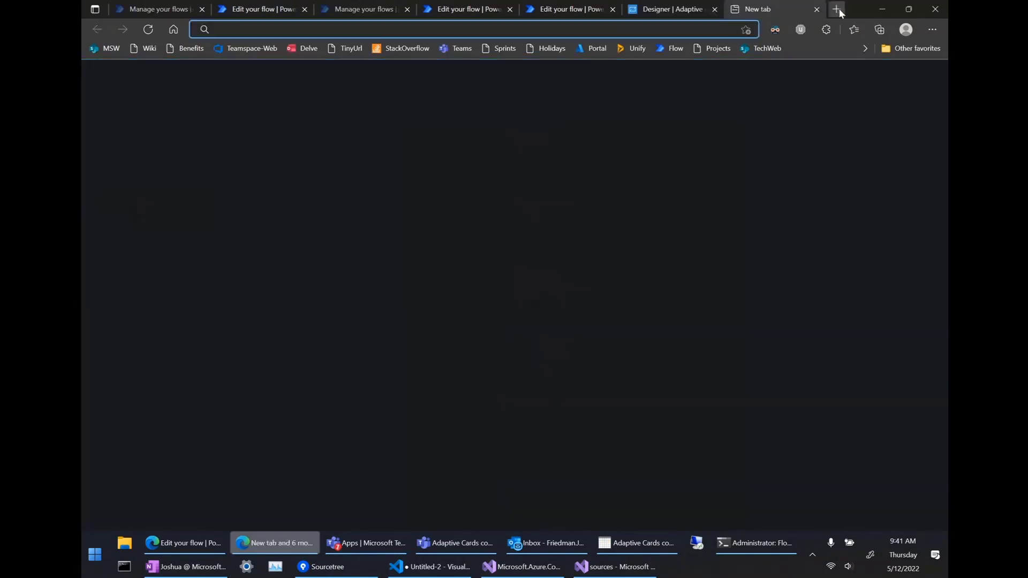
{"action": "type", "text": "ti"}
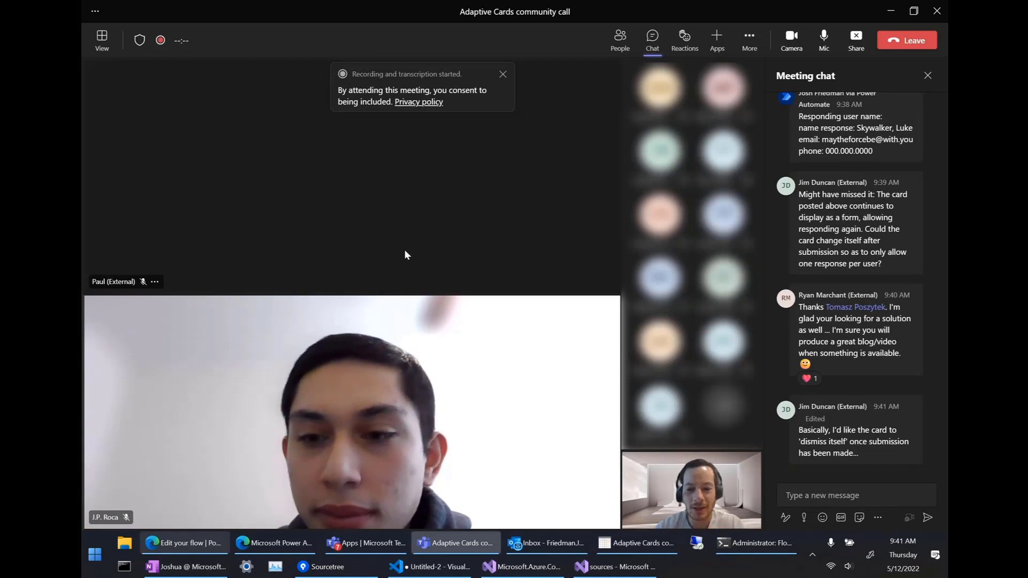
Bring the Power Automate home page in Edge to the front.
{"action": "left_click", "coordinate": [255, 544]}
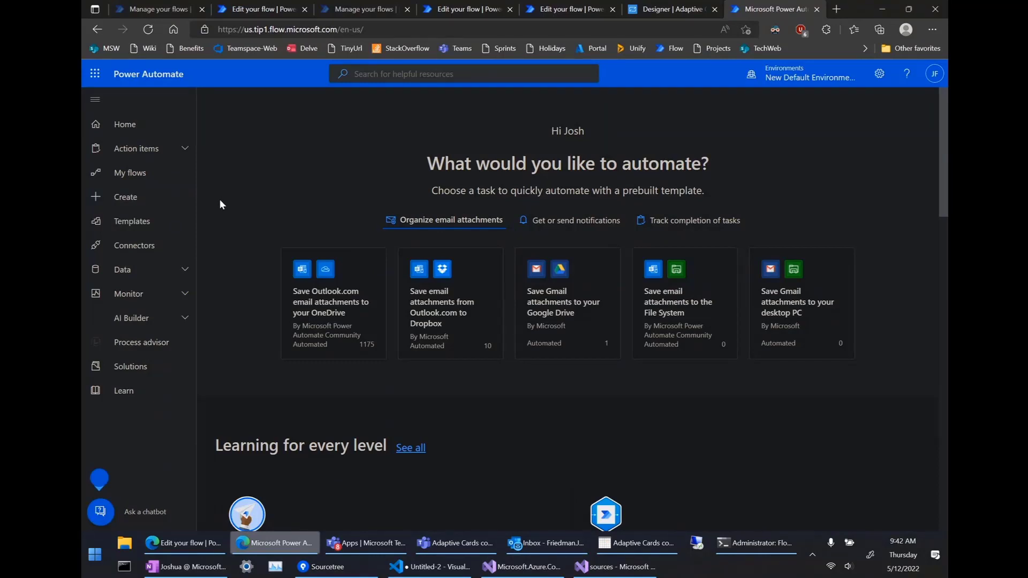
From the My flows list, start a new instant cloud flow via New flow.
{"action": "left_click", "coordinate": [153, 183]}
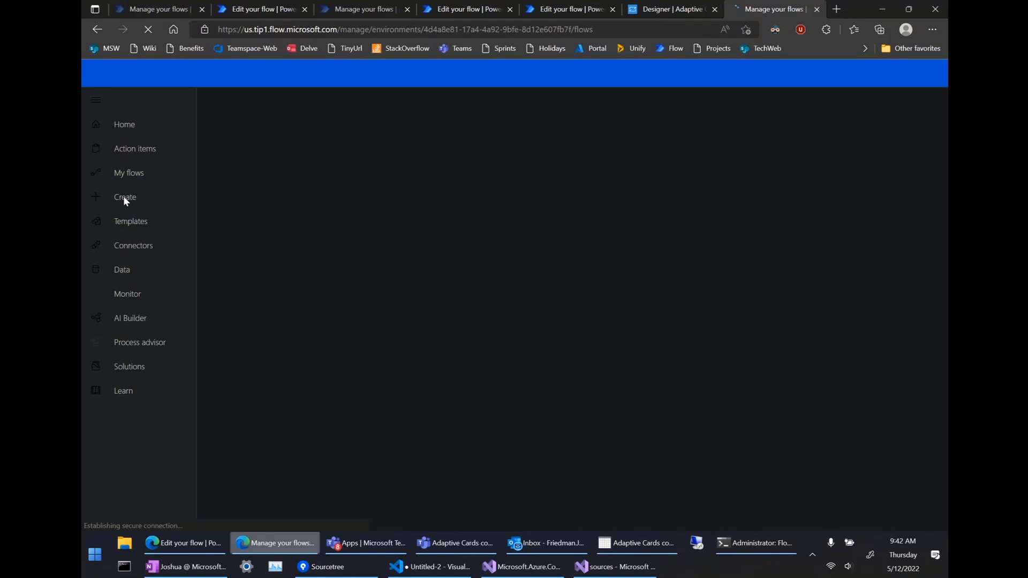
{"action": "left_click", "coordinate": [462, 543]}
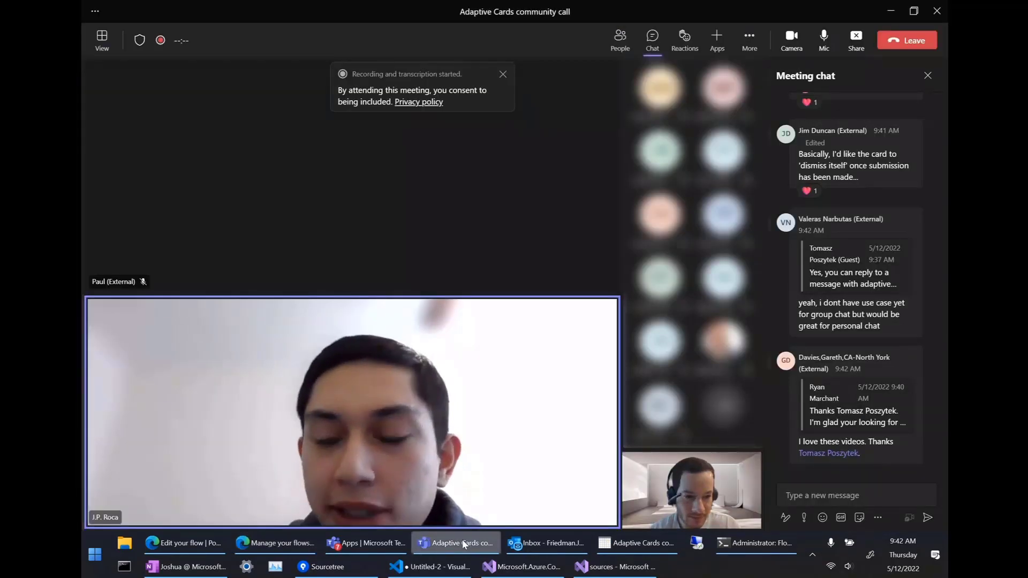
{"action": "left_click", "coordinate": [462, 543]}
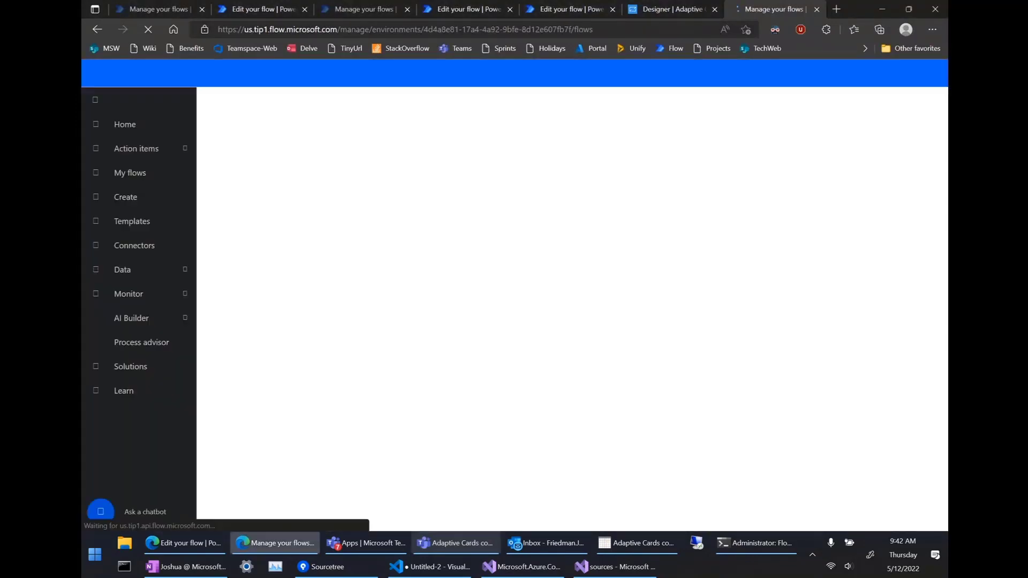
{"action": "key", "text": "alt+Tab"}
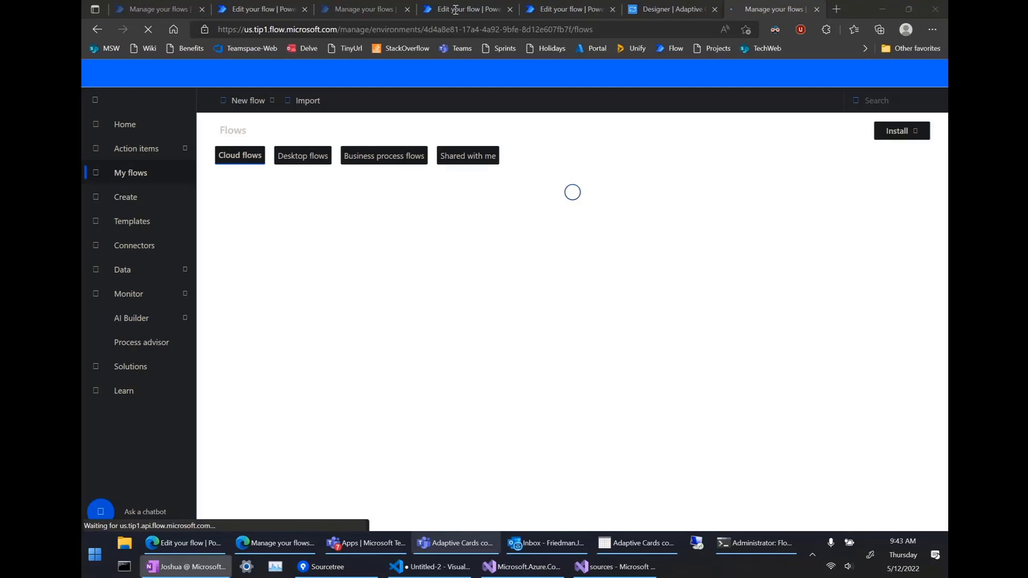
{"action": "left_click", "coordinate": [267, 106]}
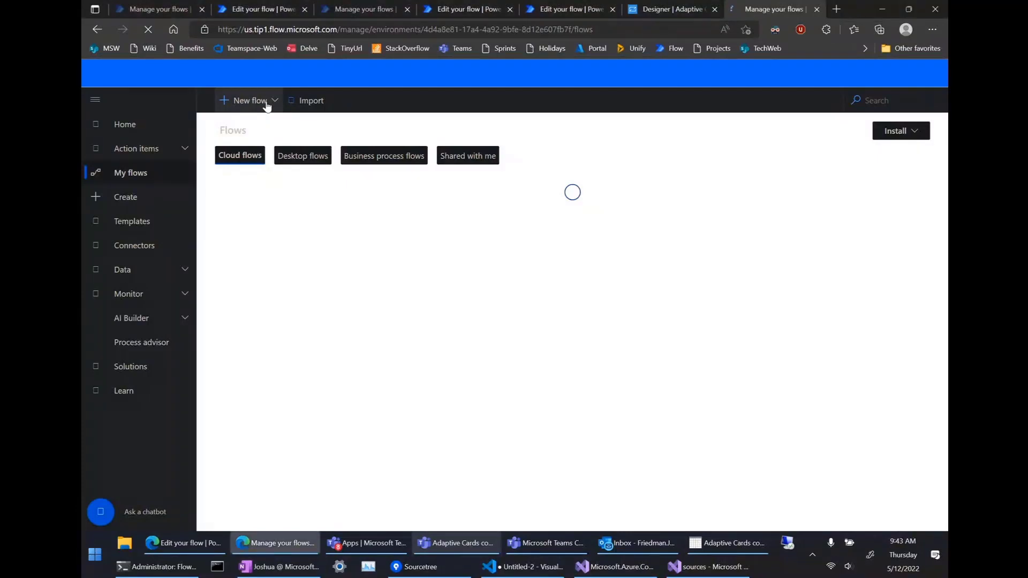
{"action": "left_click", "coordinate": [266, 105]}
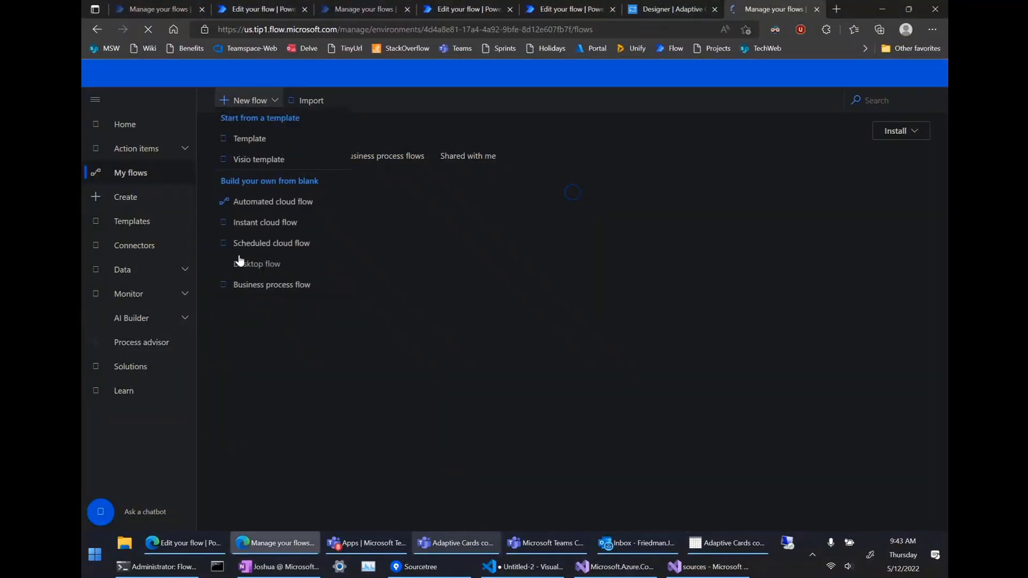
{"action": "left_click", "coordinate": [257, 229]}
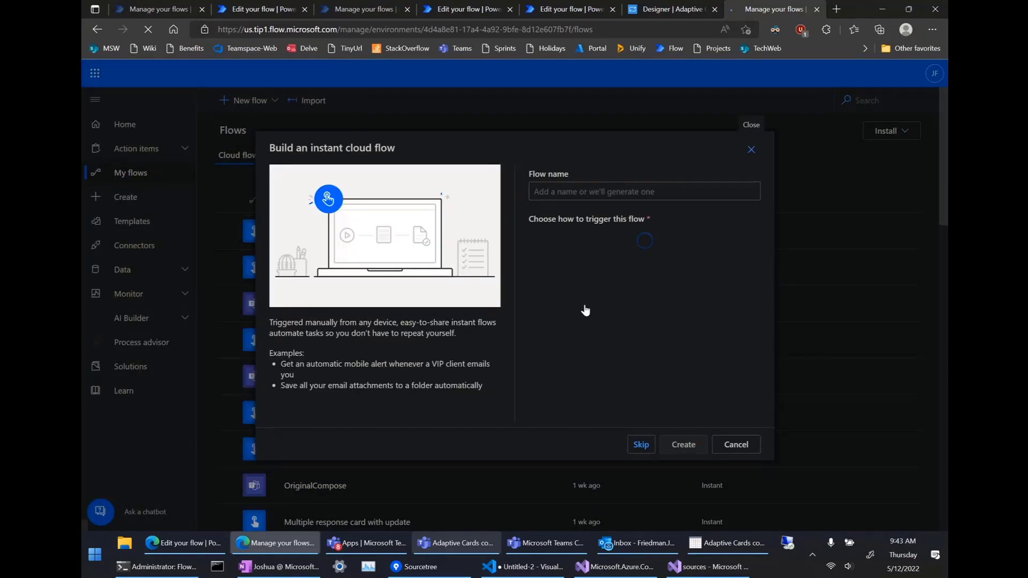
Create an untitled instant flow with the Teams 'From the compose box (V2)' trigger.
{"action": "scroll", "coordinate": [650, 344], "scroll_direction": "down", "scroll_amount": 3}
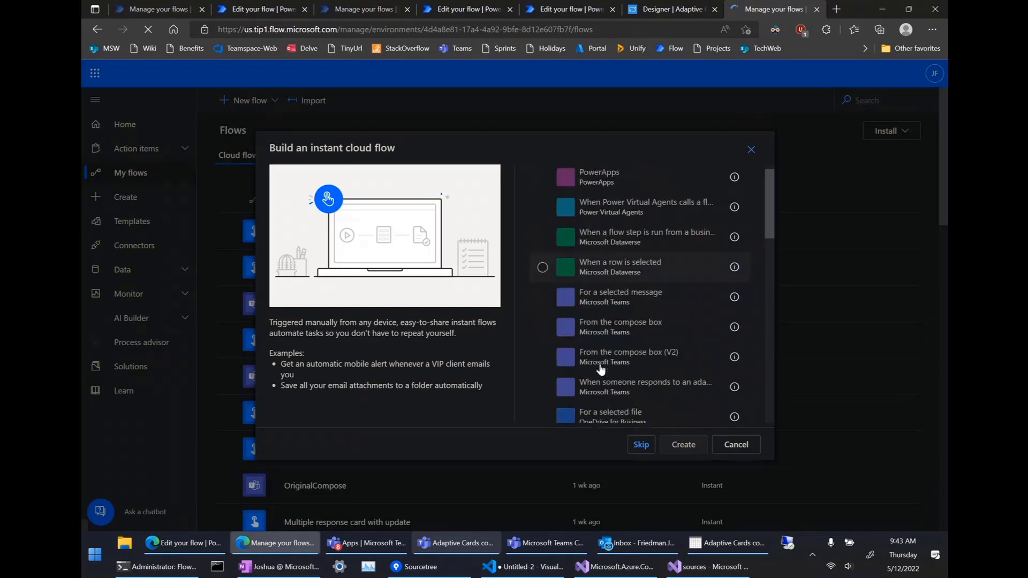
{"action": "left_click", "coordinate": [600, 366]}
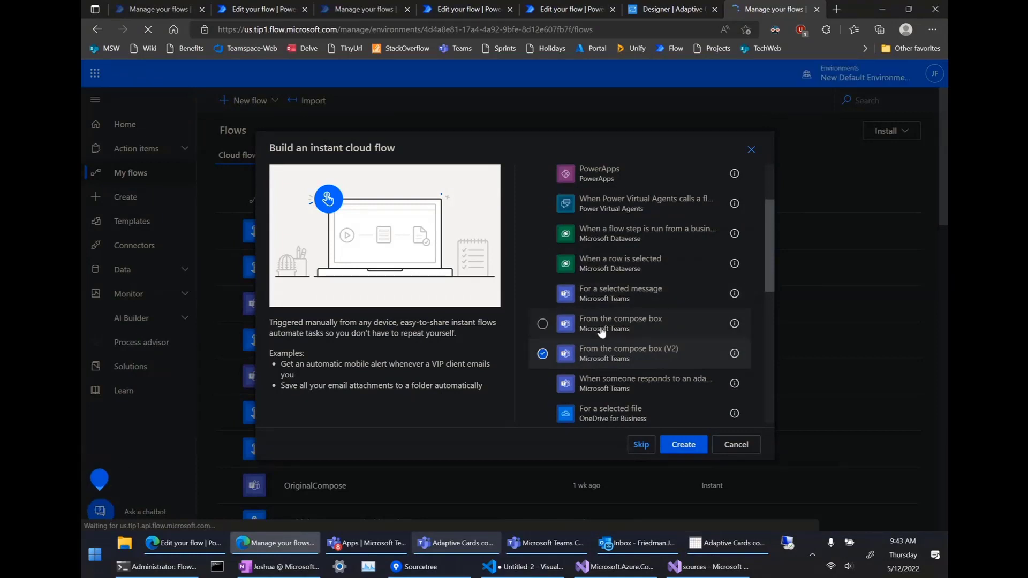
{"action": "left_click", "coordinate": [684, 447]}
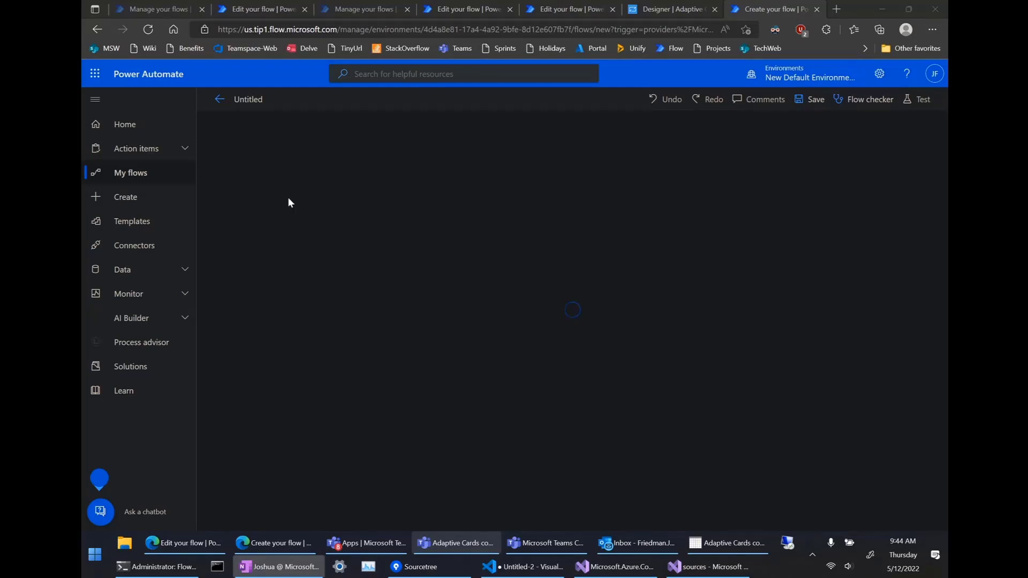
Create the trigger's default adaptive card and save it.
{"action": "left_click", "coordinate": [312, 210]}
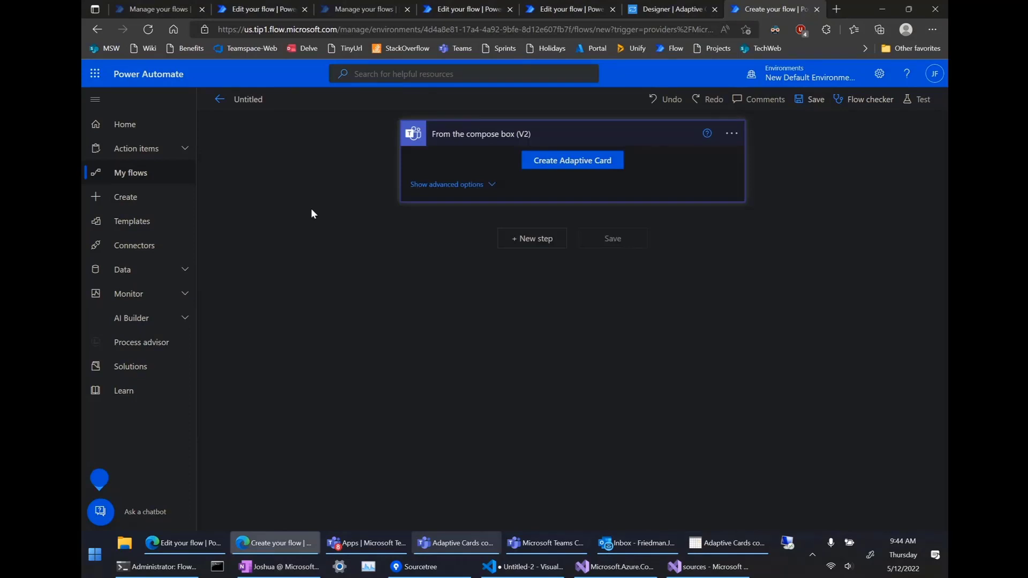
{"action": "left_click", "coordinate": [573, 161]}
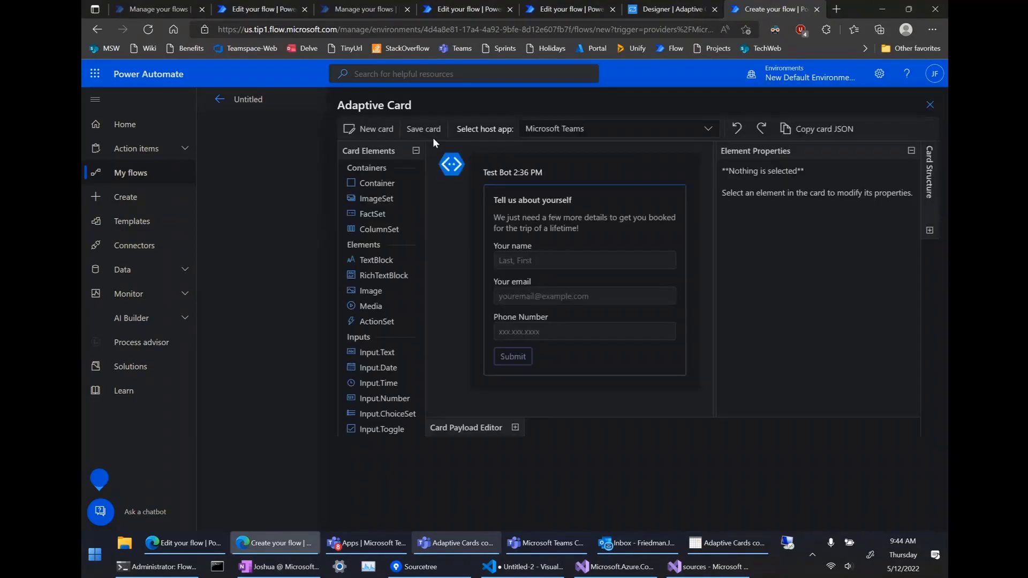
{"action": "left_click", "coordinate": [425, 130]}
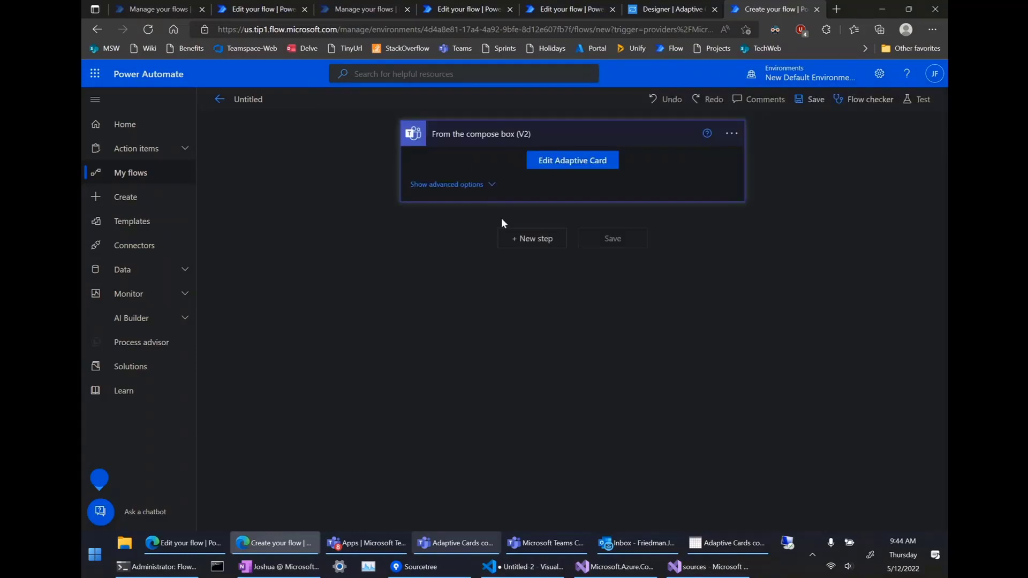
Add the Microsoft Teams 'Respond in Teams task module' action after the compose box trigger.
{"action": "left_click", "coordinate": [511, 241]}
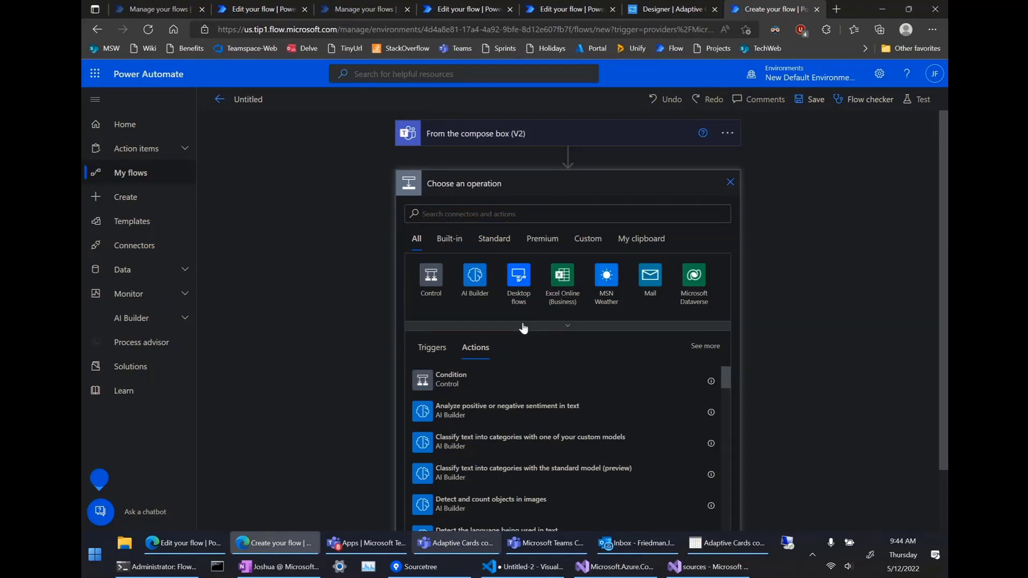
{"action": "left_click", "coordinate": [474, 326]}
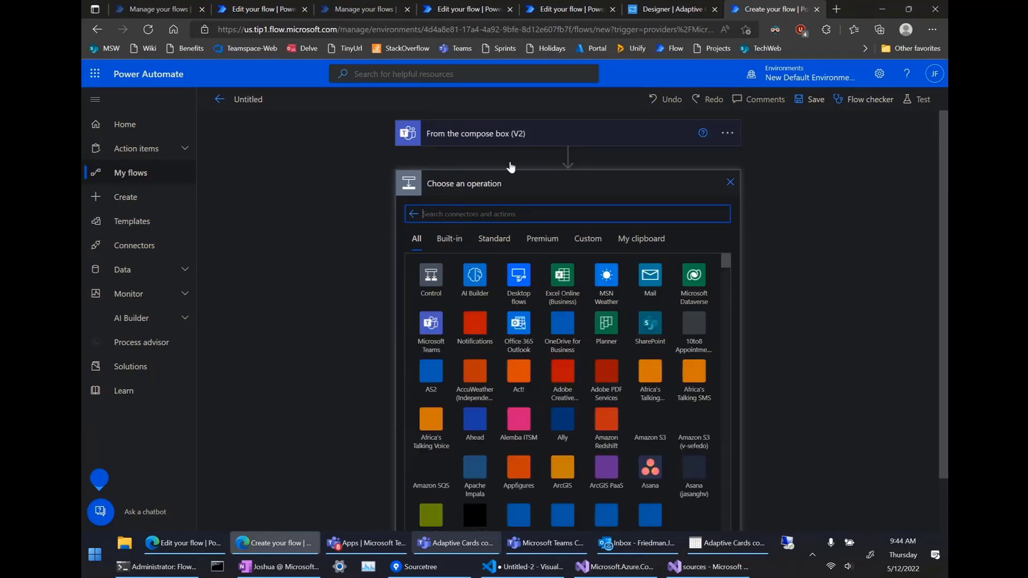
{"action": "left_click", "coordinate": [436, 326]}
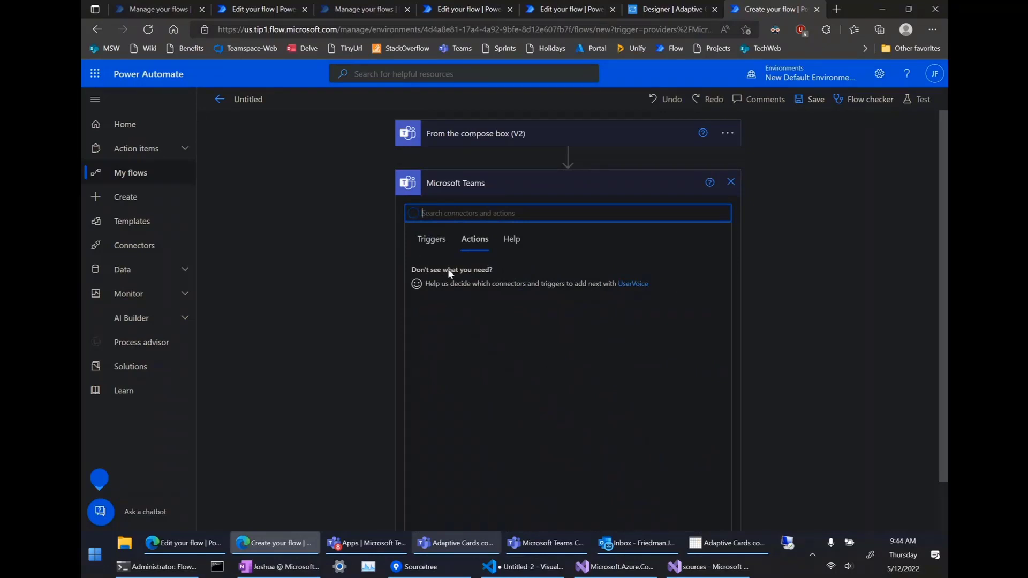
{"action": "scroll", "coordinate": [458, 427], "scroll_direction": "down", "scroll_amount": 5}
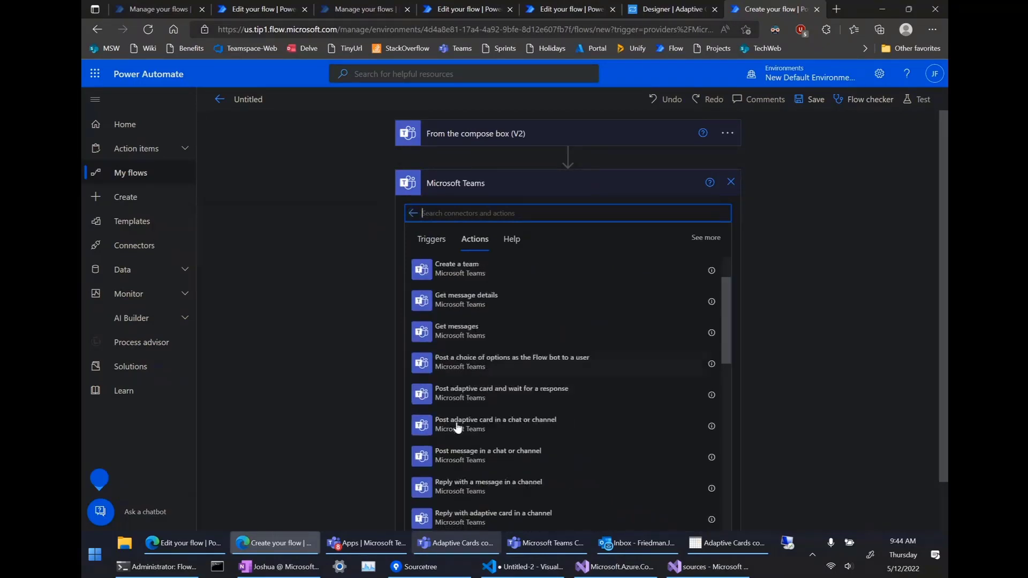
{"action": "scroll", "coordinate": [458, 427], "scroll_direction": "down", "scroll_amount": 1}
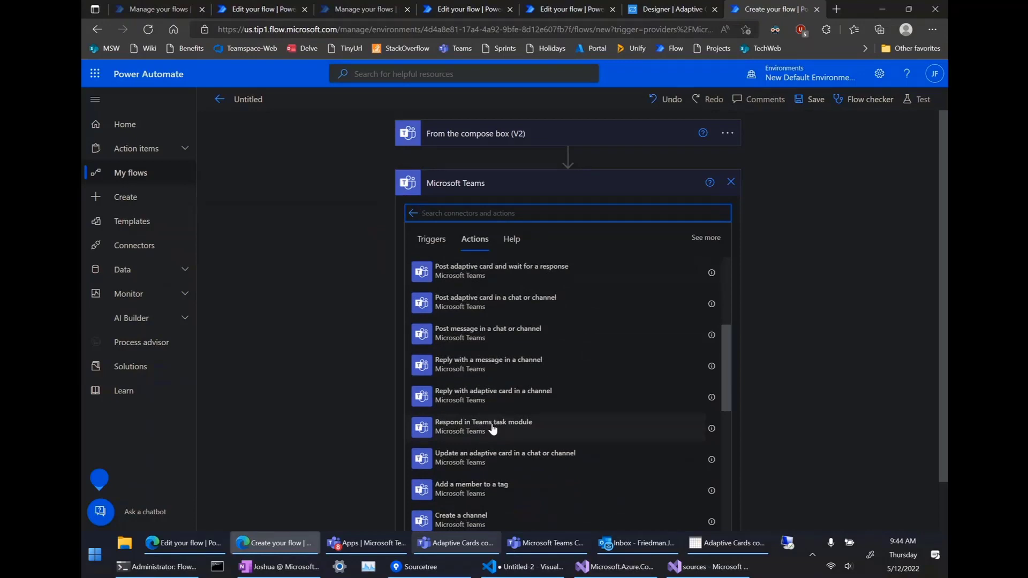
{"action": "left_click", "coordinate": [493, 429]}
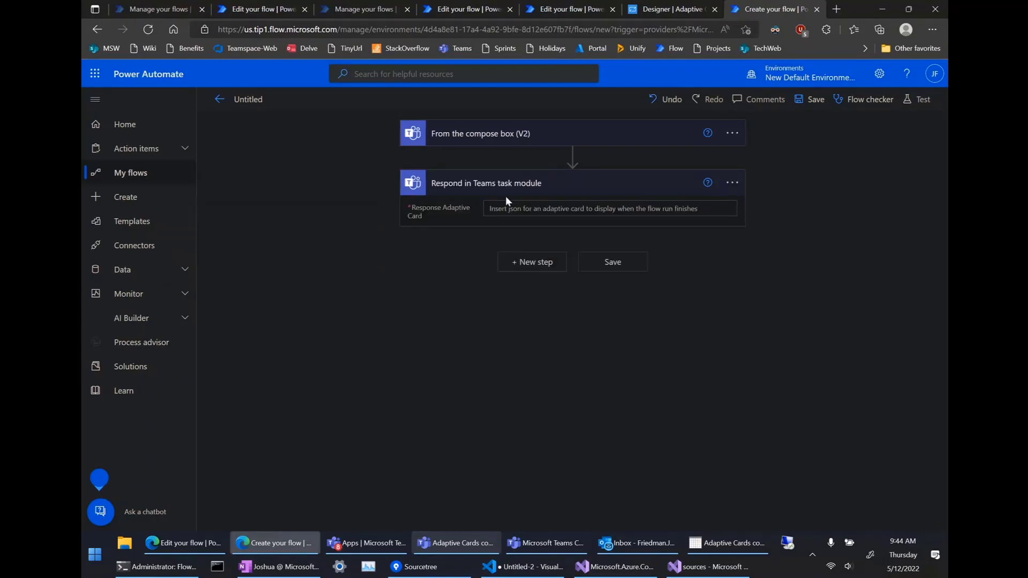
Paste the photo card JSON and insert Originating User Display Name after 'cool photos'.
{"action": "left_click", "coordinate": [507, 209]}
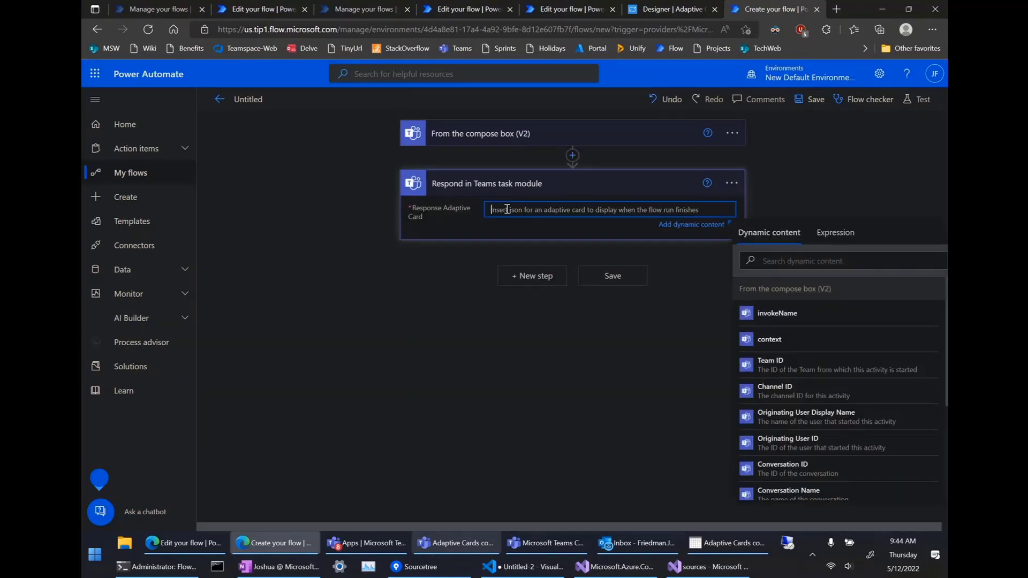
{"action": "key", "text": "ctrl+v"}
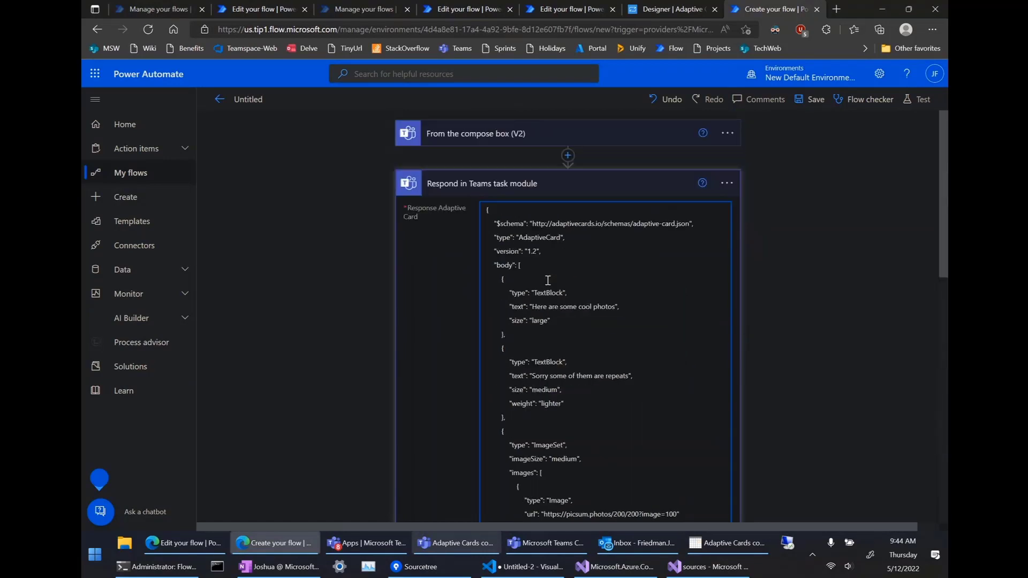
{"action": "left_click", "coordinate": [928, 449]}
{"action": "left_click", "coordinate": [617, 307]}
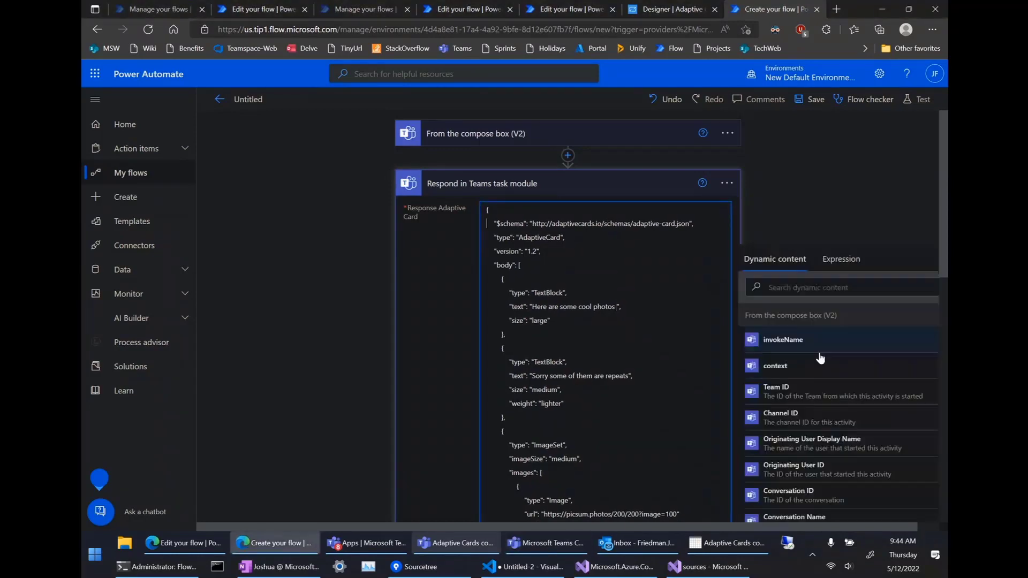
{"action": "scroll", "coordinate": [821, 358], "scroll_direction": "down", "scroll_amount": 1}
{"action": "scroll", "coordinate": [821, 358], "scroll_direction": "down", "scroll_amount": 1}
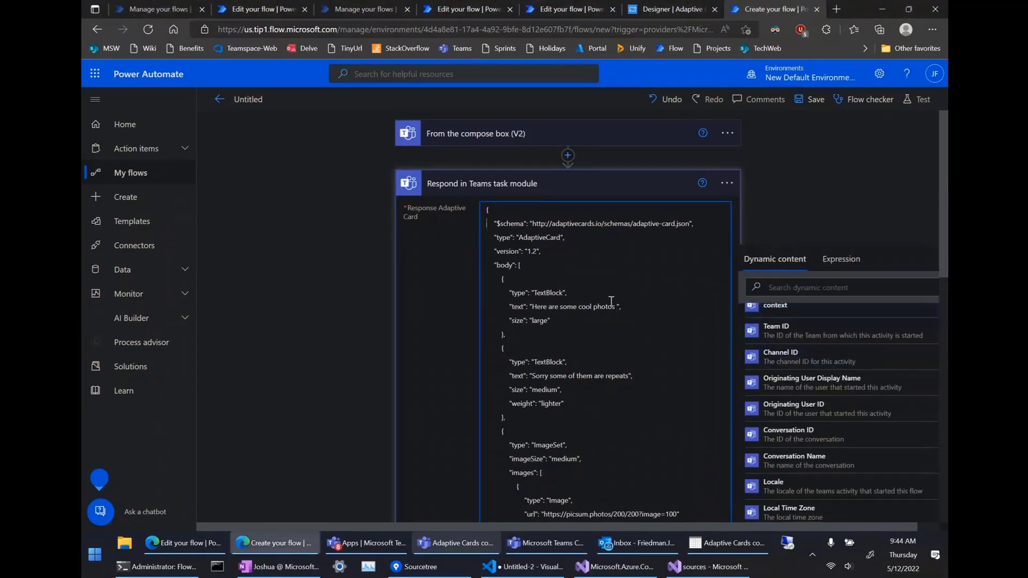
{"action": "left_click", "coordinate": [812, 382]}
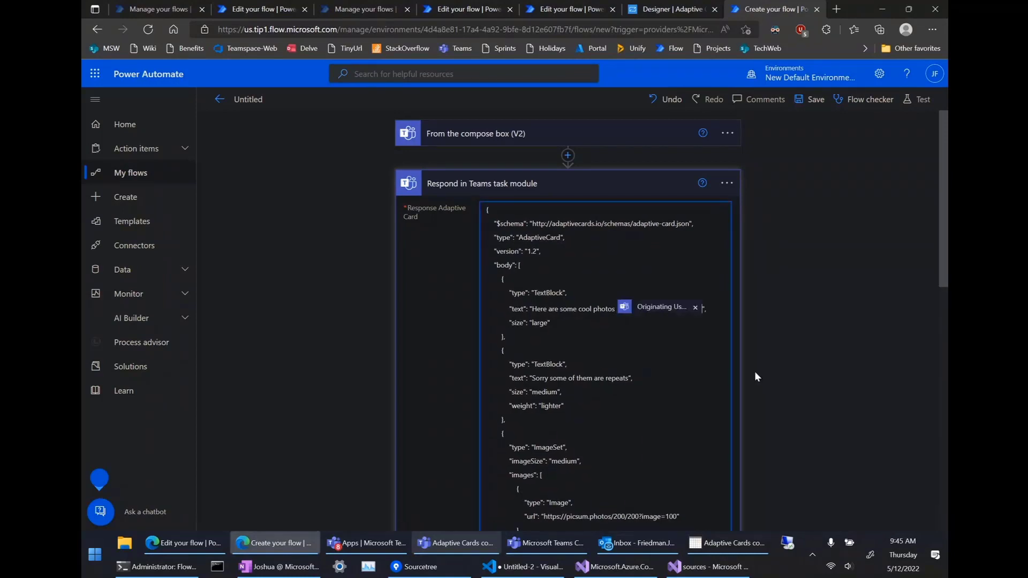
Insert the myName dynamic value after 'repeats' in the card text.
{"action": "left_click", "coordinate": [629, 378]}
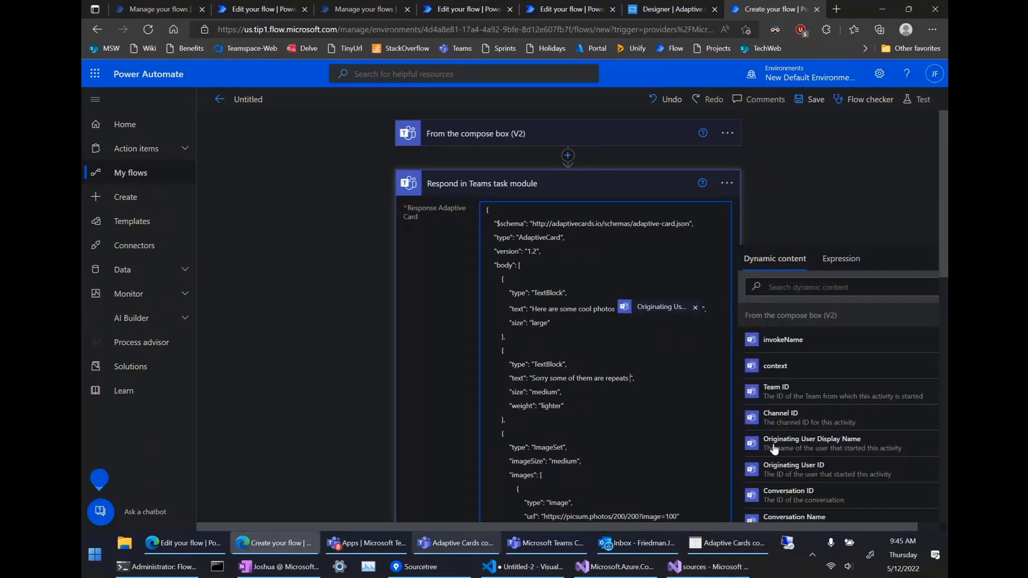
{"action": "scroll", "coordinate": [822, 481], "scroll_direction": "down", "scroll_amount": 3}
{"action": "scroll", "coordinate": [822, 481], "scroll_direction": "down", "scroll_amount": 1}
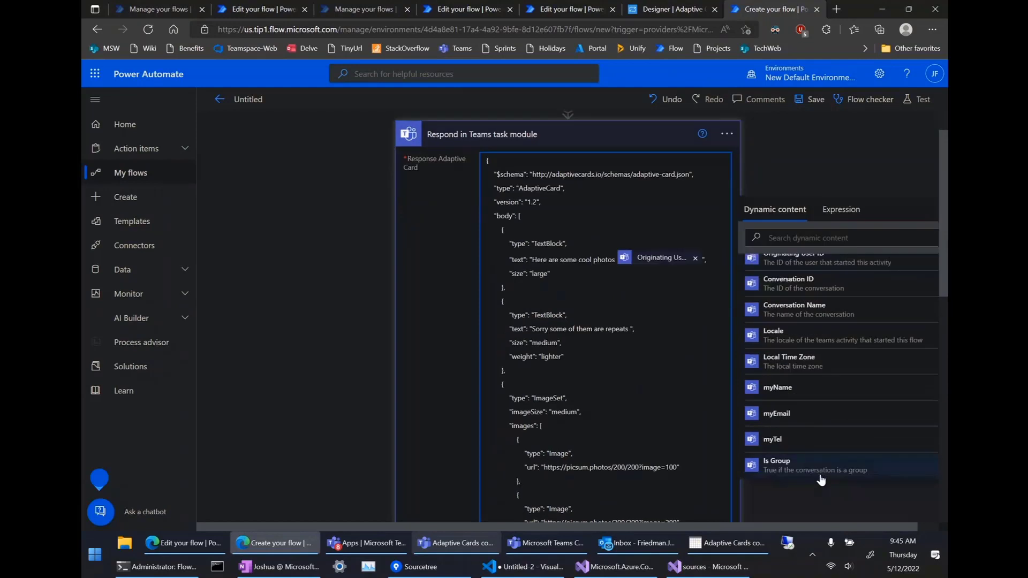
{"action": "left_click", "coordinate": [794, 388]}
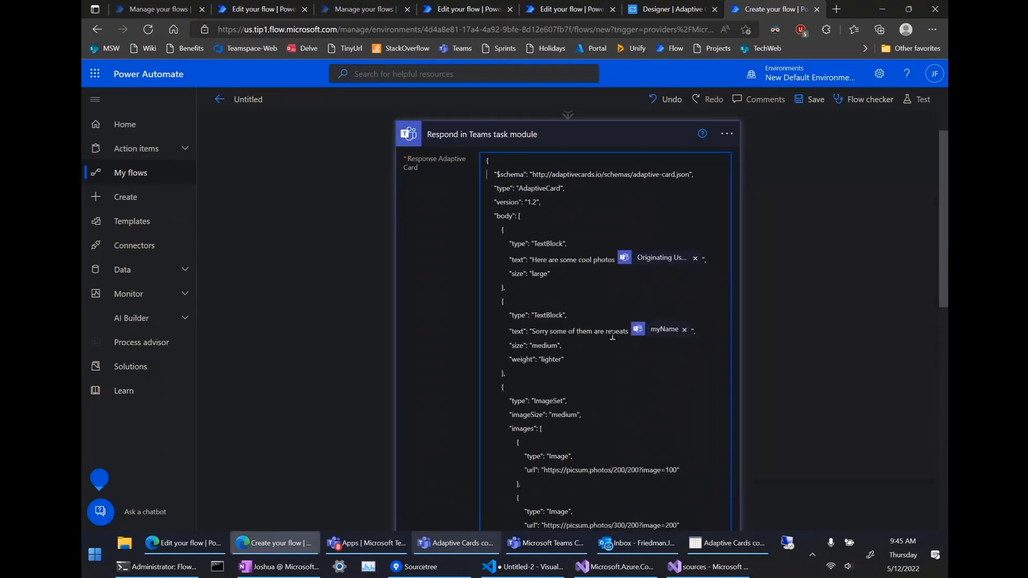
{"action": "left_click", "coordinate": [674, 332]}
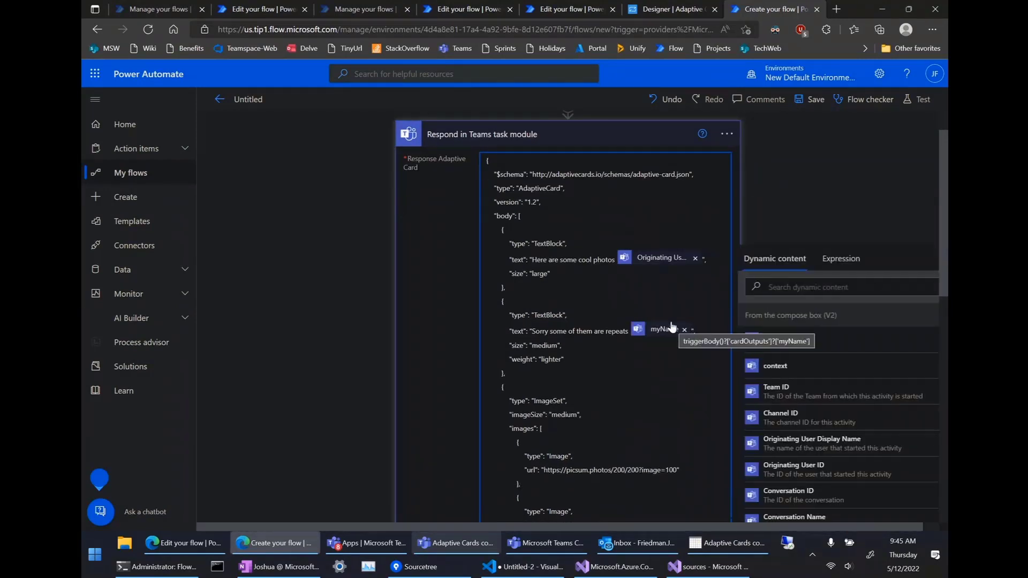
{"action": "scroll", "coordinate": [561, 307], "scroll_direction": "up", "scroll_amount": 1}
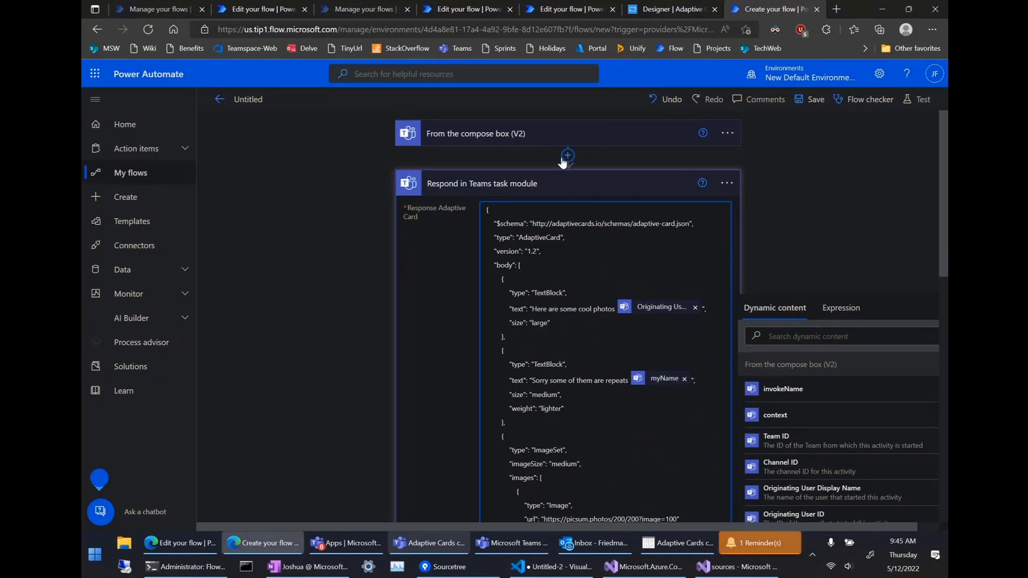
Rename the untitled flow to 'Task module demo' and save it.
{"action": "left_click", "coordinate": [548, 380]}
{"action": "scroll", "coordinate": [585, 406], "scroll_direction": "down", "scroll_amount": 1}
{"action": "scroll", "coordinate": [585, 407], "scroll_direction": "up", "scroll_amount": 1}
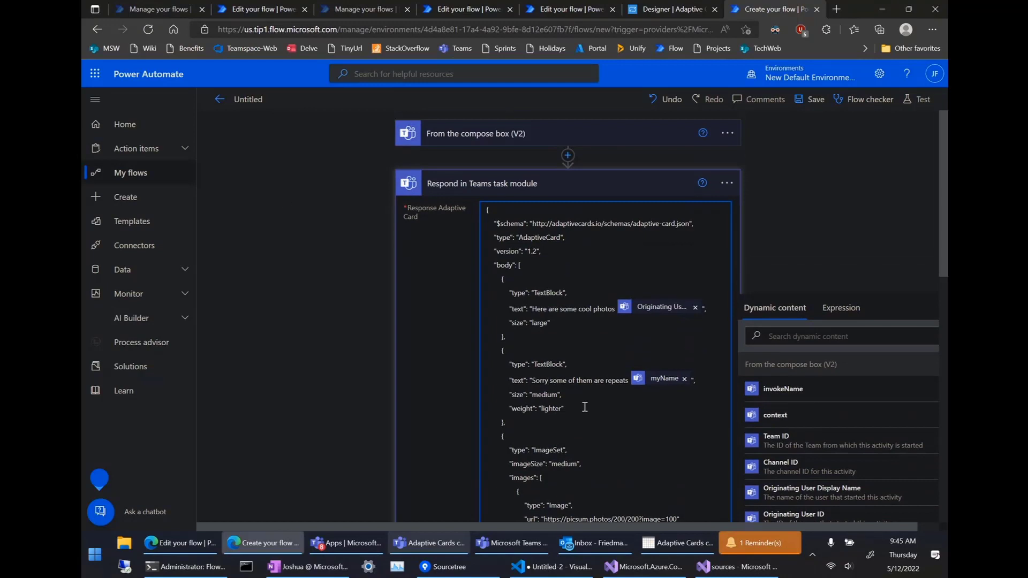
{"action": "left_click", "coordinate": [252, 101]}
{"action": "type", "text": "Task"}
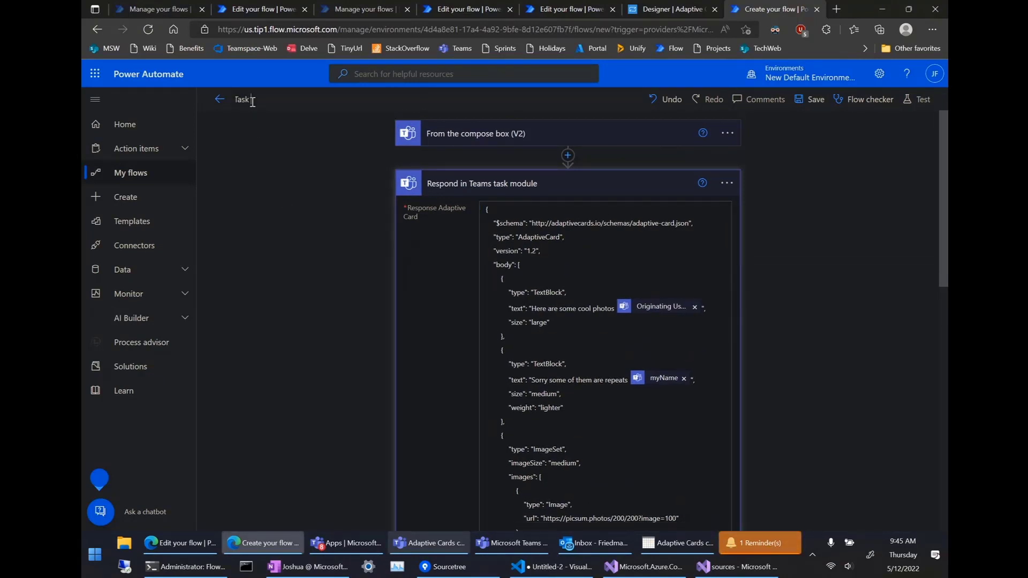
{"action": "type", "text": " module"}
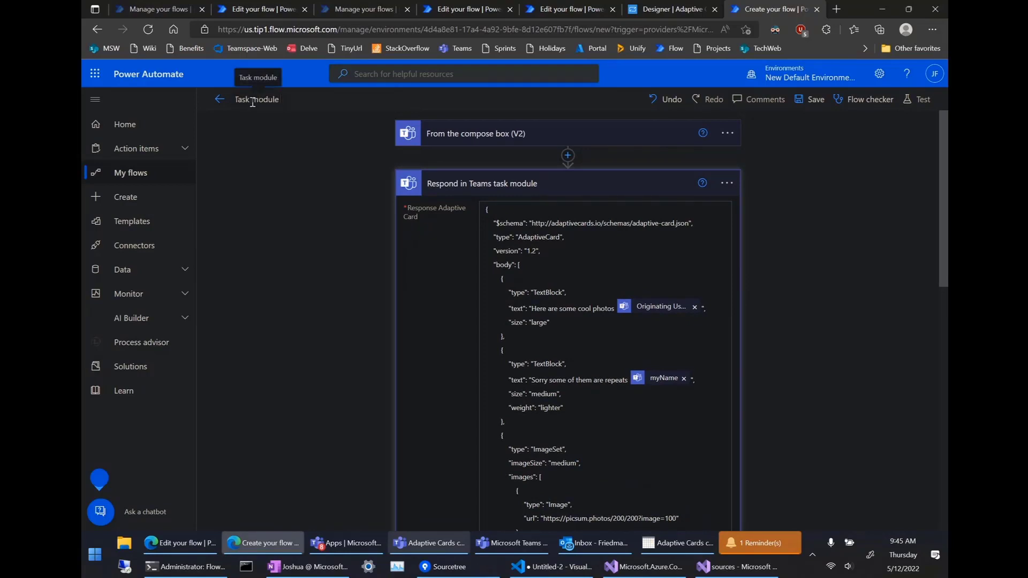
{"action": "type", "text": " demo"}
{"action": "left_click", "coordinate": [803, 102]}
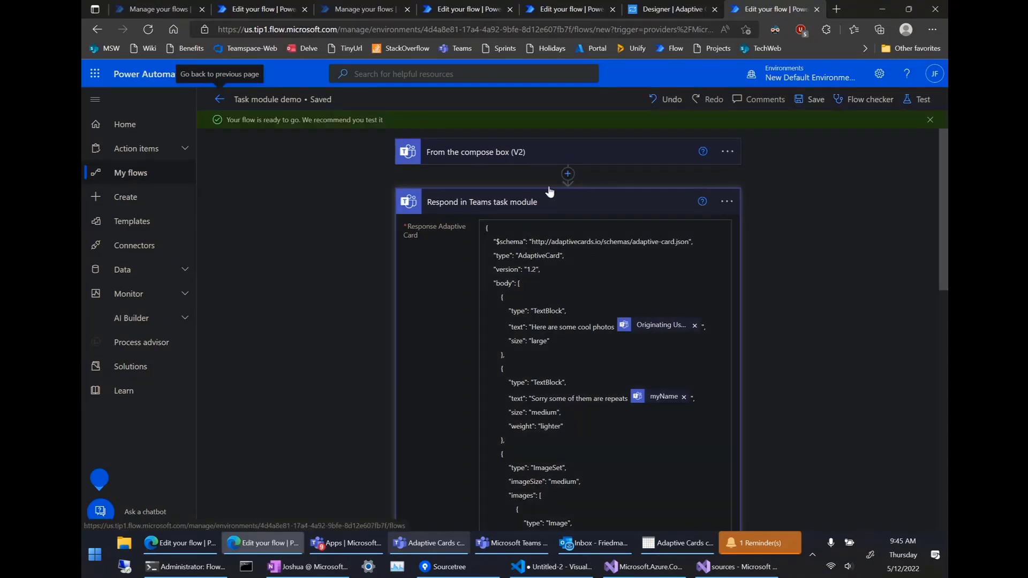
{"action": "scroll", "coordinate": [450, 321], "scroll_direction": "down", "scroll_amount": 1}
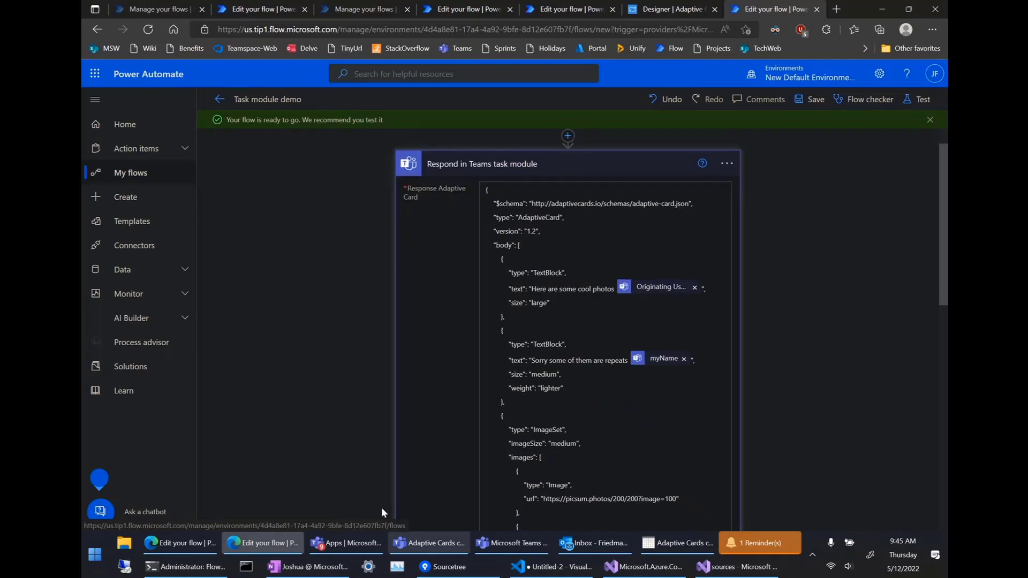
In the Adaptive Cards community call chat, run 'Task module demo' from the Workflows messaging extension.
{"action": "left_click", "coordinate": [342, 545]}
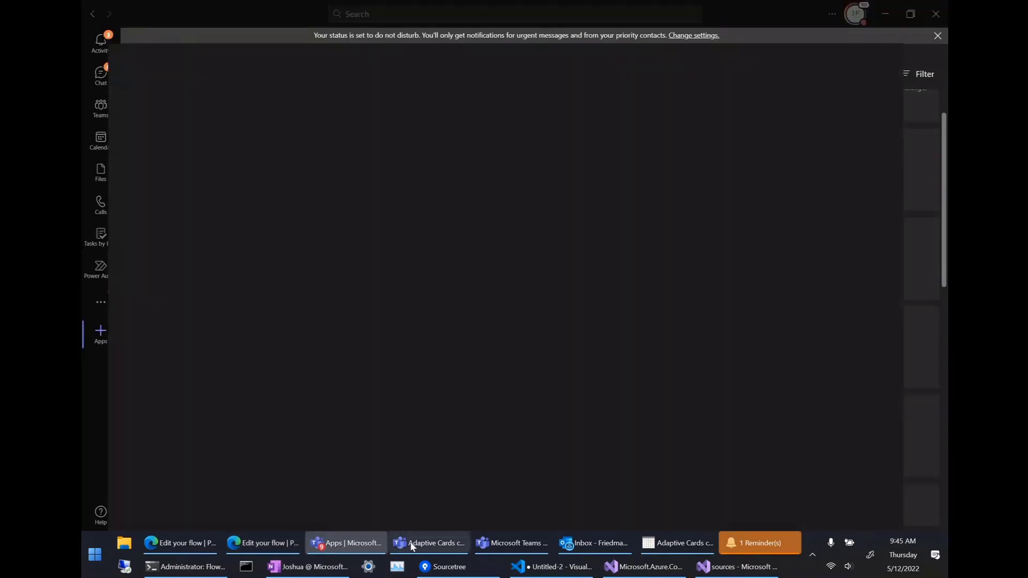
{"action": "left_click", "coordinate": [412, 544]}
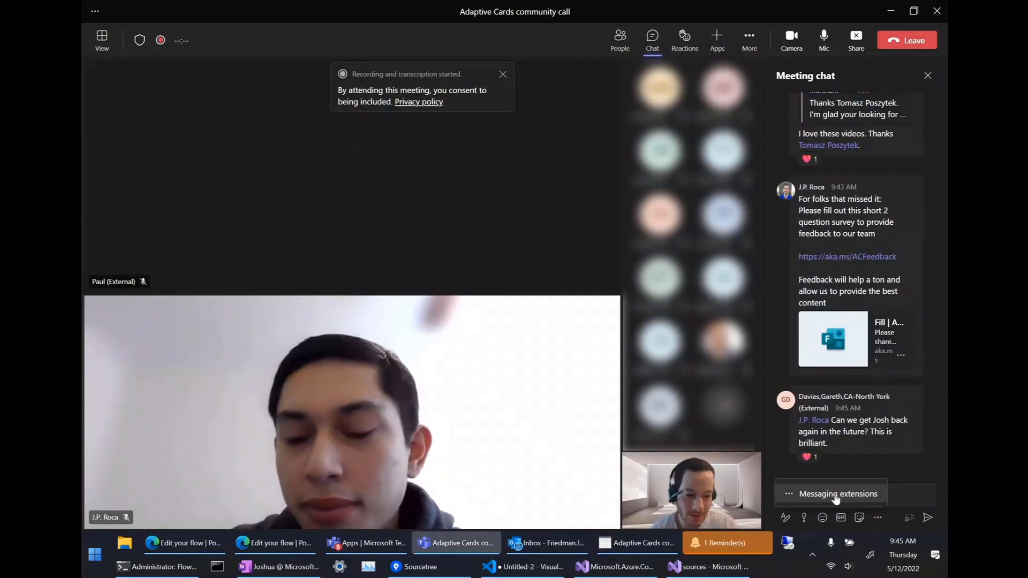
{"action": "left_click", "coordinate": [818, 495]}
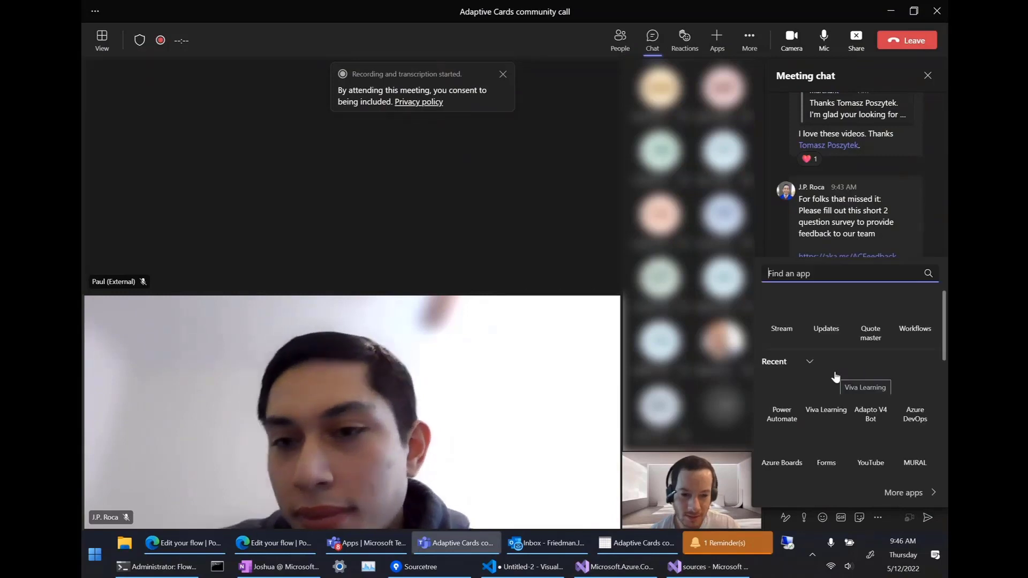
{"action": "left_click", "coordinate": [919, 312]}
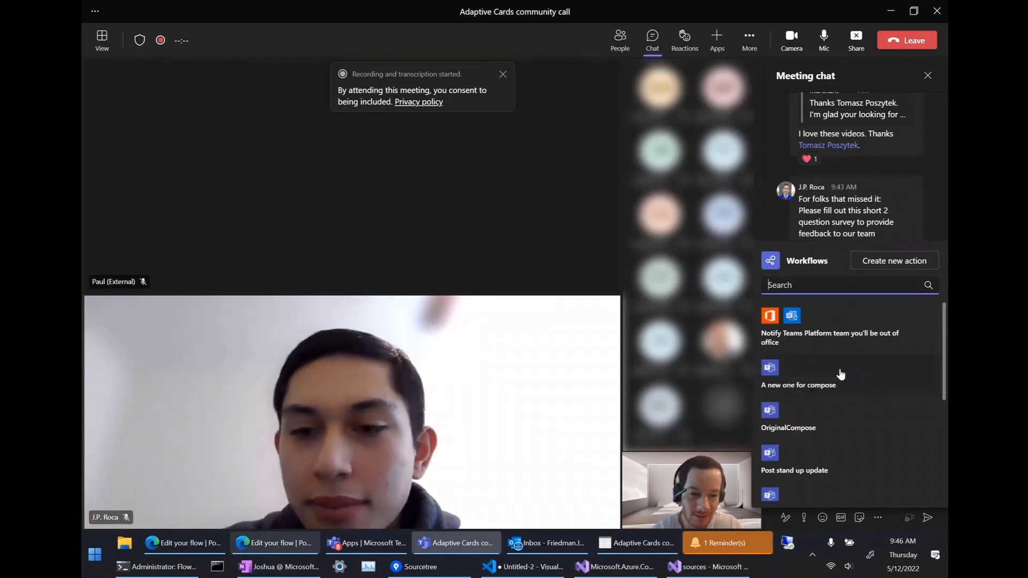
{"action": "scroll", "coordinate": [860, 360], "scroll_direction": "down", "scroll_amount": 1}
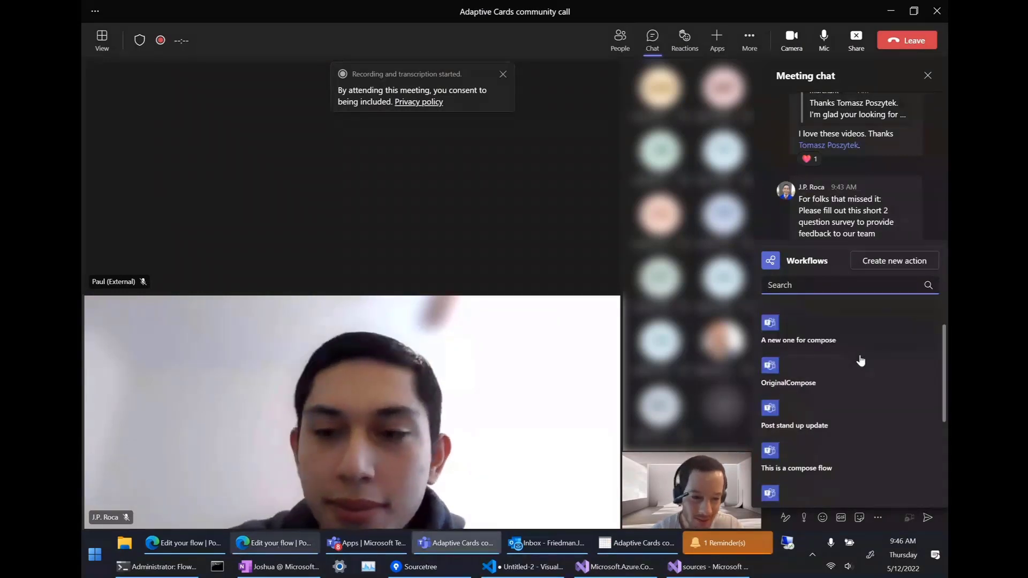
{"action": "scroll", "coordinate": [860, 361], "scroll_direction": "down", "scroll_amount": 3}
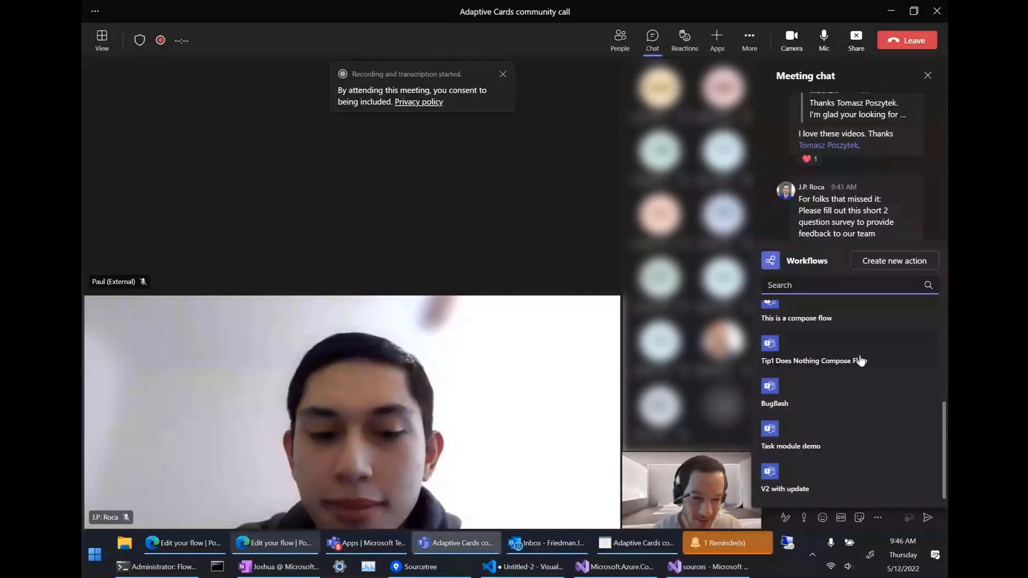
{"action": "left_click", "coordinate": [791, 439]}
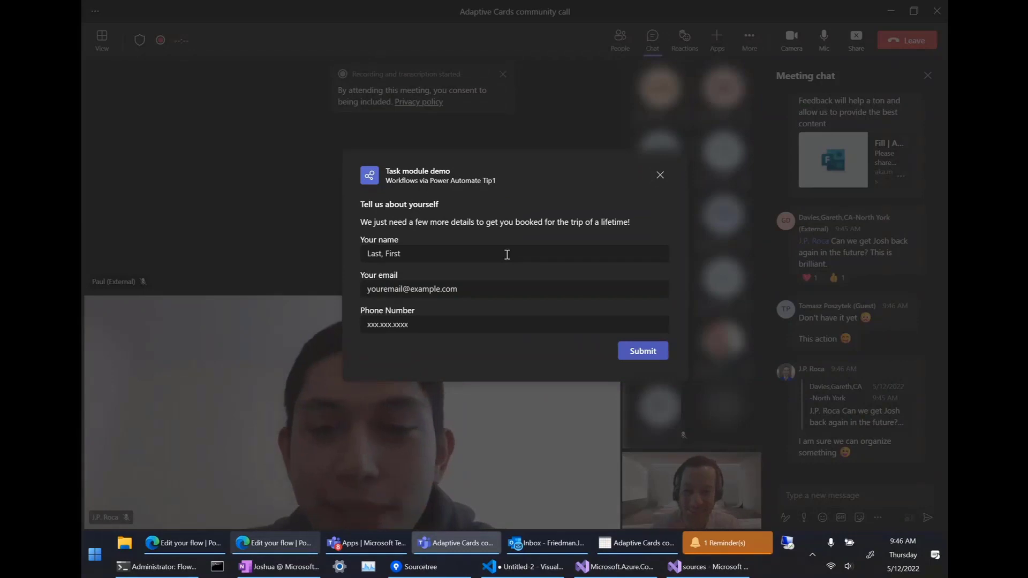
Enter 'test' as the name in the Tell us about yourself form and submit it.
{"action": "left_click", "coordinate": [492, 254]}
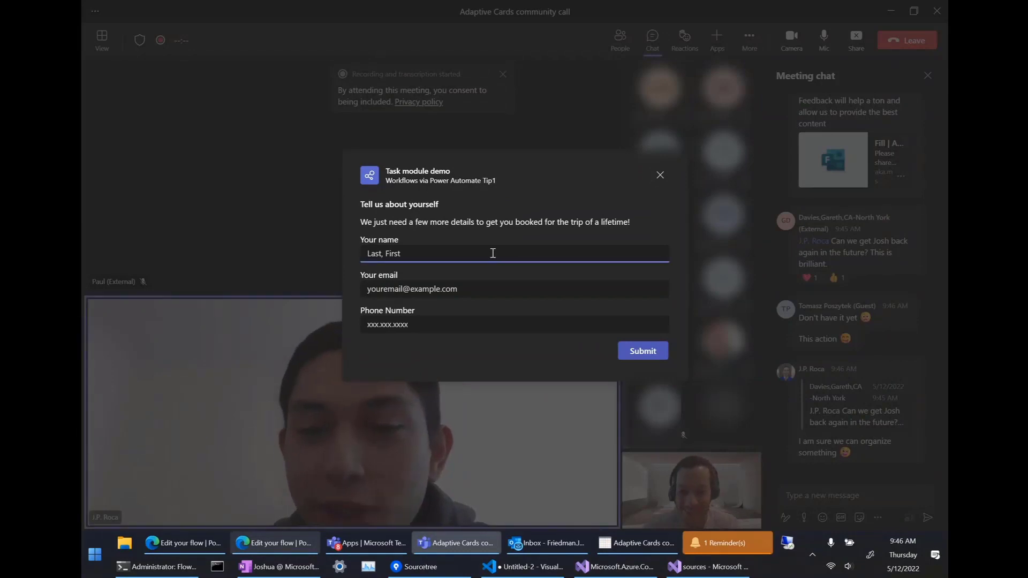
{"action": "type", "text": "test"}
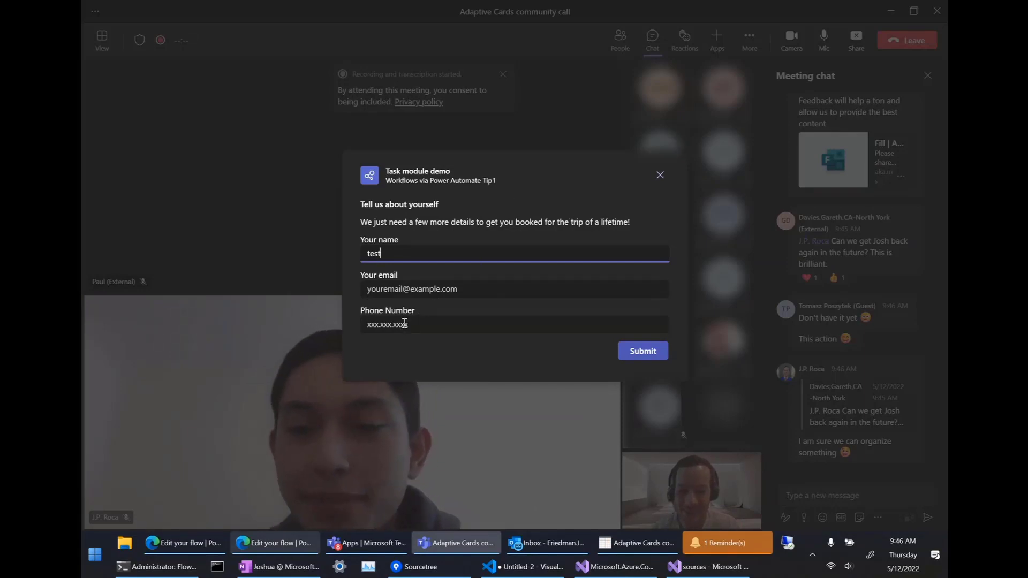
{"action": "left_click", "coordinate": [634, 356]}
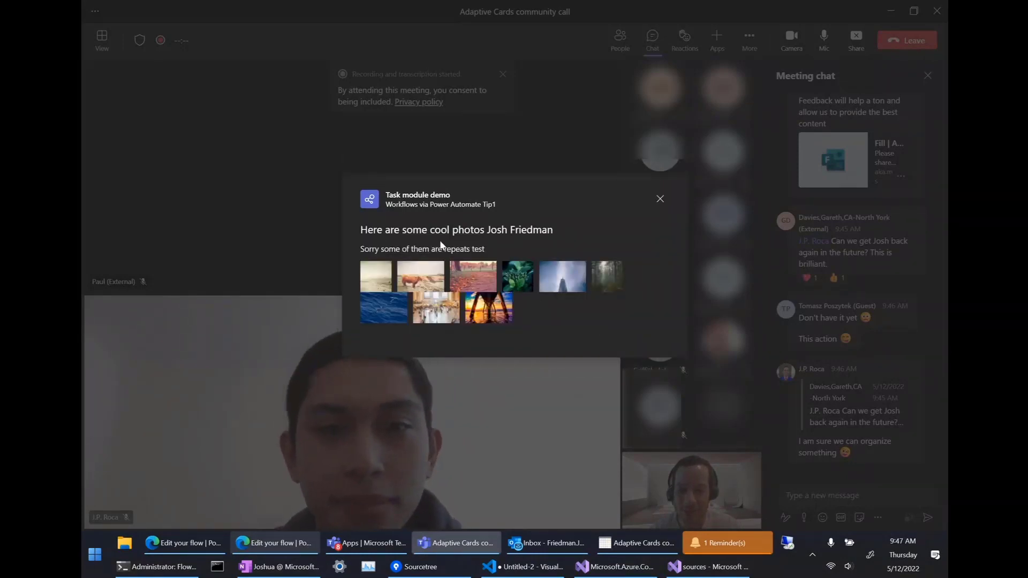
Select the name in the card heading and briefly check the flow editor in Edge.
{"action": "left_click_drag", "start_coordinate": [487, 231], "coordinate": [544, 231]}
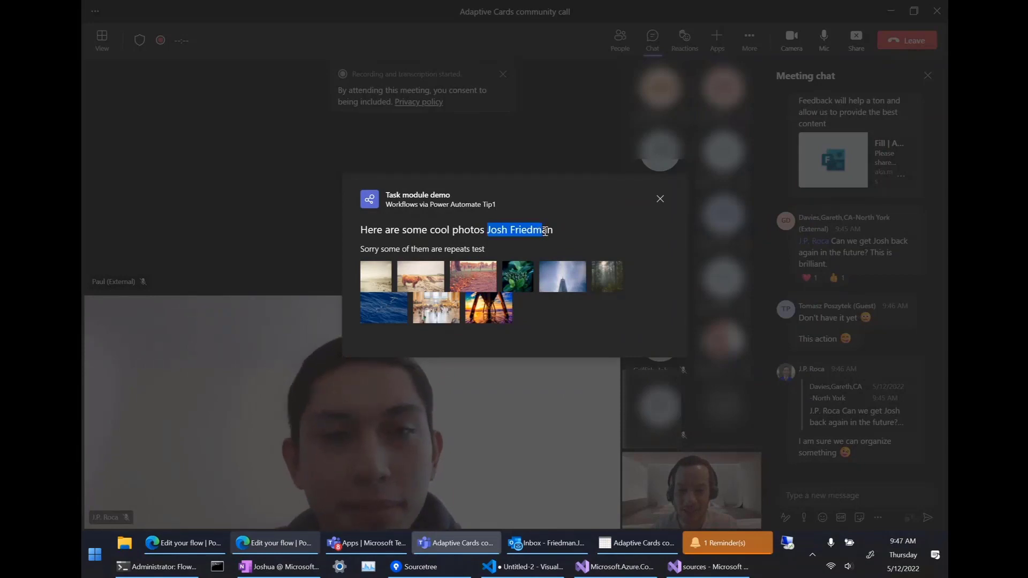
{"action": "left_click", "coordinate": [285, 541]}
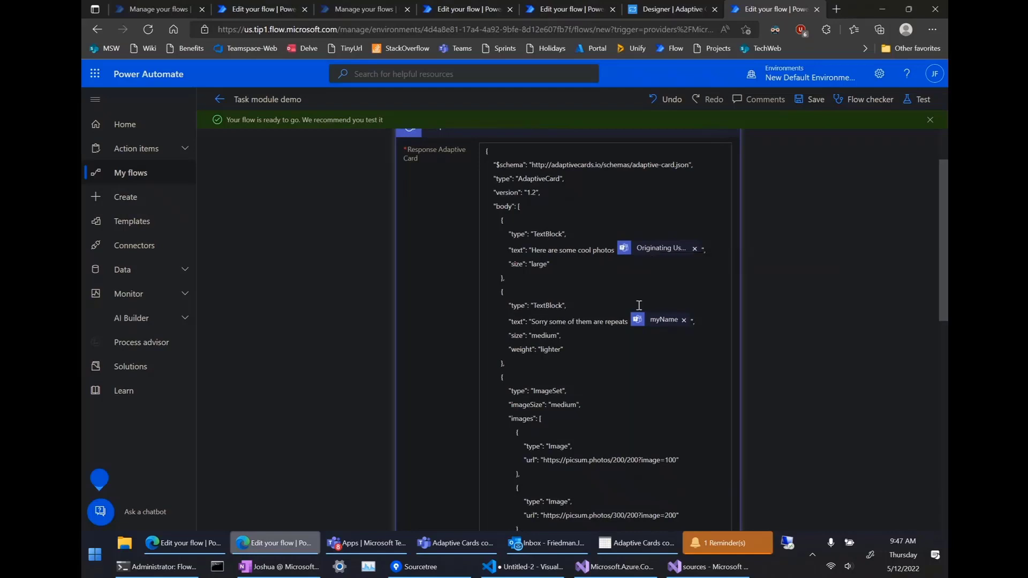
{"action": "mouse_move", "coordinate": [643, 321]}
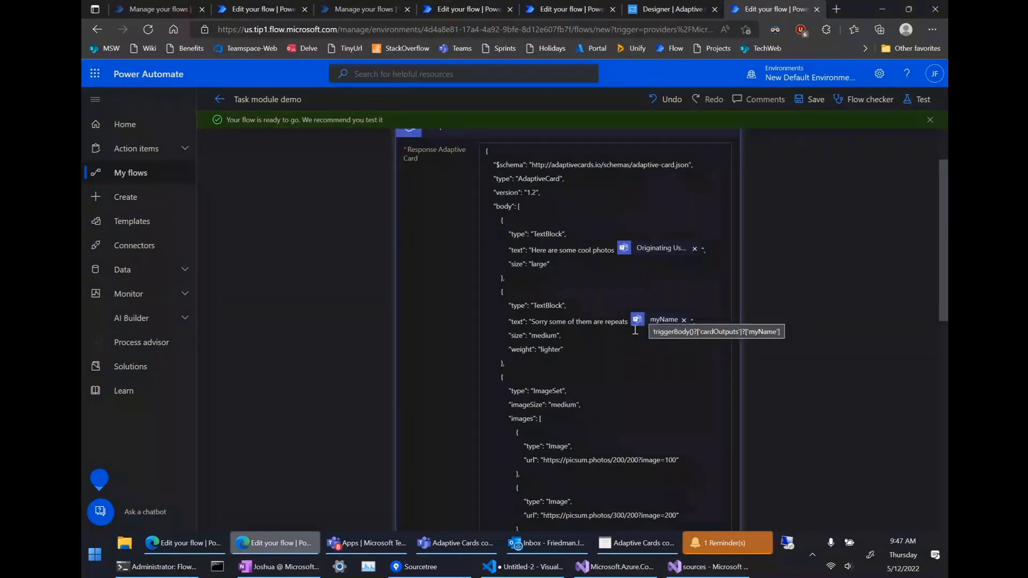
{"action": "left_click", "coordinate": [464, 544]}
Highlight the 'test' name in the photo card's texts, then close the card.
{"action": "double_click", "coordinate": [482, 249]}
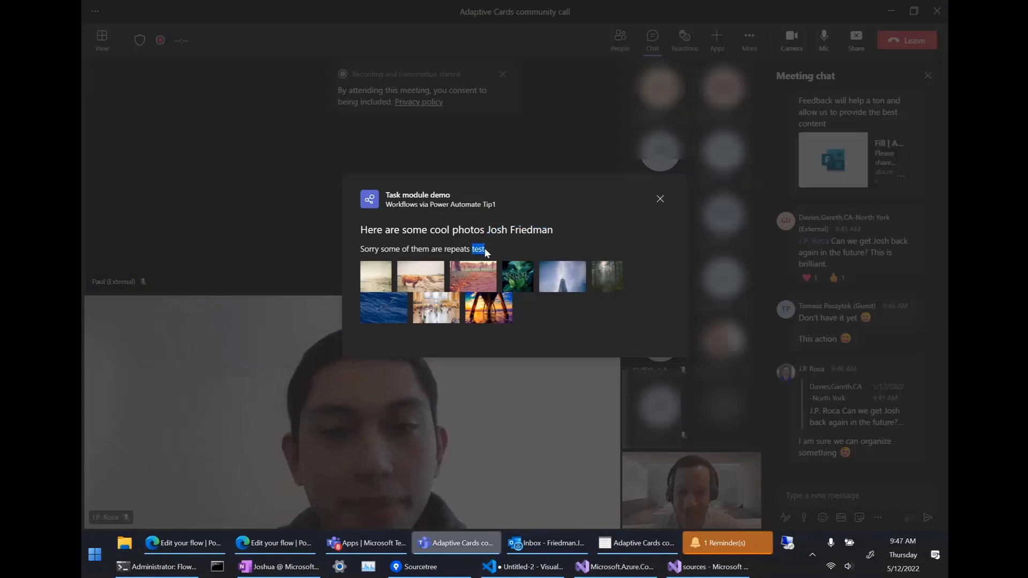
{"action": "left_click", "coordinate": [477, 250]}
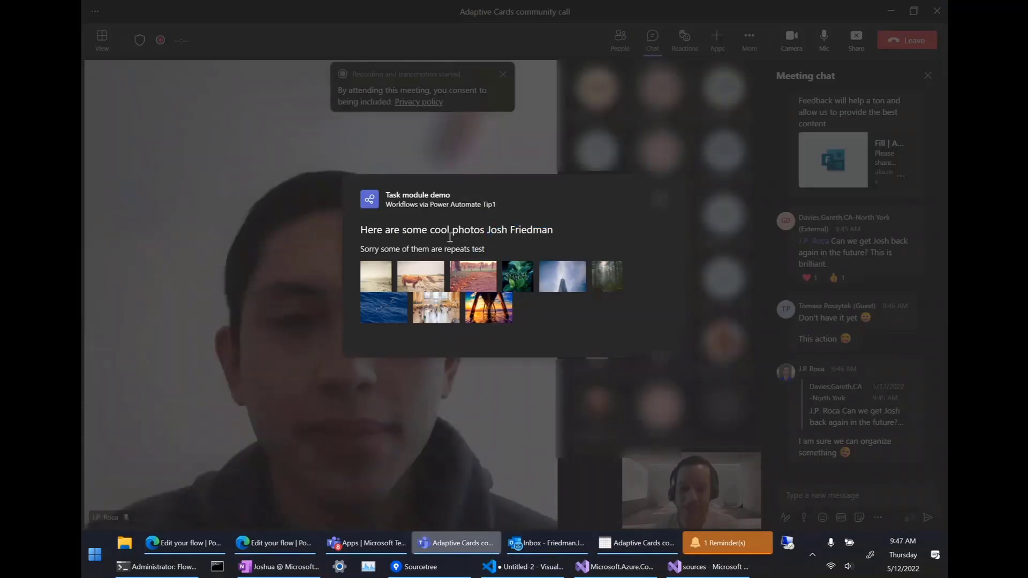
{"action": "left_click_drag", "start_coordinate": [488, 230], "coordinate": [554, 230]}
{"action": "left_click", "coordinate": [497, 243]}
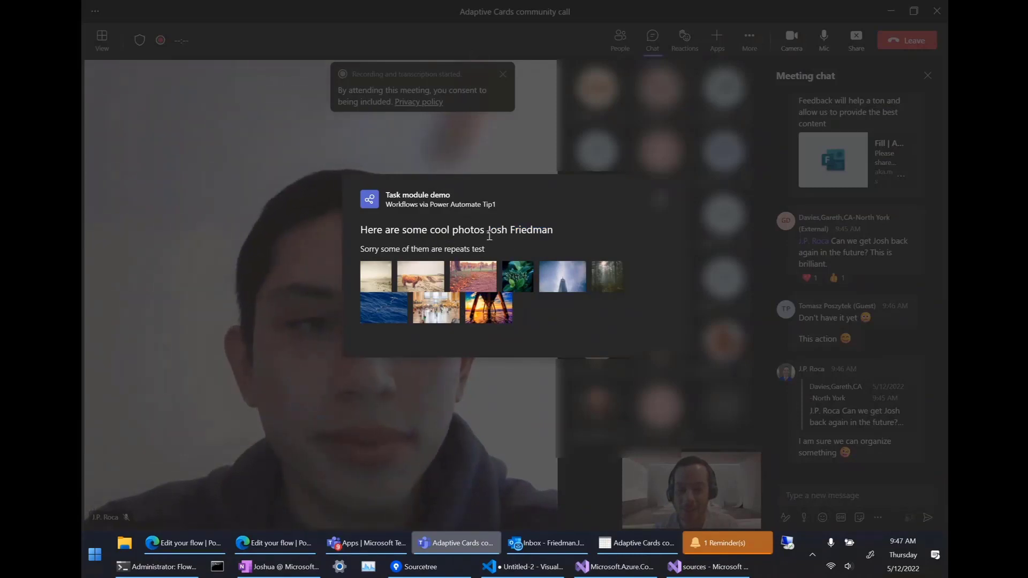
{"action": "left_click_drag", "start_coordinate": [577, 249], "coordinate": [560, 233]}
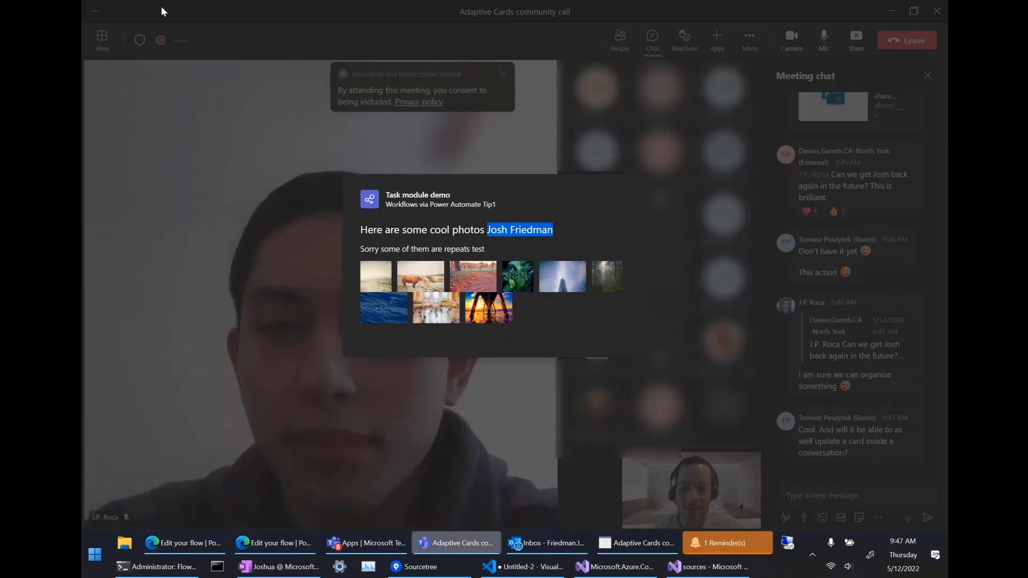
{"action": "left_click", "coordinate": [622, 218]}
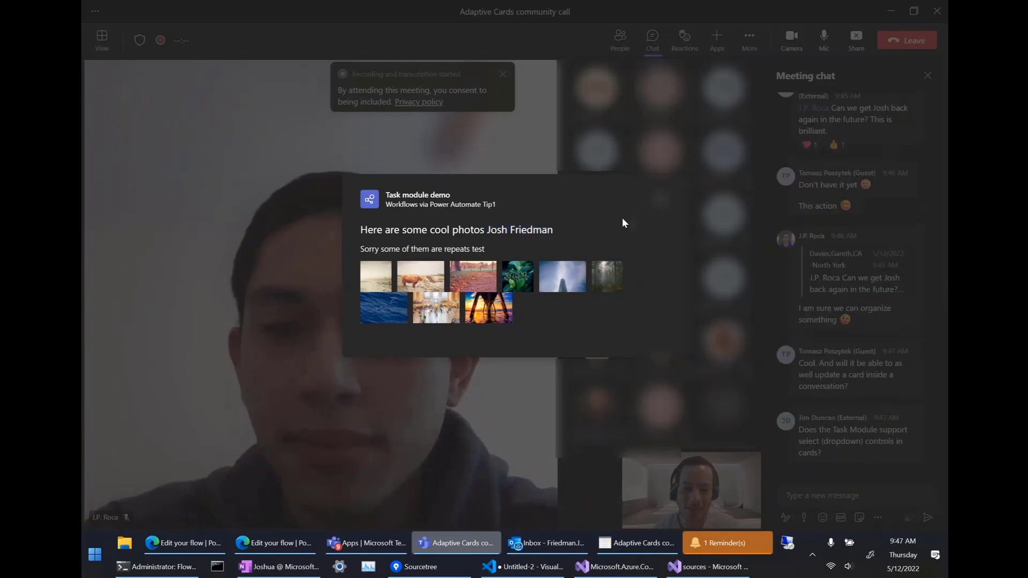
{"action": "left_click", "coordinate": [662, 200]}
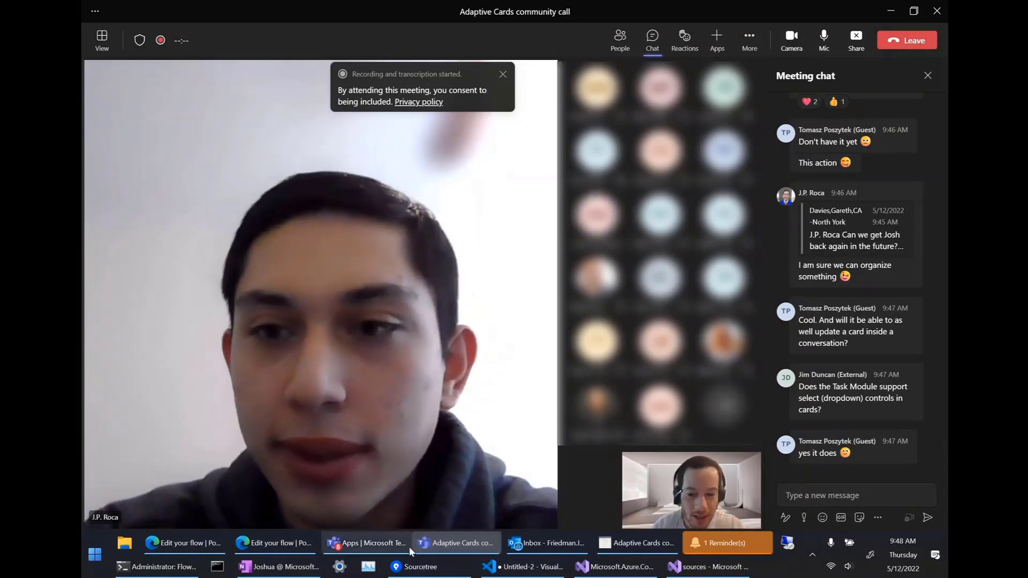
Insert an action between the compose box trigger and next step, listing Microsoft Teams actions.
{"action": "left_click", "coordinate": [287, 542]}
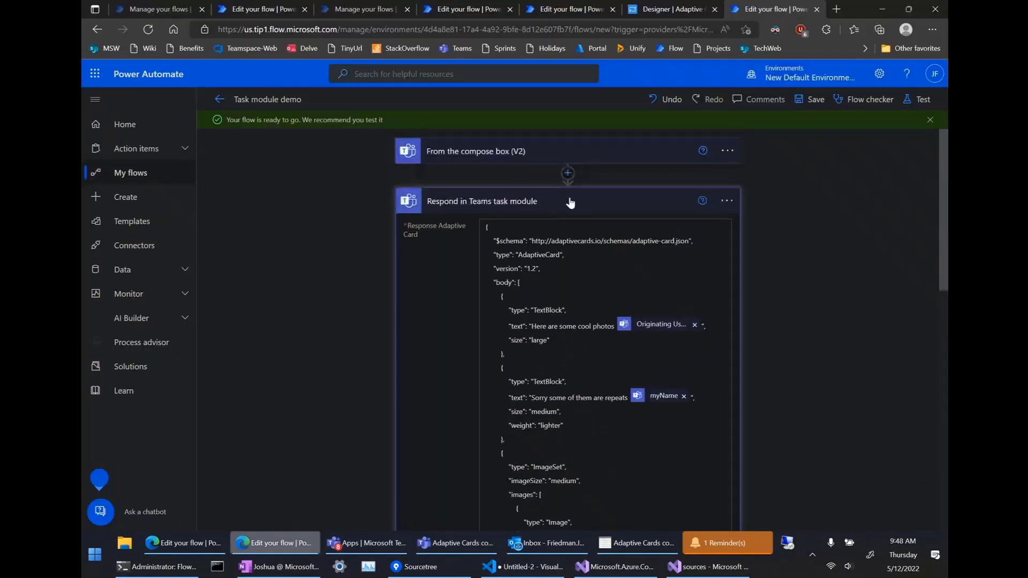
{"action": "left_click", "coordinate": [568, 173]}
{"action": "left_click", "coordinate": [563, 191]}
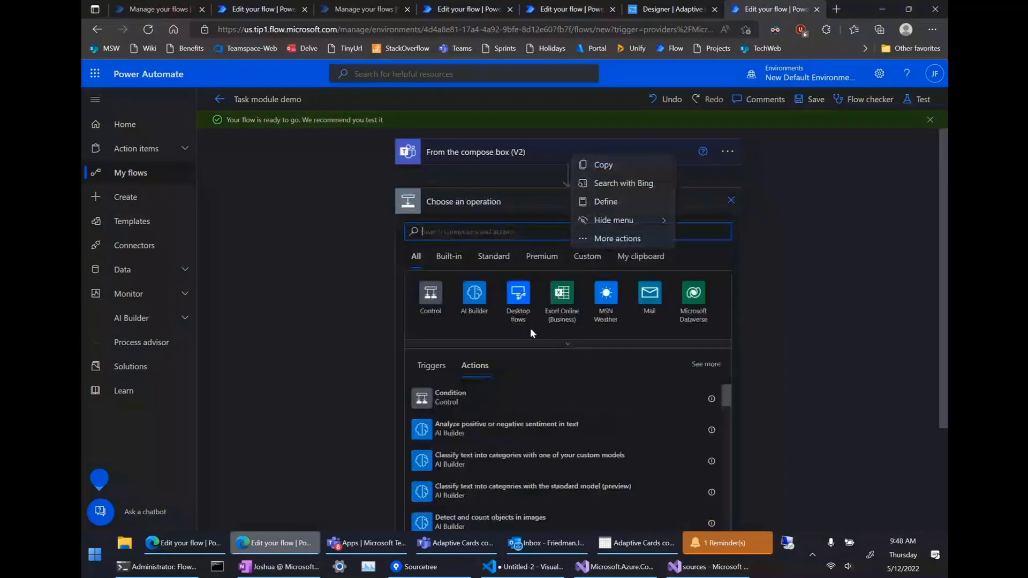
{"action": "left_click", "coordinate": [558, 347]}
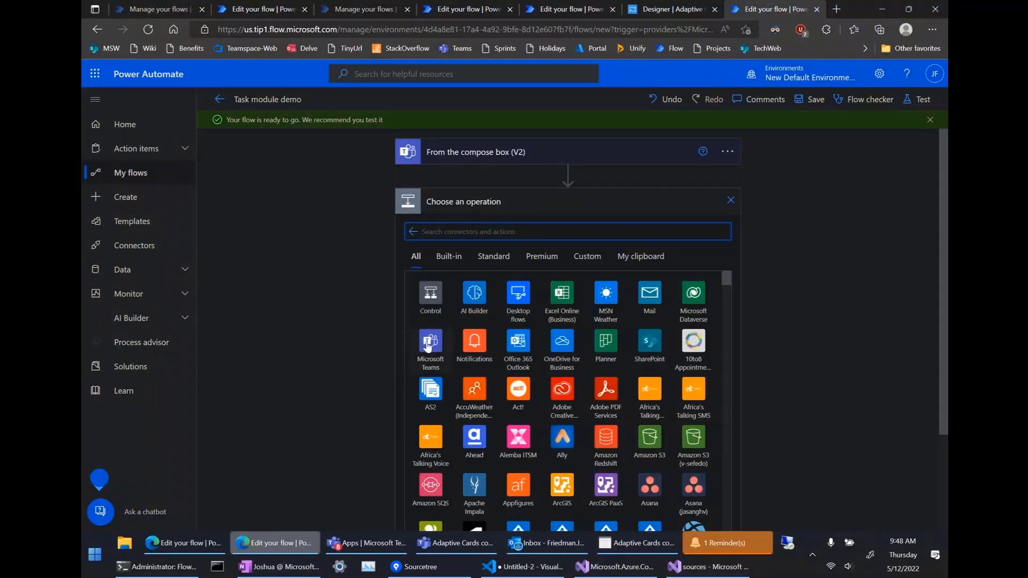
{"action": "left_click", "coordinate": [428, 346]}
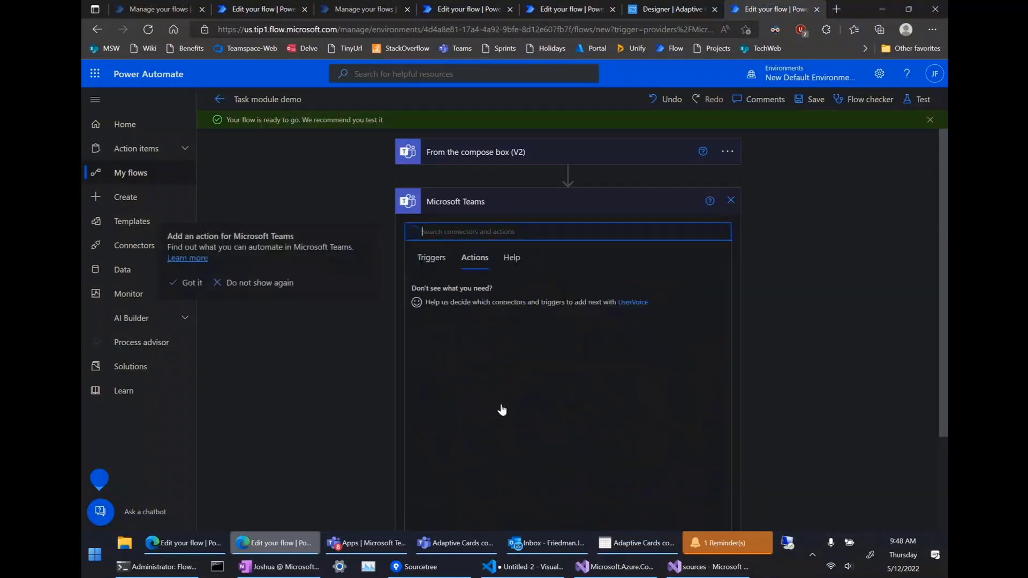
{"action": "scroll", "coordinate": [509, 404], "scroll_direction": "down", "scroll_amount": 5}
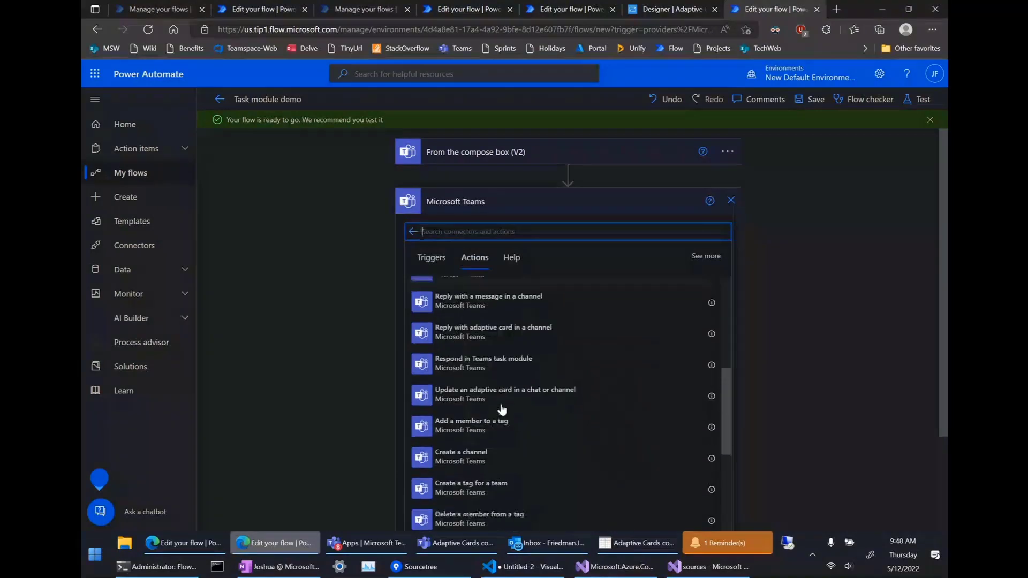
Add 'Update an adaptive card in a chat or channel' posting to Group chat, focusing its Adaptive Card field.
{"action": "left_click", "coordinate": [520, 399]}
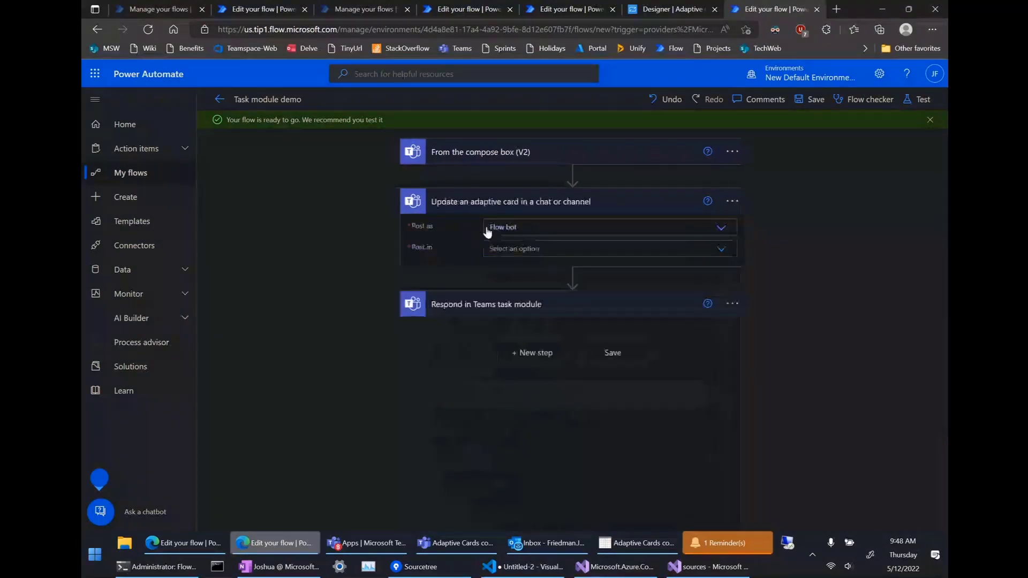
{"action": "left_click", "coordinate": [524, 249]}
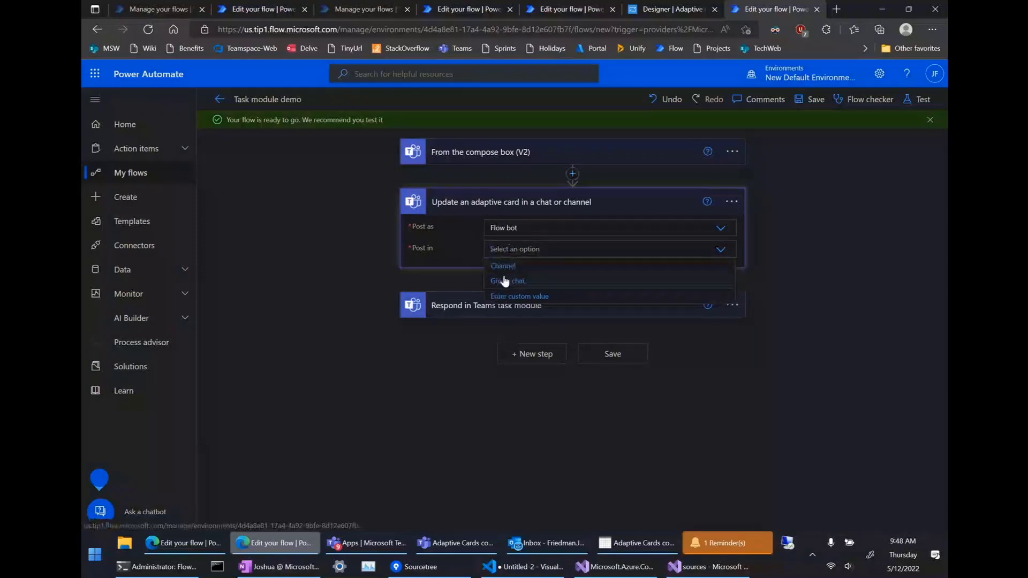
{"action": "left_click", "coordinate": [505, 281]}
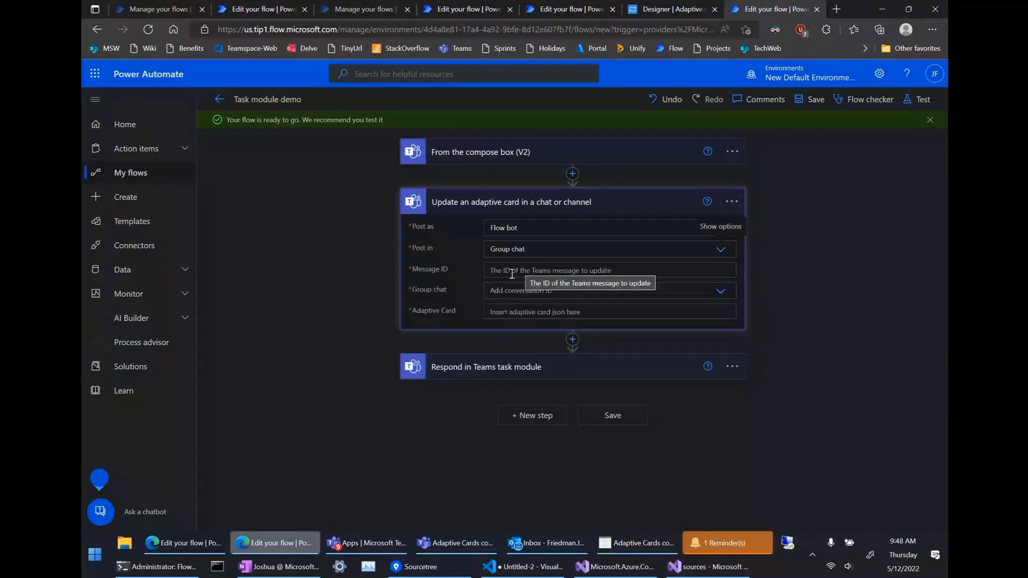
{"action": "left_click", "coordinate": [508, 313]}
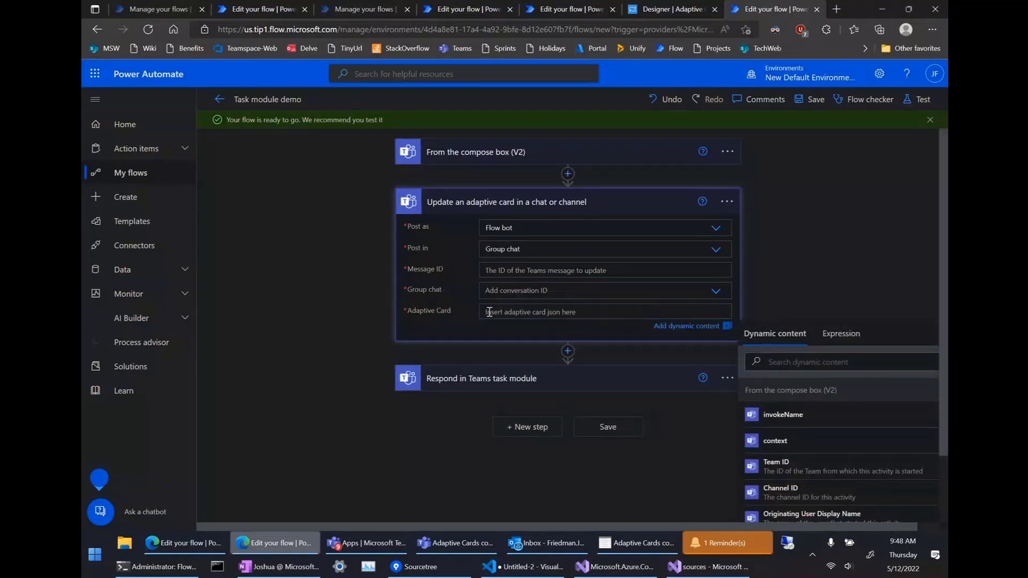
{"action": "left_click", "coordinate": [490, 311]}
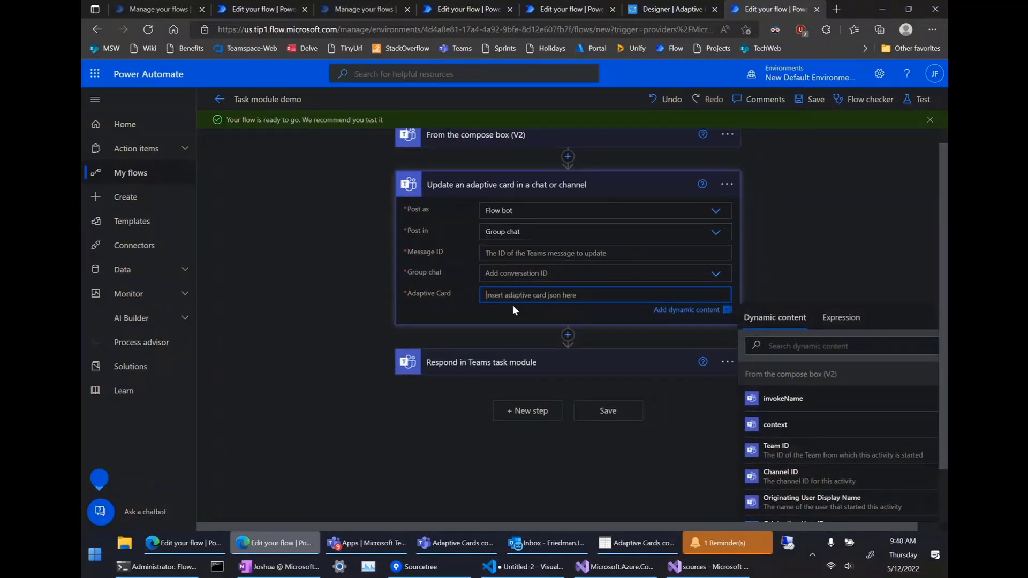
{"action": "scroll", "coordinate": [592, 357], "scroll_direction": "down", "scroll_amount": 2}
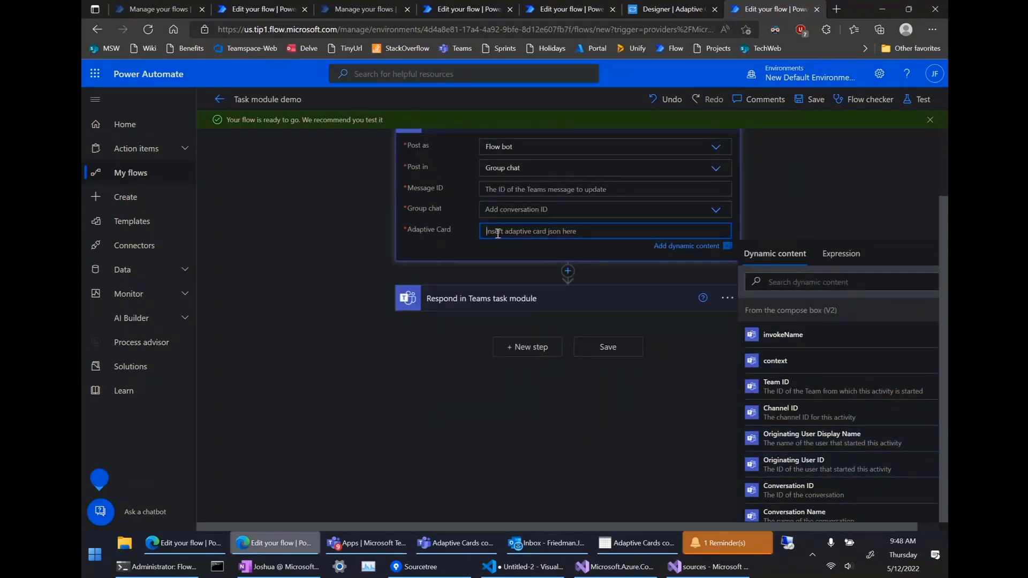
{"action": "scroll", "coordinate": [498, 234], "scroll_direction": "up", "scroll_amount": 1}
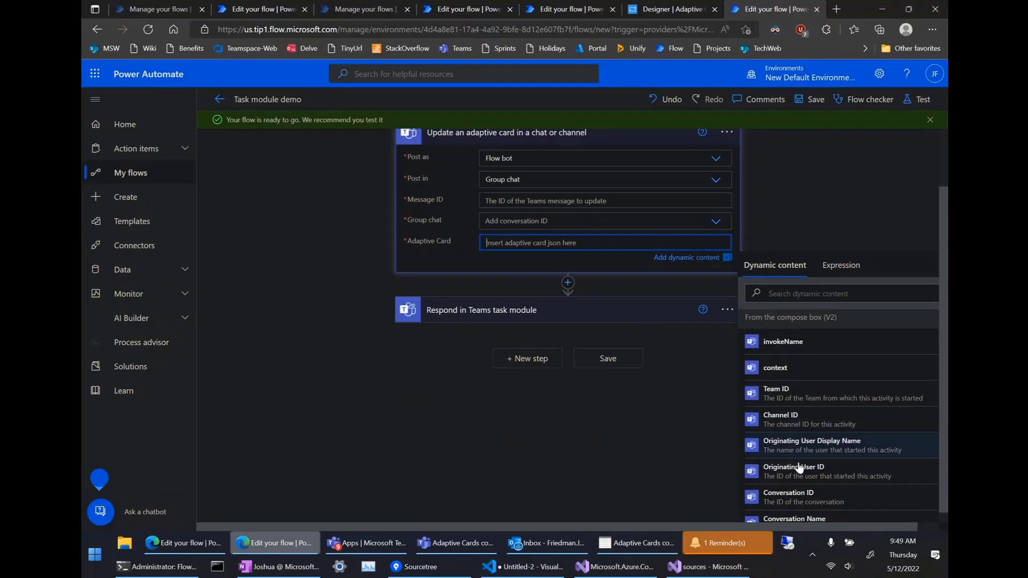
{"action": "scroll", "coordinate": [771, 455], "scroll_direction": "down", "scroll_amount": 1}
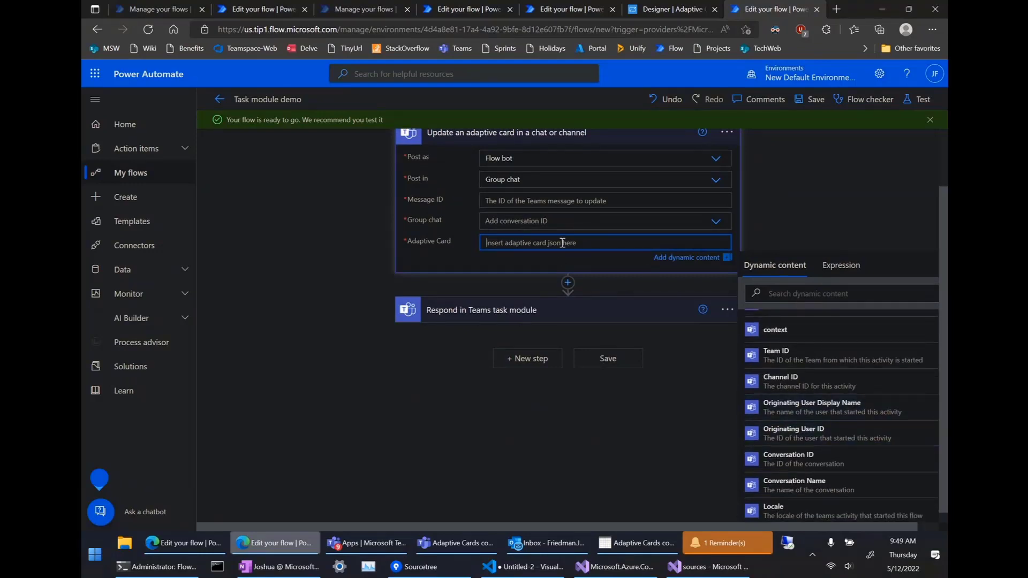
{"action": "scroll", "coordinate": [561, 248], "scroll_direction": "up", "scroll_amount": 2}
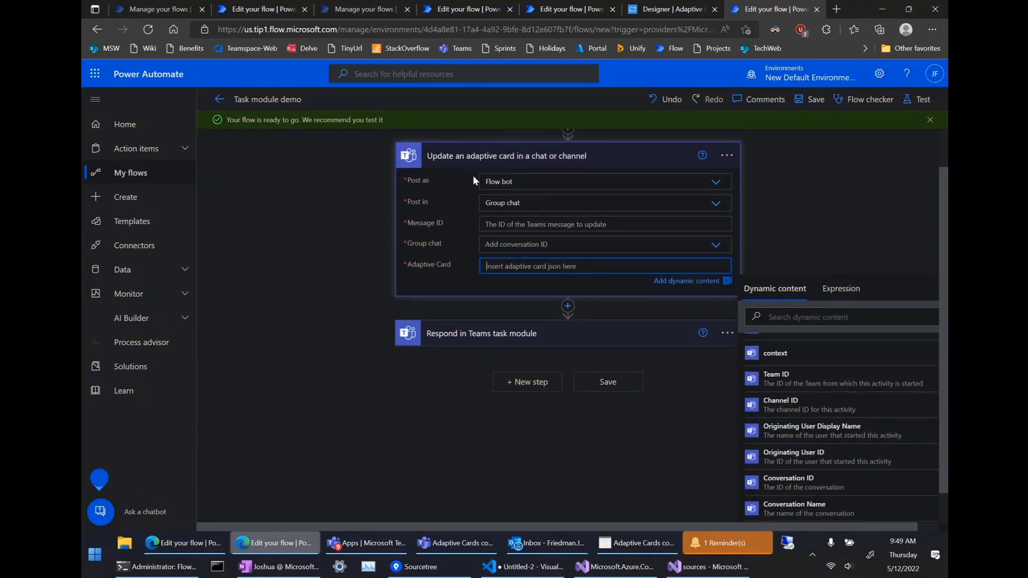
{"action": "scroll", "coordinate": [527, 198], "scroll_direction": "up", "scroll_amount": 2}
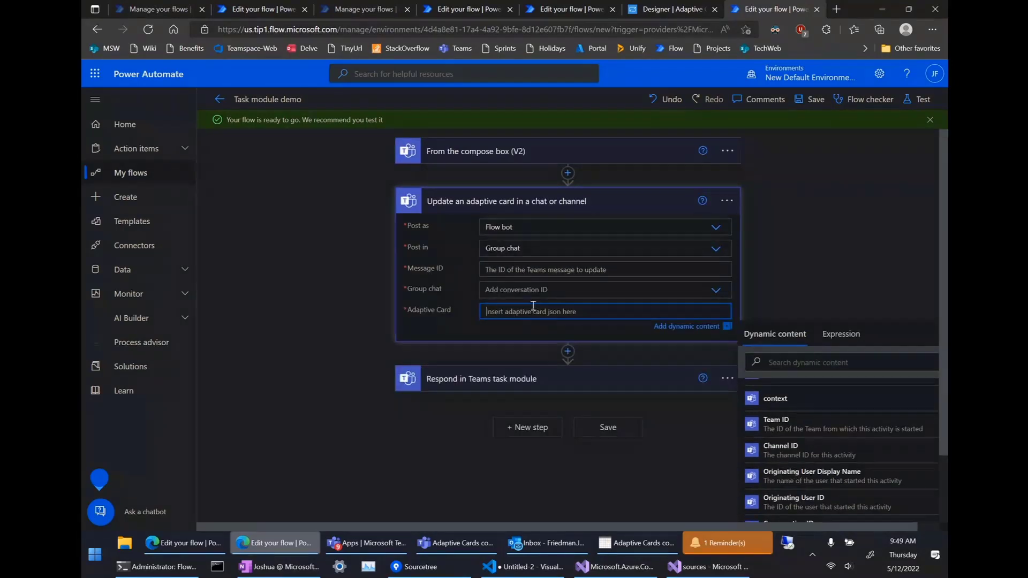
Open the 'From the compose box (V2)' trigger's Adaptive Card editor, previewing the 'Tell us about yourself' form.
{"action": "left_click", "coordinate": [432, 536]}
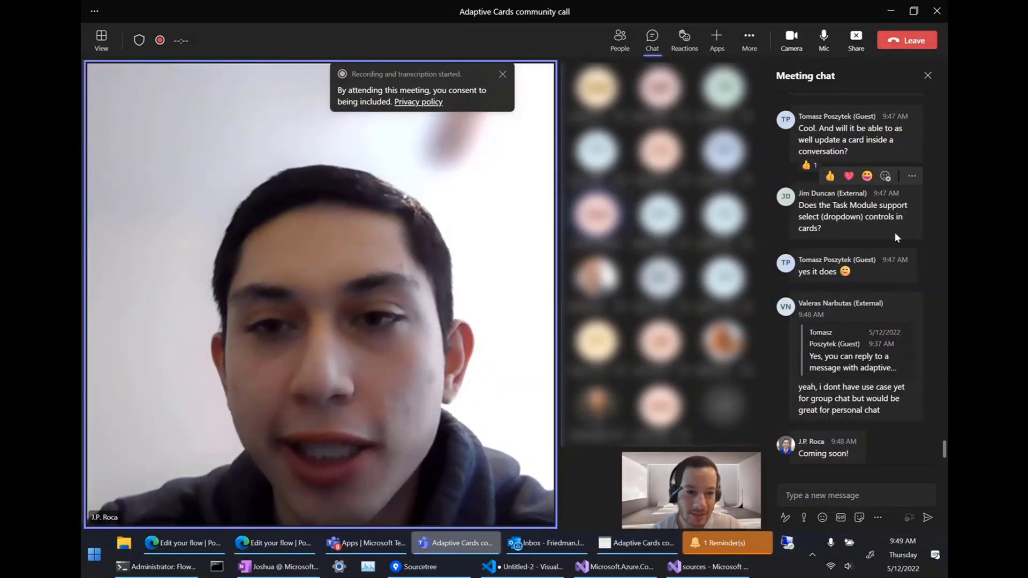
{"action": "left_click", "coordinate": [886, 14]}
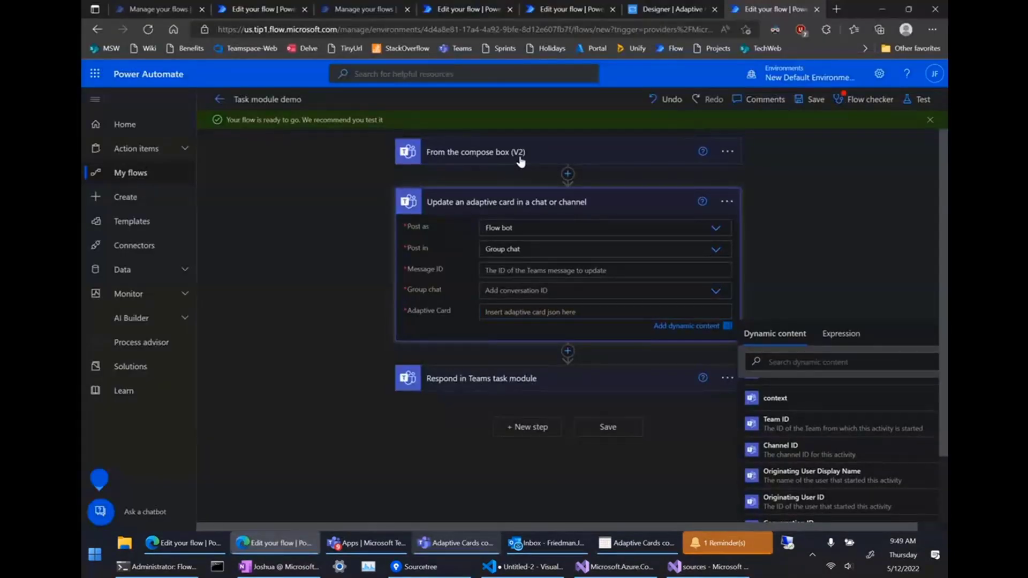
{"action": "left_click", "coordinate": [520, 159]}
{"action": "left_click", "coordinate": [538, 182]}
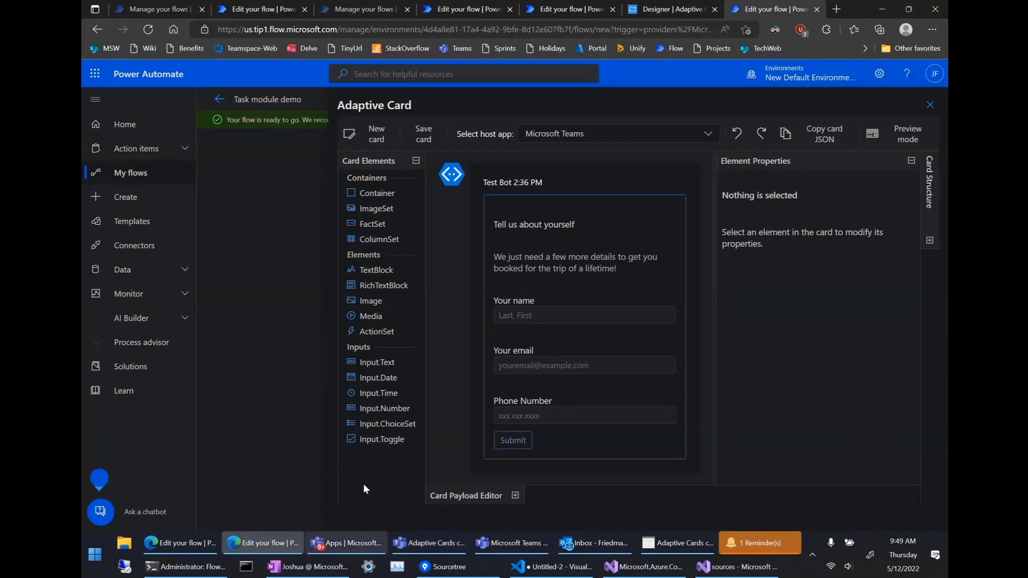
Bring back the Teams community call and scroll the meeting chat to the latest questions.
{"action": "left_click", "coordinate": [359, 551]}
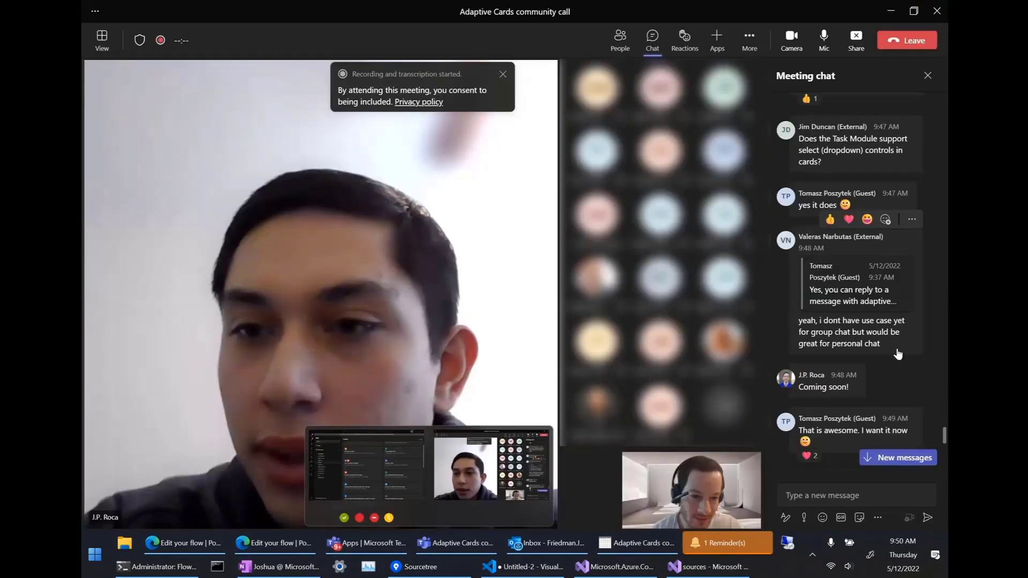
{"action": "scroll", "coordinate": [898, 354], "scroll_direction": "down", "scroll_amount": 3}
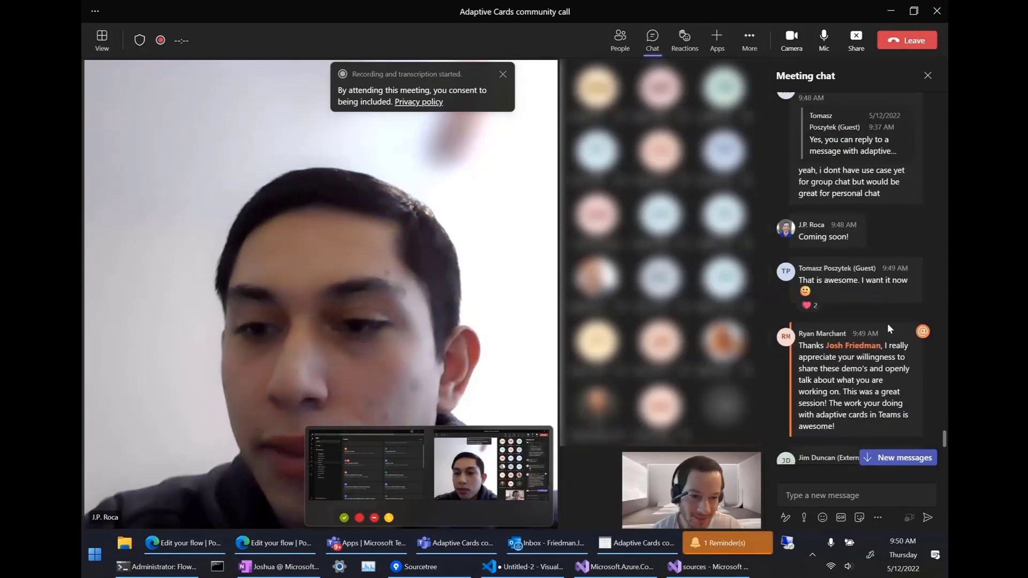
{"action": "scroll", "coordinate": [857, 321], "scroll_direction": "down", "scroll_amount": 2}
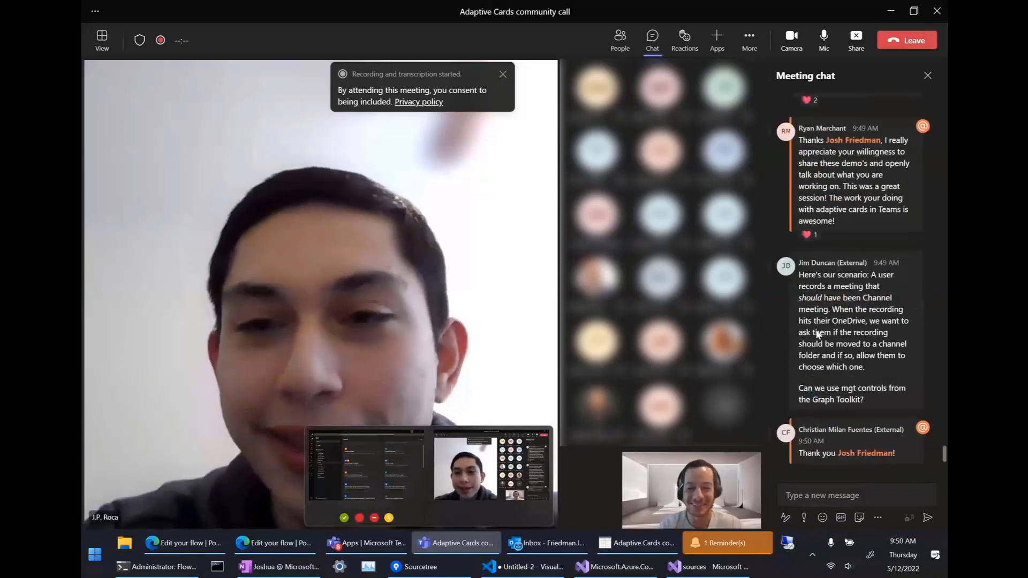
Open the Graph Toolkit Team/Channel Picker docs link from the meeting chat in the browser.
{"action": "mouse_move", "coordinate": [818, 330]}
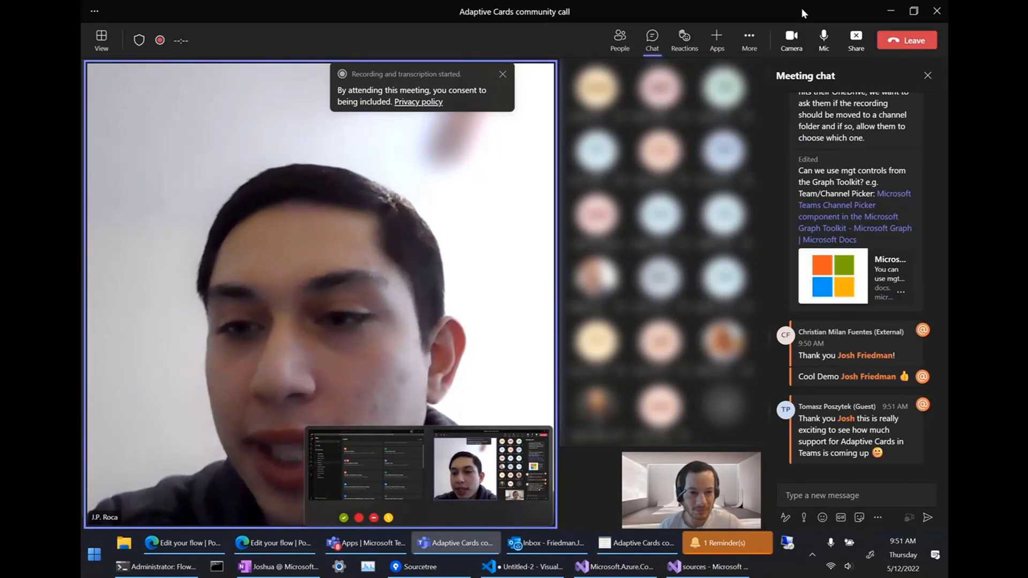
{"action": "left_click", "coordinate": [848, 216]}
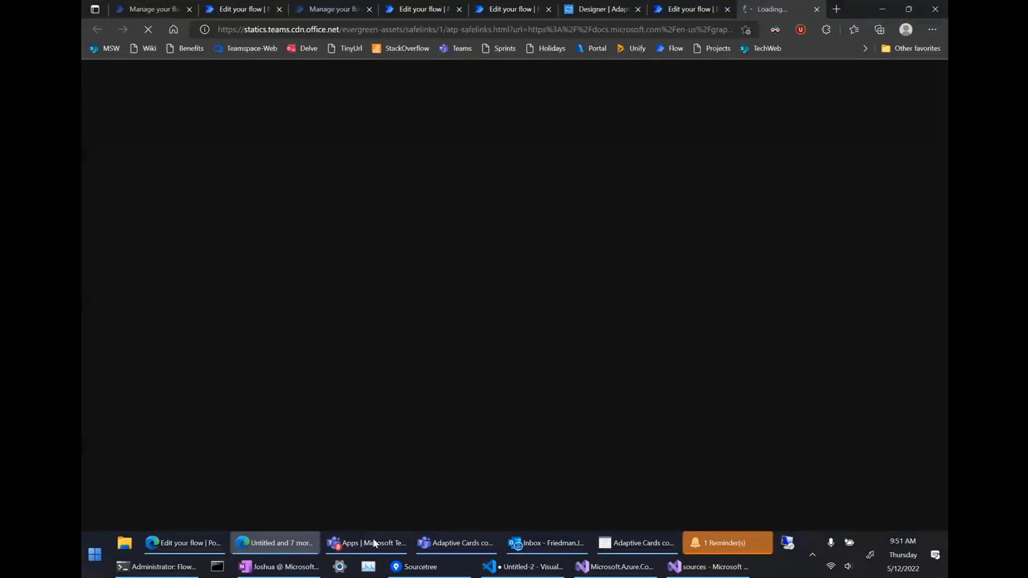
Check the Adaptive Cards community call meeting chat again.
{"action": "left_click", "coordinate": [438, 546]}
{"action": "scroll", "coordinate": [822, 221], "scroll_direction": "up", "scroll_amount": 1}
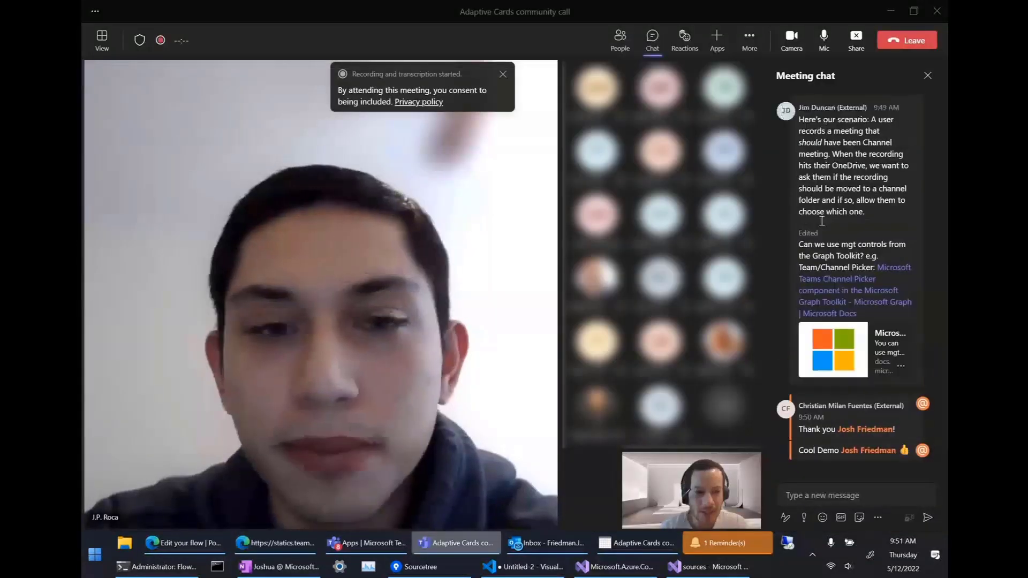
{"action": "scroll", "coordinate": [822, 221], "scroll_direction": "down", "scroll_amount": 1}
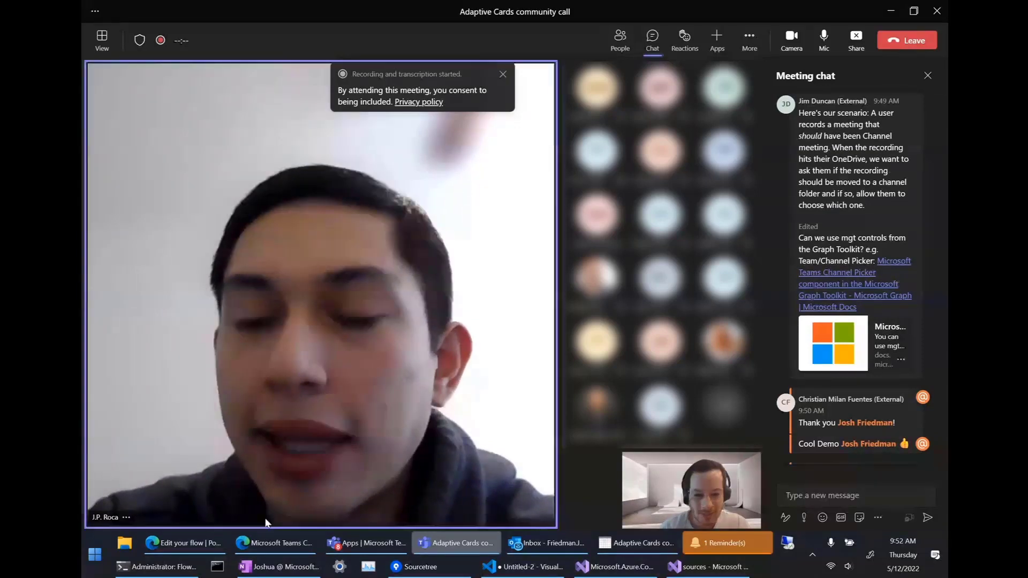
Read the Teams channel picker article's Example, Selecting a channel and CSS custom properties sections.
{"action": "left_click", "coordinate": [270, 544]}
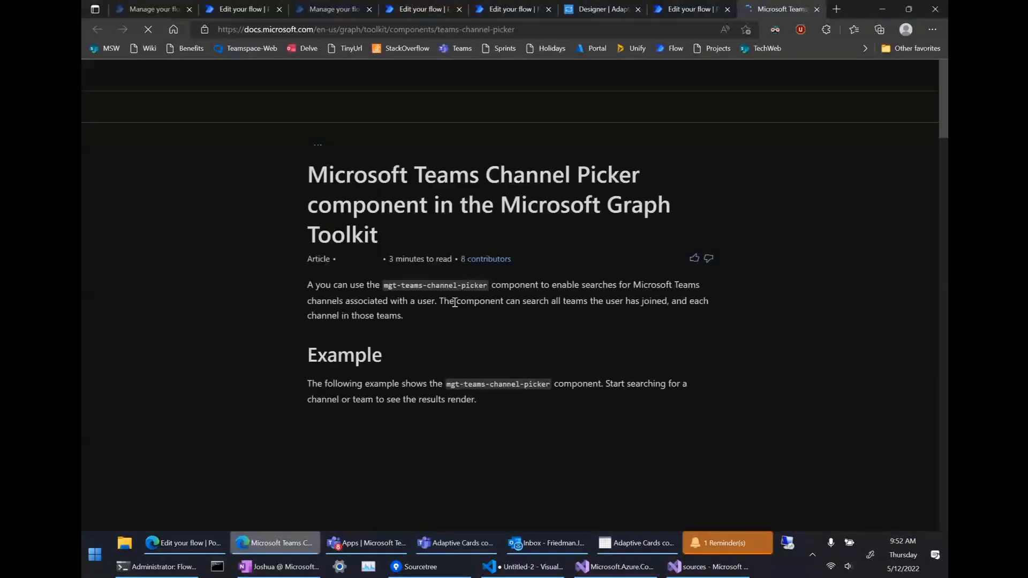
{"action": "scroll", "coordinate": [454, 302], "scroll_direction": "down", "scroll_amount": 1}
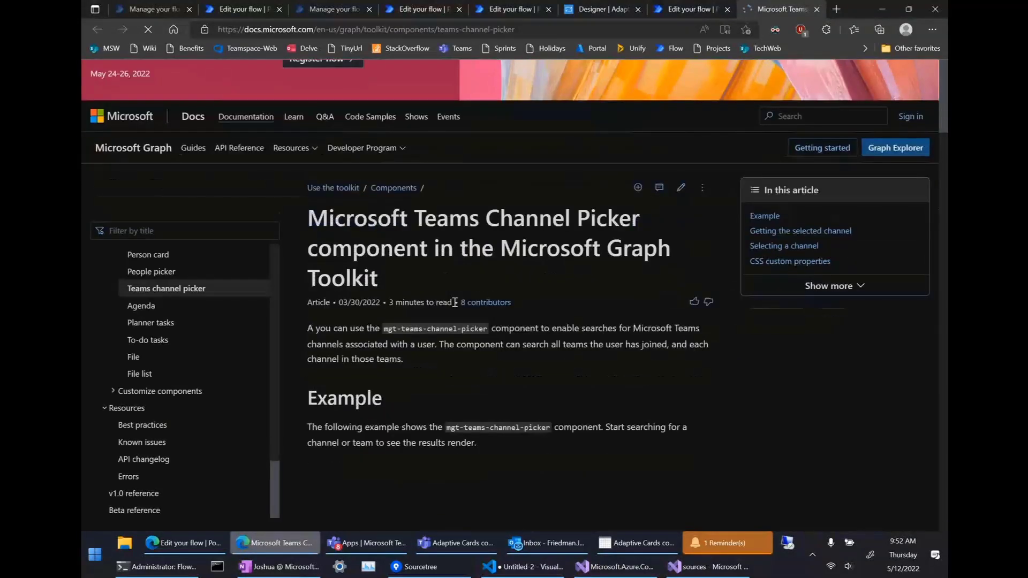
{"action": "scroll", "coordinate": [454, 303], "scroll_direction": "down", "scroll_amount": 2}
{"action": "scroll", "coordinate": [455, 303], "scroll_direction": "down", "scroll_amount": 1}
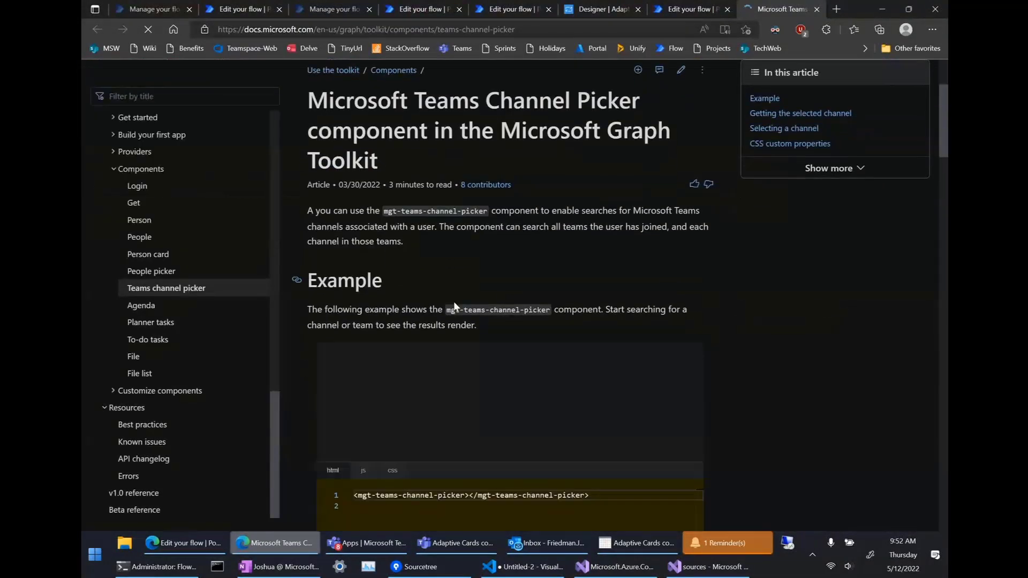
{"action": "scroll", "coordinate": [455, 302], "scroll_direction": "down", "scroll_amount": 1}
{"action": "scroll", "coordinate": [454, 303], "scroll_direction": "up", "scroll_amount": 2}
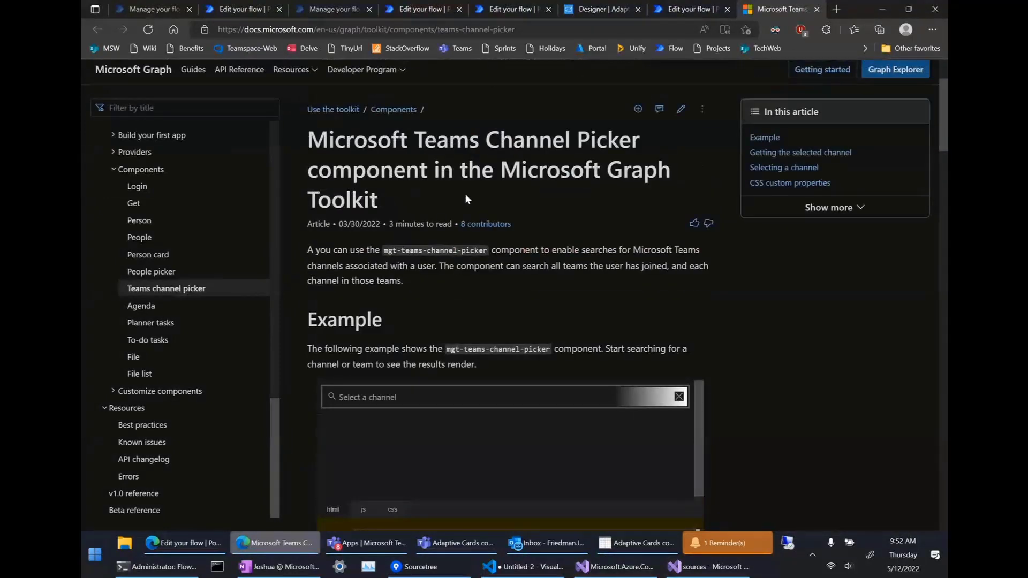
{"action": "scroll", "coordinate": [606, 235], "scroll_direction": "down", "scroll_amount": 3}
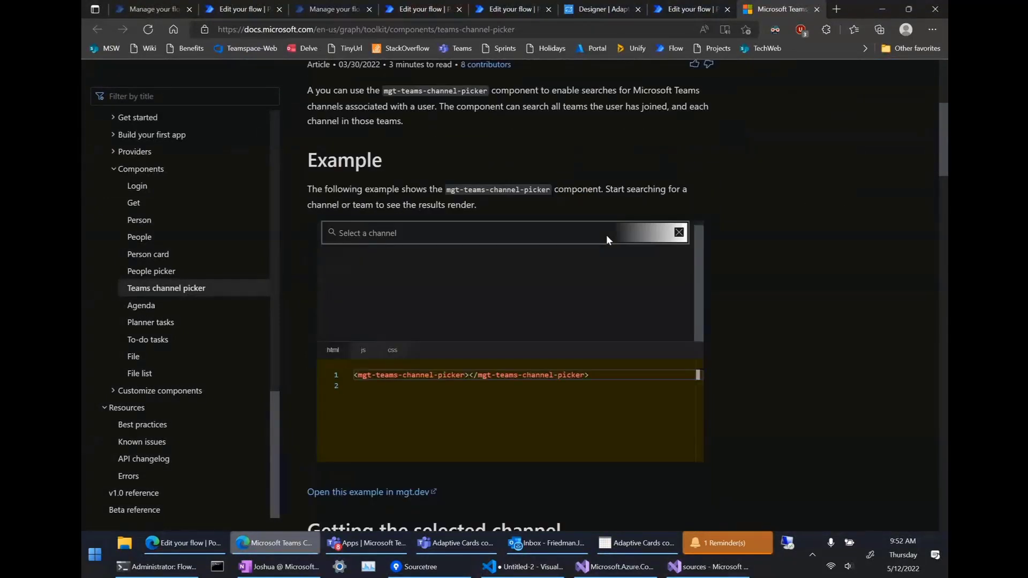
{"action": "scroll", "coordinate": [825, 331], "scroll_direction": "down", "scroll_amount": 1}
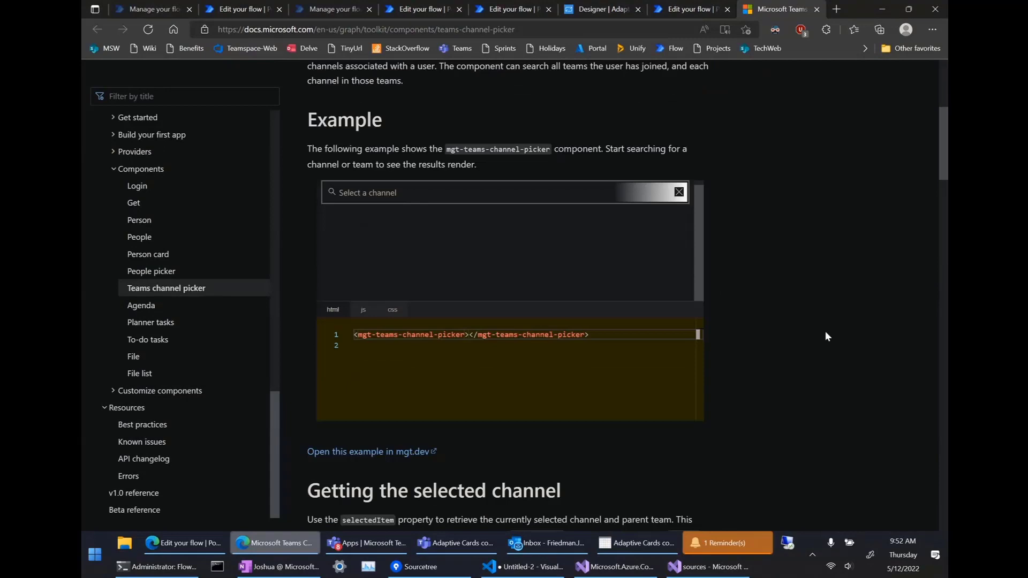
{"action": "scroll", "coordinate": [825, 331], "scroll_direction": "down", "scroll_amount": 2}
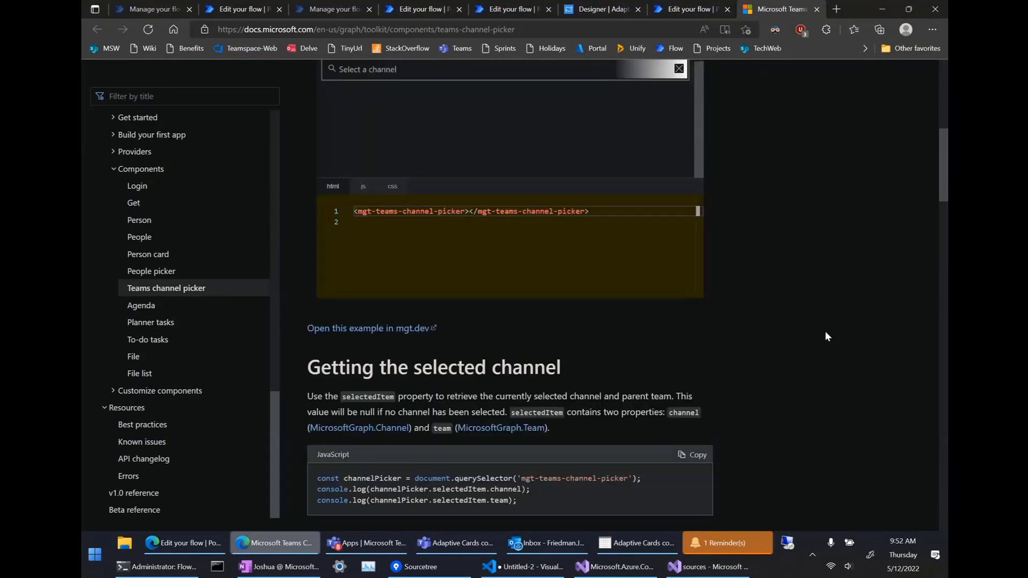
{"action": "scroll", "coordinate": [824, 330], "scroll_direction": "down", "scroll_amount": 9}
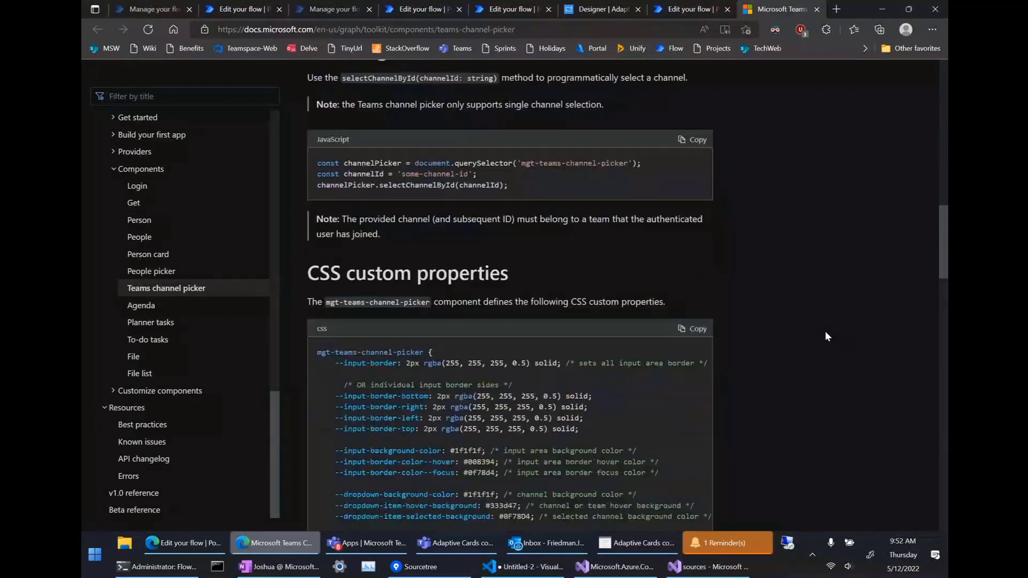
{"action": "scroll", "coordinate": [825, 333], "scroll_direction": "up", "scroll_amount": 1}
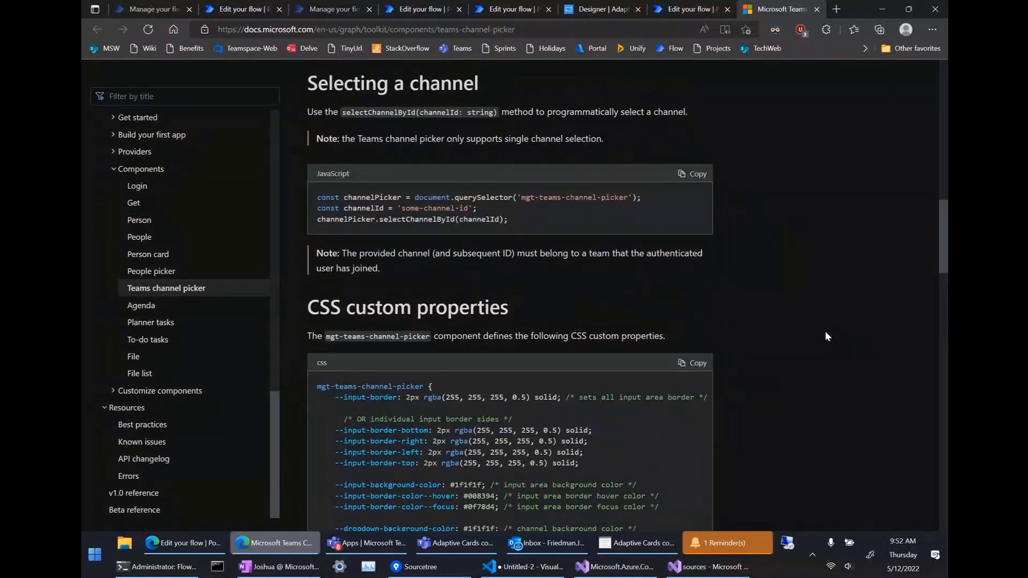
{"action": "scroll", "coordinate": [826, 332], "scroll_direction": "up", "scroll_amount": 10}
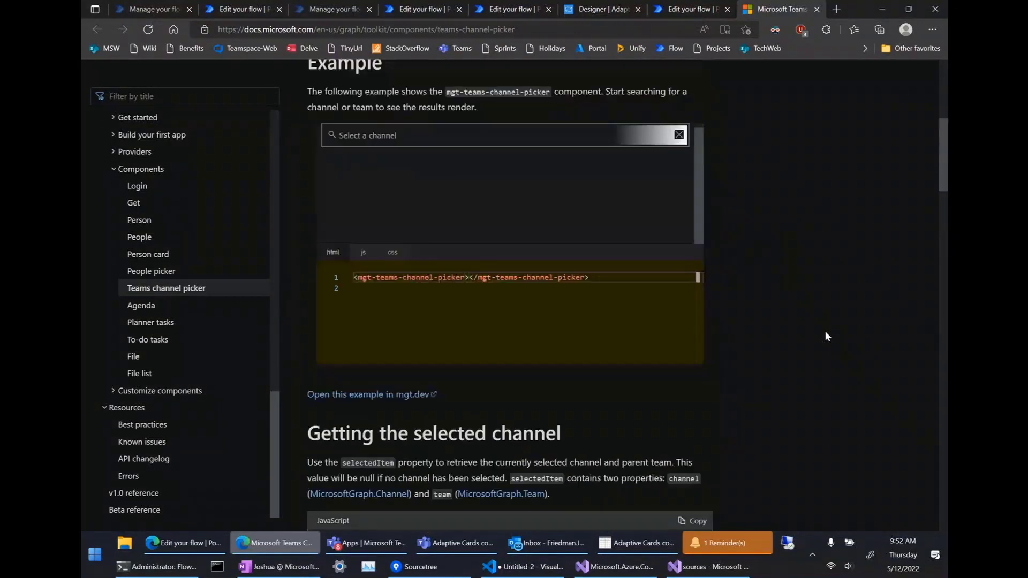
{"action": "scroll", "coordinate": [826, 336], "scroll_direction": "up", "scroll_amount": 1}
{"action": "scroll", "coordinate": [826, 336], "scroll_direction": "up", "scroll_amount": 3}
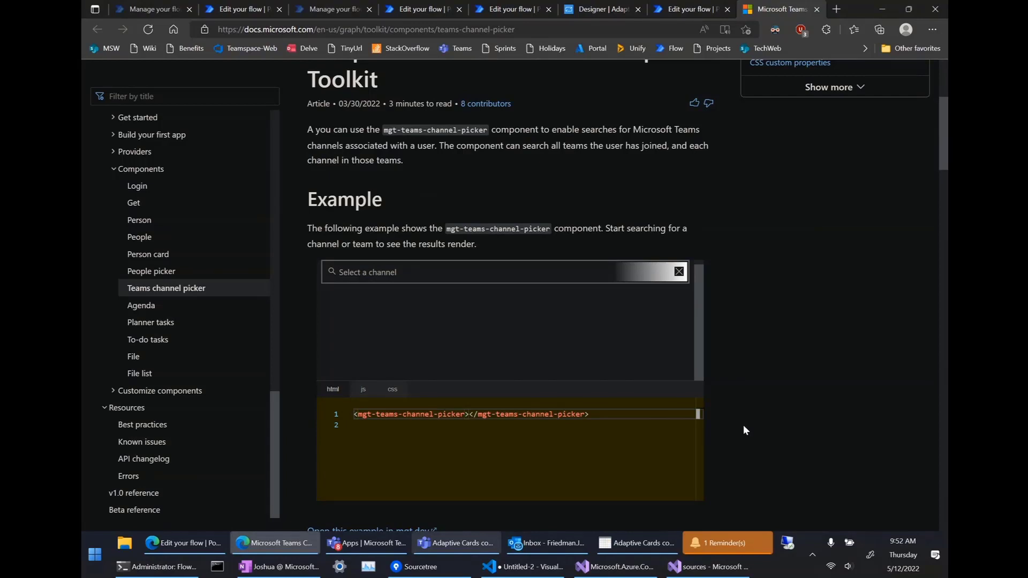
Return to the community call and jump to the newest chat replies, including the People Picker link.
{"action": "left_click", "coordinate": [470, 538]}
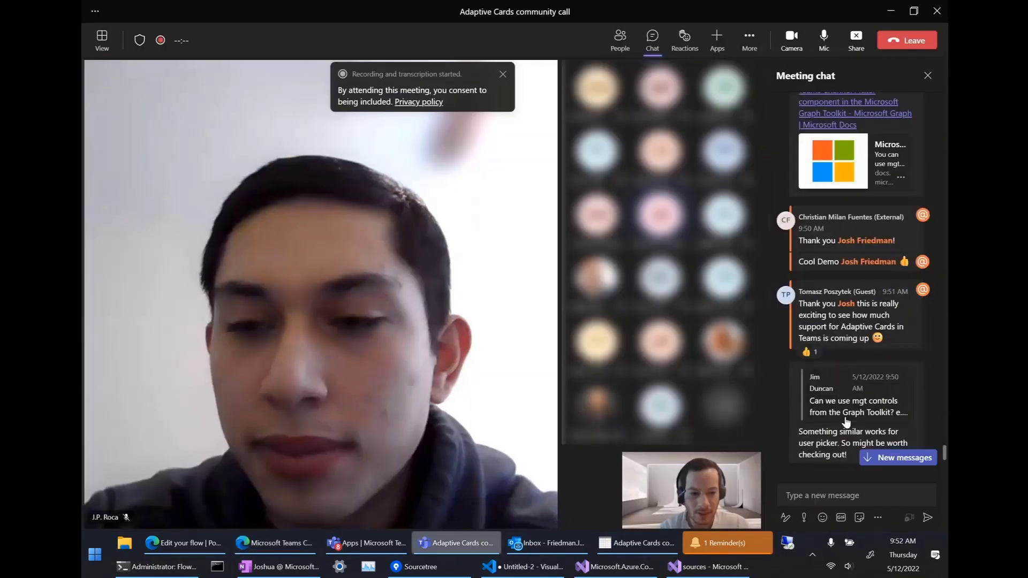
{"action": "left_click", "coordinate": [879, 456]}
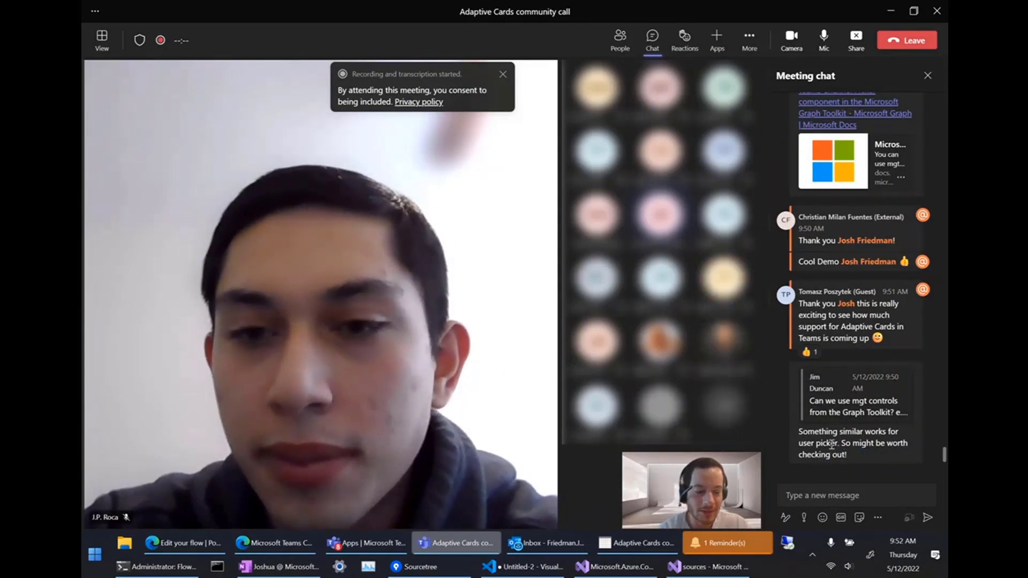
{"action": "mouse_move", "coordinate": [832, 444]}
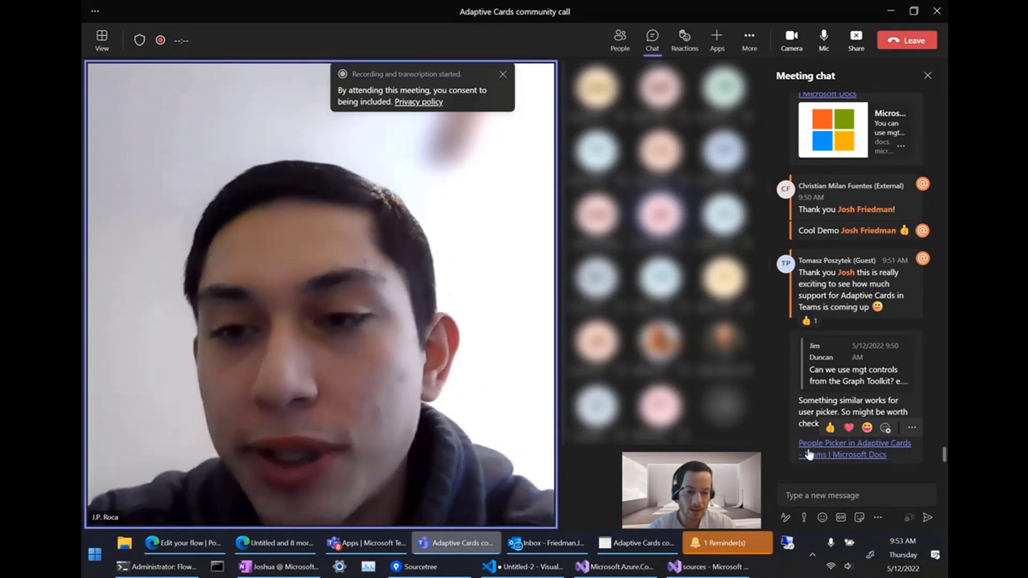
Read the 'People Picker in Adaptive Cards' docs article linked in chat, then return to the Teams call.
{"action": "left_click", "coordinate": [808, 453]}
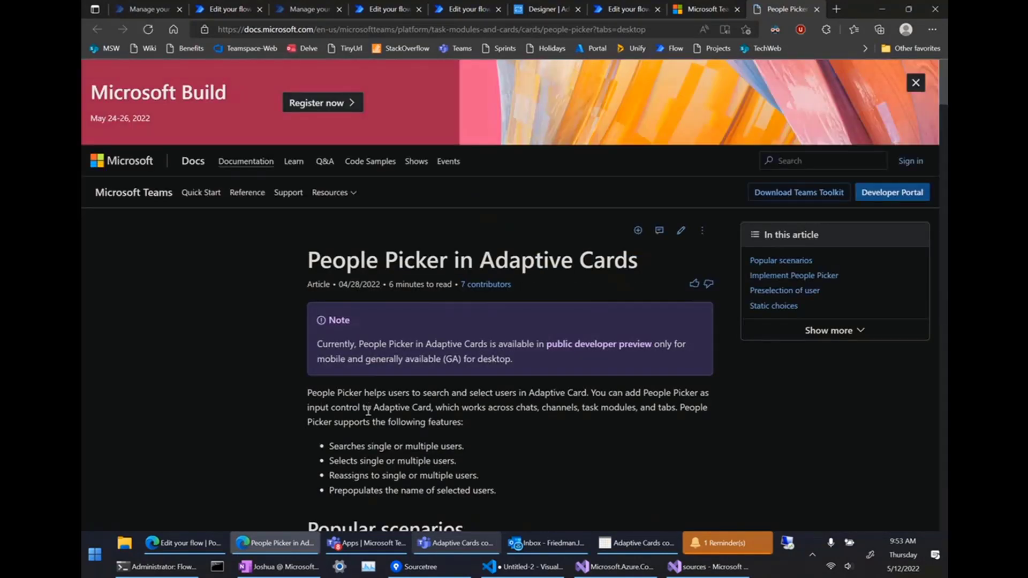
{"action": "scroll", "coordinate": [368, 411], "scroll_direction": "down", "scroll_amount": 5}
{"action": "scroll", "coordinate": [368, 409], "scroll_direction": "down", "scroll_amount": 1}
{"action": "scroll", "coordinate": [428, 189], "scroll_direction": "up", "scroll_amount": 1}
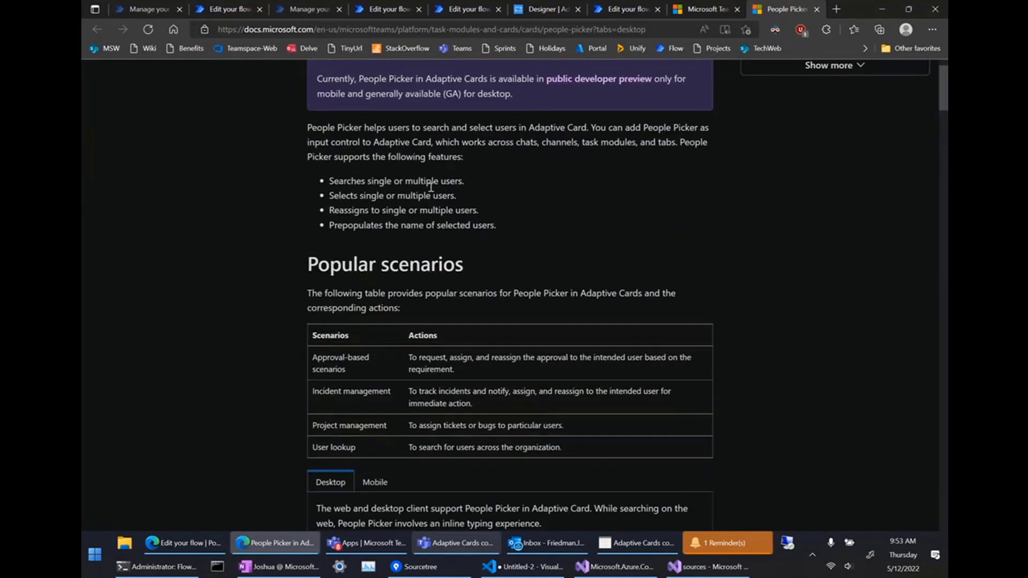
{"action": "scroll", "coordinate": [437, 225], "scroll_direction": "down", "scroll_amount": 3}
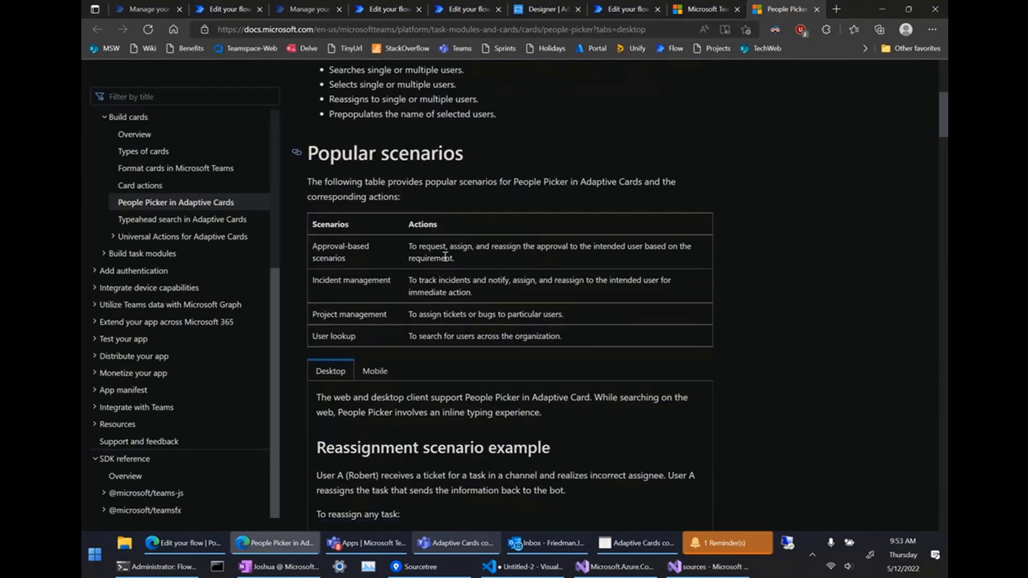
{"action": "scroll", "coordinate": [492, 402], "scroll_direction": "down", "scroll_amount": 6}
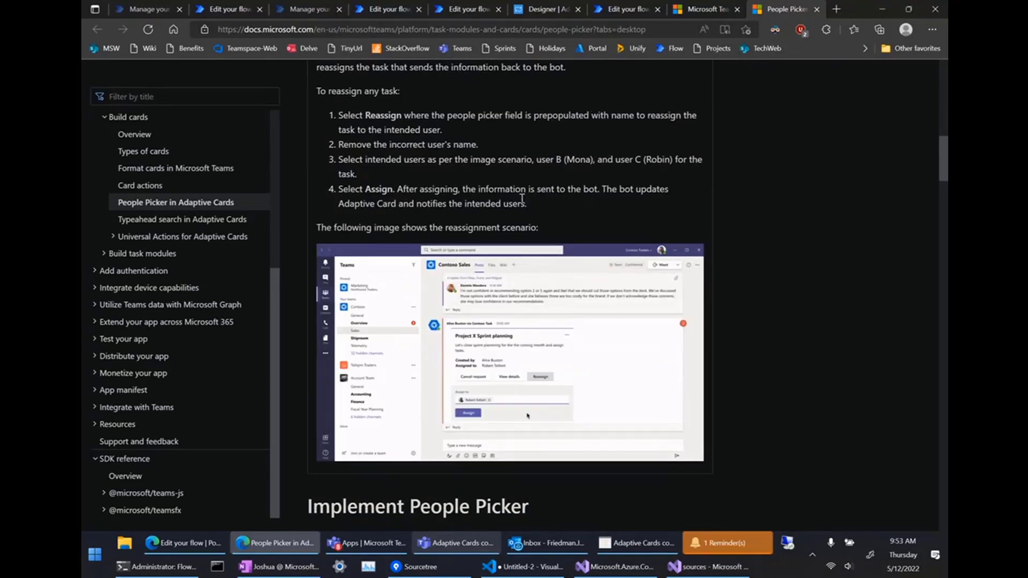
{"action": "scroll", "coordinate": [522, 199], "scroll_direction": "down", "scroll_amount": 4}
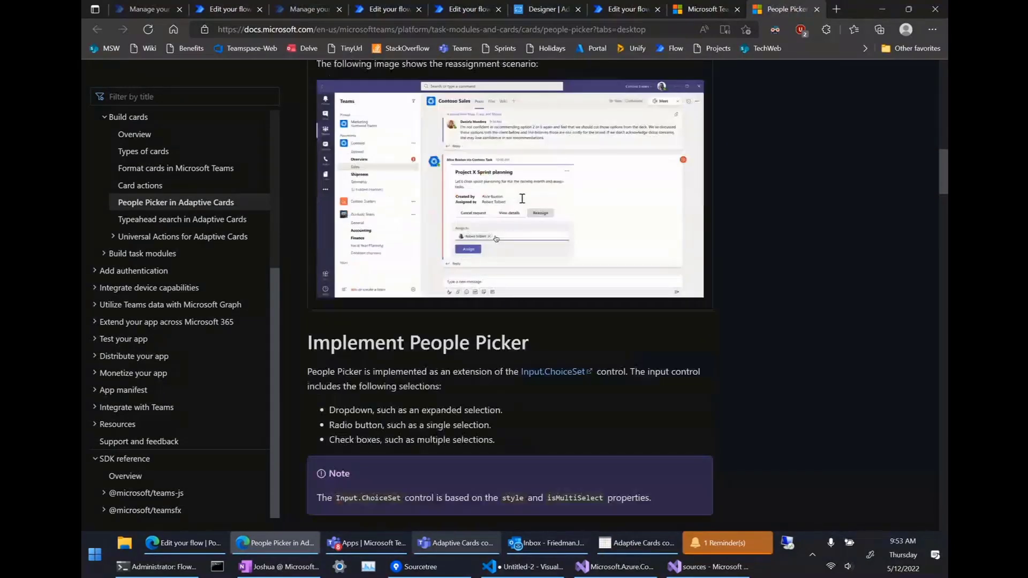
{"action": "scroll", "coordinate": [488, 290], "scroll_direction": "up", "scroll_amount": 10}
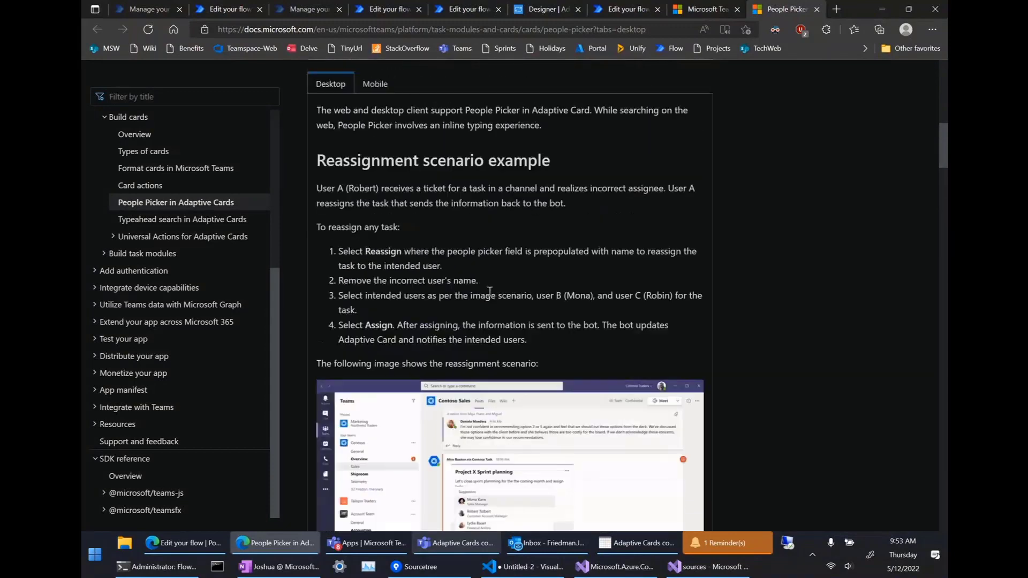
{"action": "scroll", "coordinate": [489, 292], "scroll_direction": "up", "scroll_amount": 3}
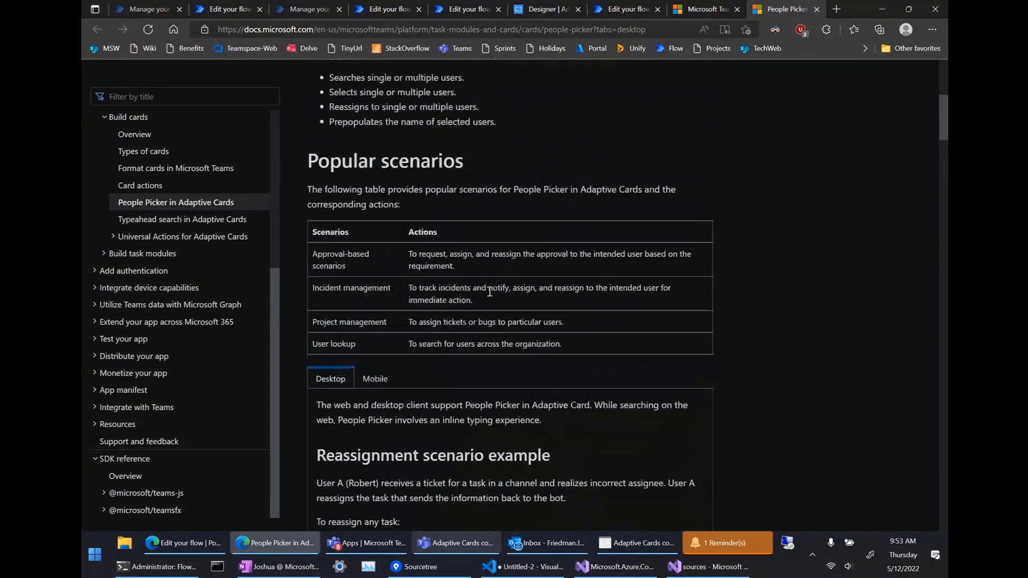
{"action": "scroll", "coordinate": [489, 291], "scroll_direction": "up", "scroll_amount": 4}
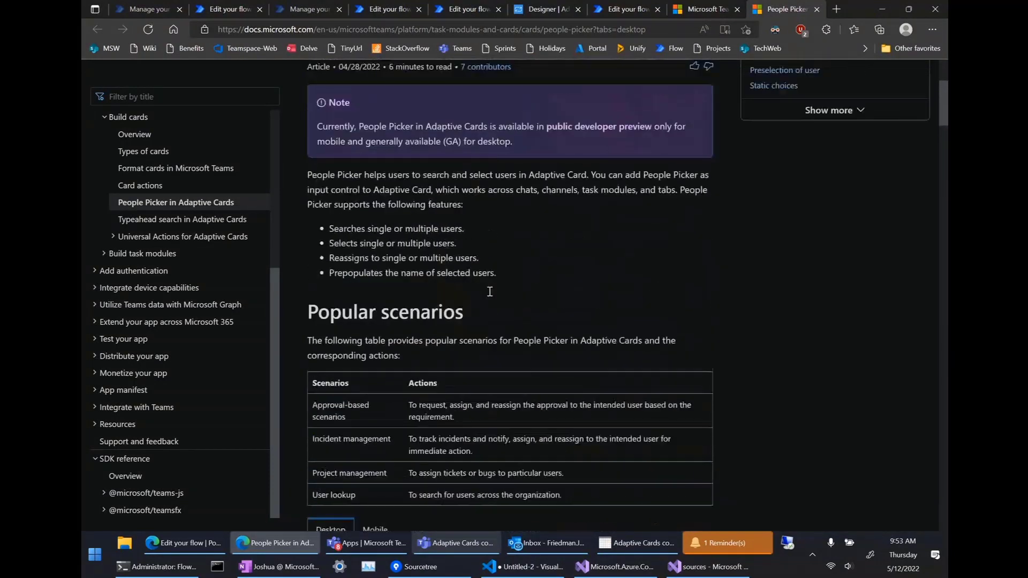
{"action": "scroll", "coordinate": [489, 292], "scroll_direction": "down", "scroll_amount": 2}
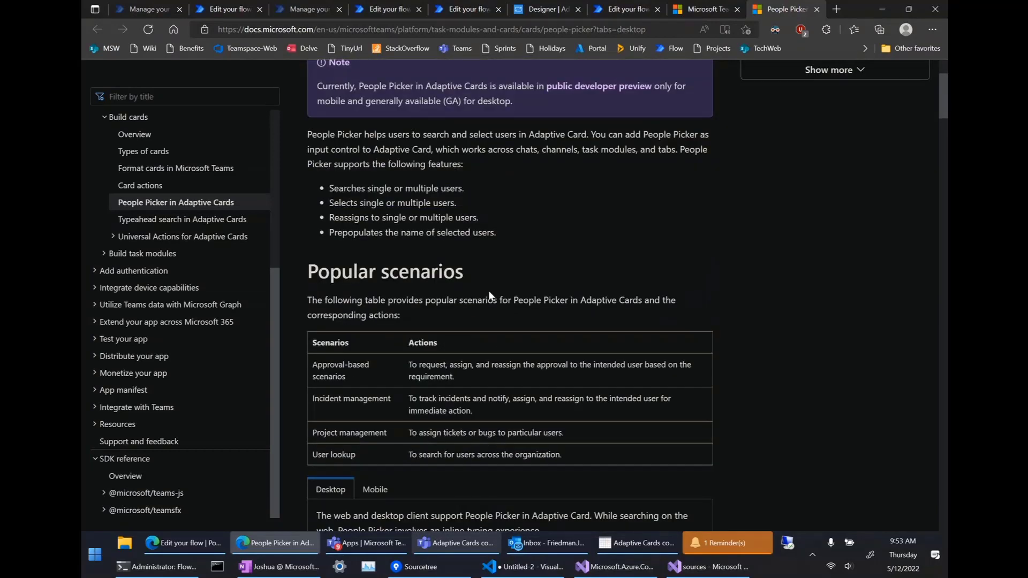
{"action": "scroll", "coordinate": [489, 294], "scroll_direction": "down", "scroll_amount": 5}
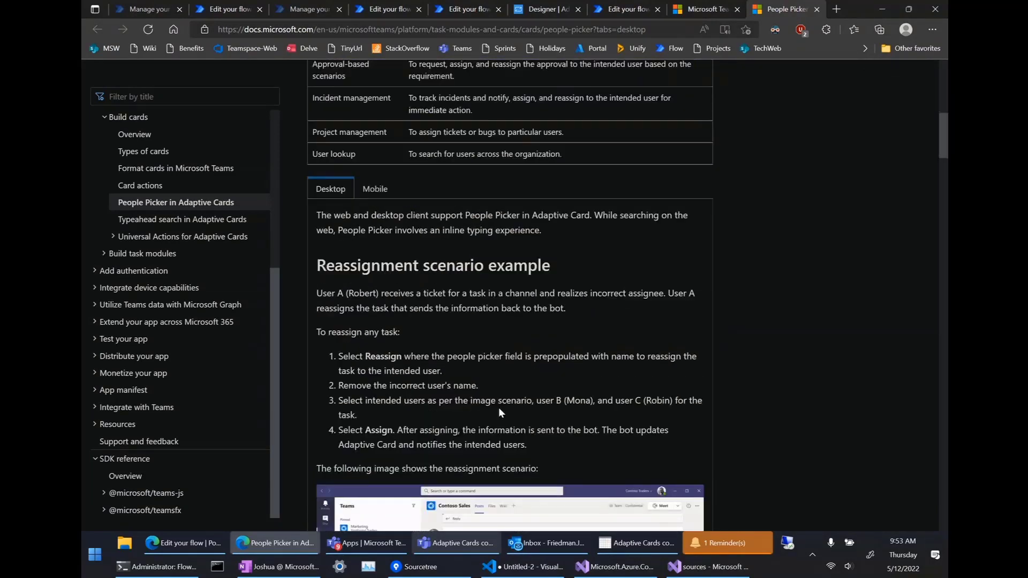
{"action": "scroll", "coordinate": [450, 401], "scroll_direction": "up", "scroll_amount": 1}
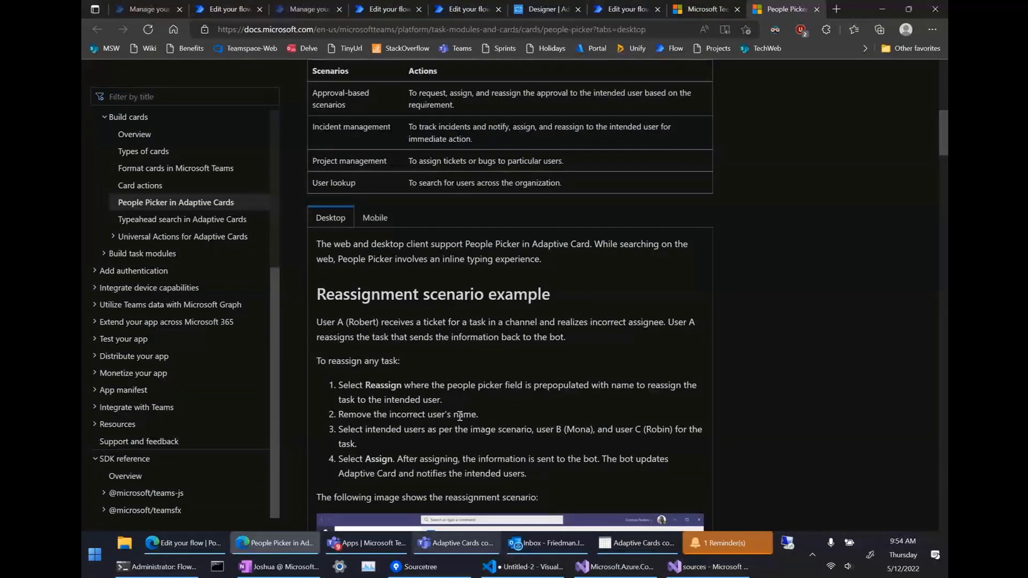
{"action": "scroll", "coordinate": [459, 415], "scroll_direction": "down", "scroll_amount": 1}
{"action": "scroll", "coordinate": [459, 416], "scroll_direction": "down", "scroll_amount": 1}
{"action": "left_click", "coordinate": [452, 544]}
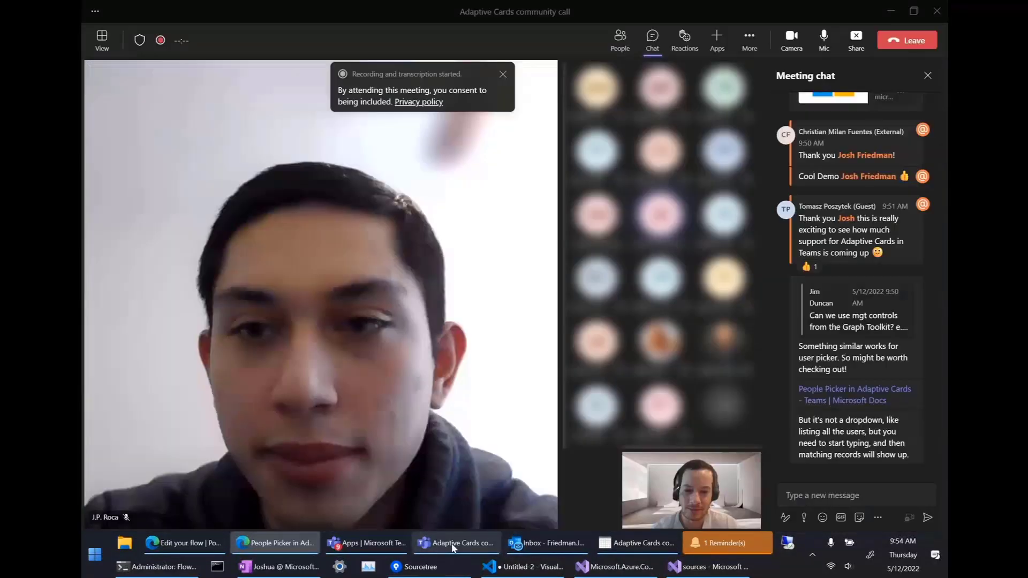